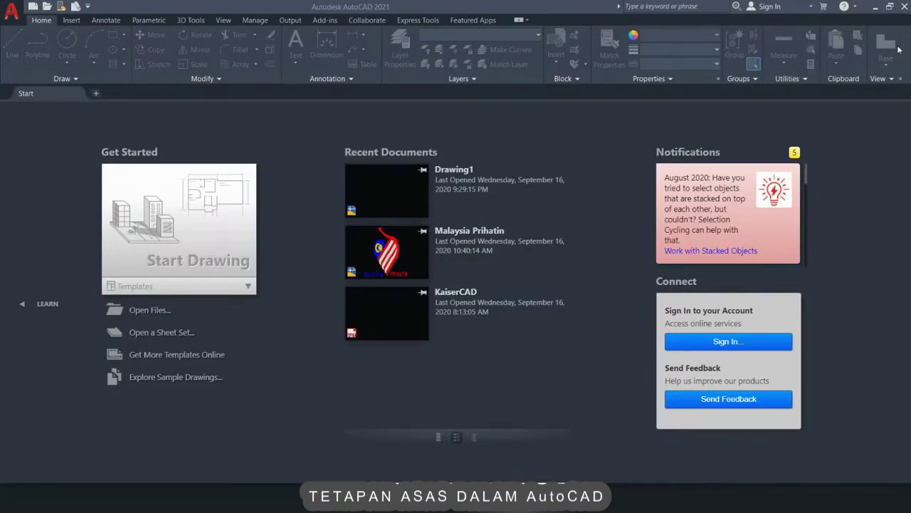
Step: Show the drawing templates list under Start Drawing on the Start tab
{"action": "left_click", "coordinate": [12, 10]}
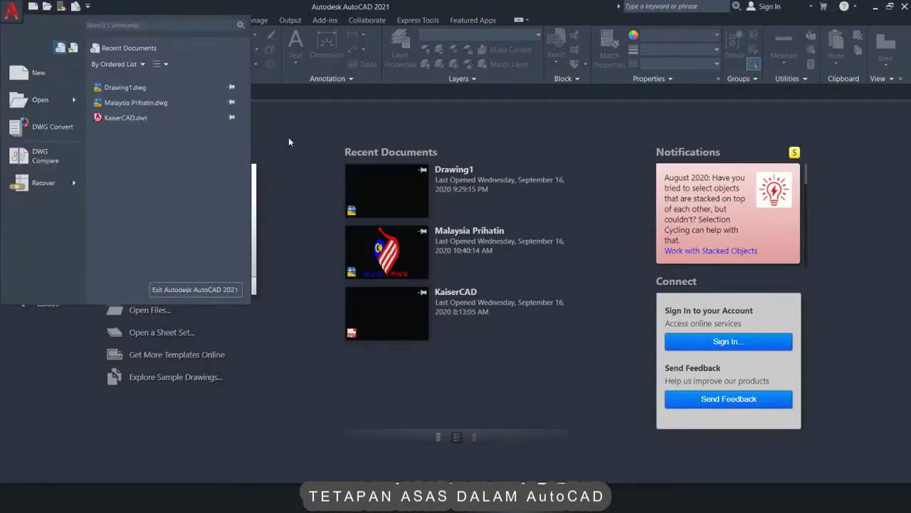
{"action": "left_click", "coordinate": [295, 118]}
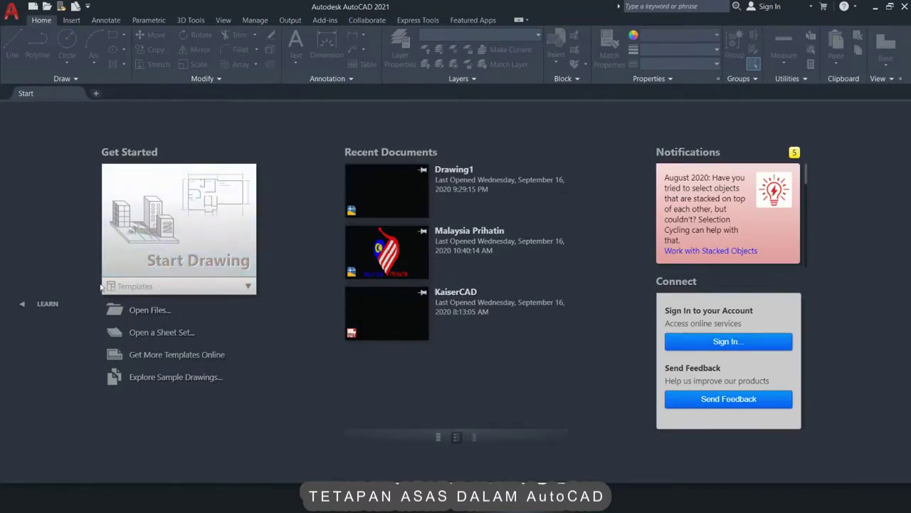
{"action": "left_click", "coordinate": [247, 288]}
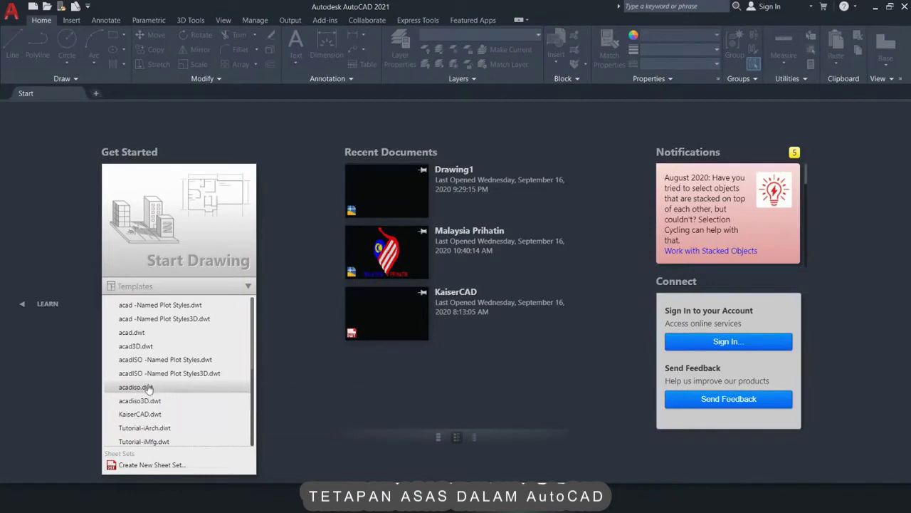
Step: Start Drawing2 from the acadiso.dwt template and focus its drawing window
{"action": "left_click", "coordinate": [147, 388]}
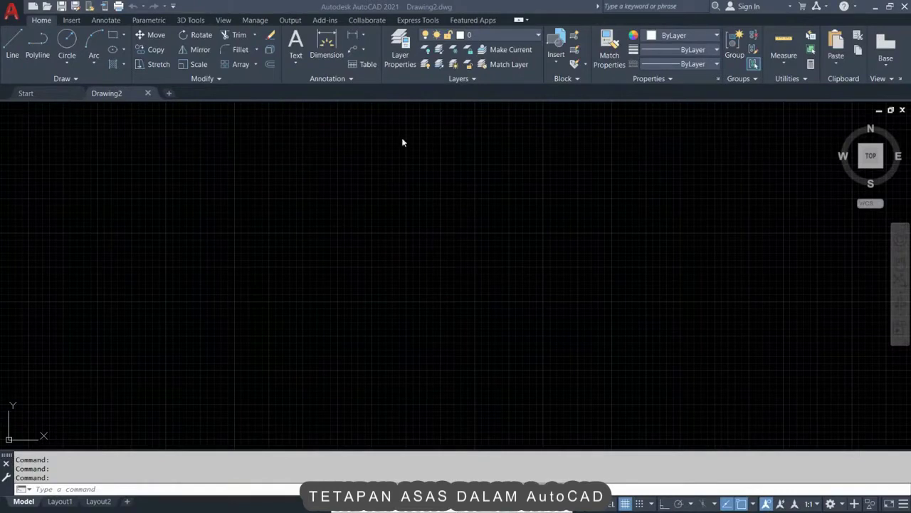
{"action": "left_click", "coordinate": [365, 139]}
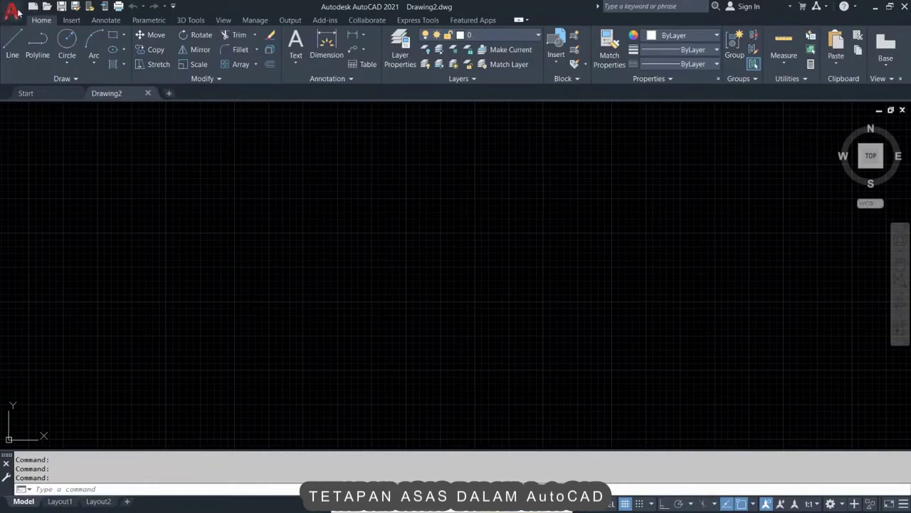
Step: Open the application menu listing Drawing1.dwg and other recent documents
{"action": "left_click", "coordinate": [15, 11]}
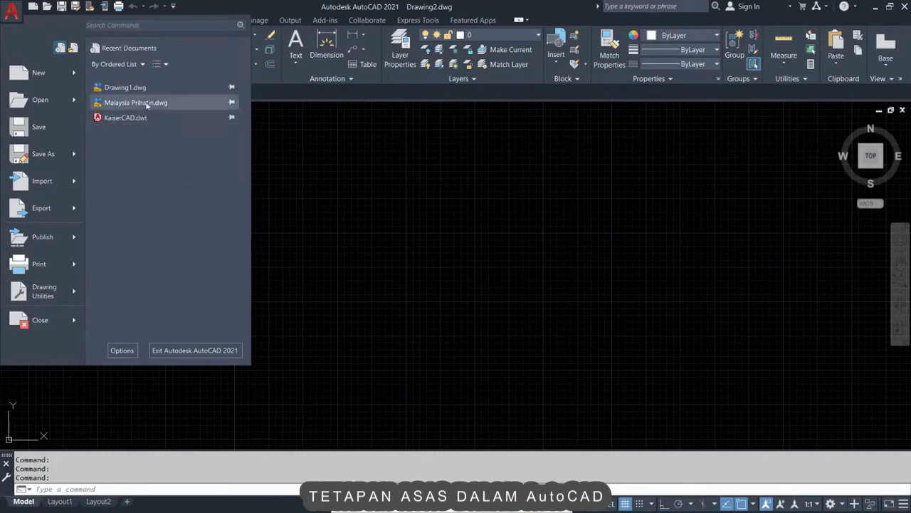
Step: Pin Drawing1.dwg in recent documents and open the Options dialog
{"action": "left_click", "coordinate": [231, 86]}
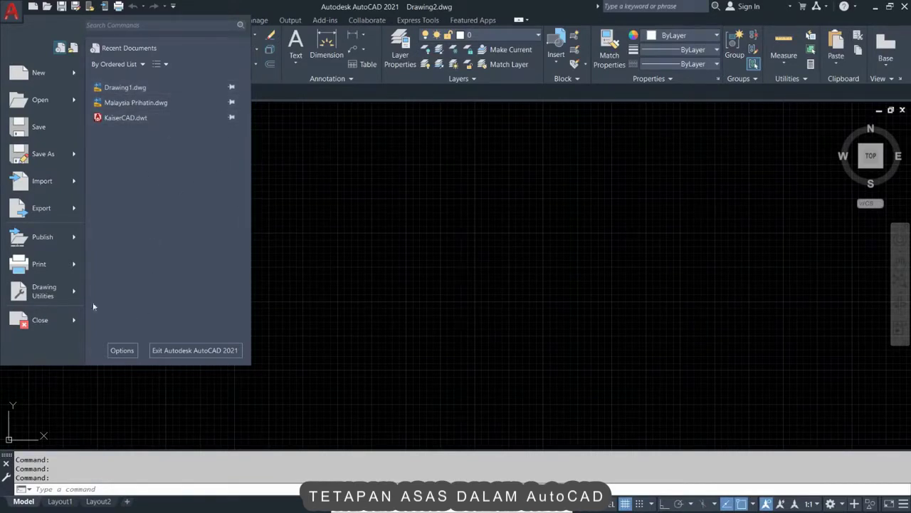
{"action": "left_click", "coordinate": [122, 351]}
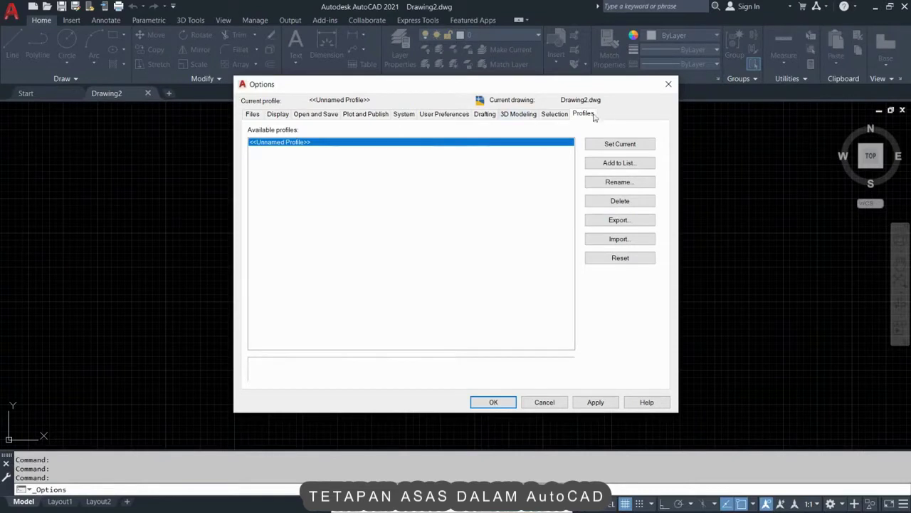
Step: Browse the Files, Display, Open and Save, Plot and Publish, and System pages, then close Options
{"action": "left_click", "coordinate": [253, 116]}
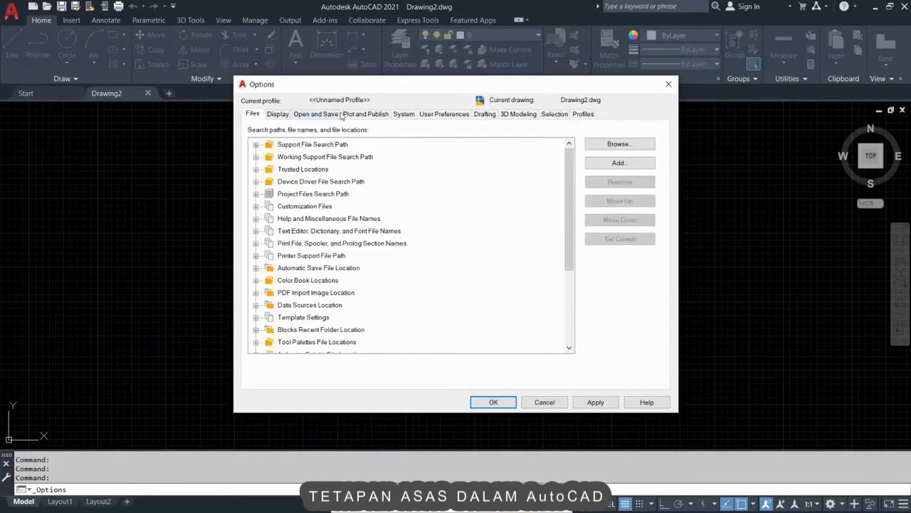
{"action": "left_click", "coordinate": [277, 116]}
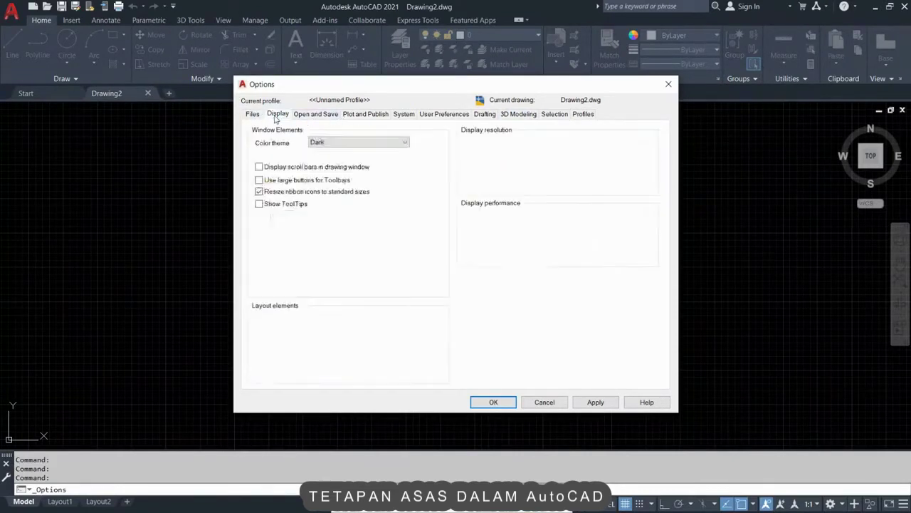
{"action": "left_click", "coordinate": [316, 116]}
{"action": "left_click", "coordinate": [366, 117]}
{"action": "left_click", "coordinate": [404, 115]}
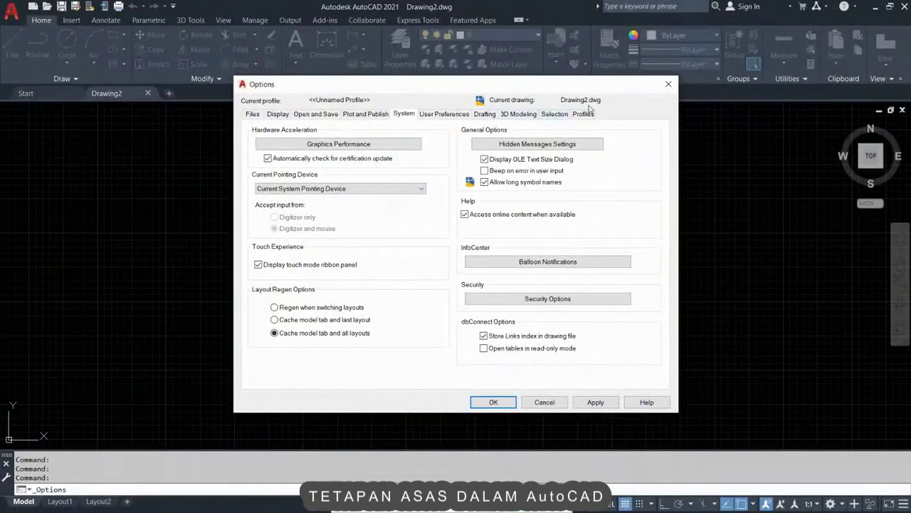
{"action": "left_click", "coordinate": [668, 84]}
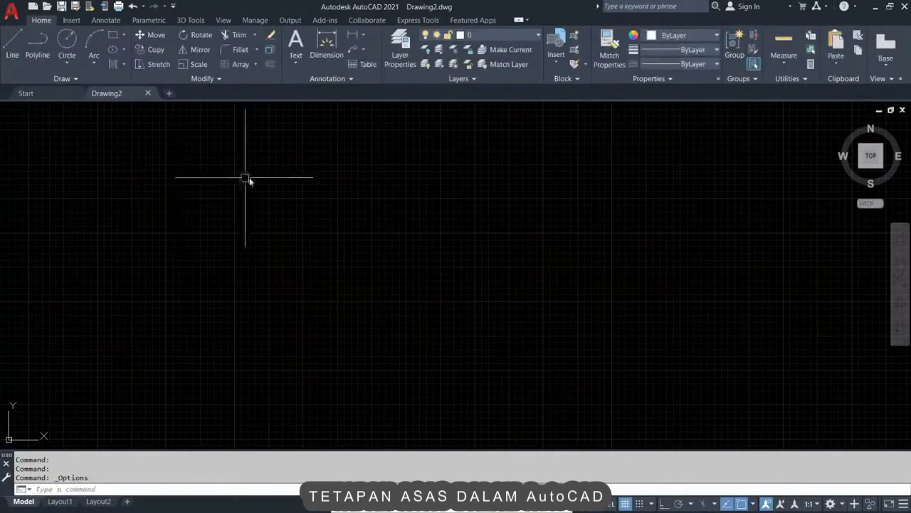
Step: Reopen Options from the canvas right-click menu and close it again
{"action": "right_click", "coordinate": [256, 149]}
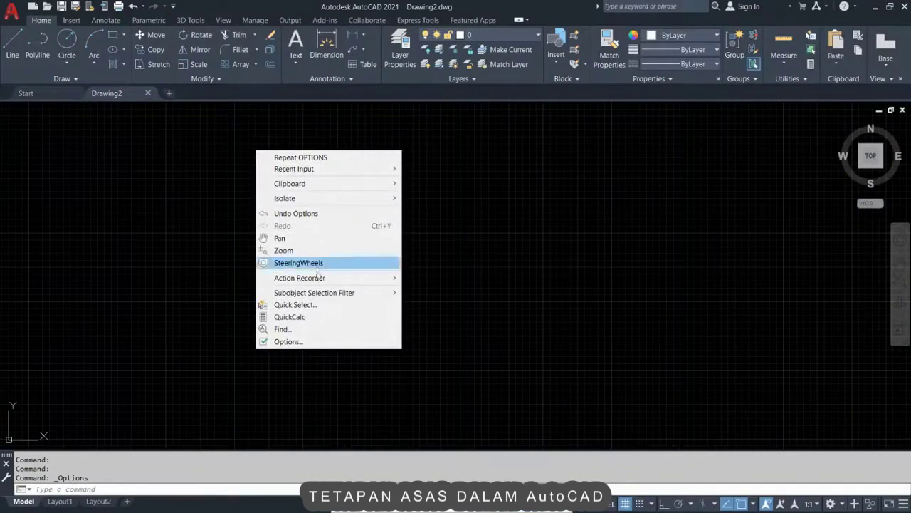
{"action": "left_click", "coordinate": [308, 342]}
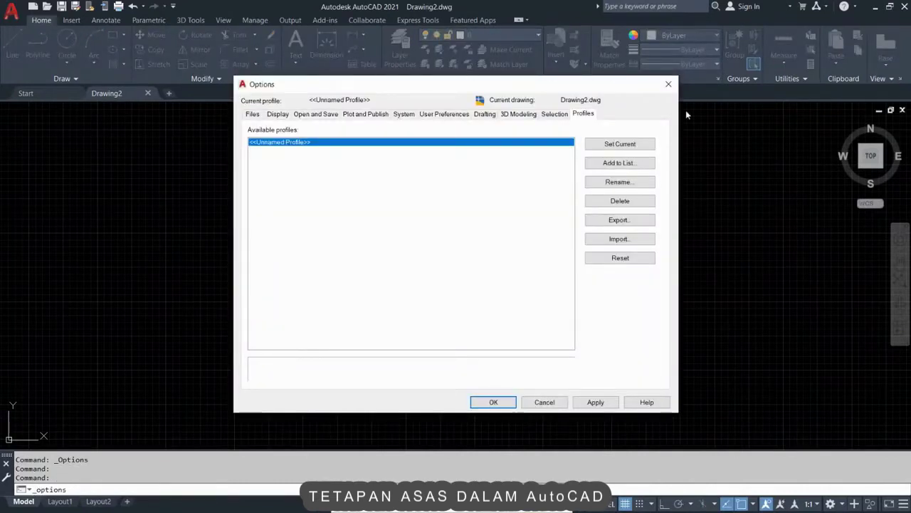
{"action": "left_click", "coordinate": [669, 85]}
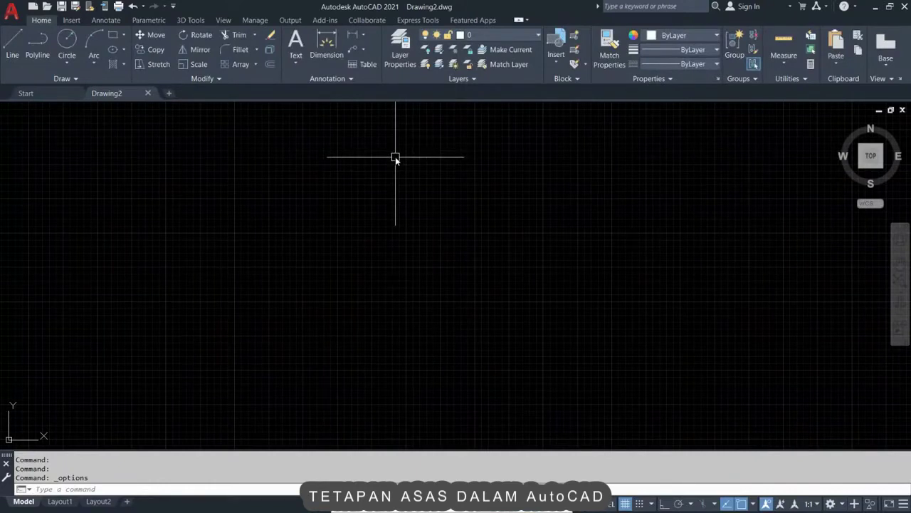
Step: Reopen Options with the OP command and view the Files page
{"action": "type", "text": "op"}
{"action": "key", "text": "Return"}
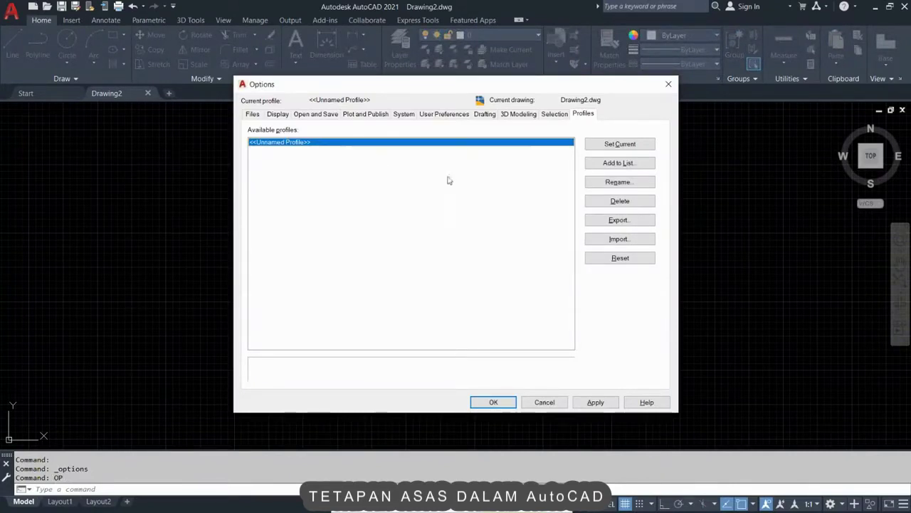
{"action": "left_click", "coordinate": [252, 116]}
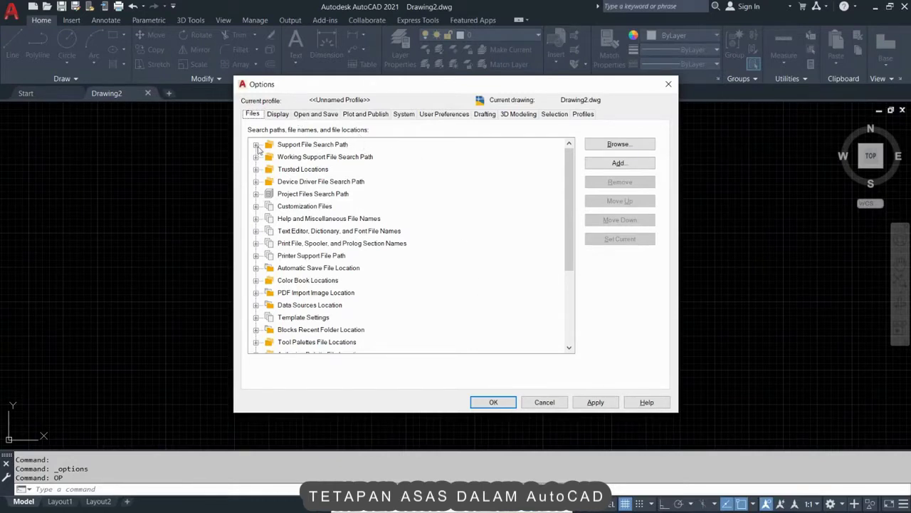
Step: Expand and collapse the Support File Search Path and Printer Support File Path entries, then view Display
{"action": "left_click", "coordinate": [256, 146]}
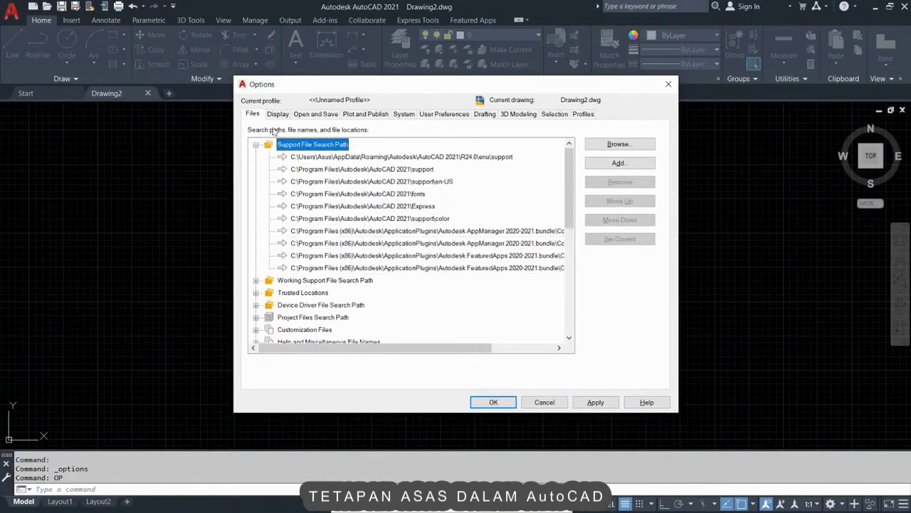
{"action": "left_click", "coordinate": [257, 145]}
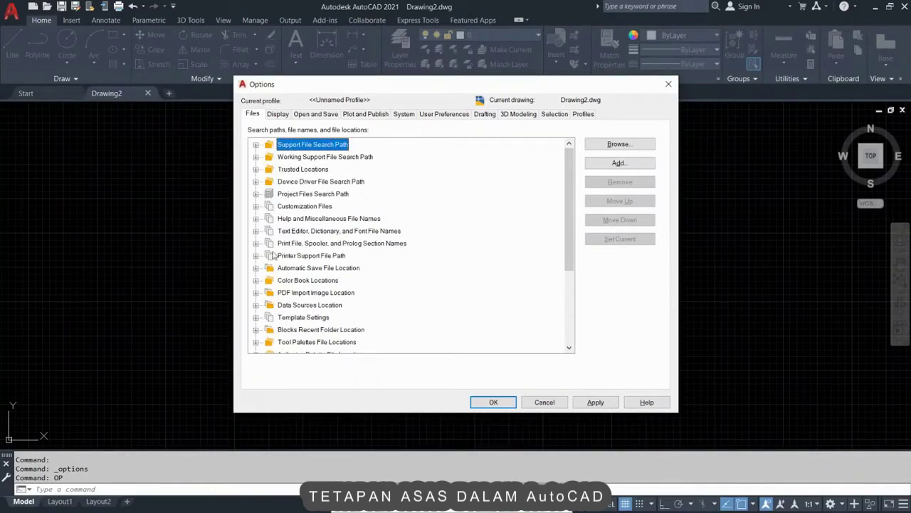
{"action": "left_click", "coordinate": [305, 257]}
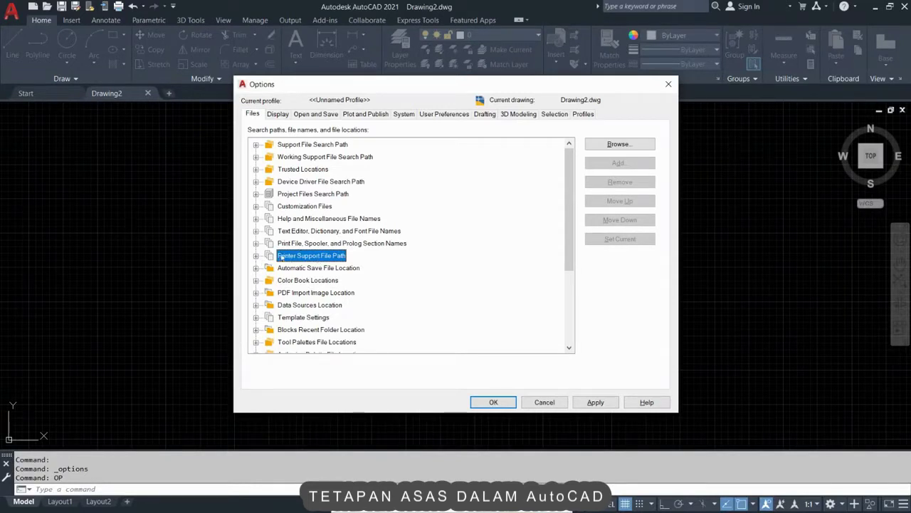
{"action": "left_click", "coordinate": [257, 256]}
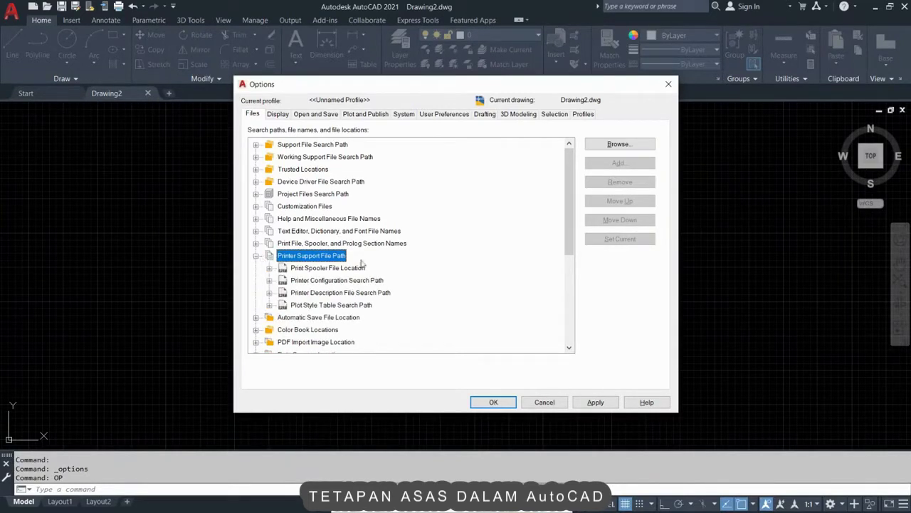
{"action": "left_click", "coordinate": [257, 255]}
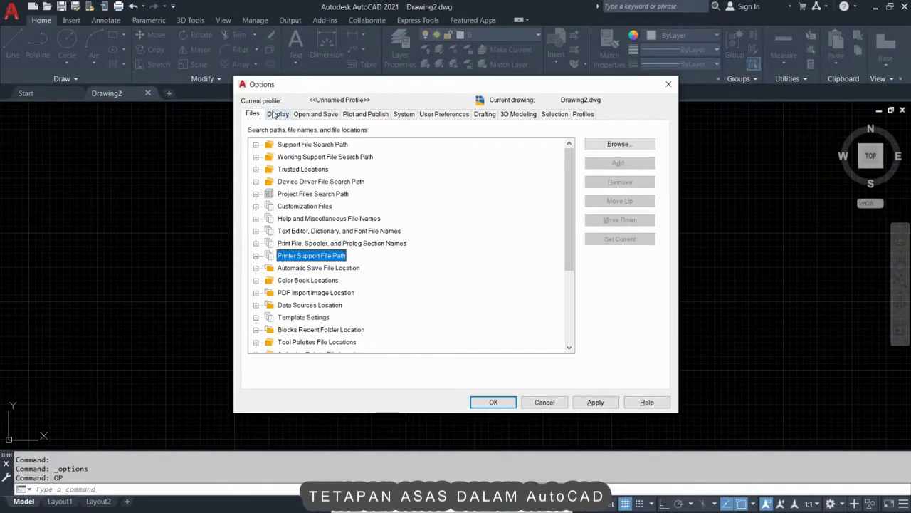
{"action": "left_click", "coordinate": [278, 115]}
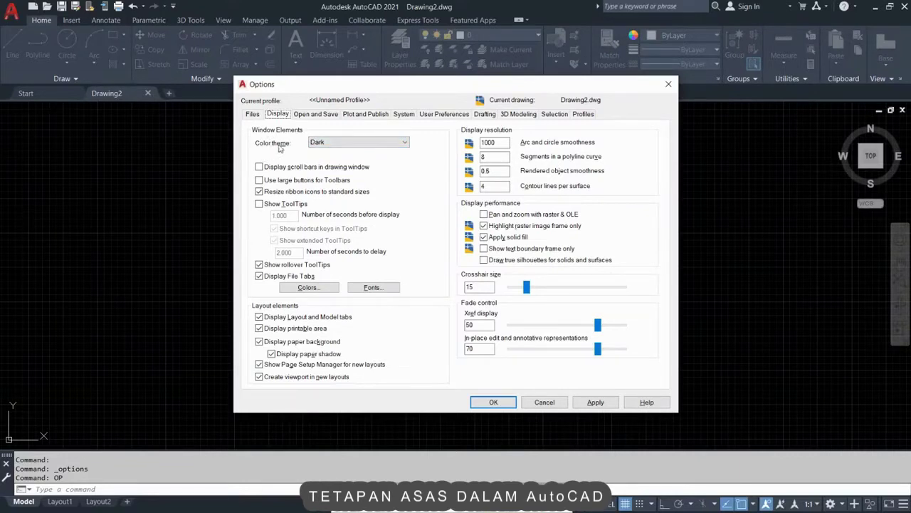
Step: Set the color theme to Light and apply it
{"action": "left_click", "coordinate": [357, 144]}
{"action": "left_click", "coordinate": [336, 160]}
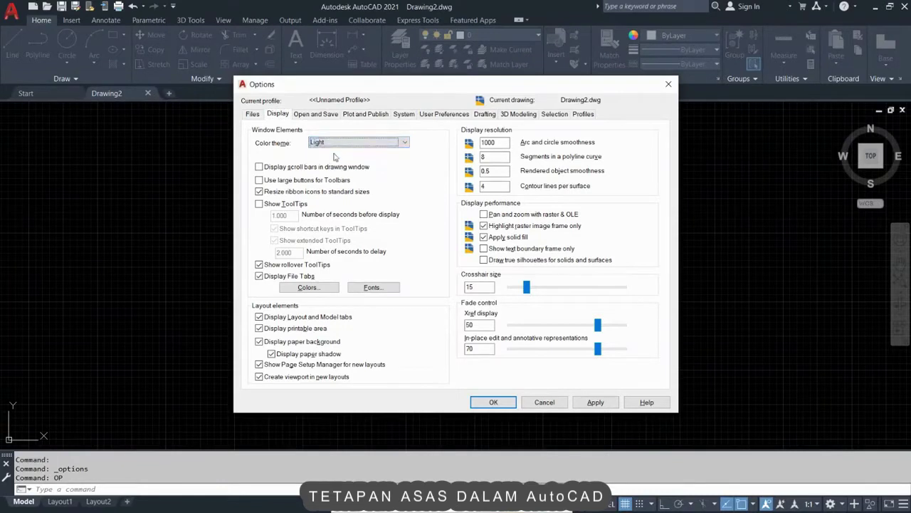
{"action": "left_click", "coordinate": [333, 143]}
{"action": "left_click", "coordinate": [332, 149]}
{"action": "left_click", "coordinate": [343, 141]}
{"action": "left_click", "coordinate": [332, 149]}
{"action": "left_click", "coordinate": [329, 143]}
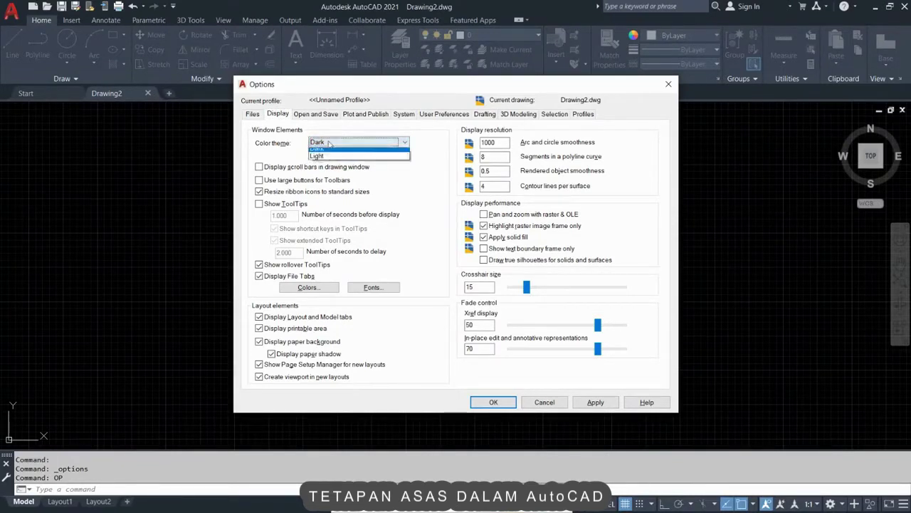
{"action": "left_click", "coordinate": [329, 156]}
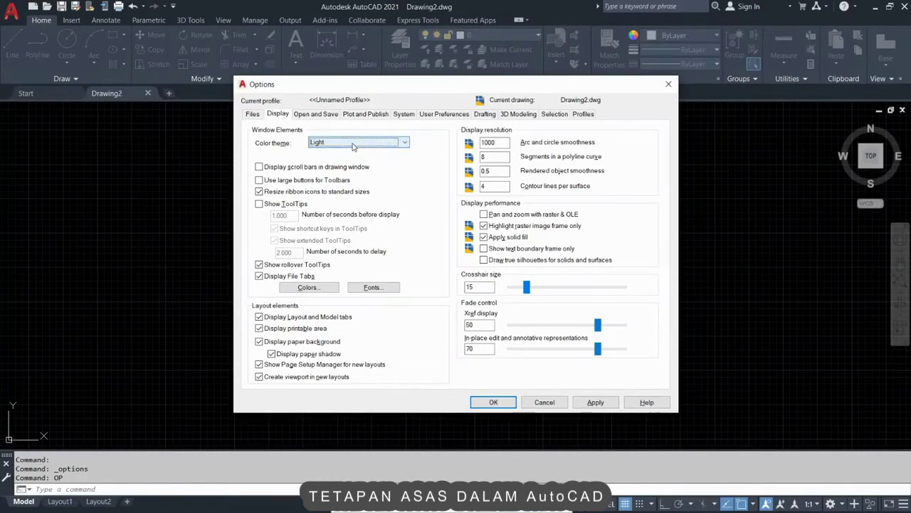
{"action": "left_click", "coordinate": [347, 146]}
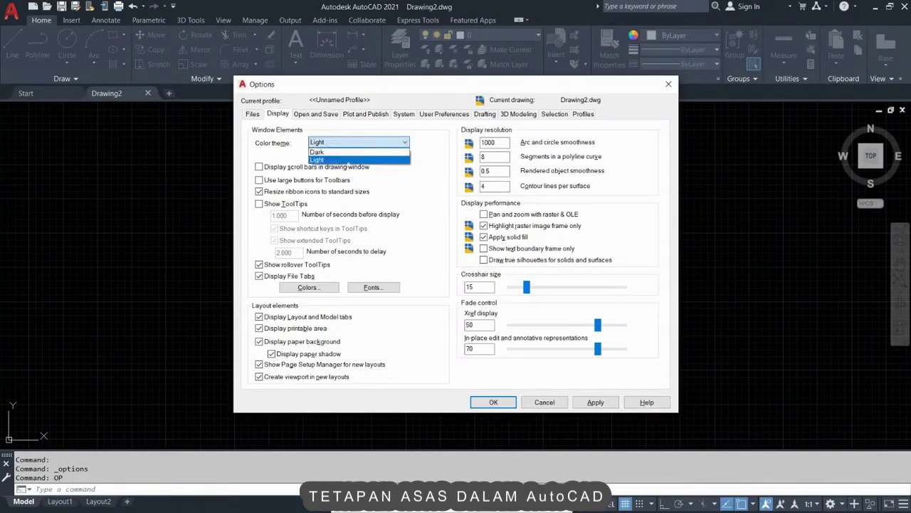
{"action": "left_click", "coordinate": [342, 160]}
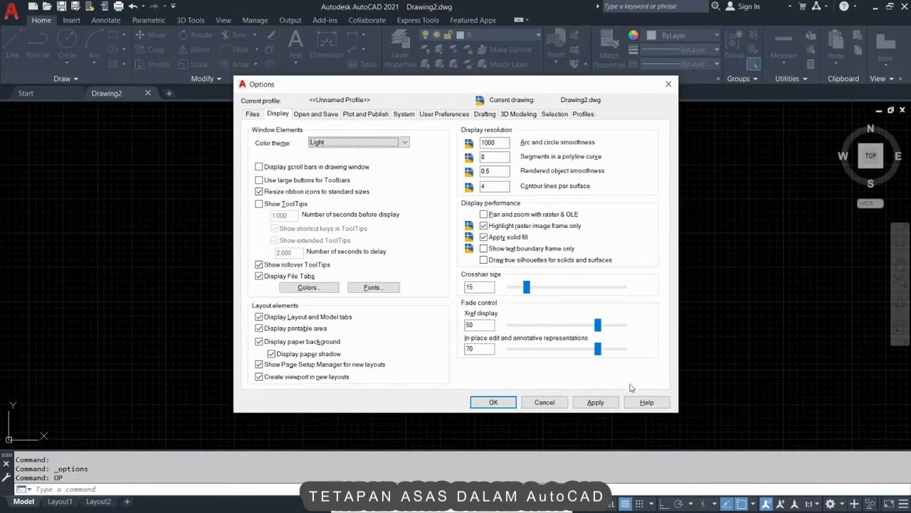
{"action": "left_click", "coordinate": [597, 402]}
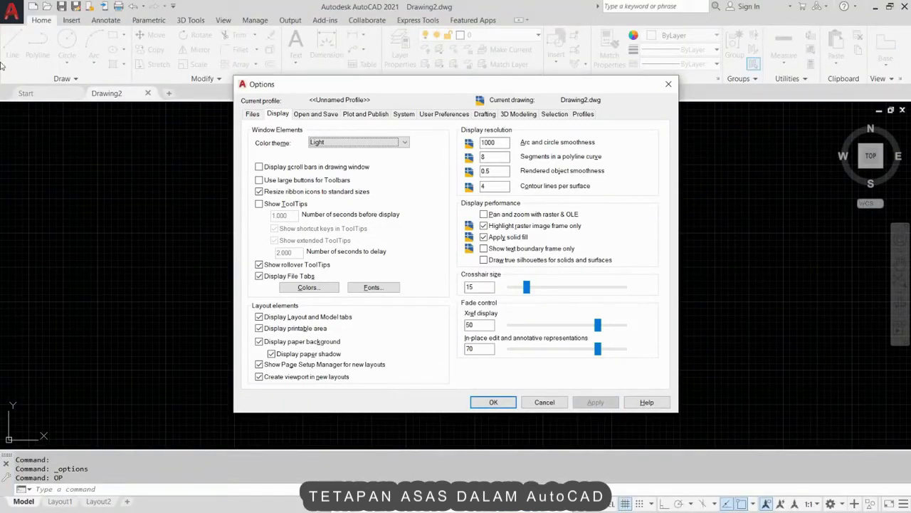
Step: Switch the color theme back to Dark and apply it
{"action": "left_click", "coordinate": [382, 145]}
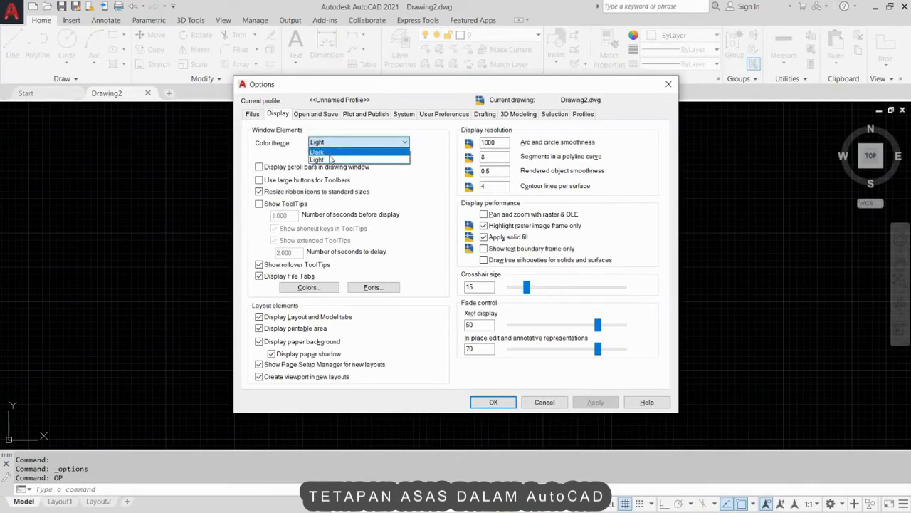
{"action": "left_click", "coordinate": [326, 153]}
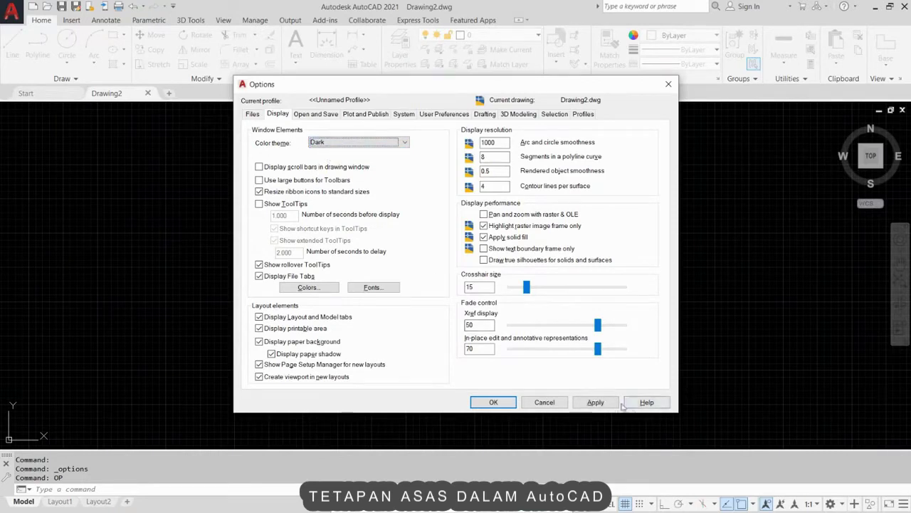
{"action": "left_click", "coordinate": [595, 402]}
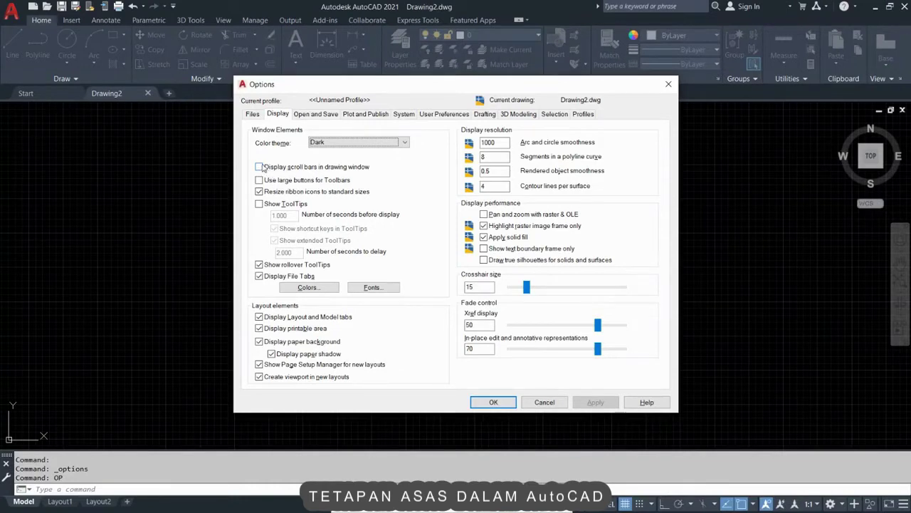
{"action": "left_click", "coordinate": [260, 167]}
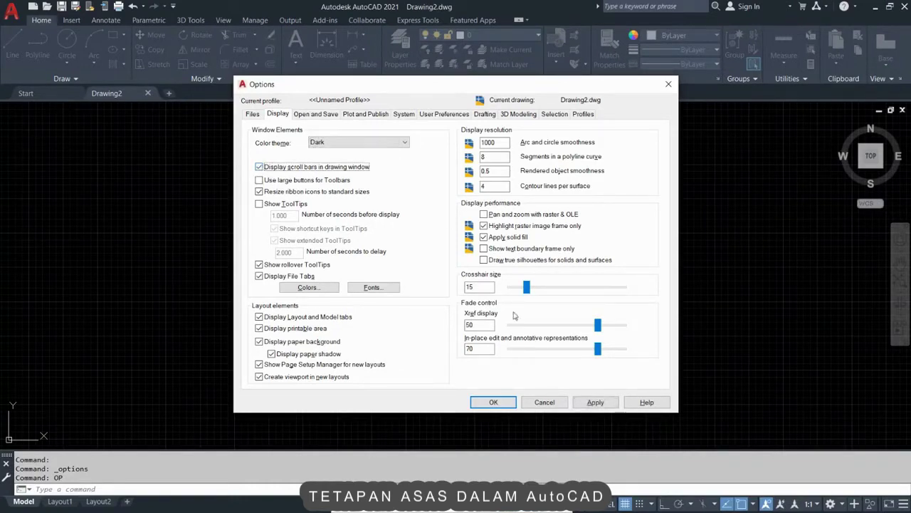
{"action": "left_click", "coordinate": [598, 403]}
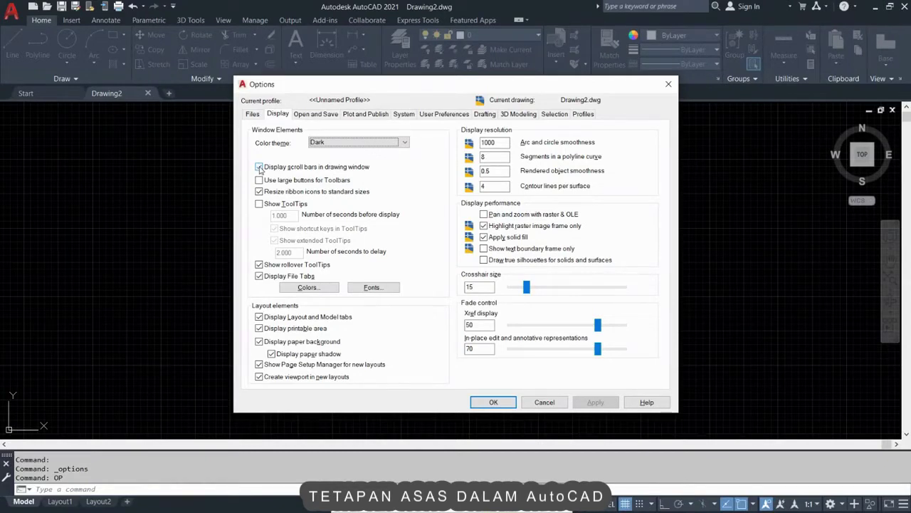
{"action": "left_click", "coordinate": [260, 167]}
{"action": "left_click", "coordinate": [591, 402]}
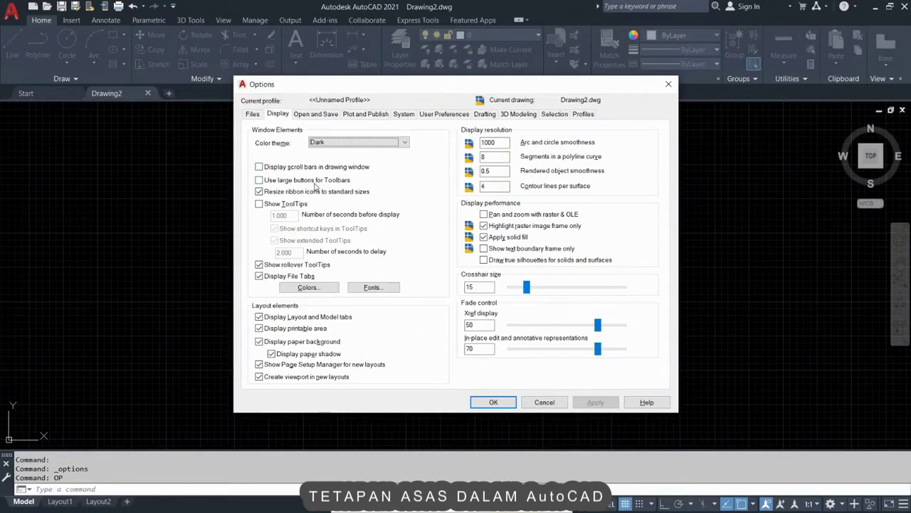
Step: Try large toolbar buttons then revert them, enable Show ToolTips, and apply with OK
{"action": "left_click", "coordinate": [279, 180]}
{"action": "left_click", "coordinate": [604, 403]}
{"action": "left_click", "coordinate": [260, 180]}
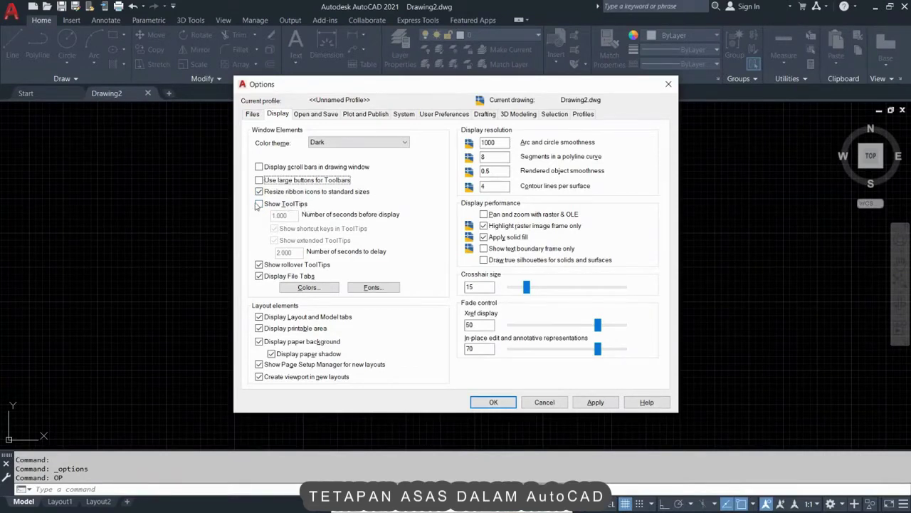
{"action": "left_click", "coordinate": [260, 205]}
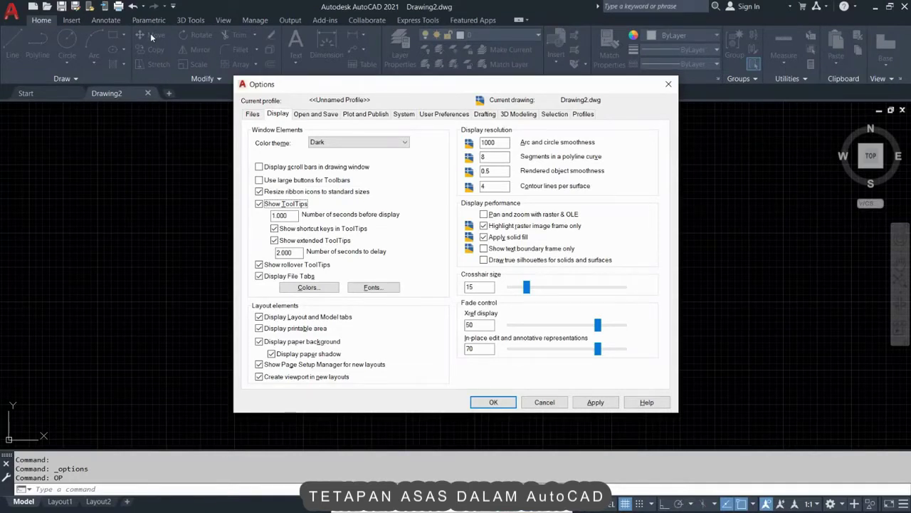
{"action": "left_click", "coordinate": [595, 403]}
{"action": "left_click", "coordinate": [494, 402]}
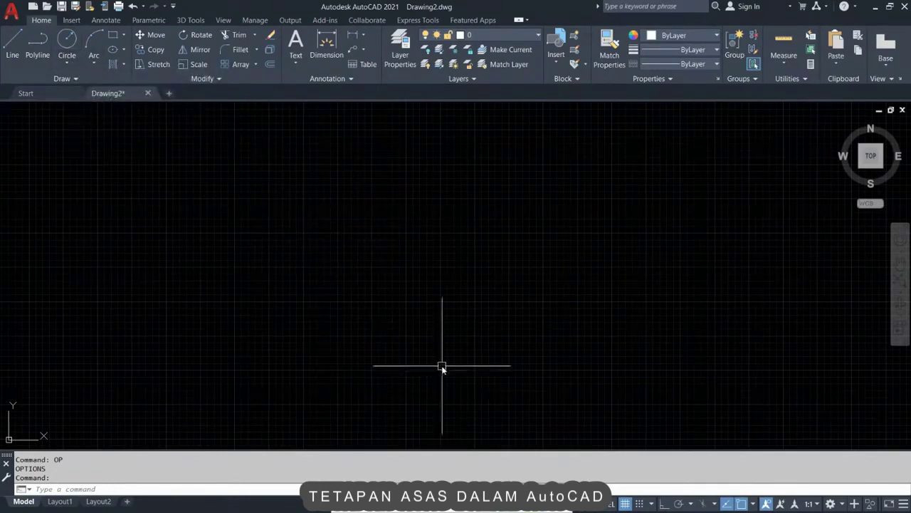
Step: Reopen Options with OP and uncheck Show ToolTips on the Display page
{"action": "type", "text": "op"}
{"action": "key", "text": "Return"}
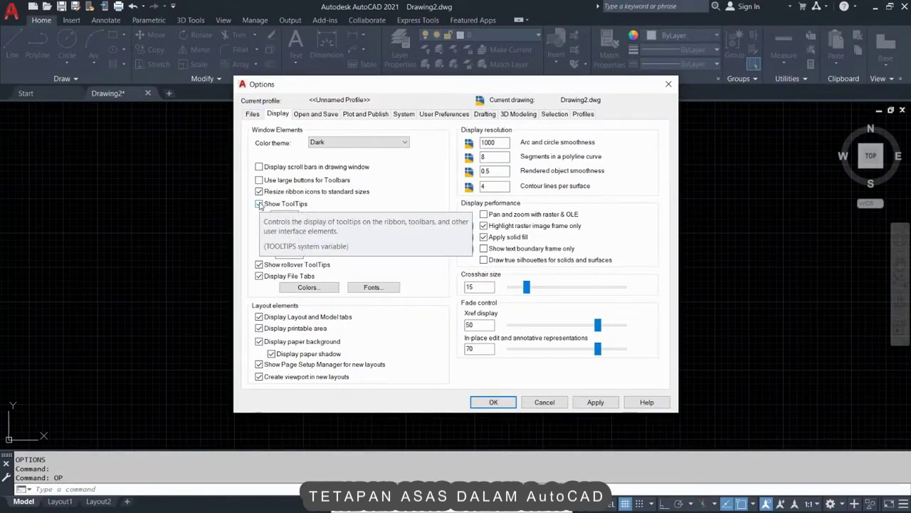
{"action": "left_click", "coordinate": [259, 205]}
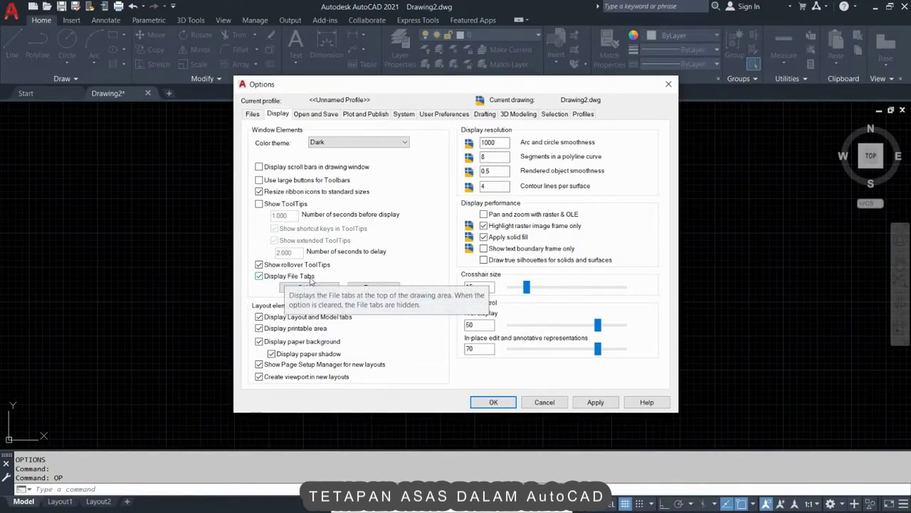
{"action": "left_click", "coordinate": [260, 277]}
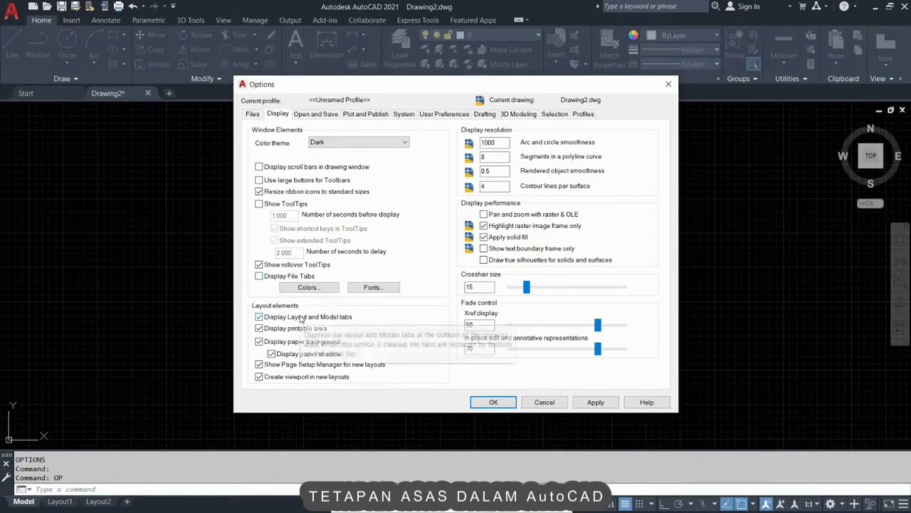
{"action": "left_click", "coordinate": [608, 401]}
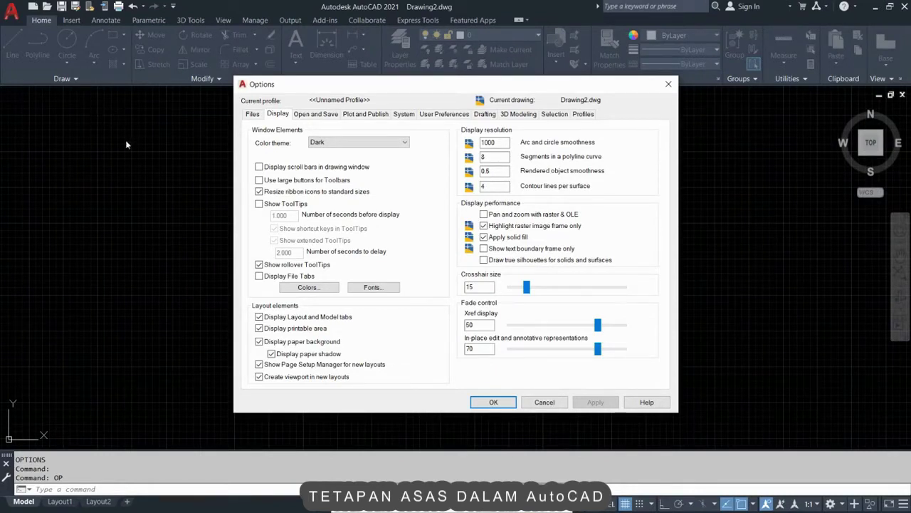
{"action": "left_click", "coordinate": [260, 276]}
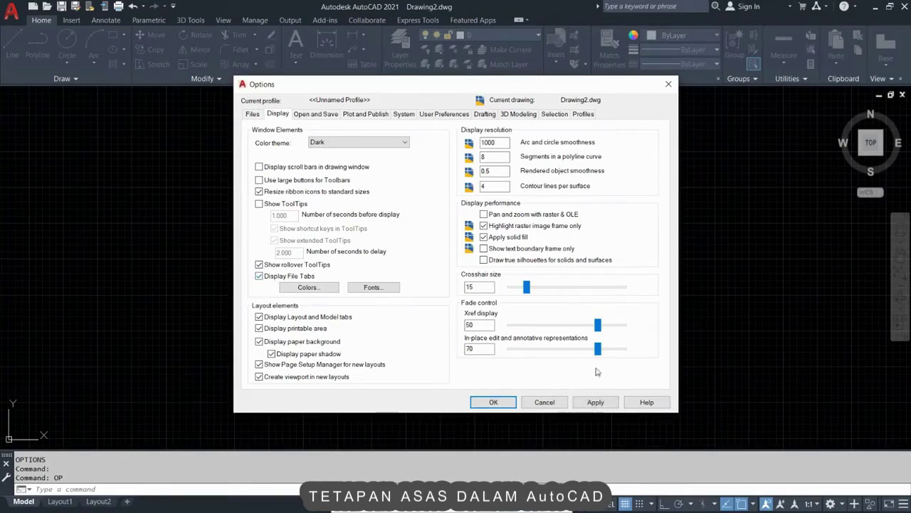
{"action": "left_click", "coordinate": [598, 403]}
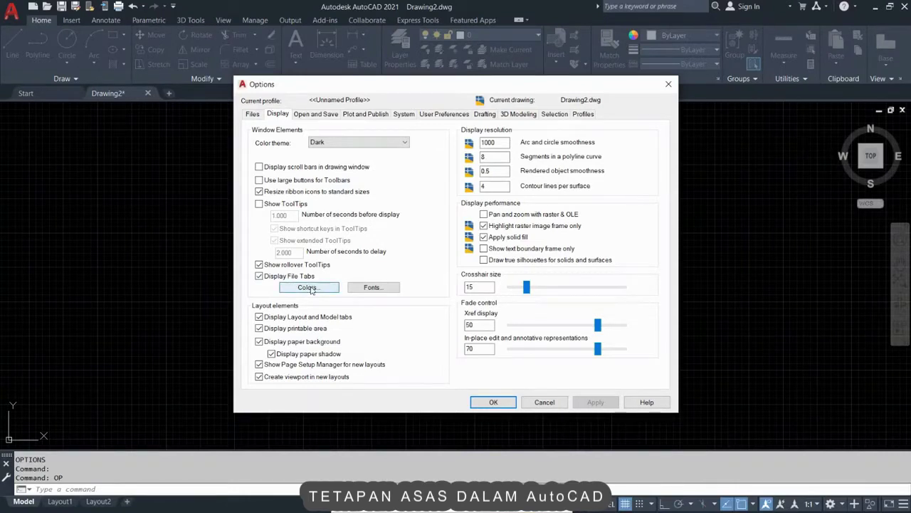
{"action": "left_click", "coordinate": [308, 287]}
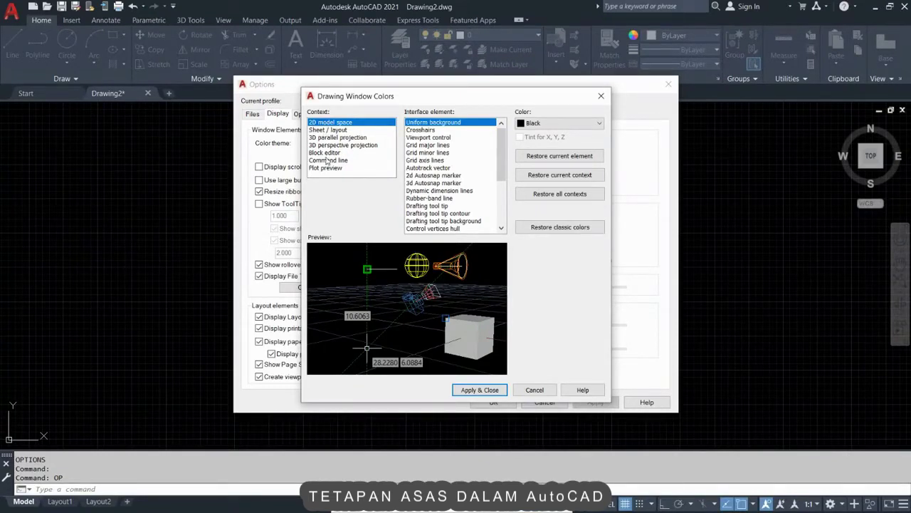
{"action": "left_click", "coordinate": [327, 161]}
{"action": "left_click", "coordinate": [325, 153]}
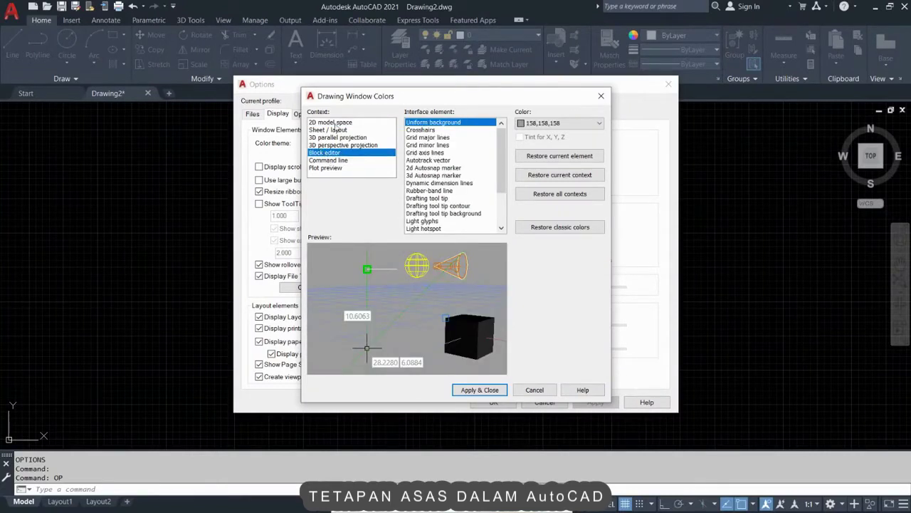
{"action": "left_click", "coordinate": [332, 123]}
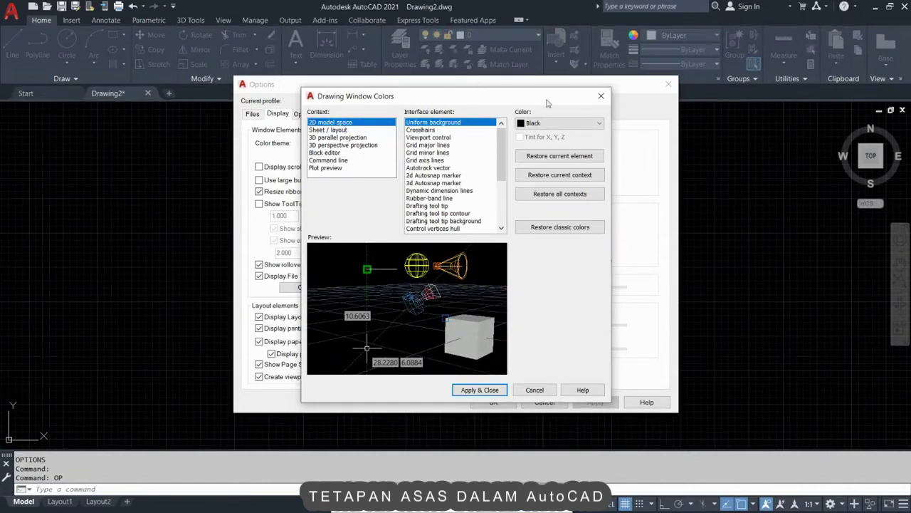
{"action": "left_click", "coordinate": [557, 124]}
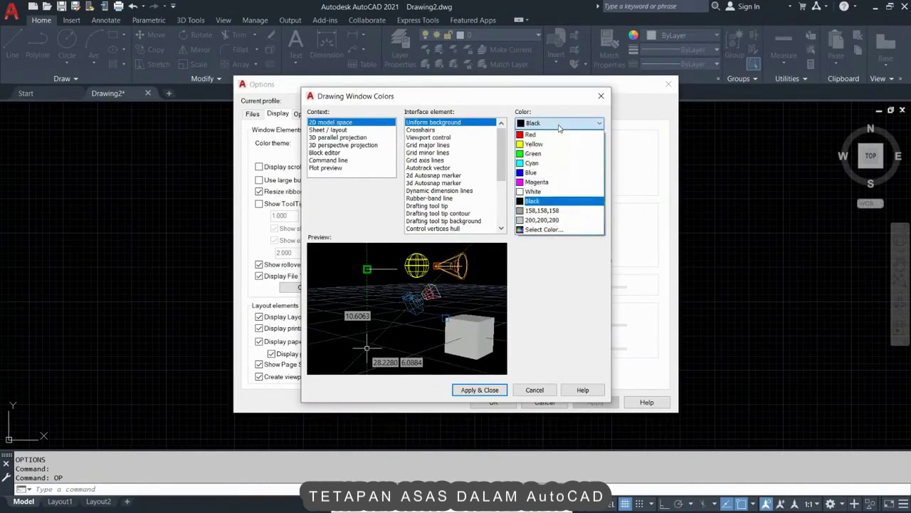
{"action": "left_click", "coordinate": [541, 230]}
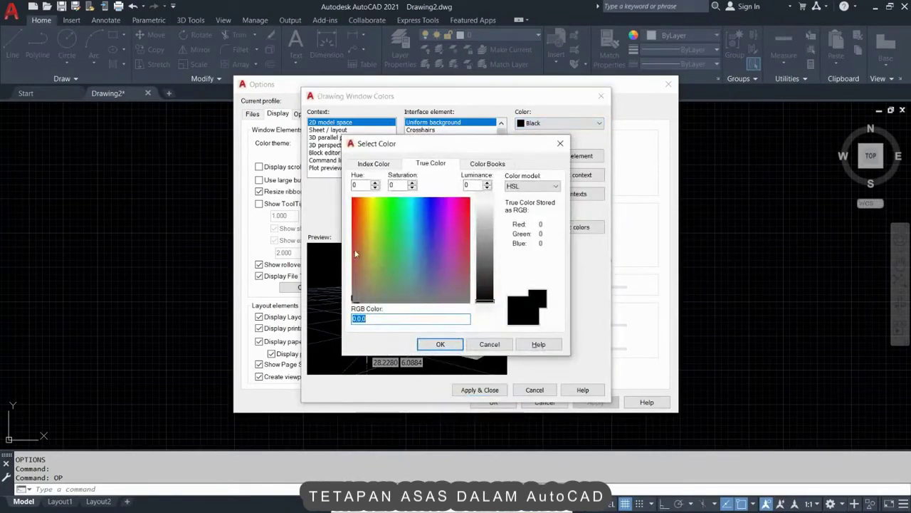
{"action": "left_click", "coordinate": [451, 245]}
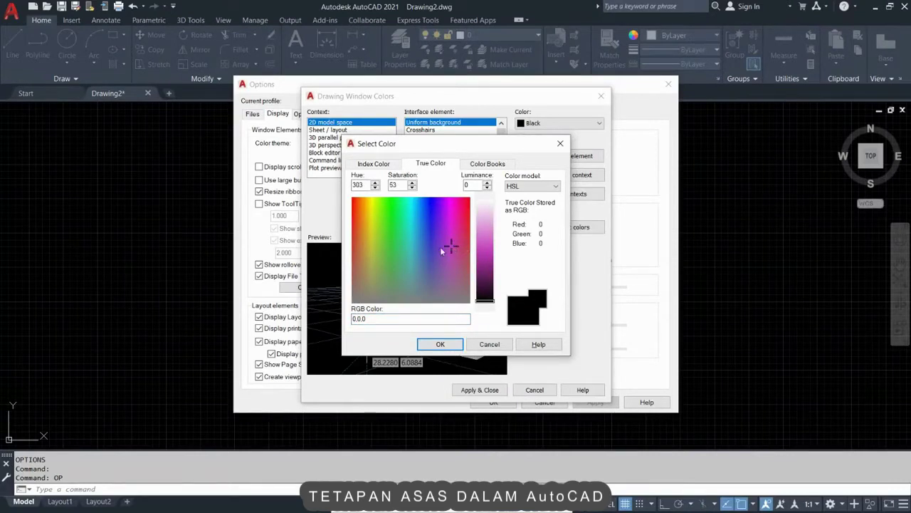
{"action": "left_click", "coordinate": [367, 242]}
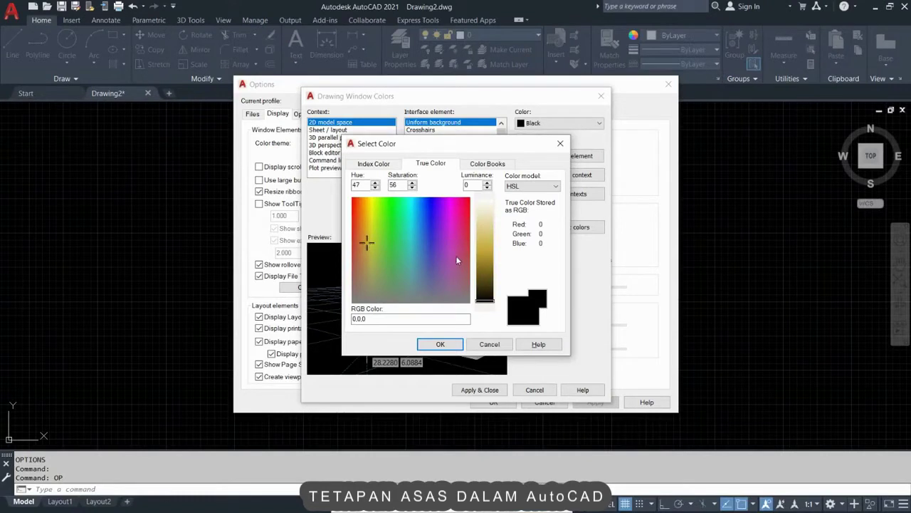
{"action": "left_click", "coordinate": [463, 265]}
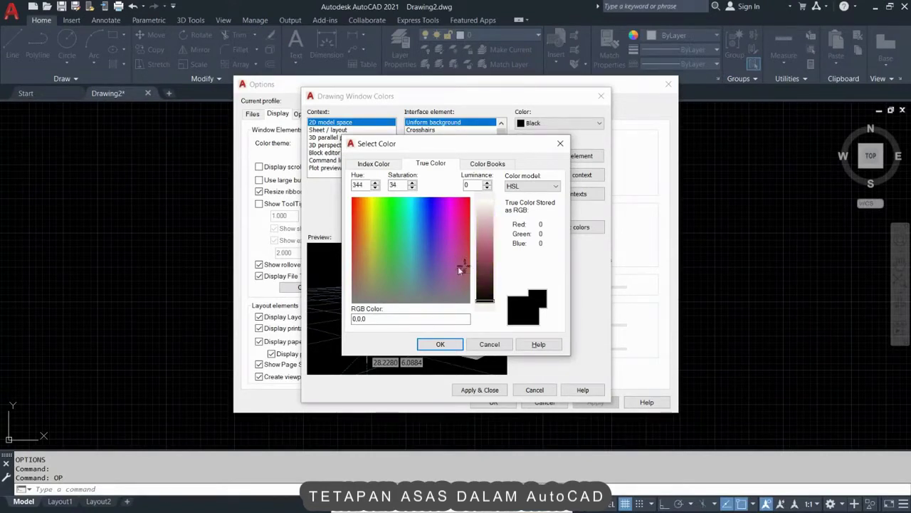
{"action": "left_click", "coordinate": [454, 268]}
{"action": "left_click", "coordinate": [446, 250]}
{"action": "left_click", "coordinate": [458, 272]}
{"action": "left_click", "coordinate": [459, 345]}
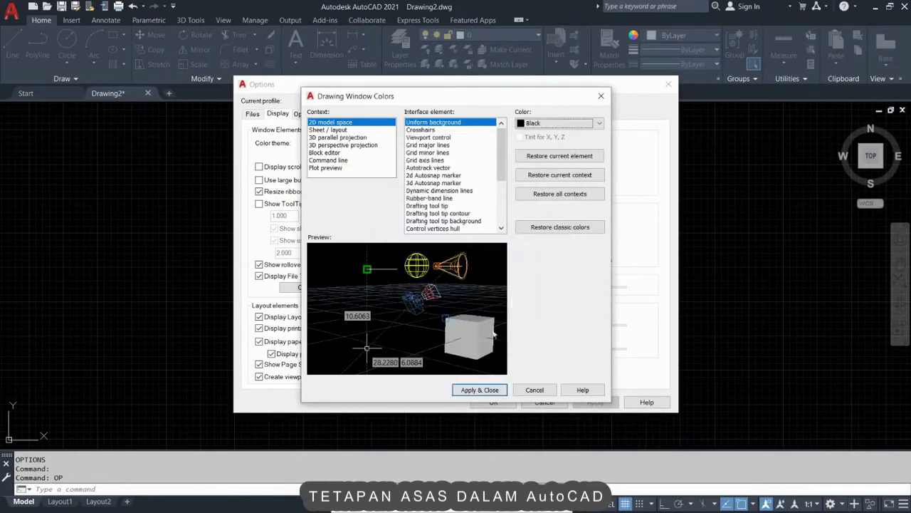
Step: Apply a blue, then a white, uniform background to the model space drawing area
{"action": "left_click", "coordinate": [552, 123]}
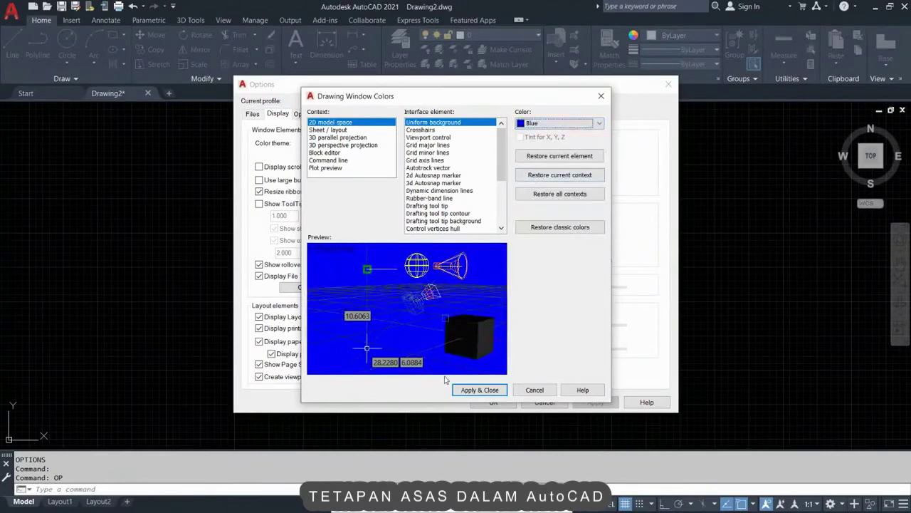
{"action": "left_click", "coordinate": [472, 390]}
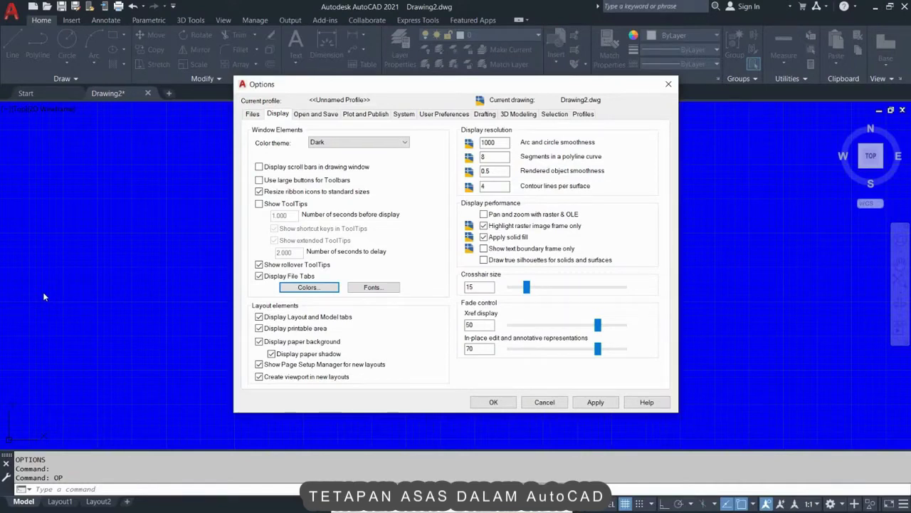
{"action": "left_click", "coordinate": [320, 288]}
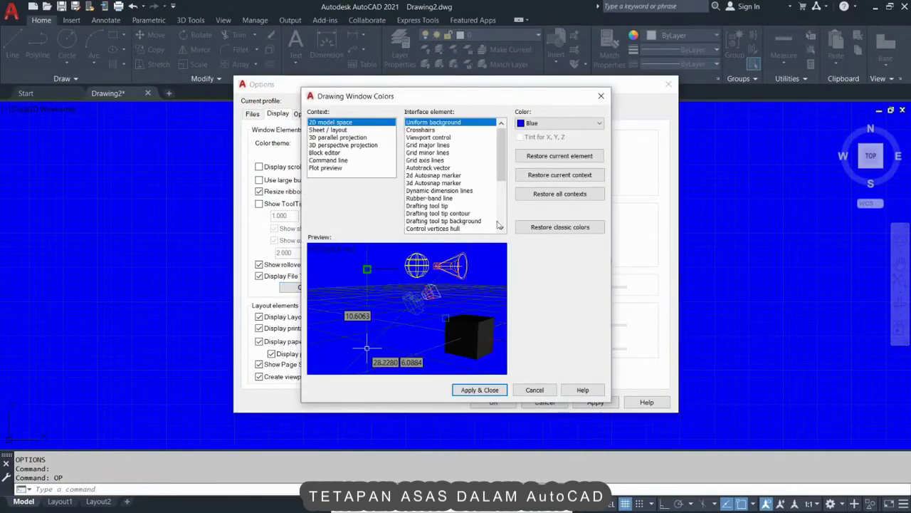
{"action": "left_click", "coordinate": [576, 125]}
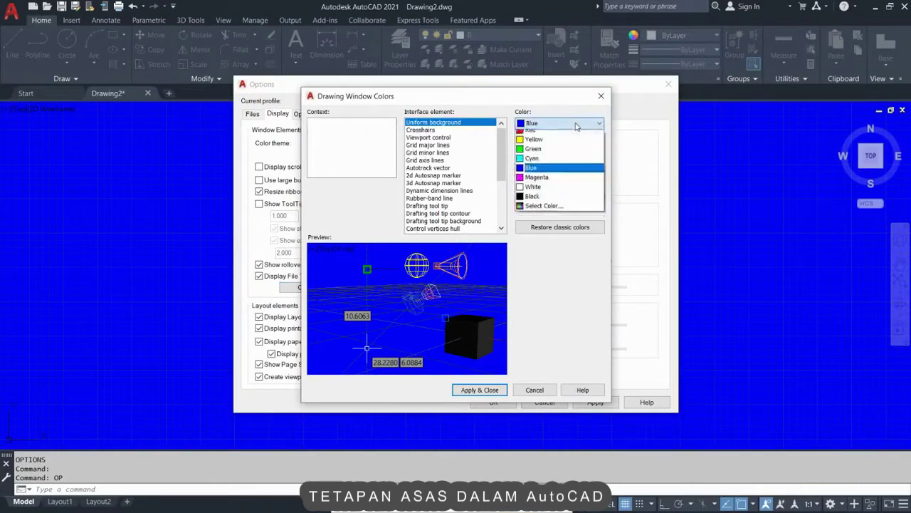
{"action": "left_click", "coordinate": [533, 188]}
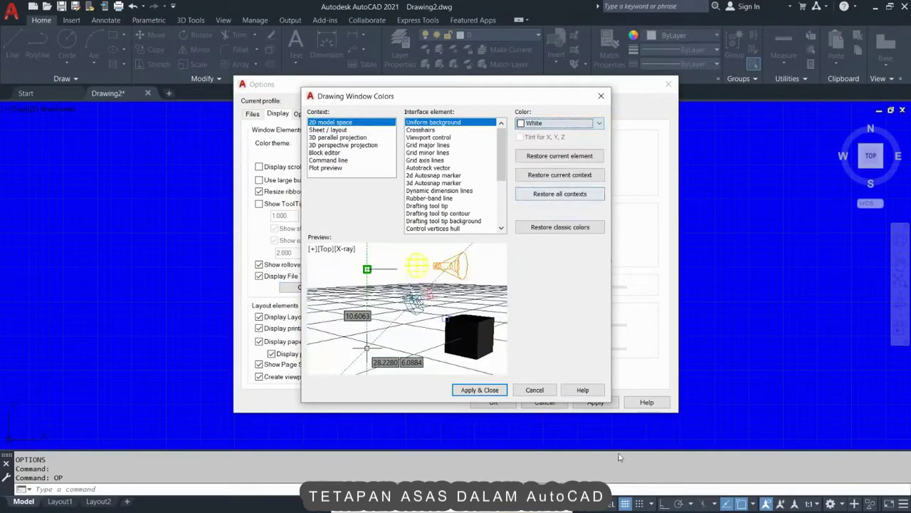
{"action": "left_click", "coordinate": [499, 392]}
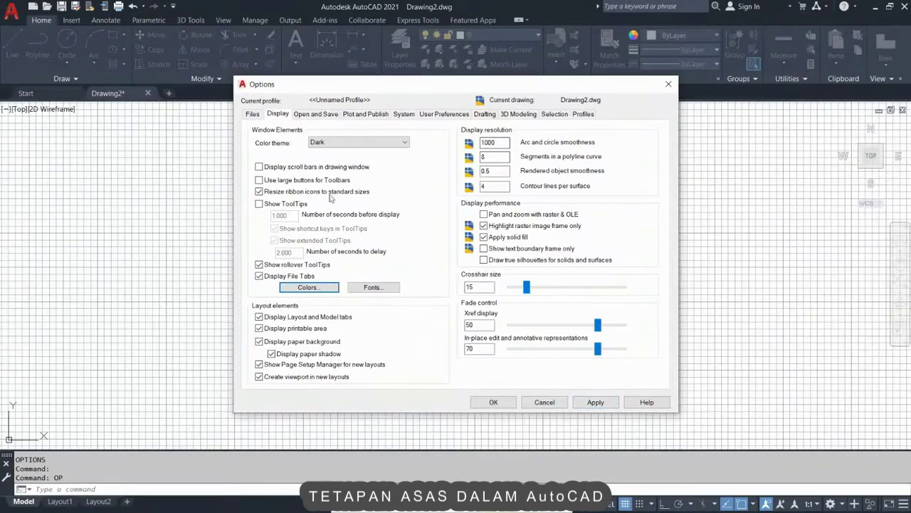
Step: Return the model space uniform background to black and apply it
{"action": "left_click", "coordinate": [311, 290]}
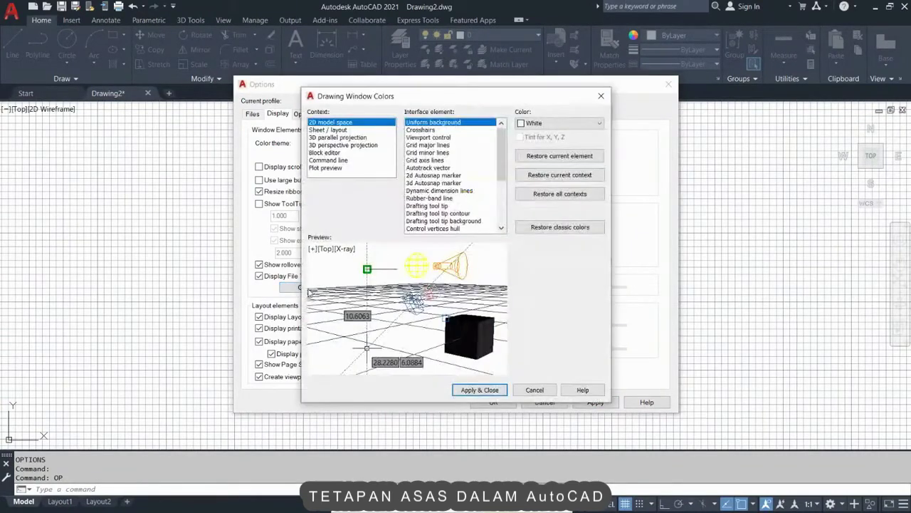
{"action": "left_click", "coordinate": [560, 125]}
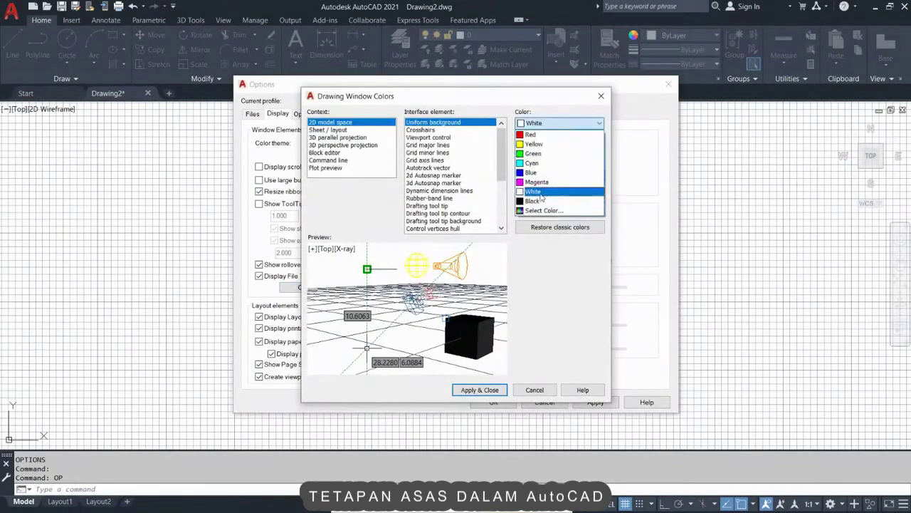
{"action": "left_click", "coordinate": [539, 201]}
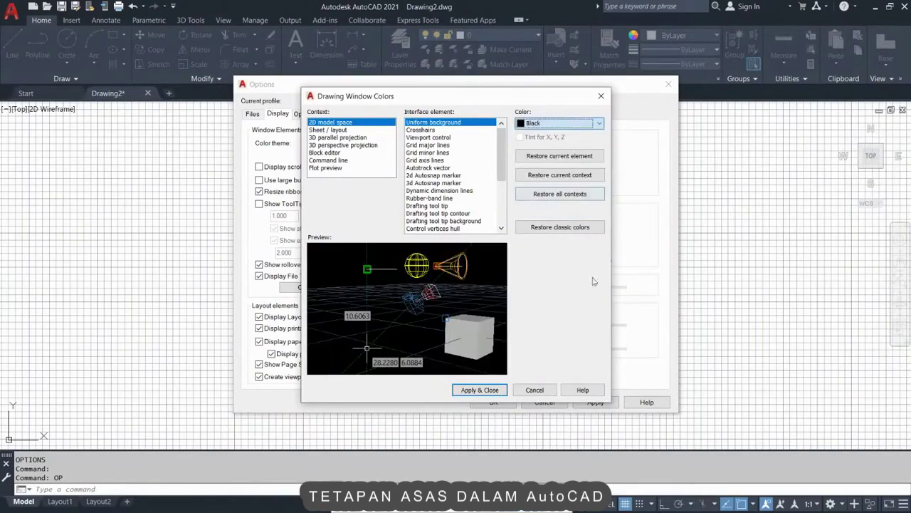
{"action": "left_click", "coordinate": [479, 390]}
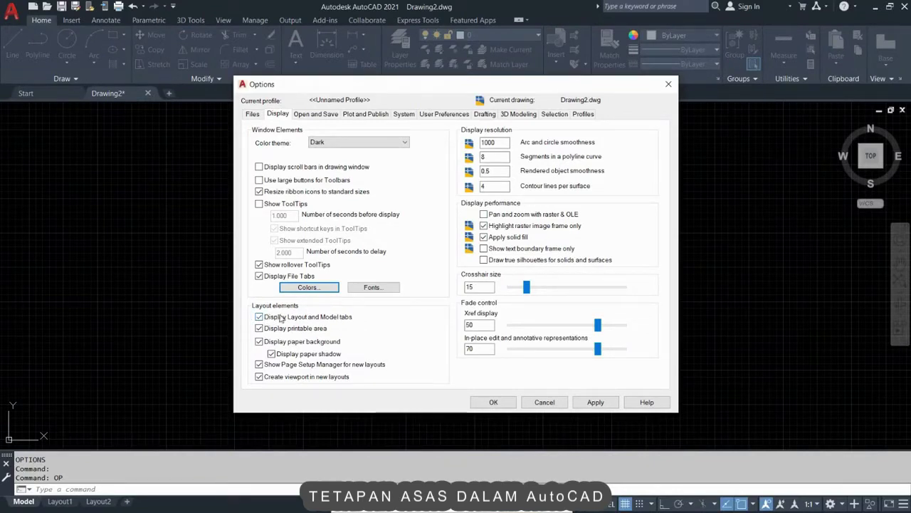
Step: Uncheck Display Layout and Model tabs and apply, then re-check the option
{"action": "left_click", "coordinate": [281, 317]}
{"action": "left_click", "coordinate": [595, 403]}
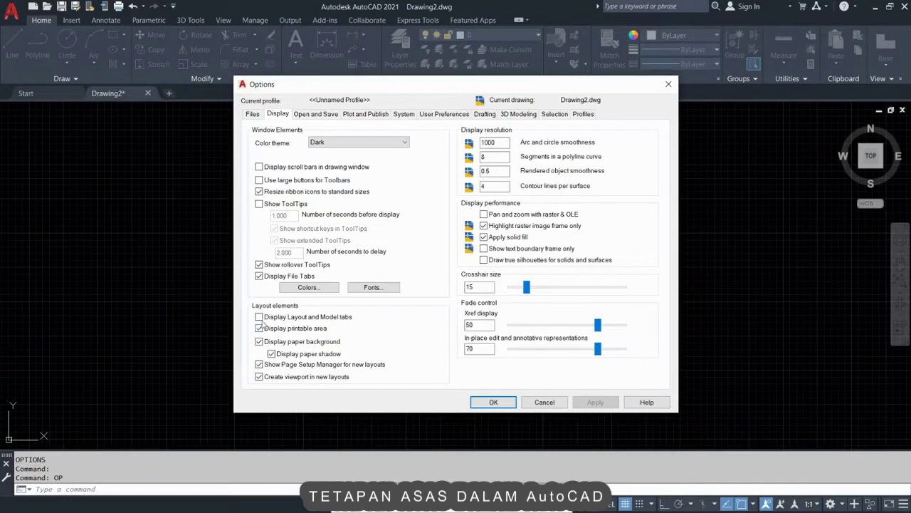
{"action": "left_click", "coordinate": [286, 320]}
Step: Apply the re-enabled Display Layout and Model tabs setting
{"action": "left_click", "coordinate": [596, 402]}
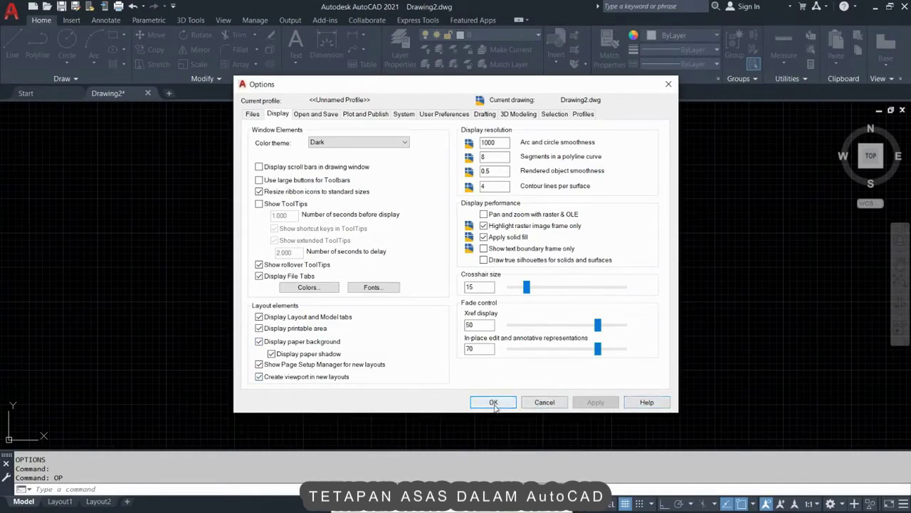
Step: Close Options and view Layout1, dismissing Page Setup Manager and checking the viewport scale list
{"action": "left_click", "coordinate": [497, 405]}
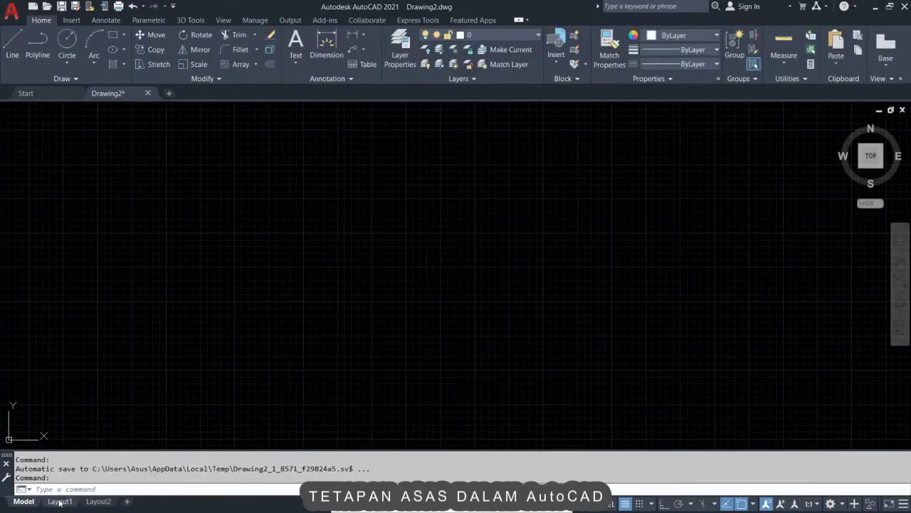
{"action": "left_click", "coordinate": [60, 502]}
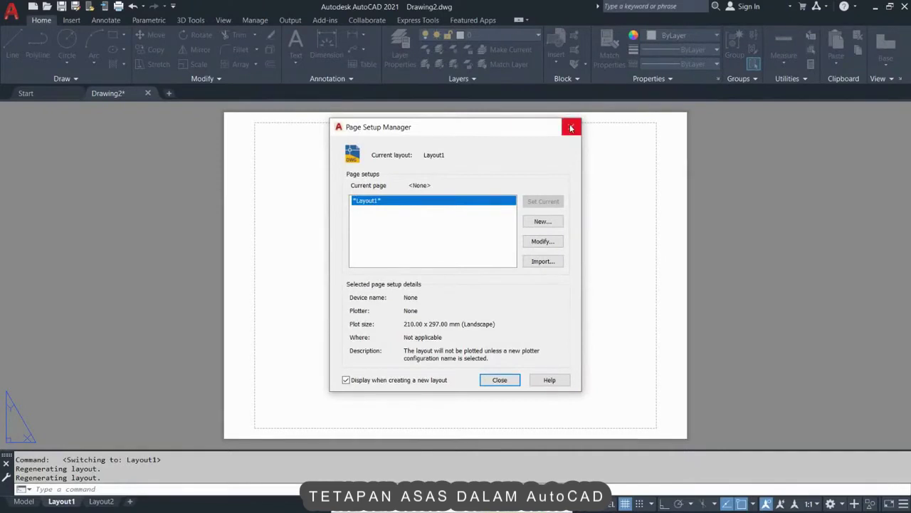
{"action": "left_click", "coordinate": [500, 380]}
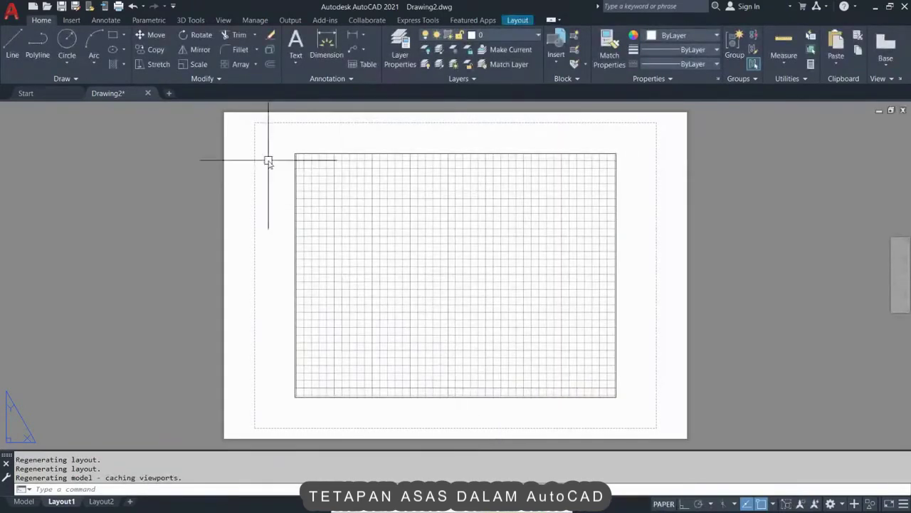
{"action": "left_click", "coordinate": [317, 153]}
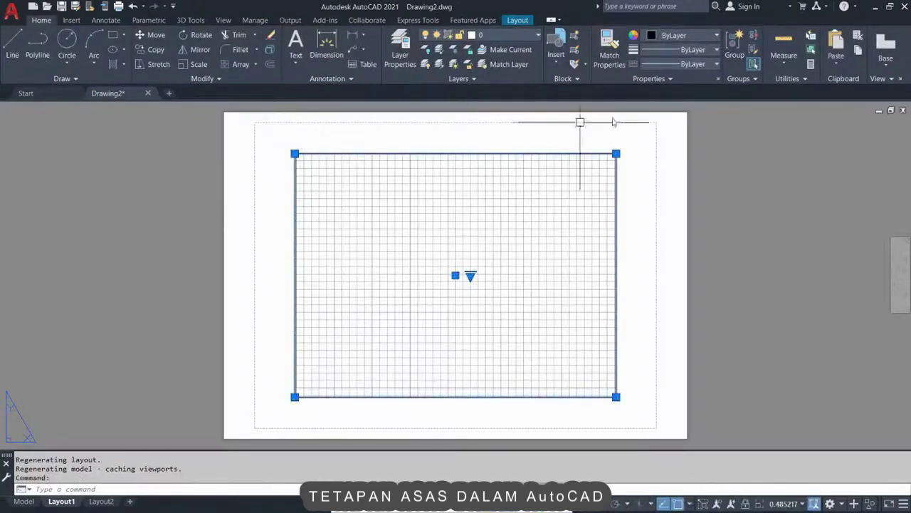
{"action": "left_click", "coordinate": [470, 275]}
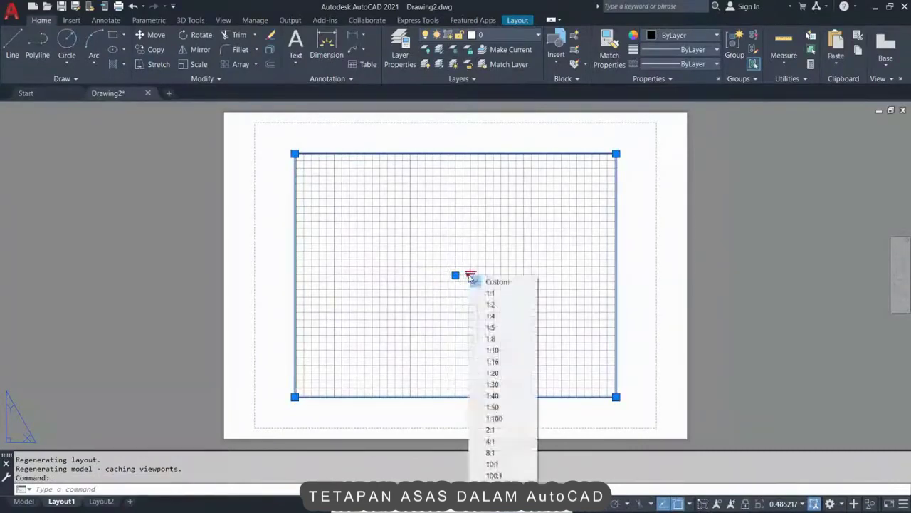
{"action": "left_click", "coordinate": [642, 203]}
{"action": "left_click", "coordinate": [647, 174]}
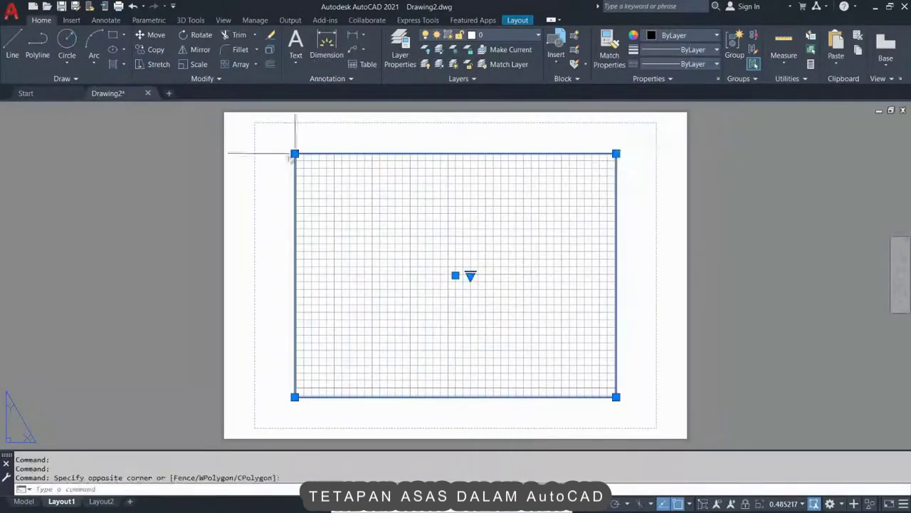
Step: Visit Layout2, add a new Layout3 sheet, then return to the Model tab
{"action": "left_click", "coordinate": [101, 501]}
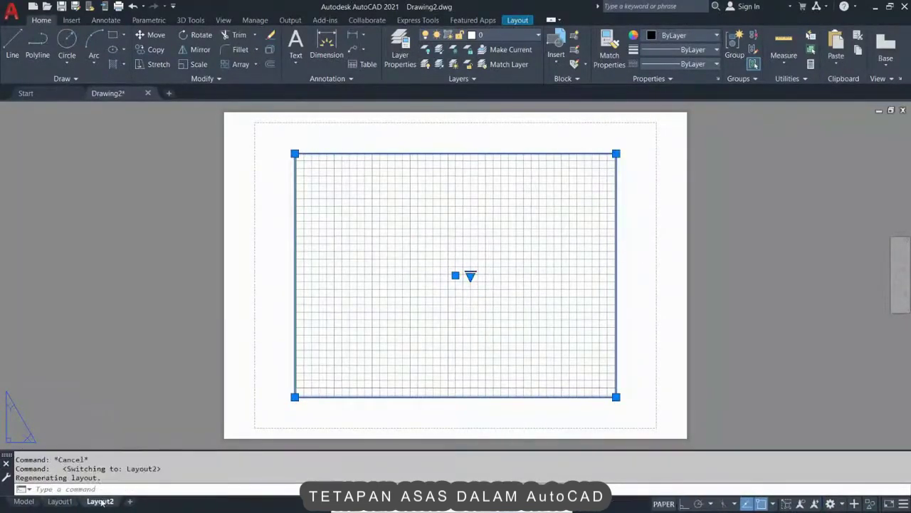
{"action": "left_click", "coordinate": [507, 378]}
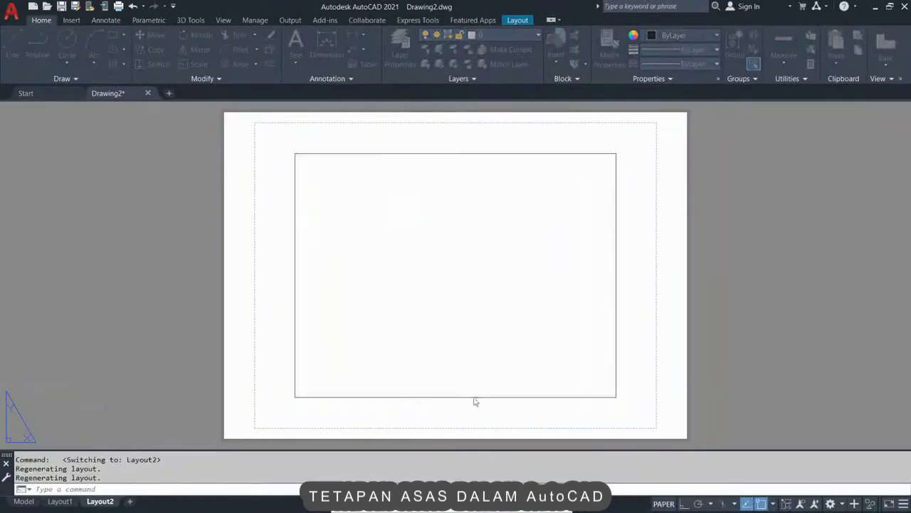
{"action": "left_click", "coordinate": [128, 502]}
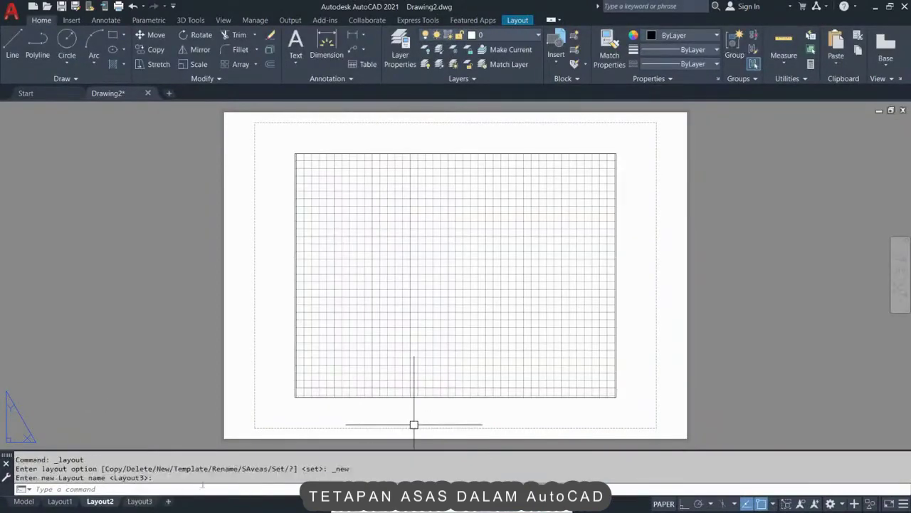
{"action": "left_click", "coordinate": [139, 501]}
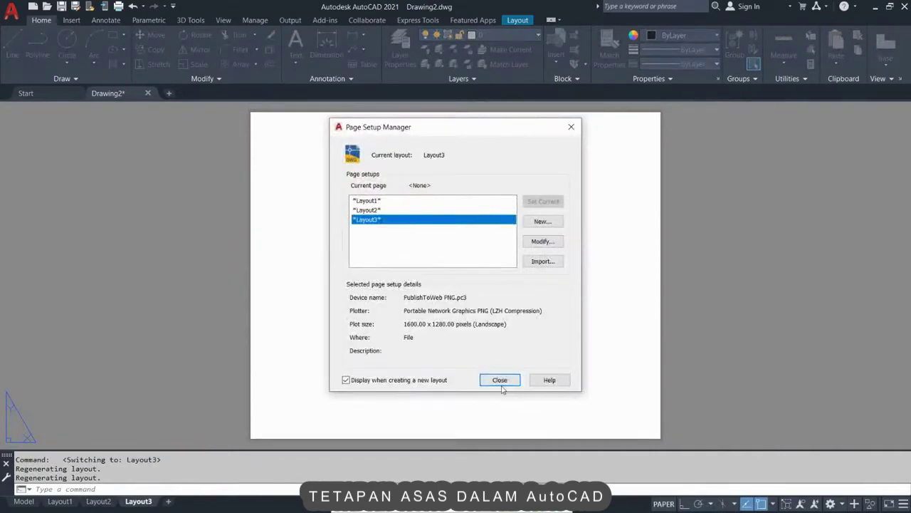
{"action": "left_click", "coordinate": [500, 380]}
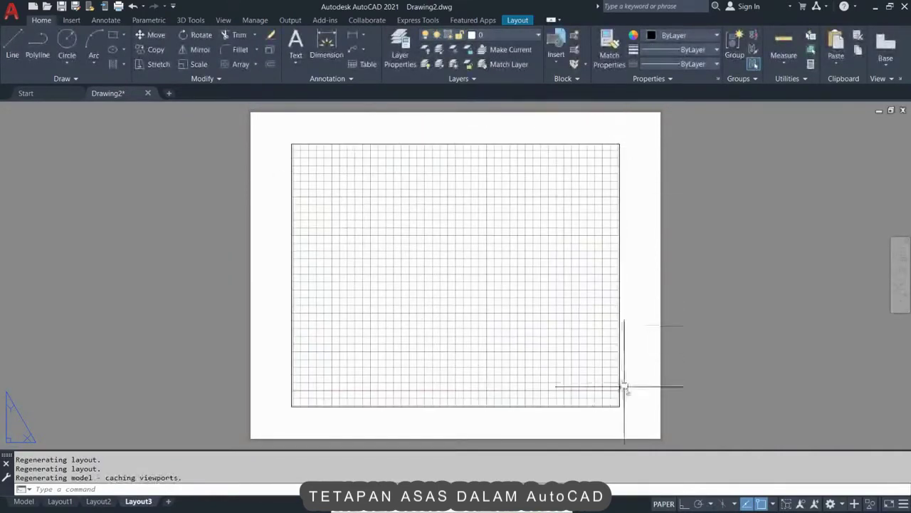
{"action": "left_click", "coordinate": [24, 502]}
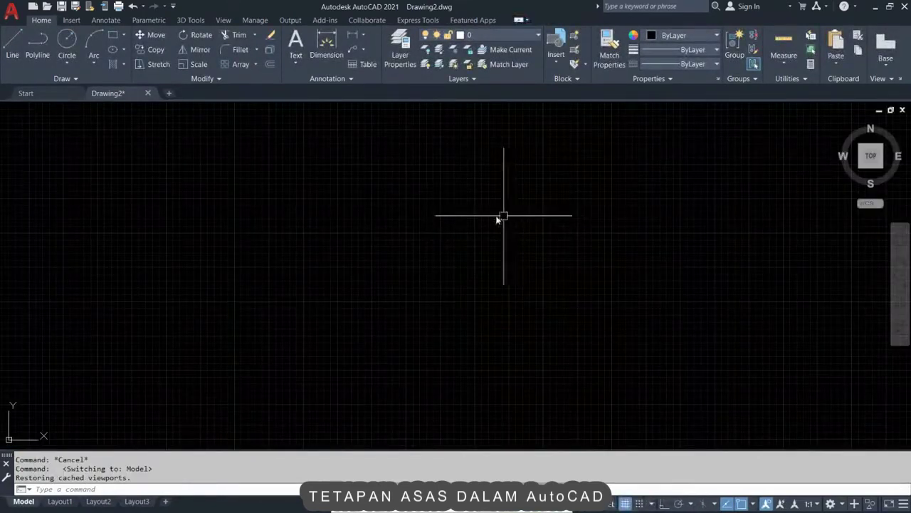
Step: Reopen Options and toggle 'Create viewport in new layouts' off and back on
{"action": "type", "text": "op"}
{"action": "key", "text": "Return"}
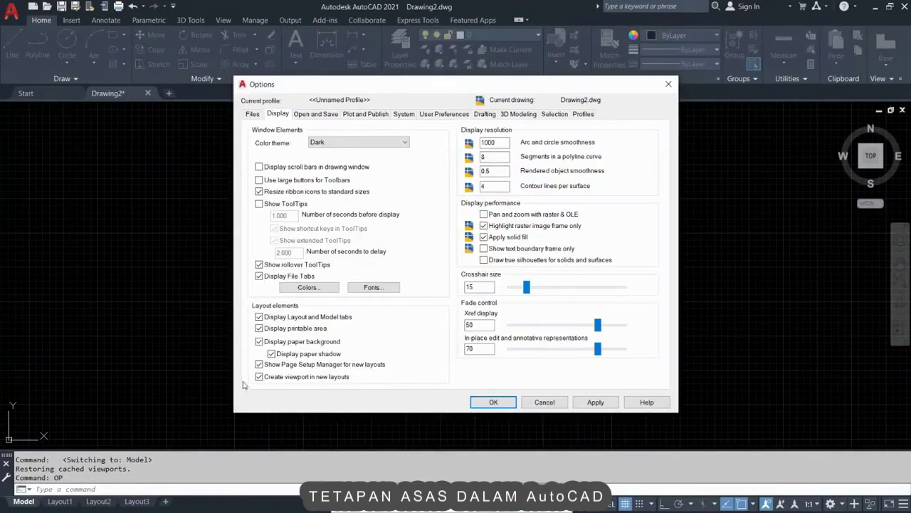
{"action": "left_click", "coordinate": [259, 378]}
{"action": "left_click", "coordinate": [260, 380]}
Step: Select the Arc and circle smoothness value of 1000 for editing
{"action": "left_click", "coordinate": [502, 143]}
{"action": "left_click_drag", "start_coordinate": [502, 143], "coordinate": [482, 152]}
{"action": "left_click", "coordinate": [502, 142]}
Step: Enter 20000 for Arc and circle smoothness and review the other display resolution values
{"action": "type", "text": "20"}
{"action": "type", "text": "00"}
{"action": "type", "text": "0"}
{"action": "right_click", "coordinate": [496, 140]}
{"action": "left_click", "coordinate": [502, 153]}
{"action": "left_click", "coordinate": [506, 142]}
{"action": "left_click", "coordinate": [490, 157]}
{"action": "double_click", "coordinate": [497, 156]}
{"action": "double_click", "coordinate": [496, 172]}
{"action": "left_click", "coordinate": [501, 171]}
{"action": "left_click", "coordinate": [496, 185]}
Step: Drag the crosshair size to 100, then apply and close Options
{"action": "mouse_move", "coordinate": [526, 288]}
{"action": "left_mouse_down"}
{"action": "mouse_move", "coordinate": [626, 288]}
{"action": "mouse_move", "coordinate": [509, 287]}
{"action": "left_mouse_up"}
{"action": "left_click_drag", "start_coordinate": [510, 288], "coordinate": [626, 288]}
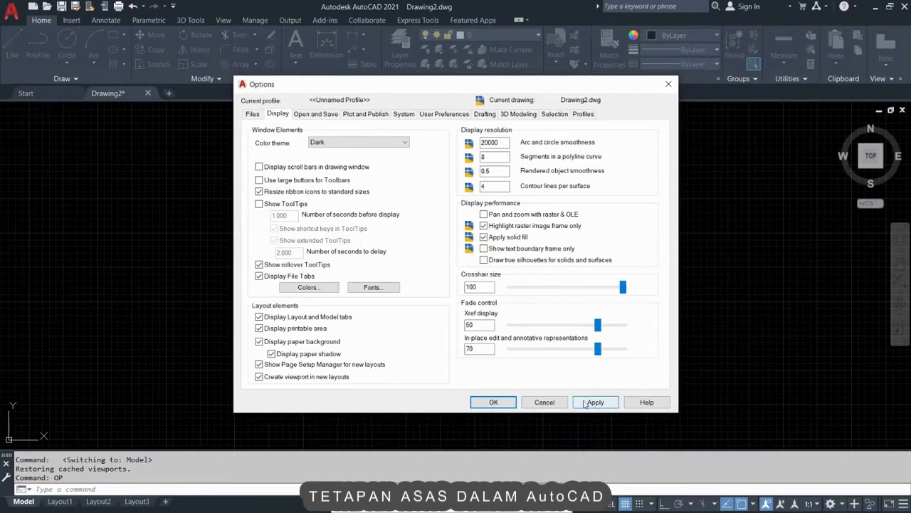
{"action": "left_click", "coordinate": [609, 403]}
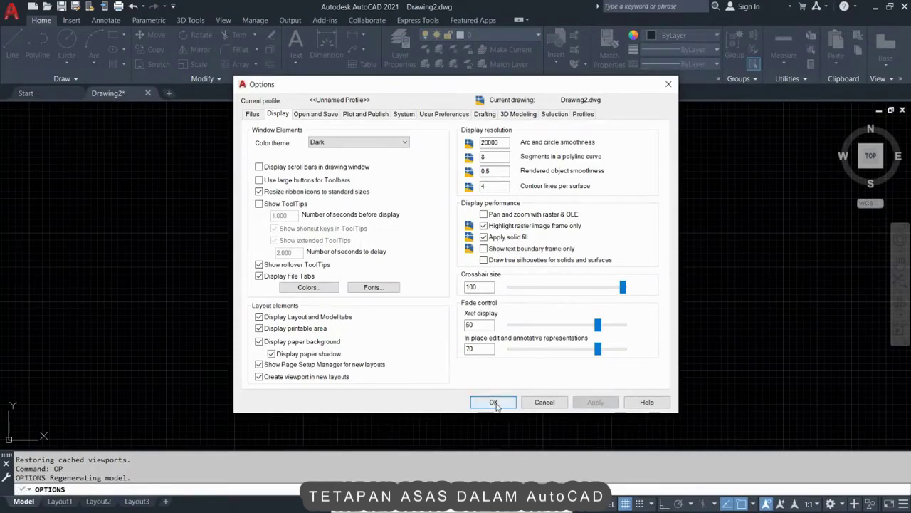
{"action": "left_click", "coordinate": [493, 402]}
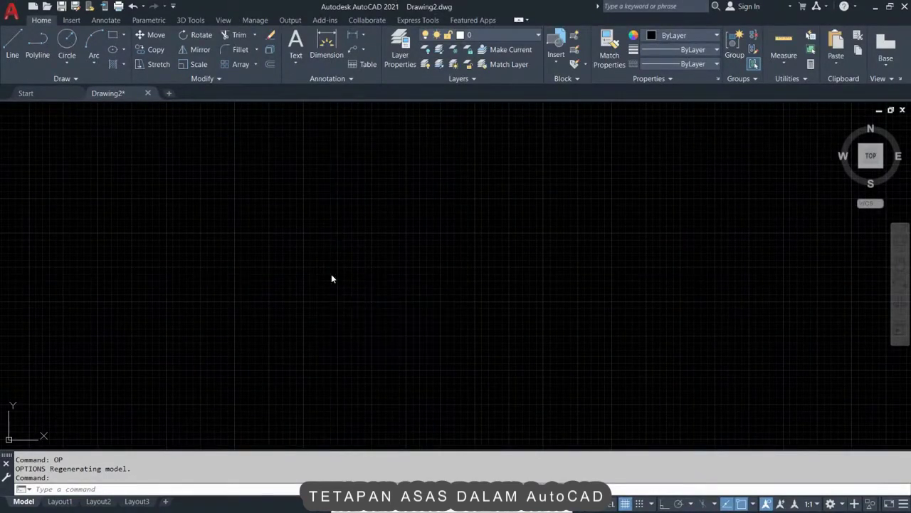
Step: Set the crosshair size to 1 through OP and close Options with OK
{"action": "type", "text": "OP"}
{"action": "key", "text": "Return"}
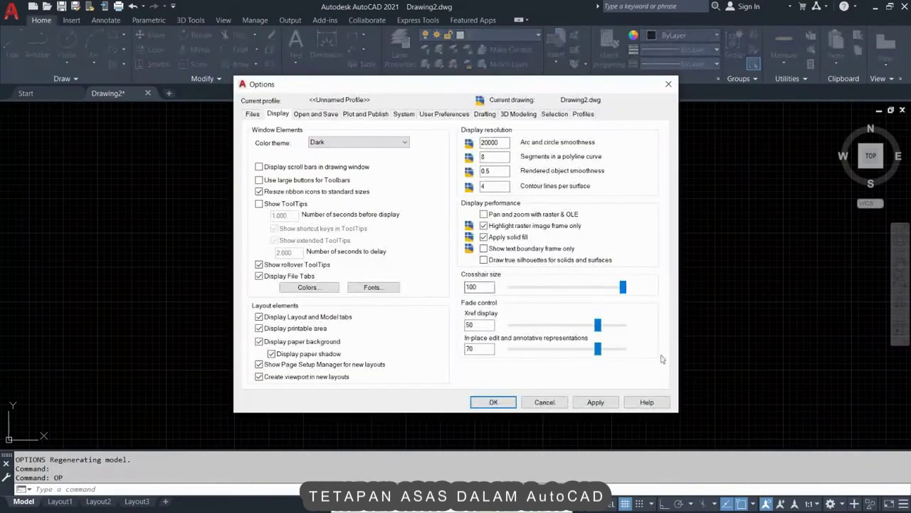
{"action": "double_click", "coordinate": [479, 286]}
{"action": "type", "text": "1"}
{"action": "left_click", "coordinate": [493, 401]}
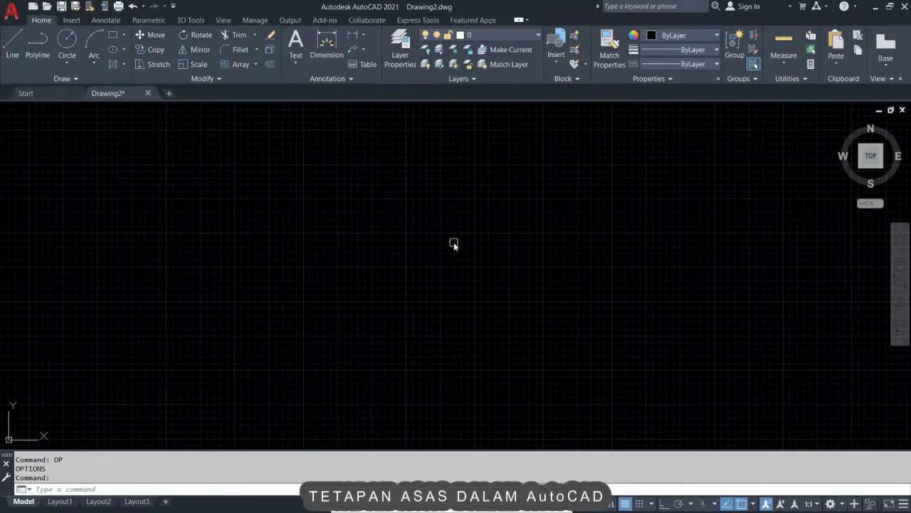
{"action": "right_click", "coordinate": [467, 250]}
Step: Repeat Options from the canvas menu, set crosshair size to 15, apply and confirm
{"action": "left_click", "coordinate": [501, 250]}
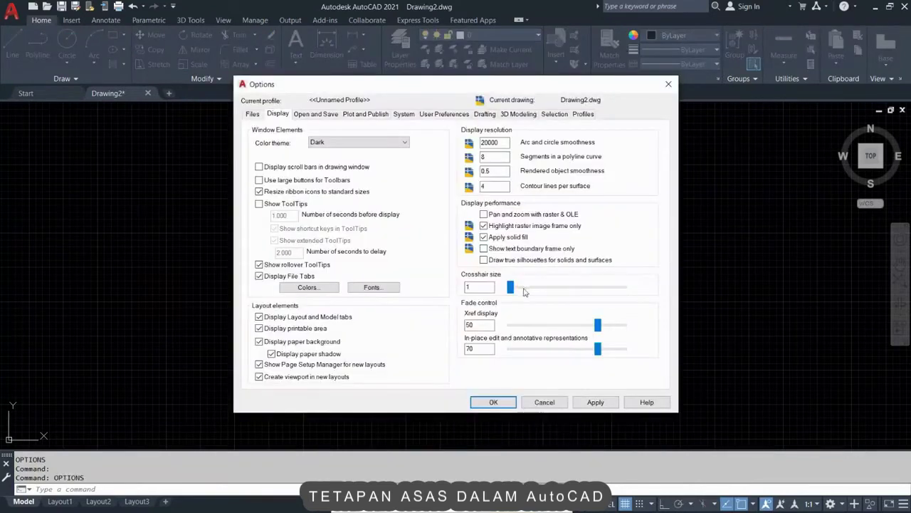
{"action": "left_click", "coordinate": [479, 286]}
{"action": "left_click_drag", "start_coordinate": [479, 286], "coordinate": [428, 290]}
{"action": "type", "text": "5"}
{"action": "type", "text": "15"}
{"action": "left_click", "coordinate": [596, 403]}
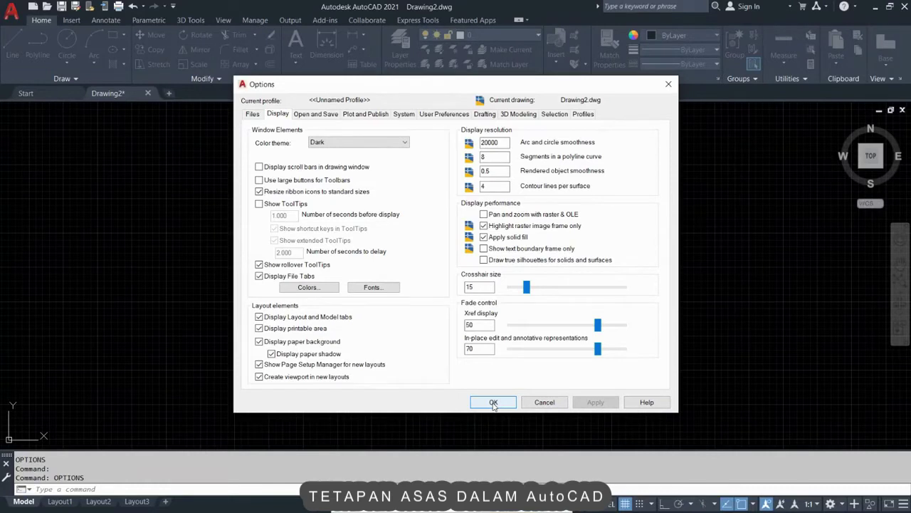
{"action": "left_click", "coordinate": [493, 402]}
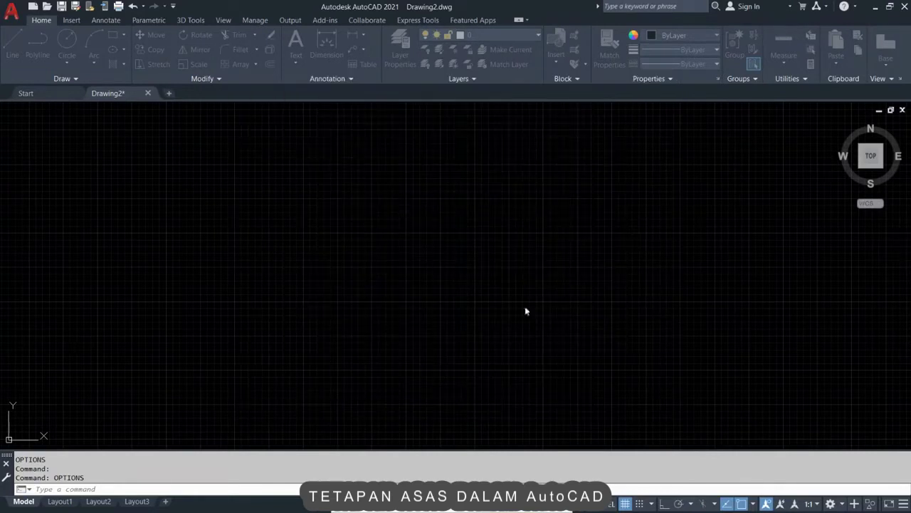
{"action": "left_click", "coordinate": [410, 240]}
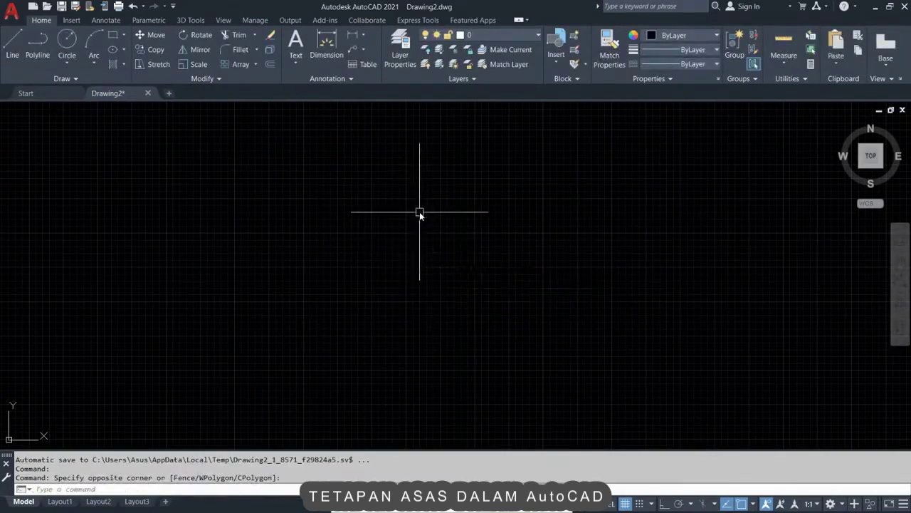
{"action": "type", "text": "M"}
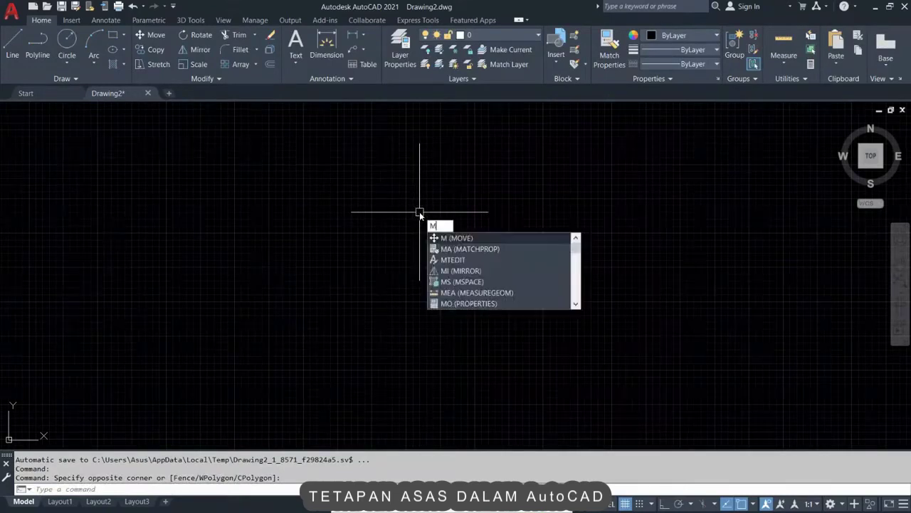
{"action": "key", "text": "Return"}
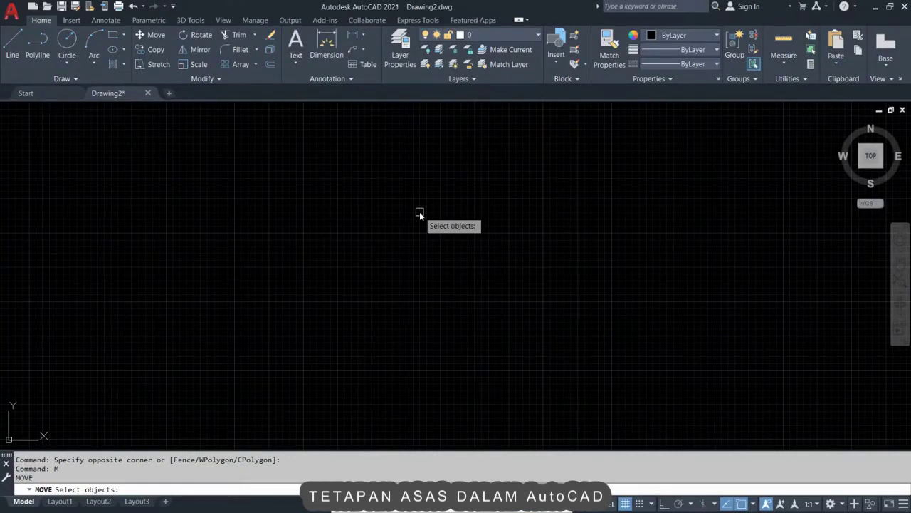
{"action": "key", "text": "Escape"}
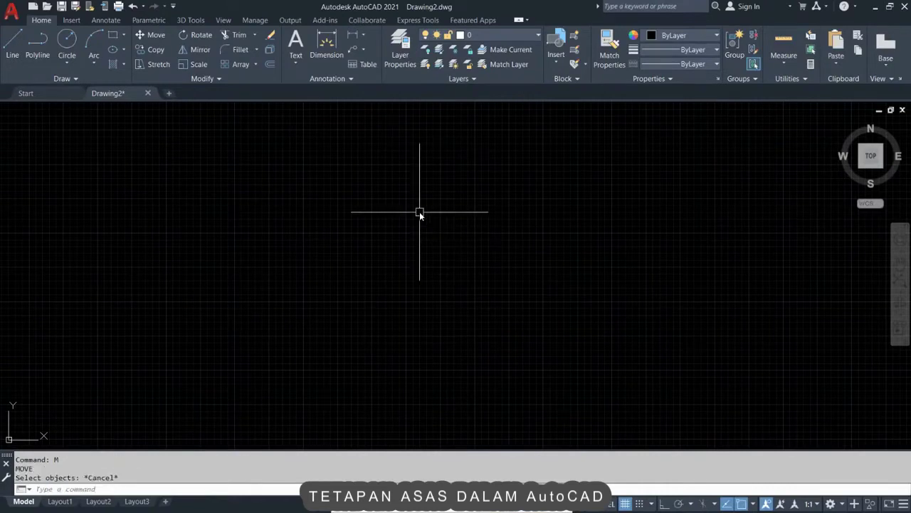
{"action": "key", "text": "Escape"}
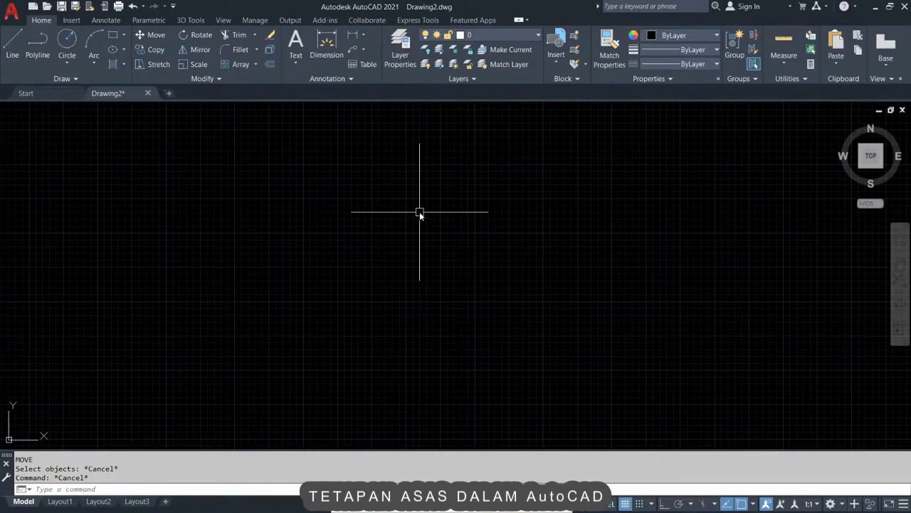
{"action": "type", "text": "M"}
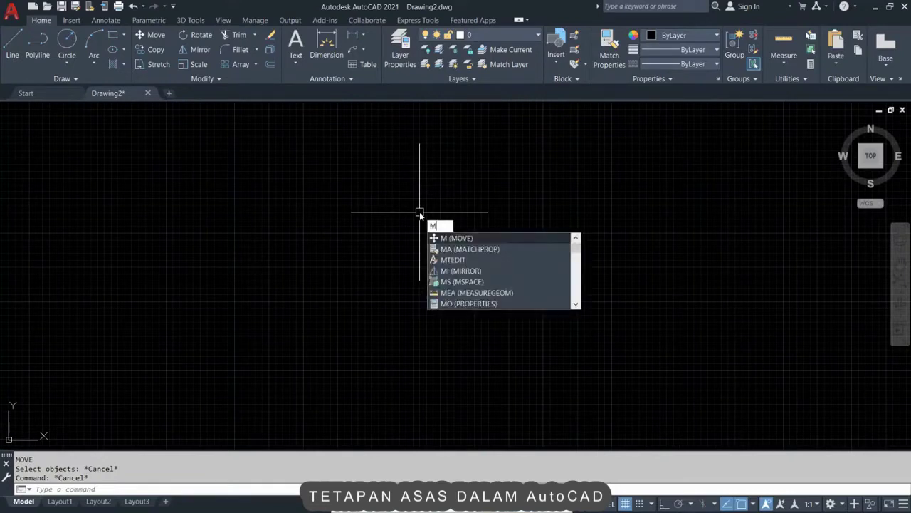
{"action": "key", "text": "Escape"}
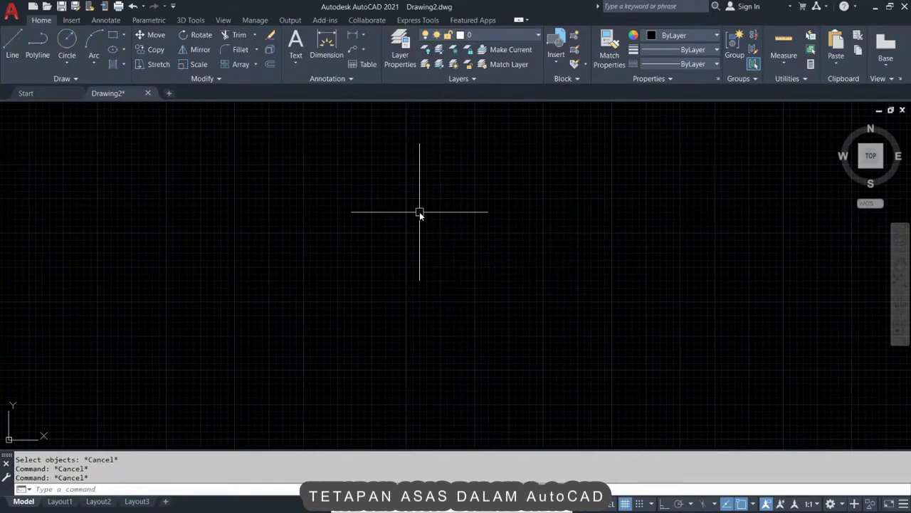
Step: Launch the COPY command with CO, then cancel it with Esc
{"action": "type", "text": "CO"}
{"action": "key", "text": "Return"}
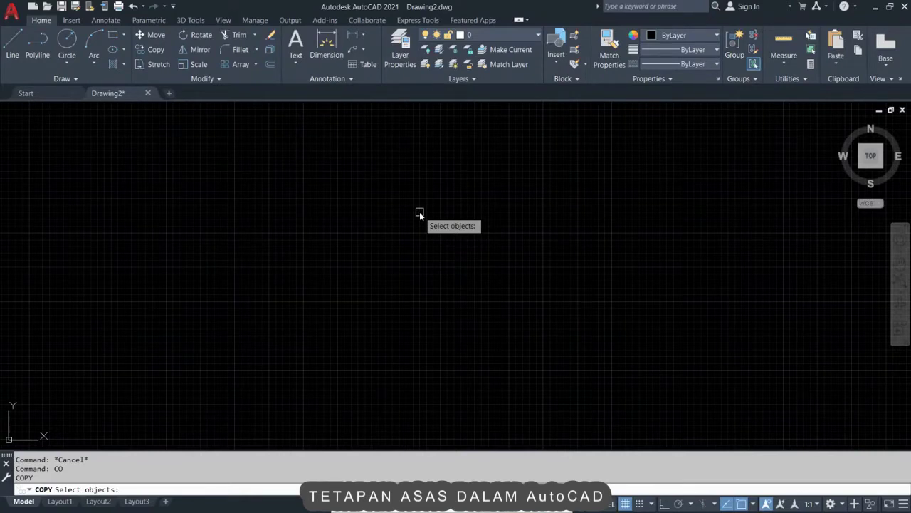
{"action": "key", "text": "Escape"}
Step: Open Options with OP and apply the crosshair size of 15, closing with OK
{"action": "type", "text": "op"}
{"action": "key", "text": "Return"}
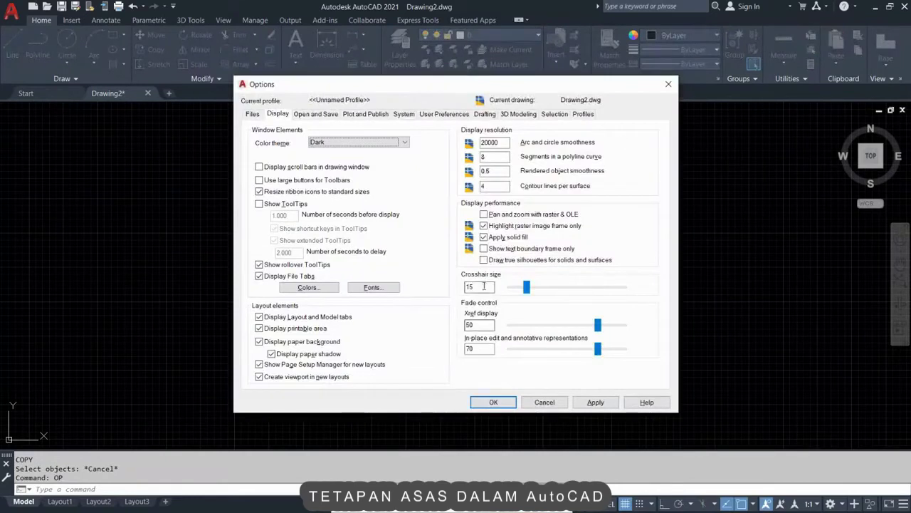
{"action": "left_click", "coordinate": [595, 402]}
{"action": "left_click", "coordinate": [493, 403]}
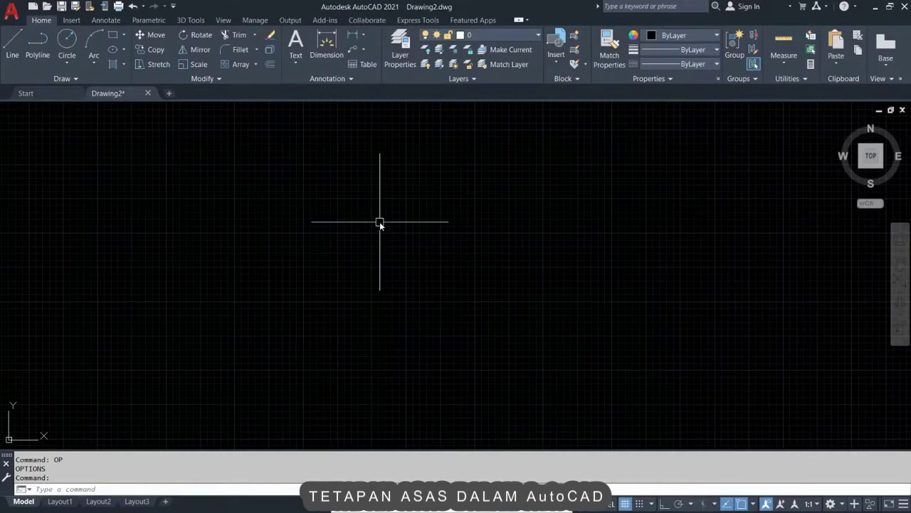
Step: Cancel the mistyped 'po' command and reopen Options with OP
{"action": "type", "text": "po"}
{"action": "key", "text": "Escape"}
{"action": "key", "text": "Escape"}
{"action": "key", "text": "Escape"}
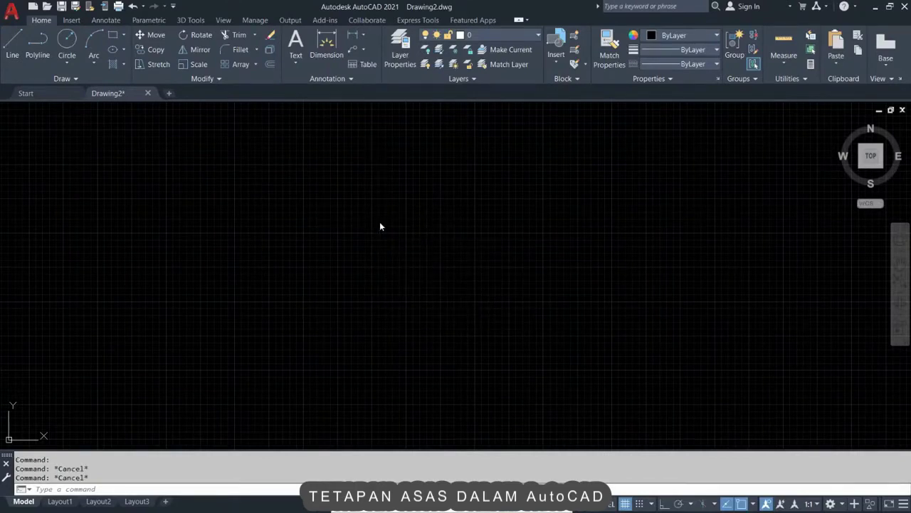
{"action": "type", "text": "op"}
{"action": "key", "text": "Return"}
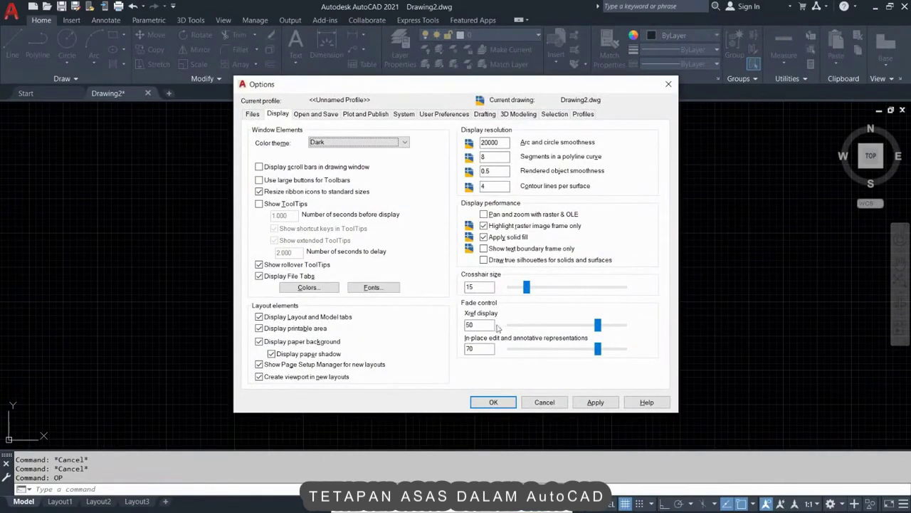
{"action": "double_click", "coordinate": [487, 287]}
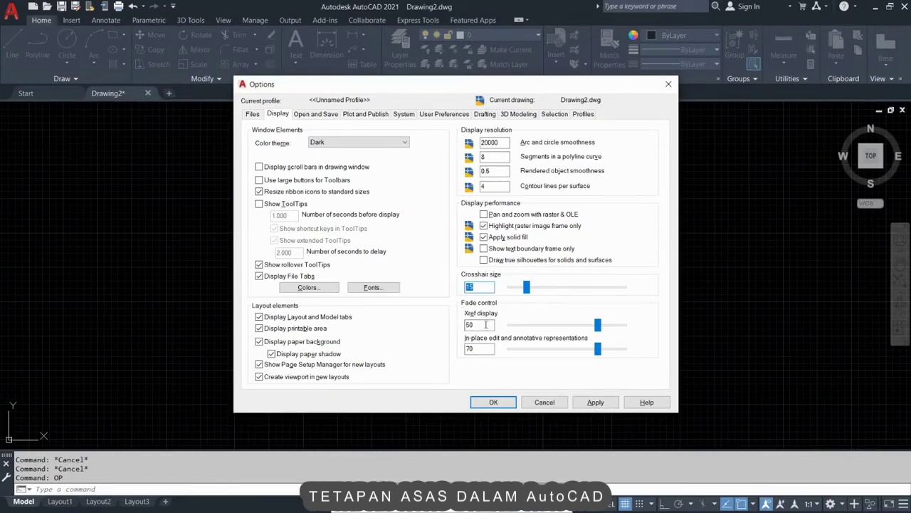
{"action": "left_click", "coordinate": [486, 325]}
{"action": "left_click_drag", "start_coordinate": [491, 326], "coordinate": [455, 329]}
Step: Leave the in-place edit fade value at 70 and go to the Open and Save settings
{"action": "left_click", "coordinate": [482, 349]}
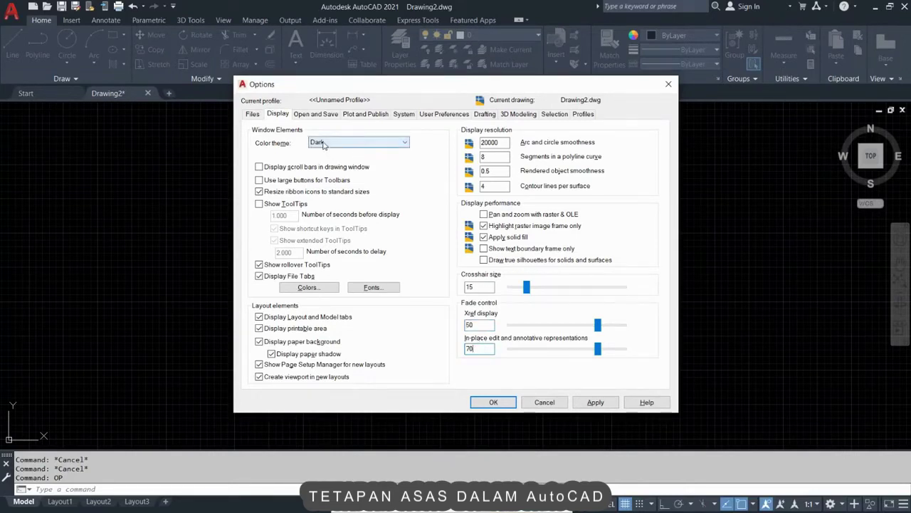
{"action": "left_click", "coordinate": [314, 115]}
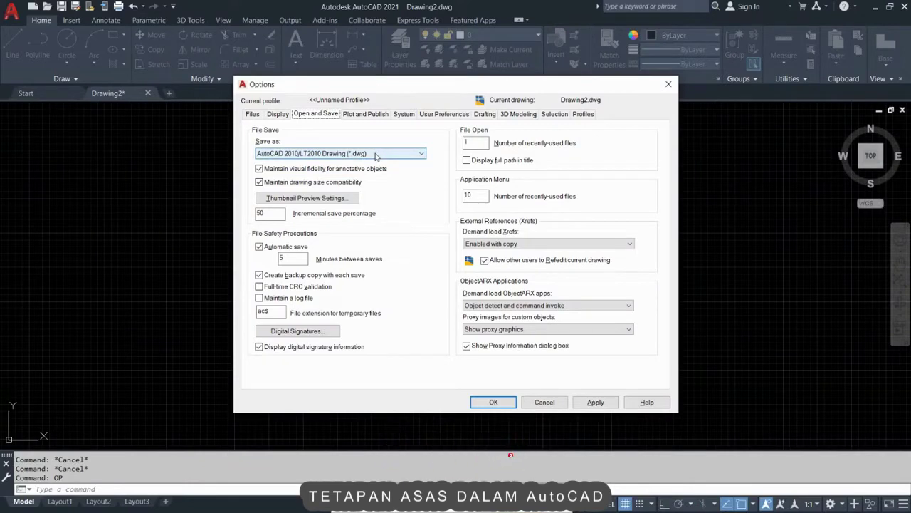
Step: Browse the save-as formats, keep AutoCAD 2010/LT2010 Drawing, then reopen the format list
{"action": "left_click", "coordinate": [376, 156]}
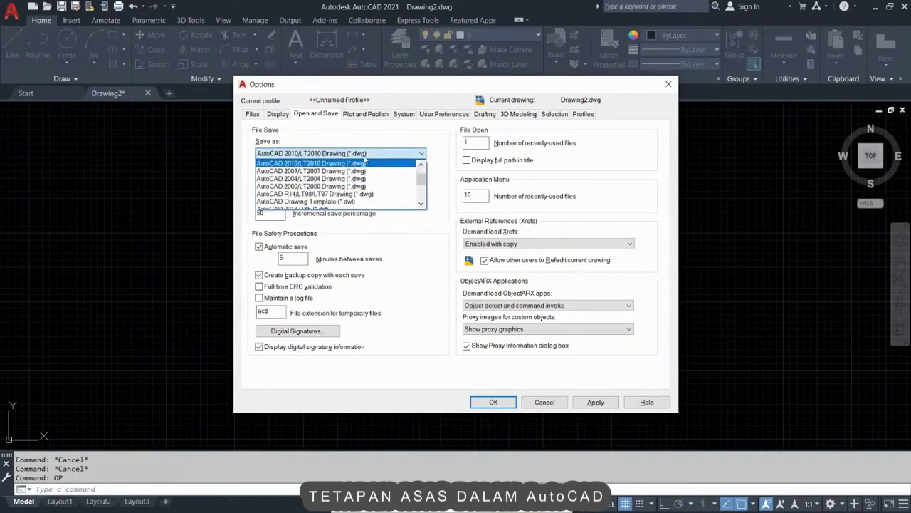
{"action": "scroll", "coordinate": [366, 171], "scroll_direction": "up", "scroll_amount": 2}
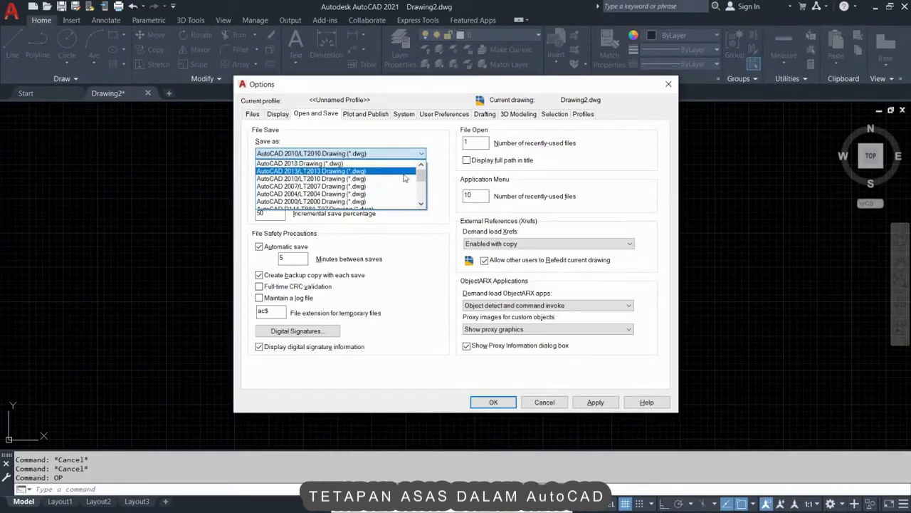
{"action": "scroll", "coordinate": [423, 179], "scroll_direction": "down", "scroll_amount": 1}
{"action": "scroll", "coordinate": [423, 180], "scroll_direction": "up", "scroll_amount": 1}
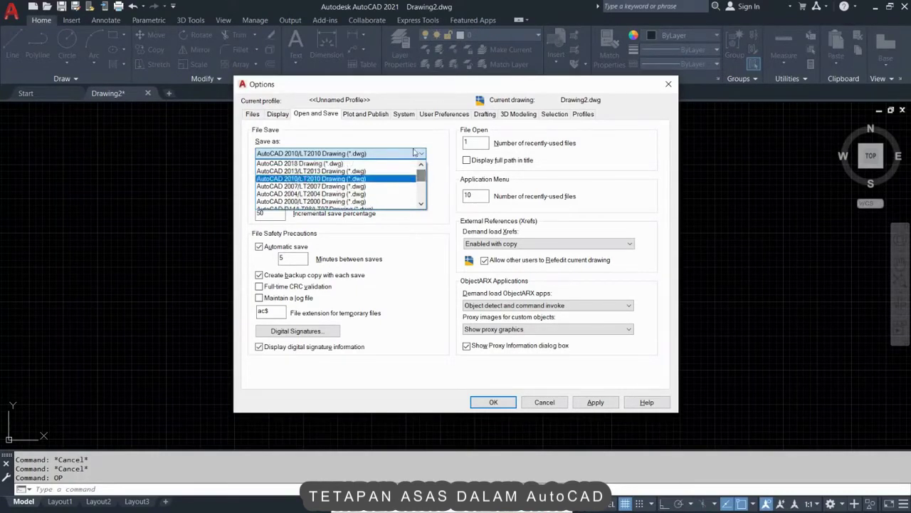
{"action": "left_click", "coordinate": [410, 150]}
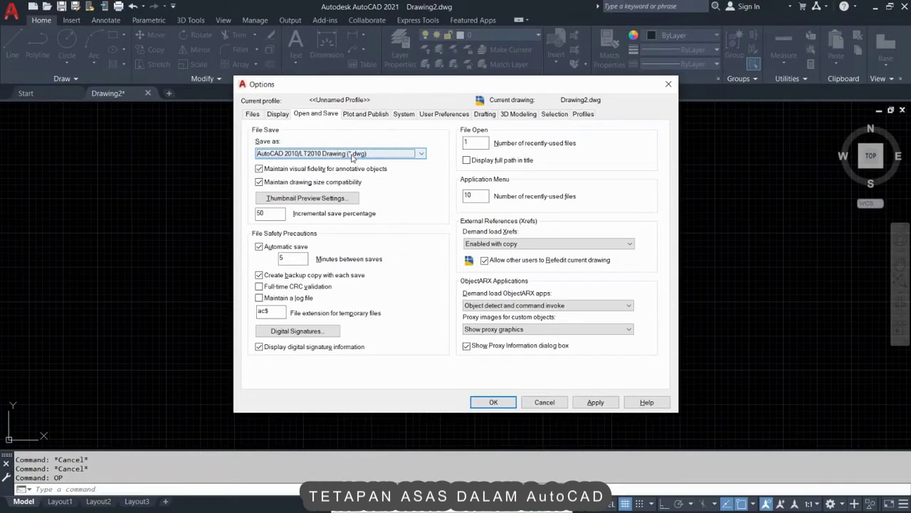
{"action": "left_click", "coordinate": [352, 156]}
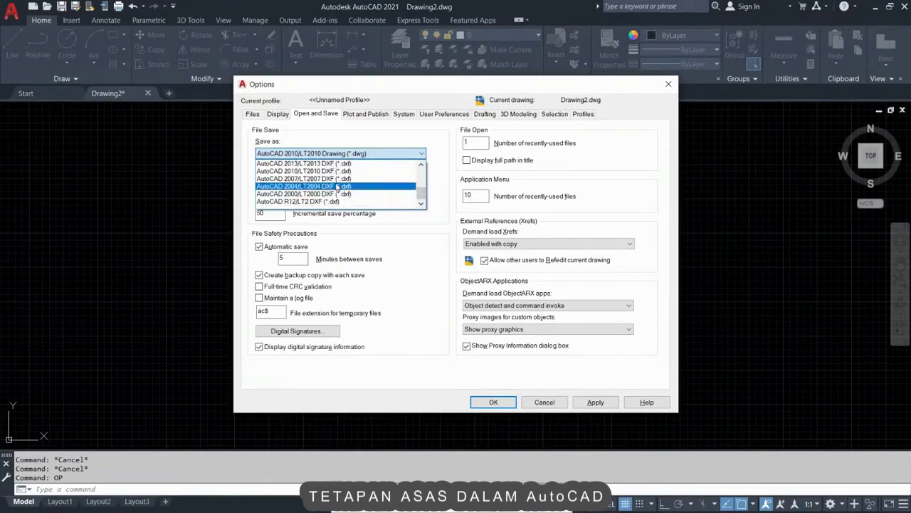
Step: Scroll the Save as list and confirm AutoCAD 2010/LT2010 Drawing (*.dwg) as the default
{"action": "scroll", "coordinate": [338, 186], "scroll_direction": "up", "scroll_amount": 2}
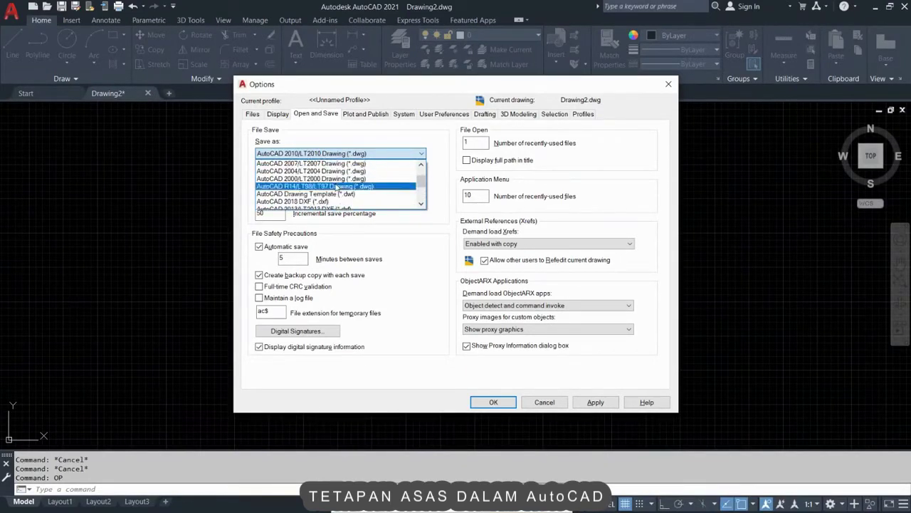
{"action": "scroll", "coordinate": [338, 186], "scroll_direction": "down", "scroll_amount": 2}
{"action": "scroll", "coordinate": [338, 186], "scroll_direction": "up", "scroll_amount": 1}
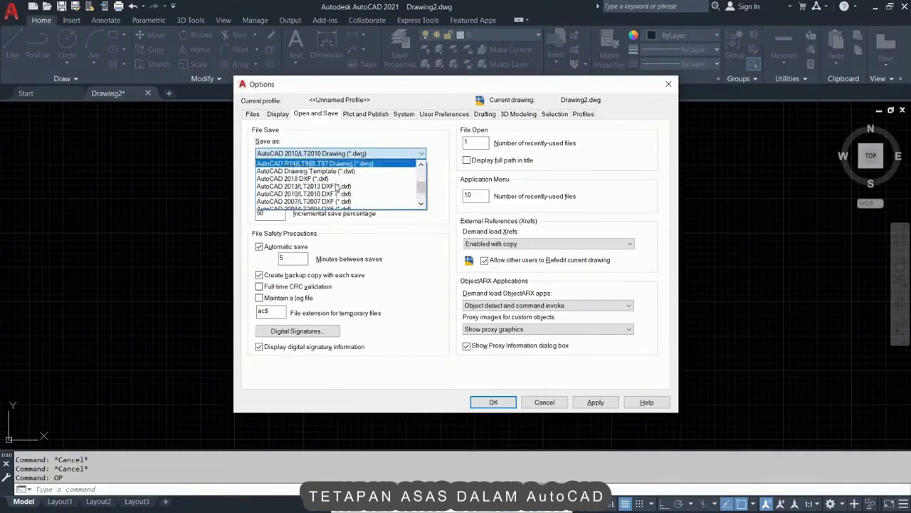
{"action": "scroll", "coordinate": [349, 192], "scroll_direction": "up", "scroll_amount": 1}
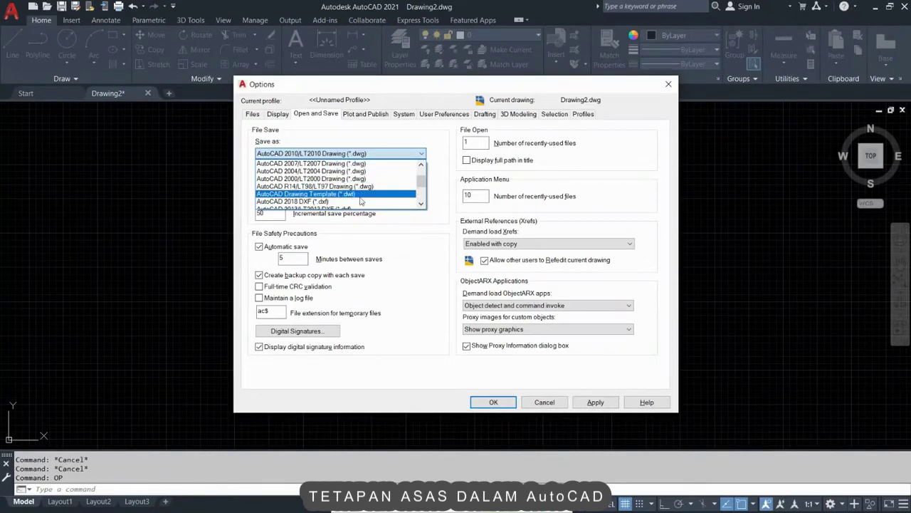
{"action": "scroll", "coordinate": [322, 194], "scroll_direction": "up", "scroll_amount": 1}
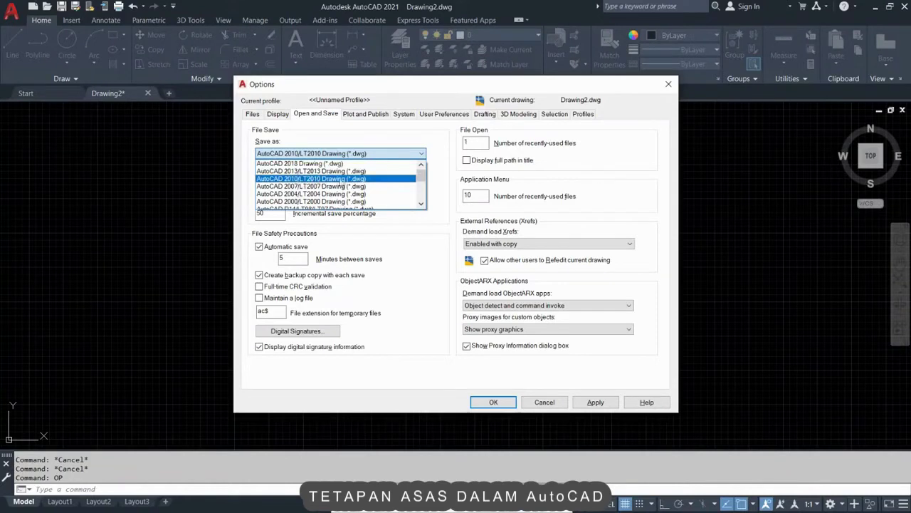
{"action": "left_click", "coordinate": [343, 181]}
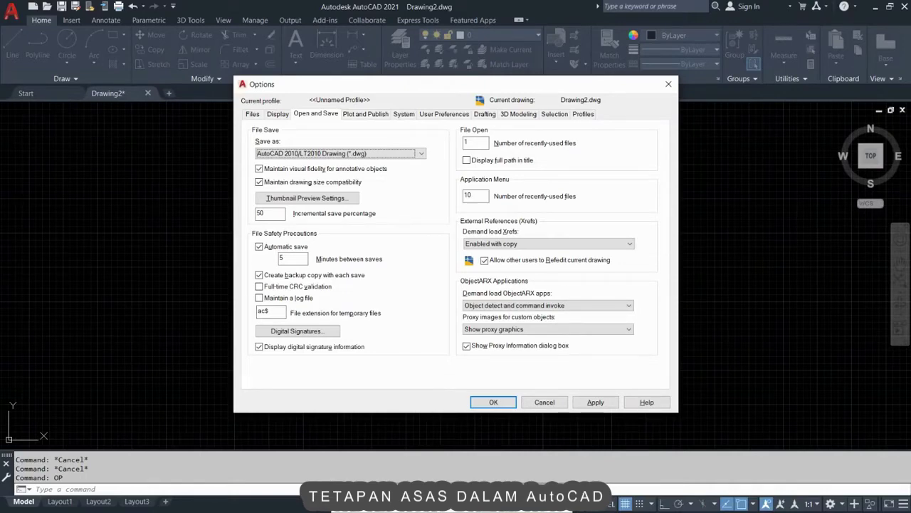
{"action": "key", "text": "super"}
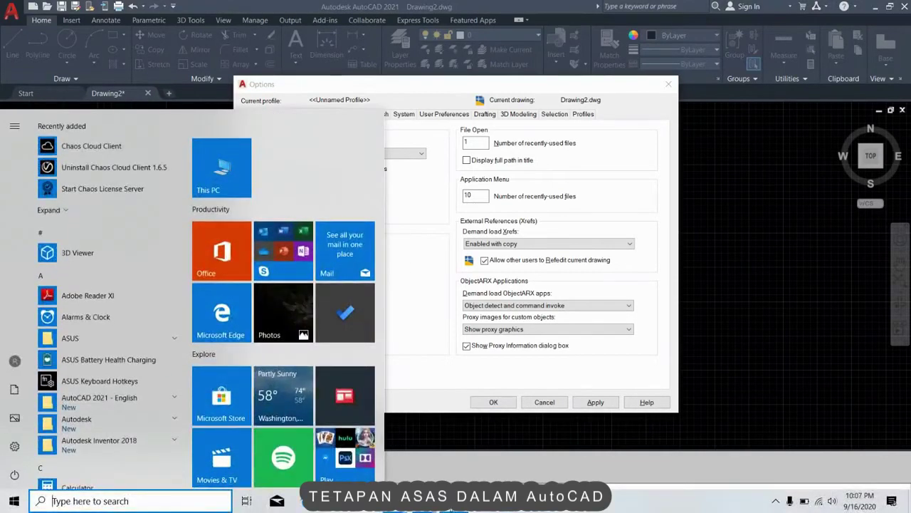
{"action": "mouse_move", "coordinate": [424, 501]}
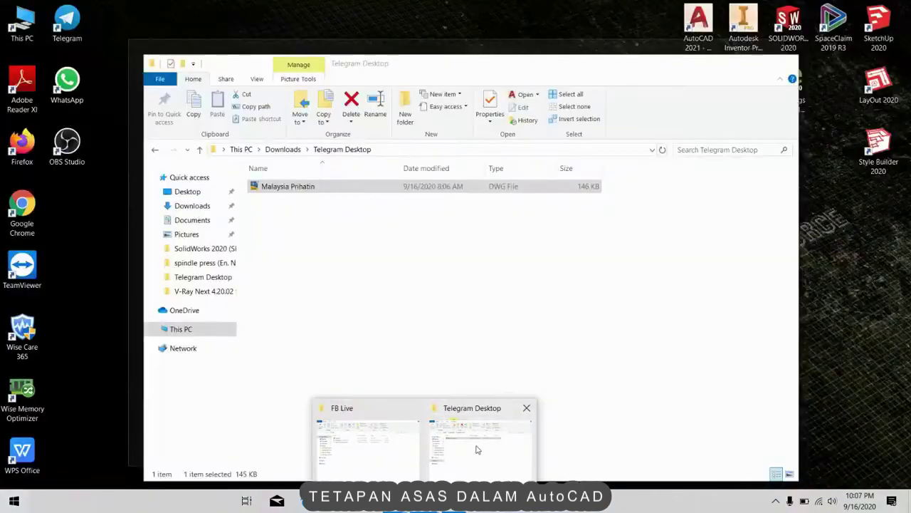
{"action": "left_click", "coordinate": [349, 441]}
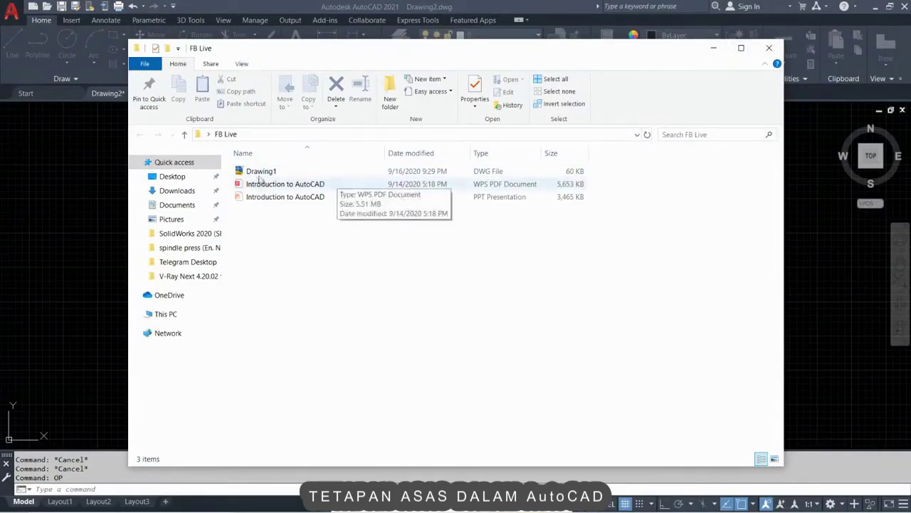
{"action": "left_click", "coordinate": [715, 48]}
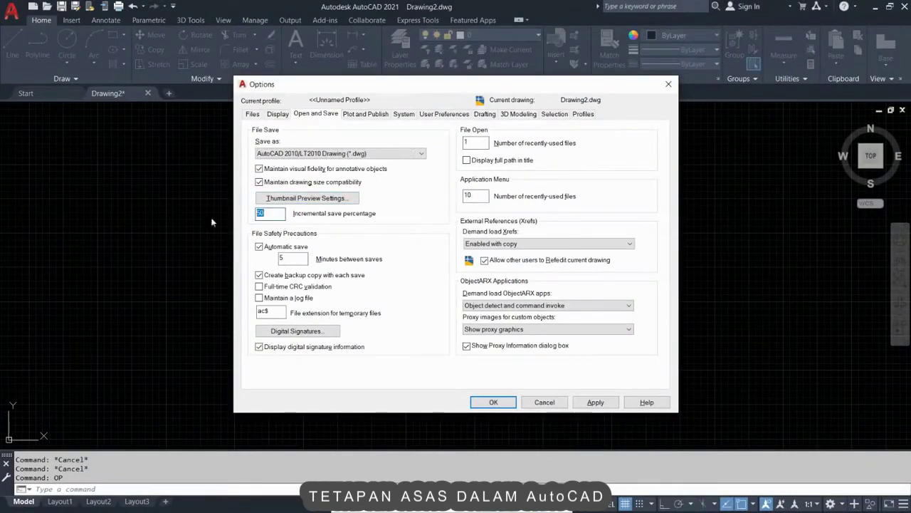
{"action": "double_click", "coordinate": [274, 214]}
{"action": "left_click", "coordinate": [306, 258]}
{"action": "left_click_drag", "start_coordinate": [306, 258], "coordinate": [229, 262]}
{"action": "left_click", "coordinate": [304, 258]}
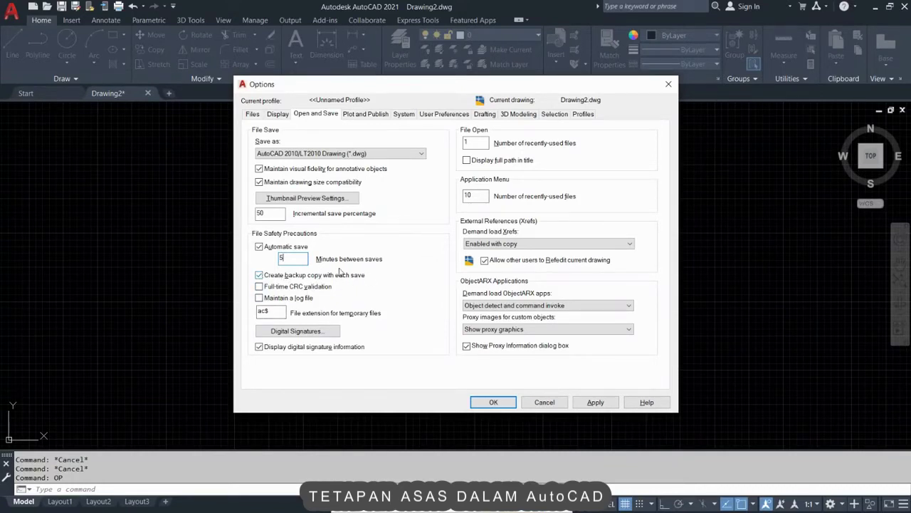
Step: Keep the automatic save interval at 5 minutes and confirm the Options dialog
{"action": "left_click", "coordinate": [292, 257]}
{"action": "left_click", "coordinate": [502, 400]}
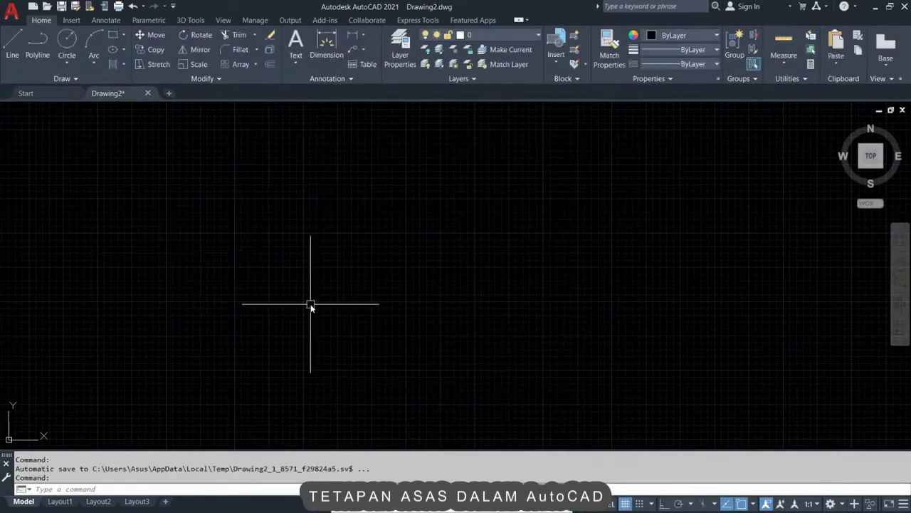
Step: Draw two overlapping circles with the Circle command (C) and pan them into view
{"action": "type", "text": "c"}
{"action": "key", "text": "Return"}
{"action": "left_click", "coordinate": [214, 197]}
{"action": "left_click", "coordinate": [261, 230]}
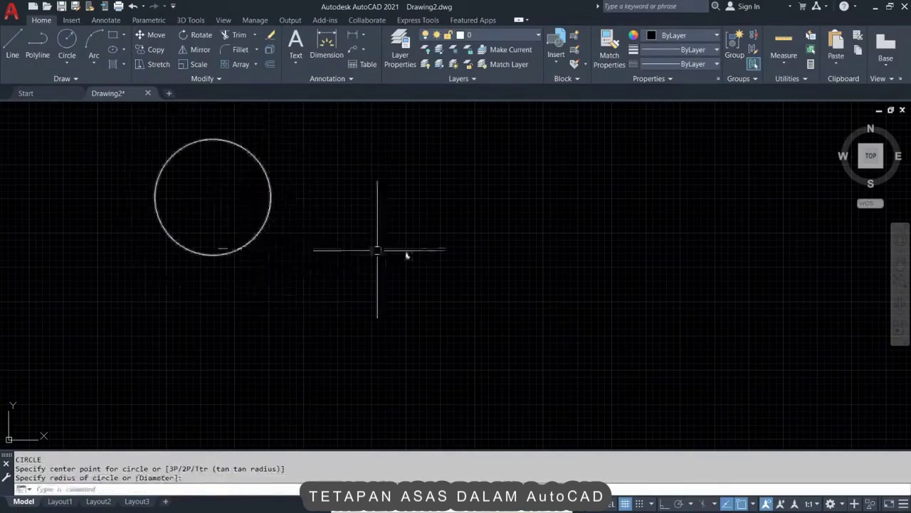
{"action": "key", "text": "Return"}
{"action": "left_click", "coordinate": [293, 248]}
{"action": "left_click", "coordinate": [330, 267]}
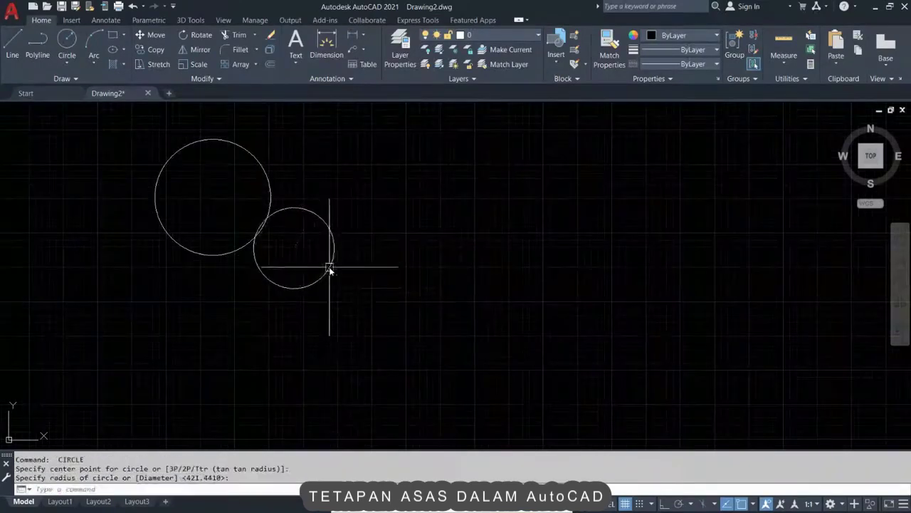
{"action": "middle_click_drag", "start_coordinate": [396, 275], "coordinate": [556, 319]}
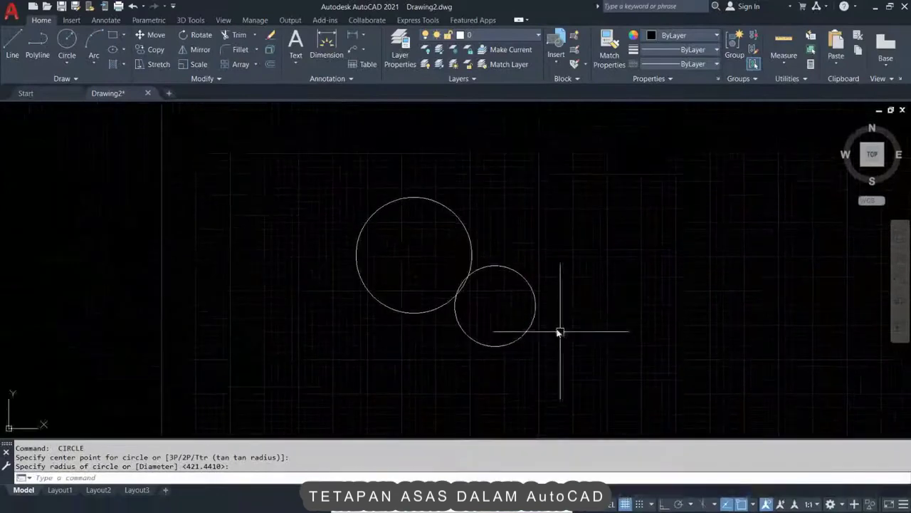
{"action": "middle_click_drag", "start_coordinate": [446, 285], "coordinate": [362, 275]}
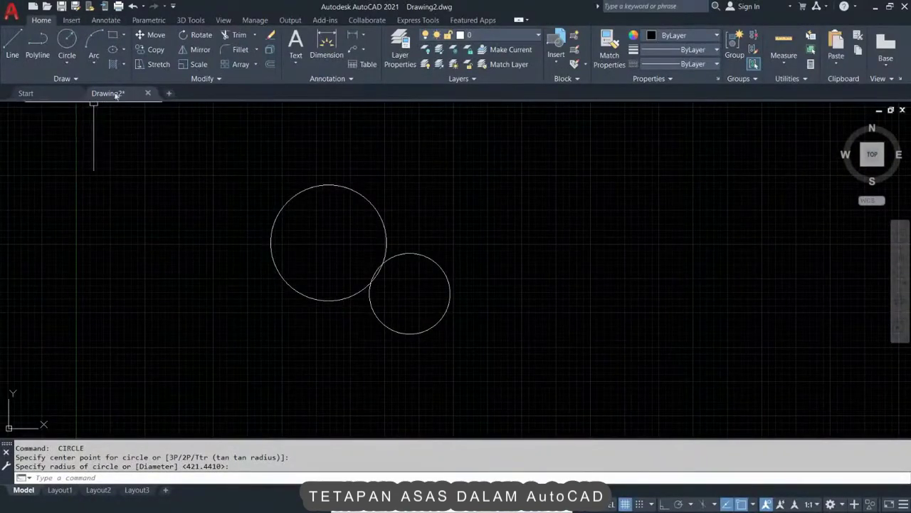
Step: Save the drawing as Drawing1, replacing the existing Drawing1 file
{"action": "left_click", "coordinate": [12, 10]}
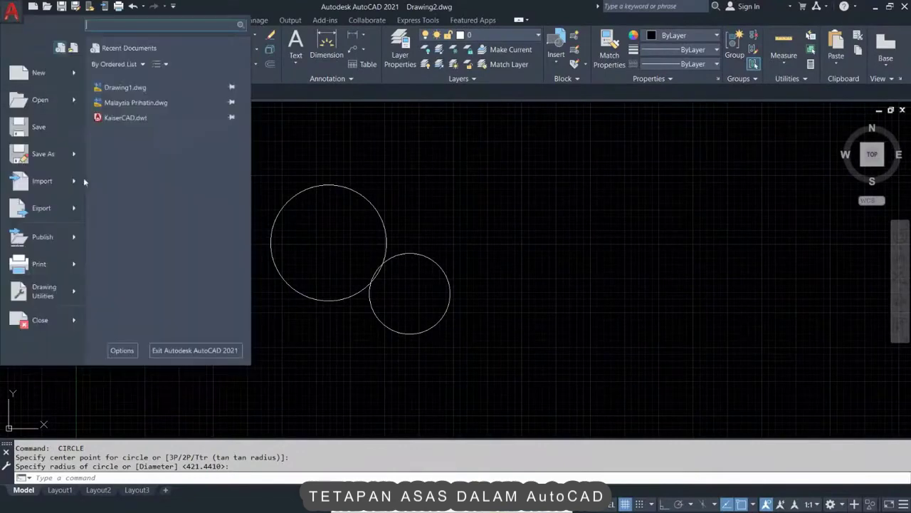
{"action": "left_click", "coordinate": [51, 147]}
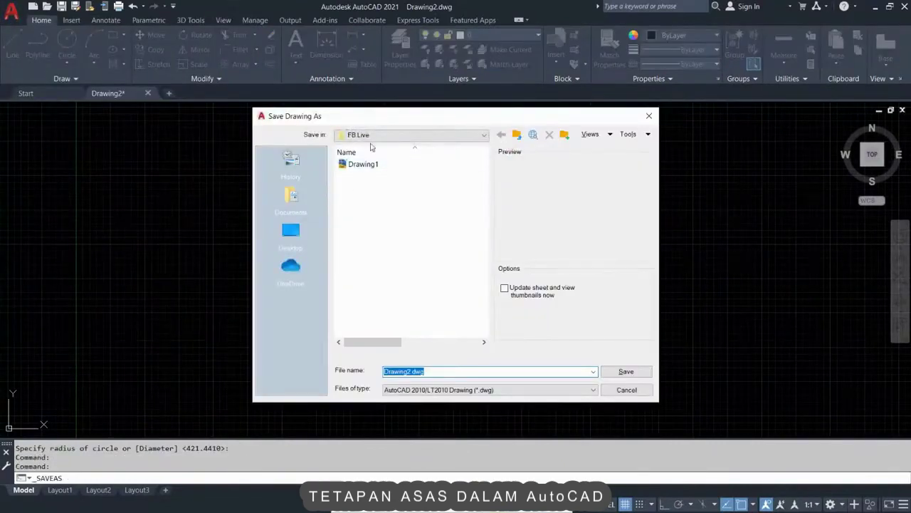
{"action": "left_click", "coordinate": [364, 164]}
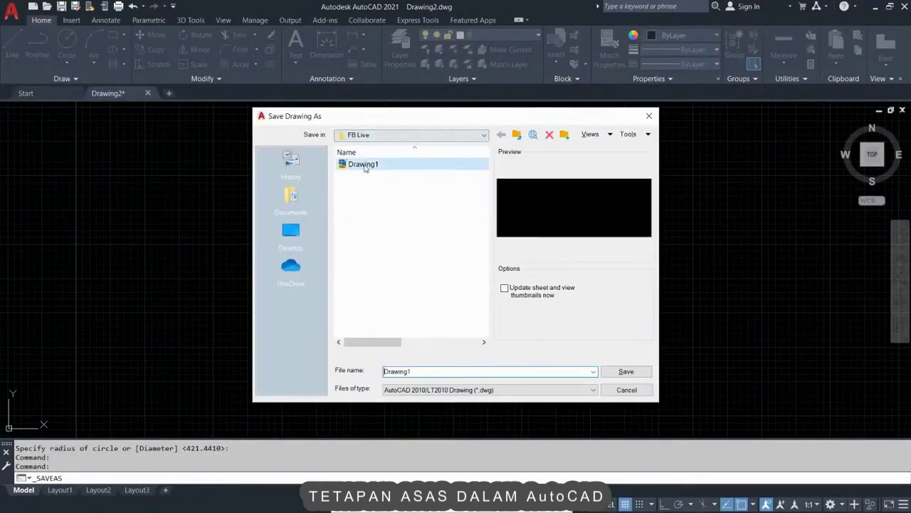
{"action": "left_click", "coordinate": [626, 371]}
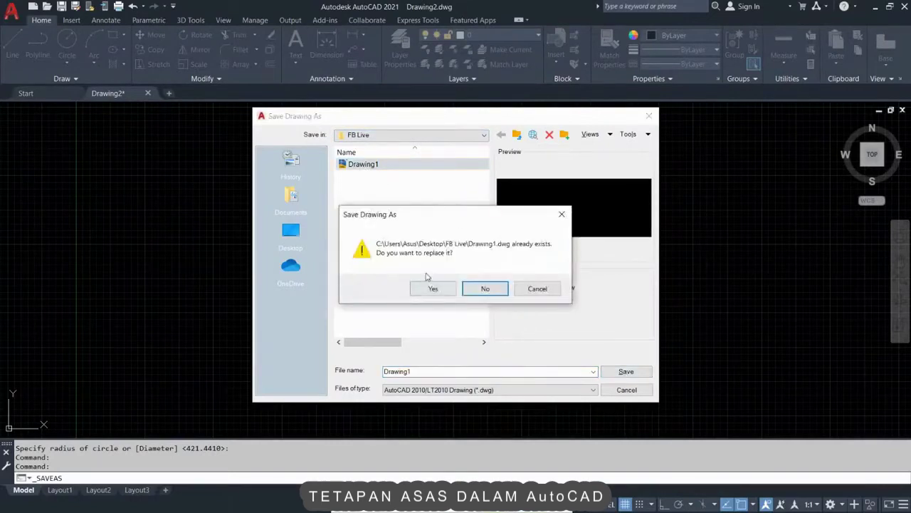
{"action": "left_click", "coordinate": [434, 287]}
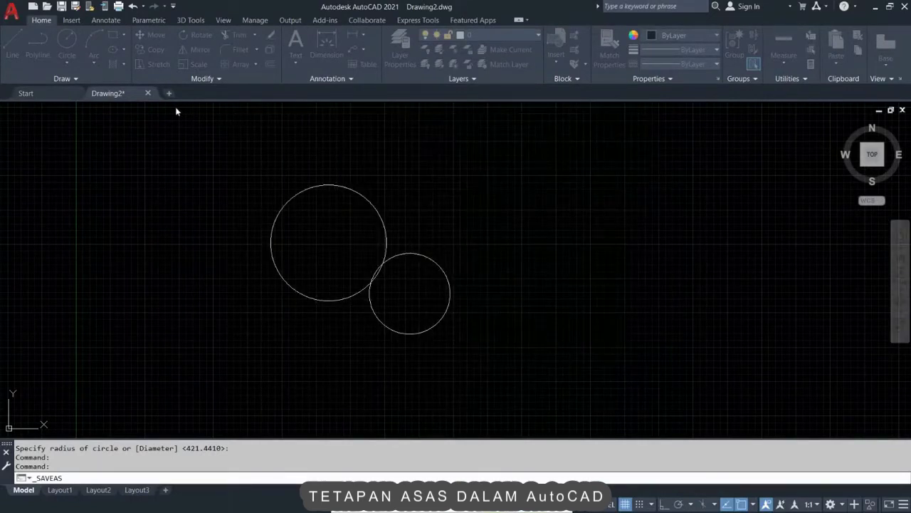
Step: Close the drawing tab and reopen Drawing1.dwg from the FB Live folder
{"action": "left_click", "coordinate": [148, 92]}
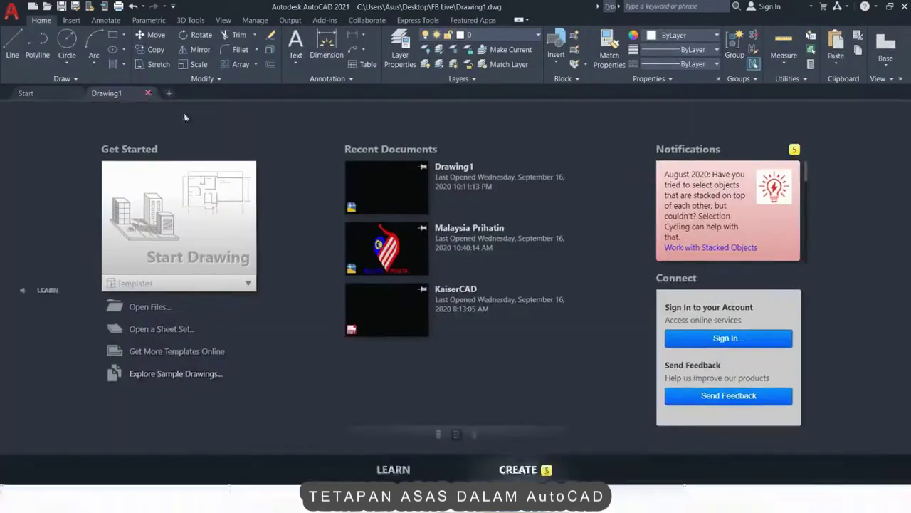
{"action": "key", "text": "super"}
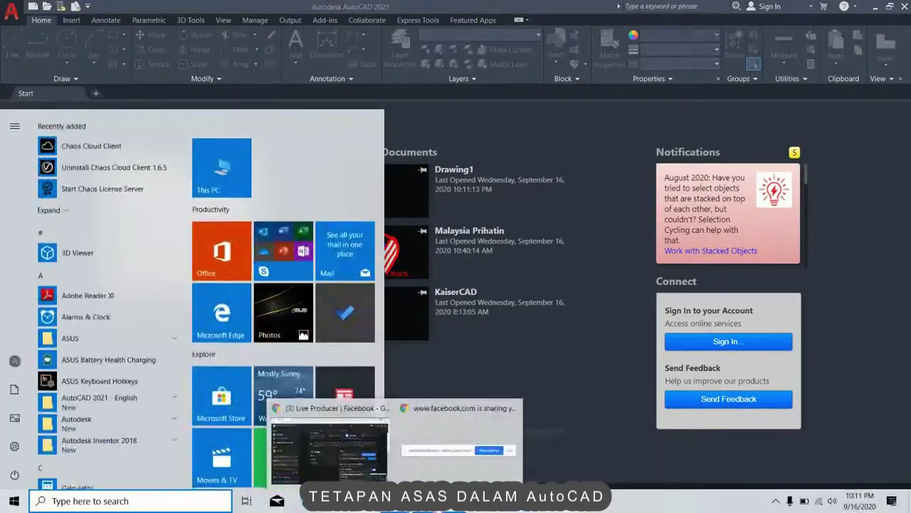
{"action": "left_click", "coordinate": [366, 449]}
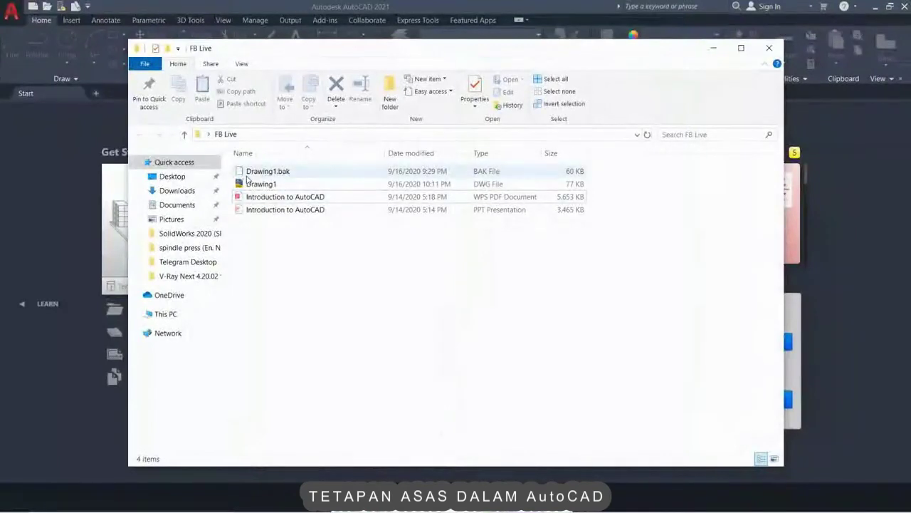
{"action": "left_click", "coordinate": [250, 184]}
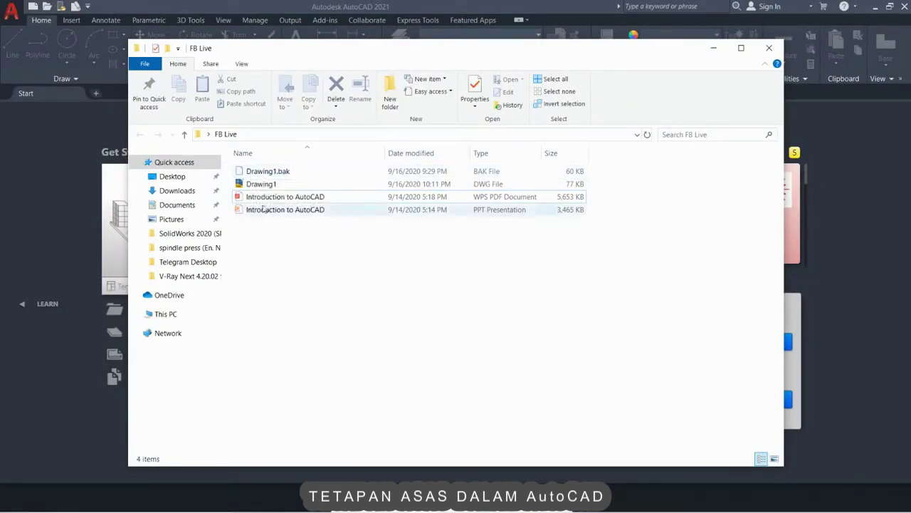
{"action": "double_click", "coordinate": [257, 187]}
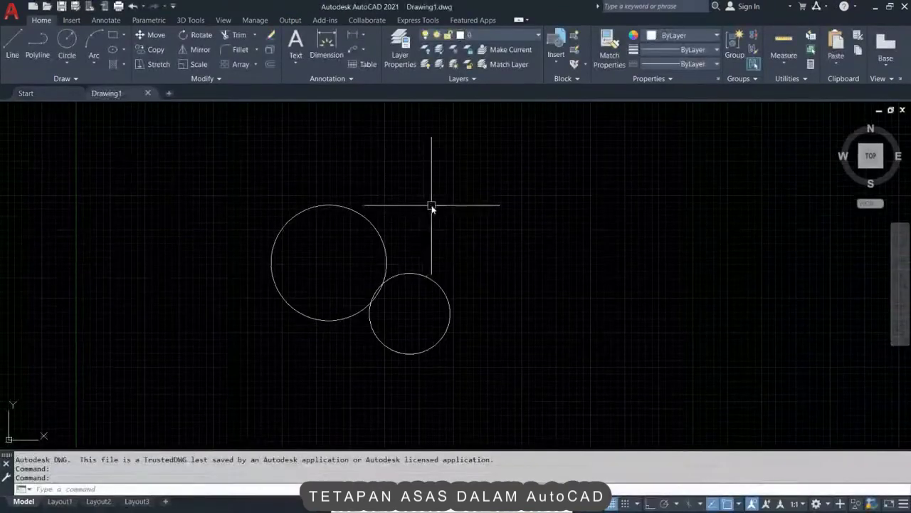
Step: Draw a small circle above the two existing circles
{"action": "type", "text": "c"}
{"action": "key", "text": "Return"}
{"action": "left_click", "coordinate": [406, 182]}
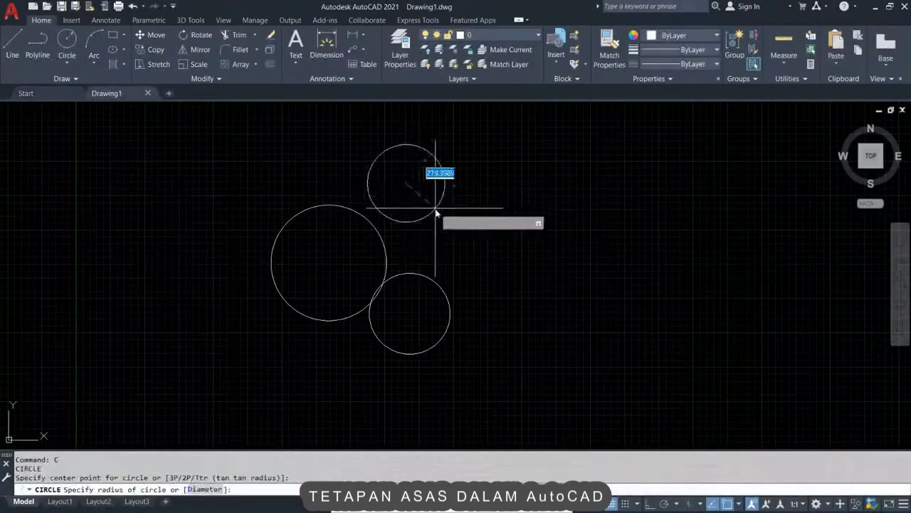
{"action": "left_click", "coordinate": [441, 206]}
Step: Draw a three-segment zigzag line starting from the small circle's centre
{"action": "type", "text": "l"}
{"action": "key", "text": "Return"}
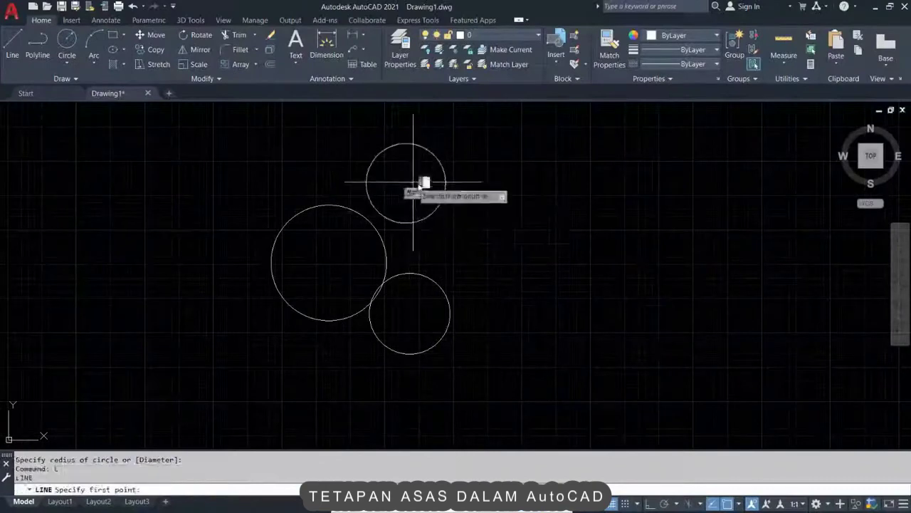
{"action": "left_click", "coordinate": [413, 183]}
{"action": "left_click", "coordinate": [590, 226]}
{"action": "left_click", "coordinate": [479, 274]}
{"action": "left_click", "coordinate": [479, 345]}
{"action": "key", "text": "Escape"}
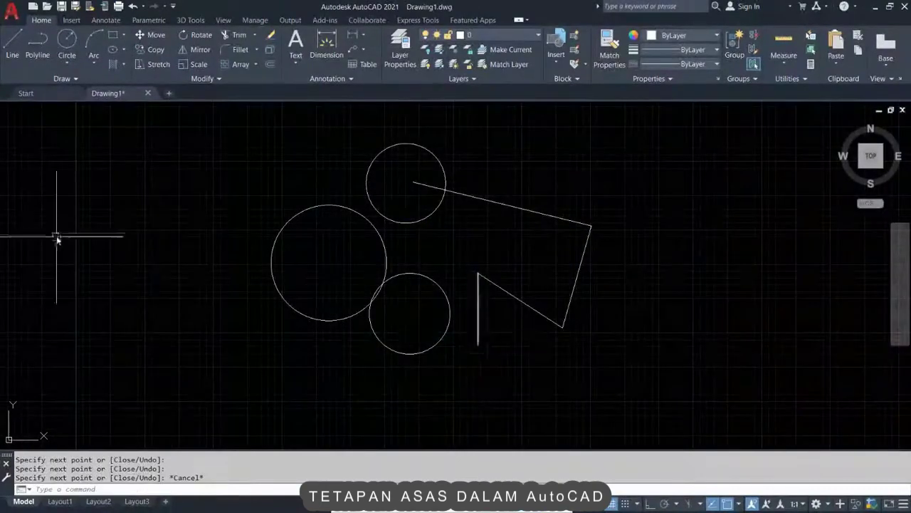
Step: Save the drawing under the new name Drawing2
{"action": "left_click", "coordinate": [11, 12]}
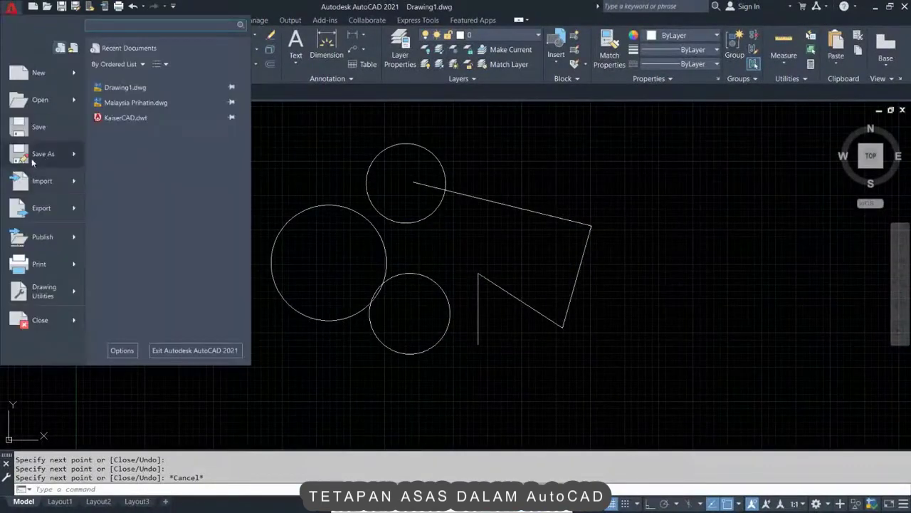
{"action": "left_click", "coordinate": [32, 163]}
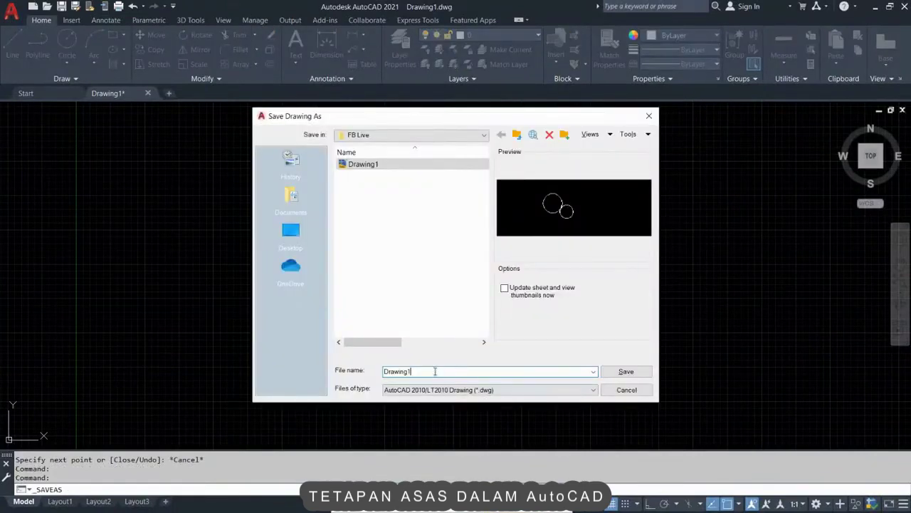
{"action": "key", "text": "BackSpace"}
{"action": "type", "text": "2"}
{"action": "key", "text": "Return"}
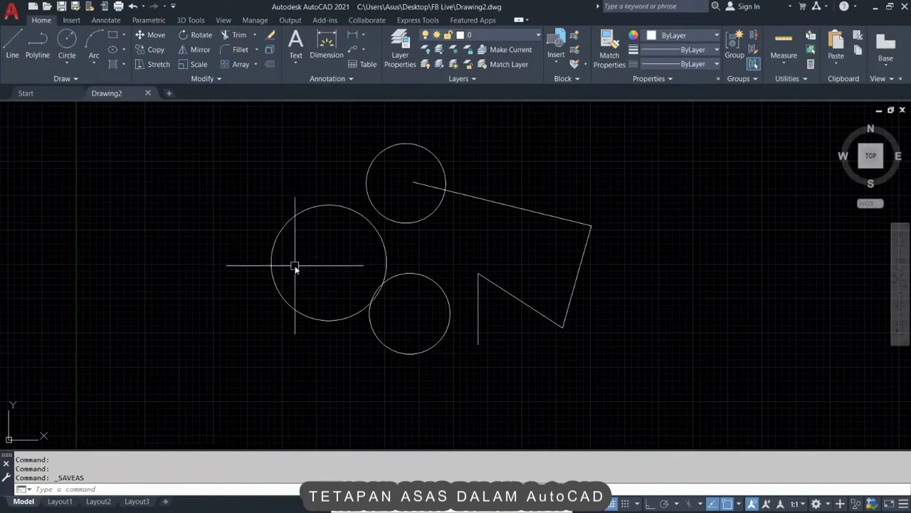
Step: Inspect Drawing1.bak and Drawing2 in the FB Live folder, then return to AutoCAD
{"action": "key", "text": "super"}
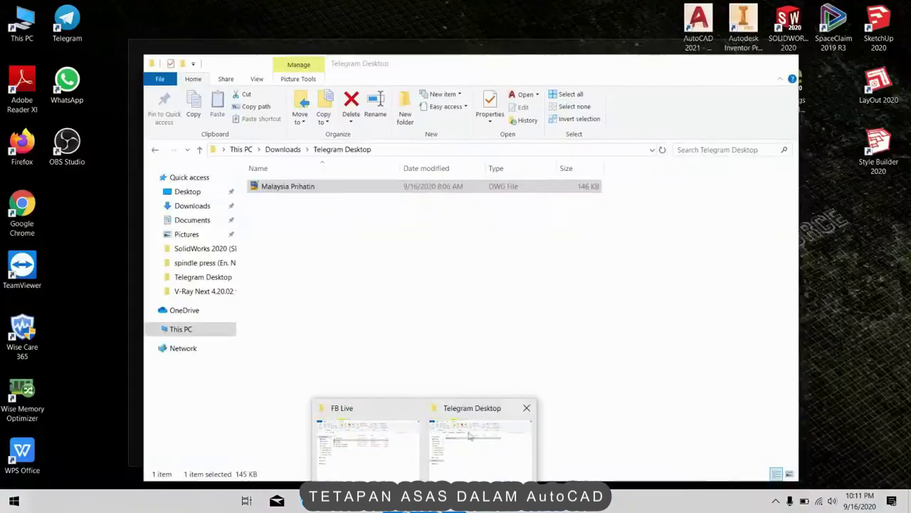
{"action": "left_click", "coordinate": [371, 431]}
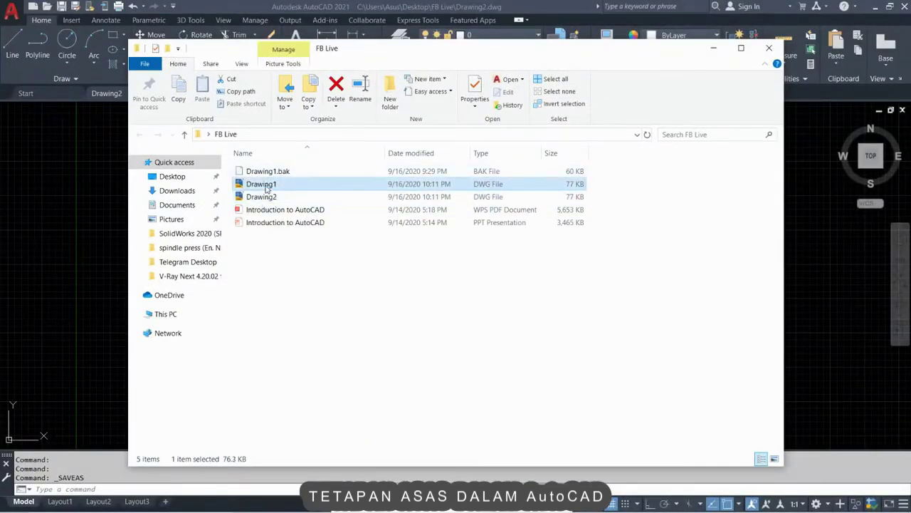
{"action": "left_click", "coordinate": [273, 173]}
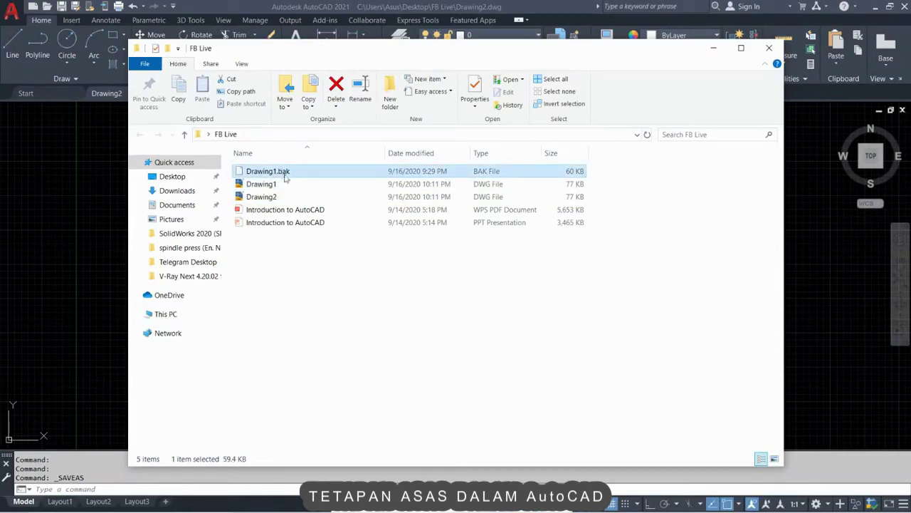
{"action": "left_click", "coordinate": [260, 197]}
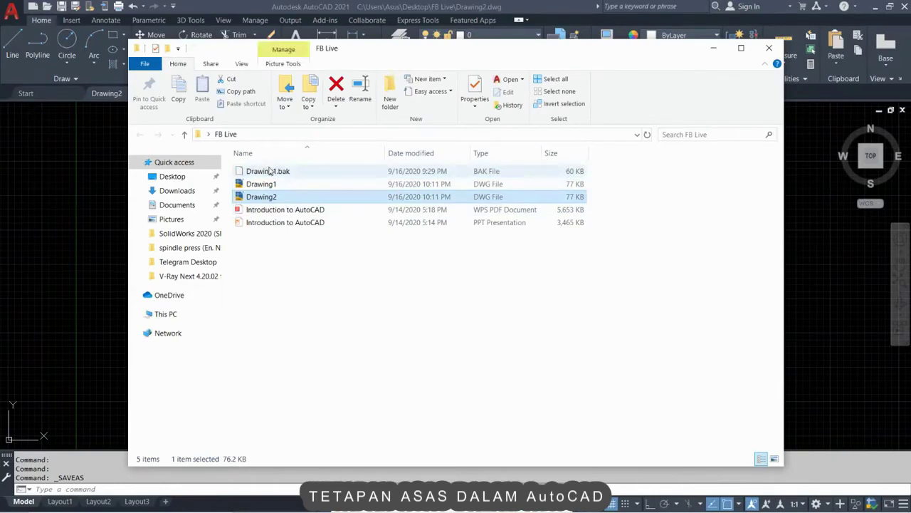
{"action": "left_click", "coordinate": [86, 212]}
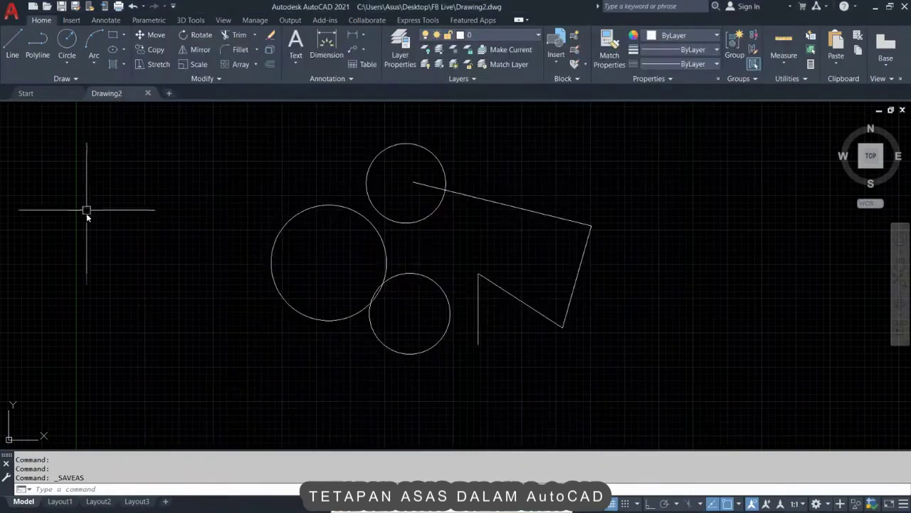
Step: Save Drawing2, then view the FB Live folder with the new Drawing2.bak backup
{"action": "left_click", "coordinate": [60, 6]}
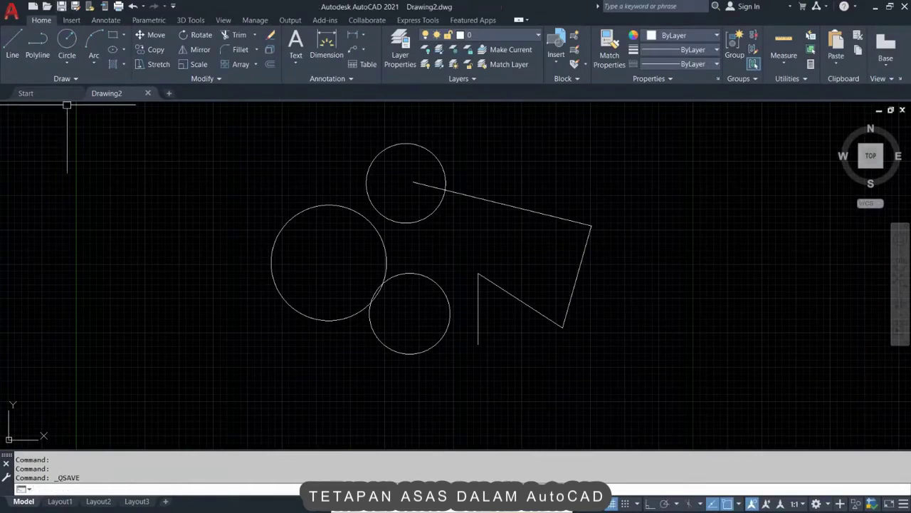
{"action": "key", "text": "super"}
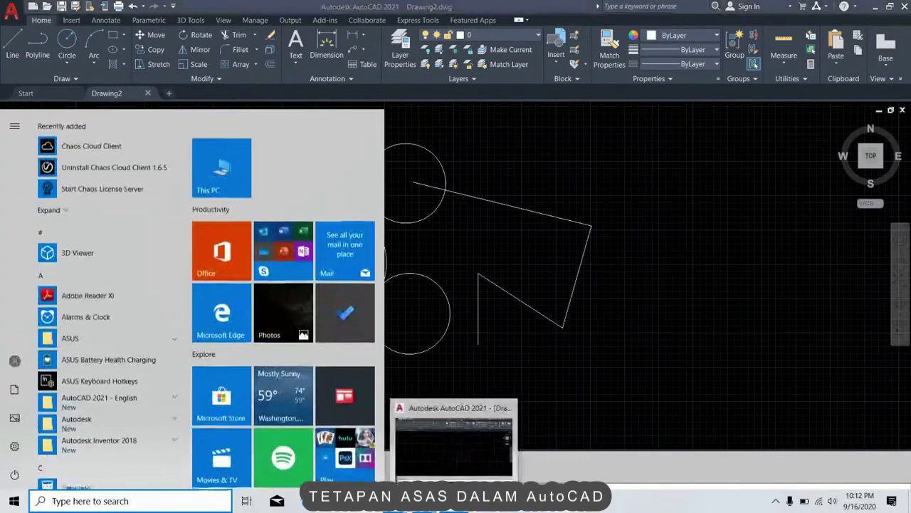
{"action": "left_click", "coordinate": [384, 456]}
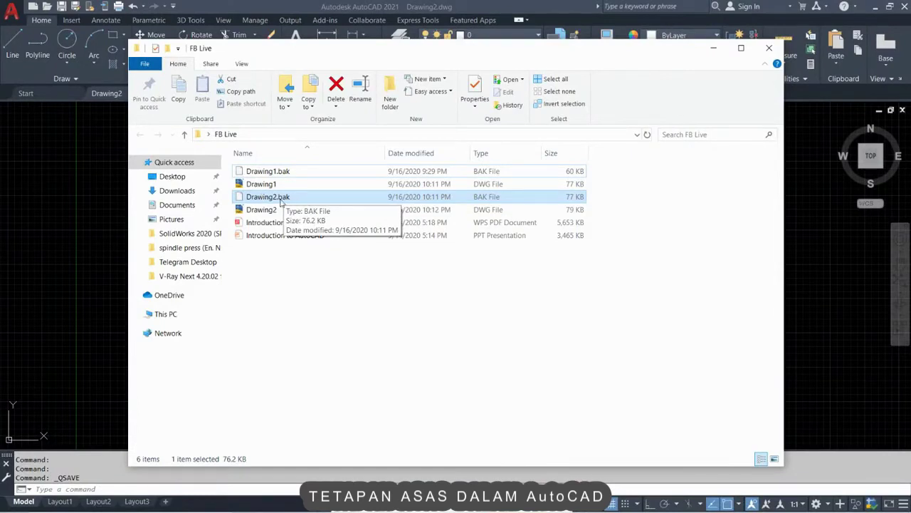
{"action": "left_click", "coordinate": [267, 282]}
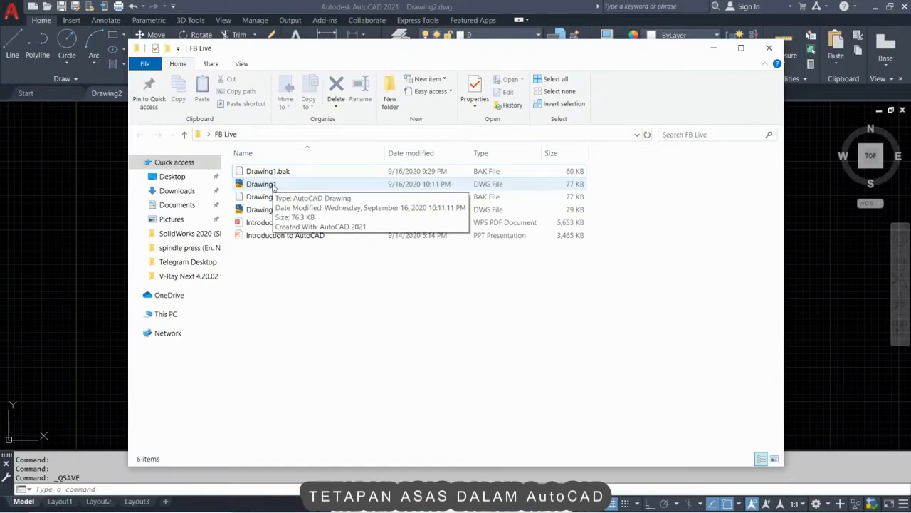
Step: Open Drawing1.dwg in AutoCAD, close its tab, and minimize AutoCAD
{"action": "double_click", "coordinate": [279, 187]}
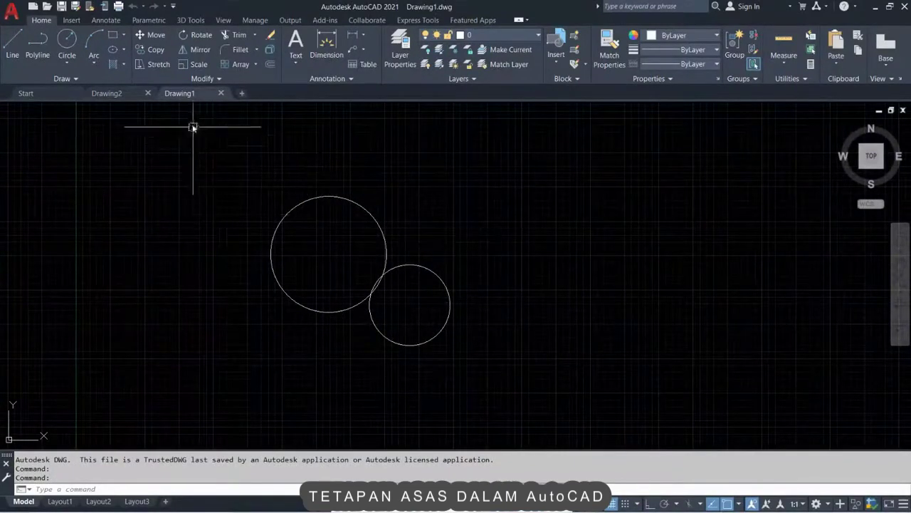
{"action": "left_click", "coordinate": [221, 92]}
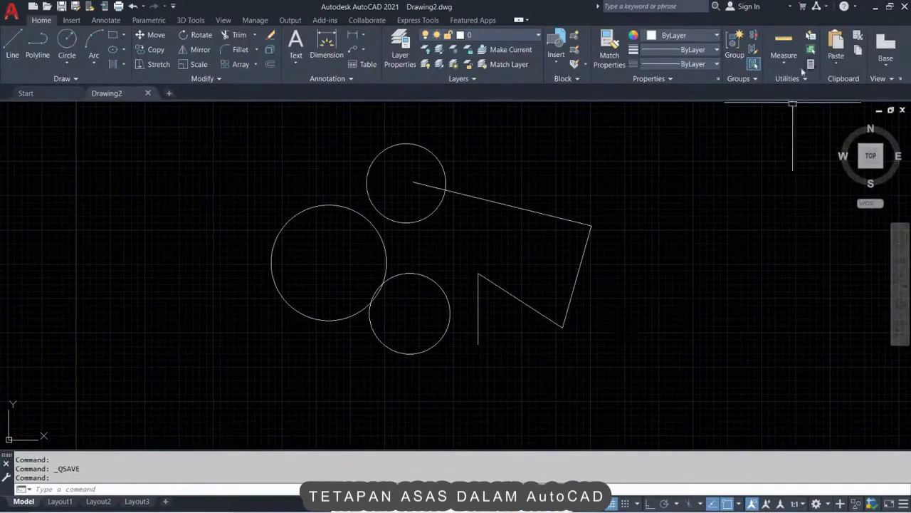
{"action": "left_click", "coordinate": [878, 7]}
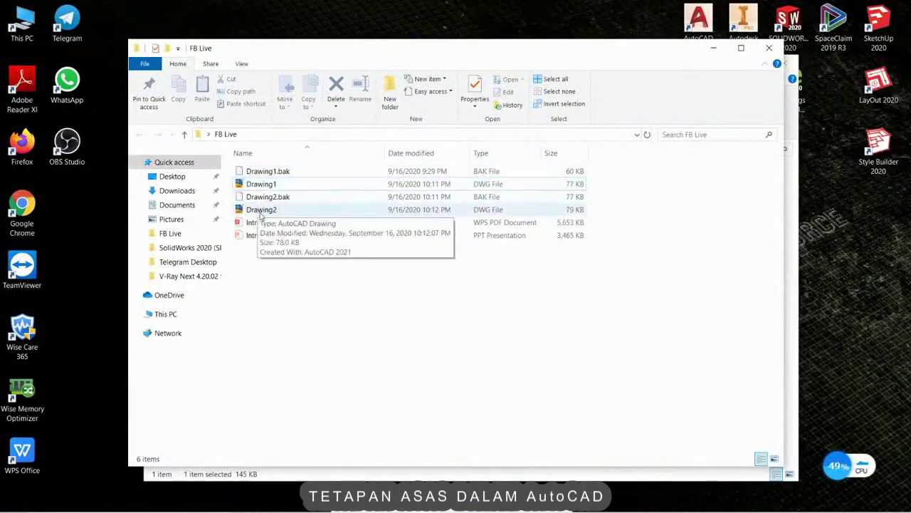
Step: Move Drawing1.dwg from the FB Live folder into the Recycle Bin
{"action": "left_click", "coordinate": [250, 185]}
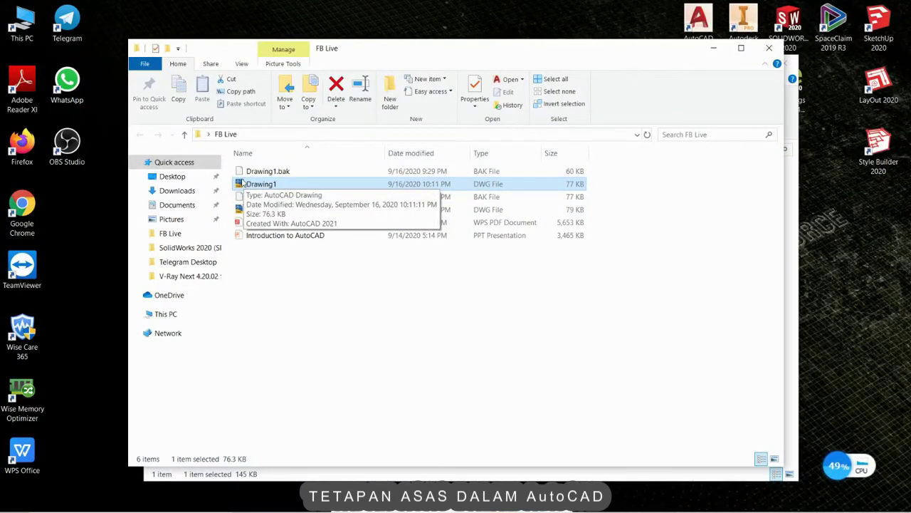
{"action": "left_click", "coordinate": [791, 115]}
{"action": "left_click", "coordinate": [733, 62]}
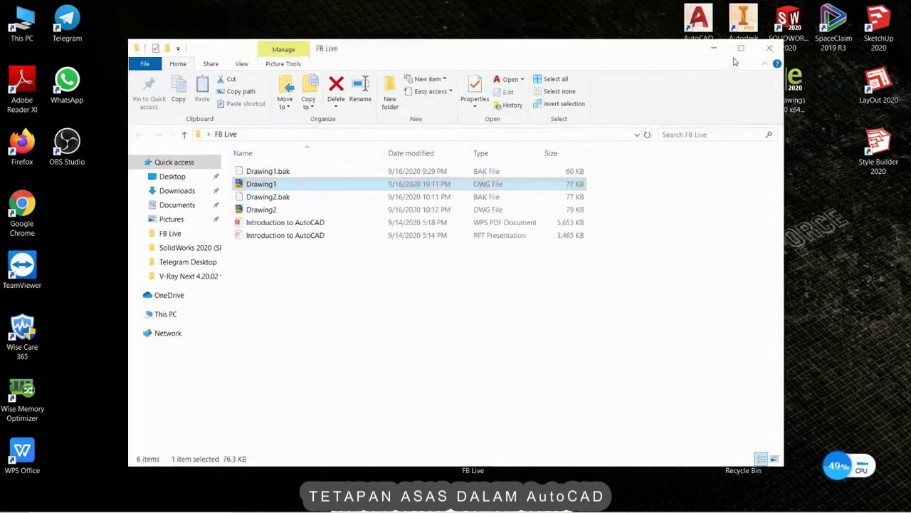
{"action": "left_click_drag", "start_coordinate": [733, 48], "coordinate": [686, 20]}
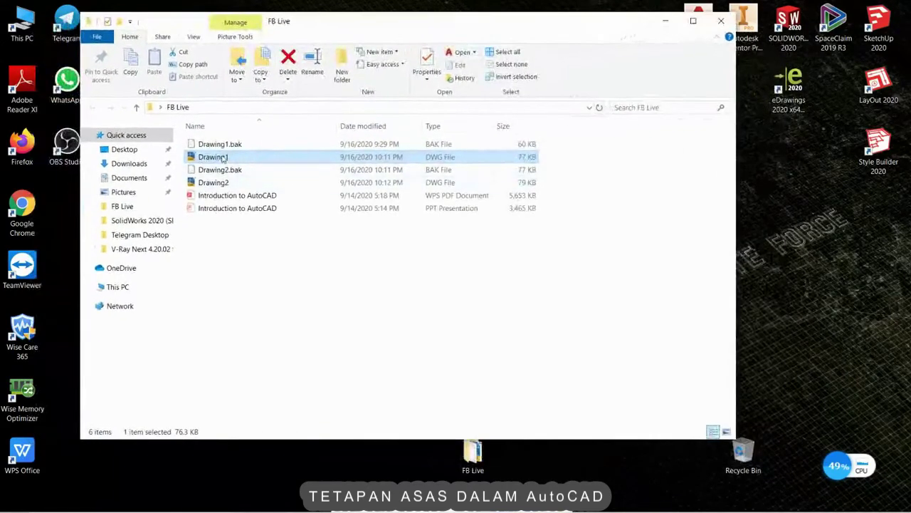
{"action": "left_click_drag", "start_coordinate": [223, 158], "coordinate": [746, 458]}
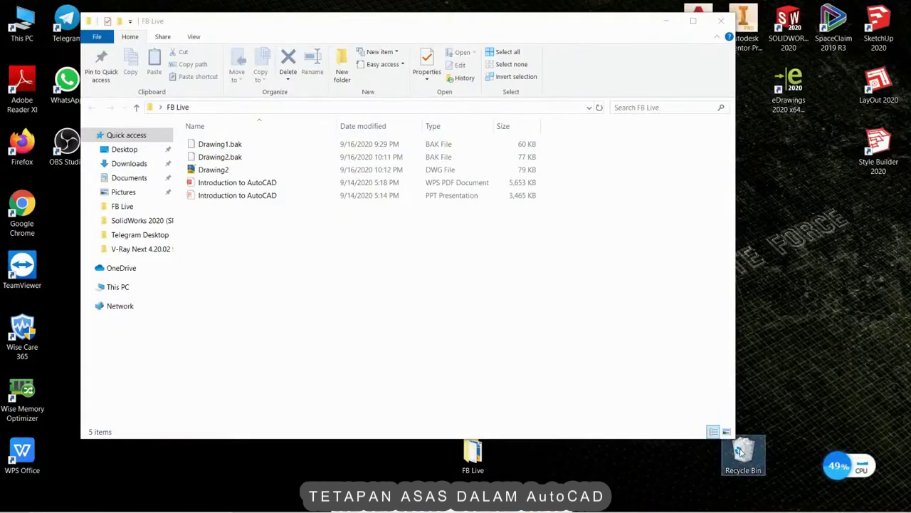
Step: Empty the Recycle Bin, permanently deleting Drawing1
{"action": "double_click", "coordinate": [740, 452]}
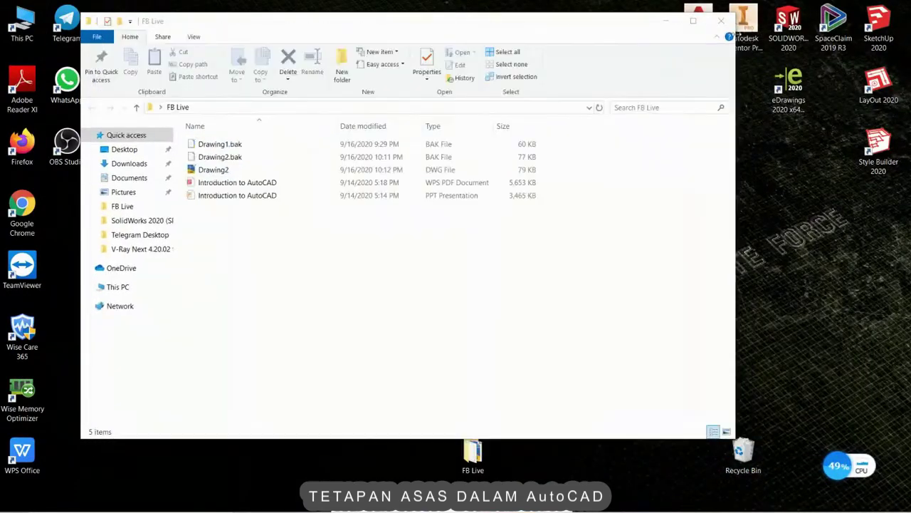
{"action": "right_click", "coordinate": [742, 452]}
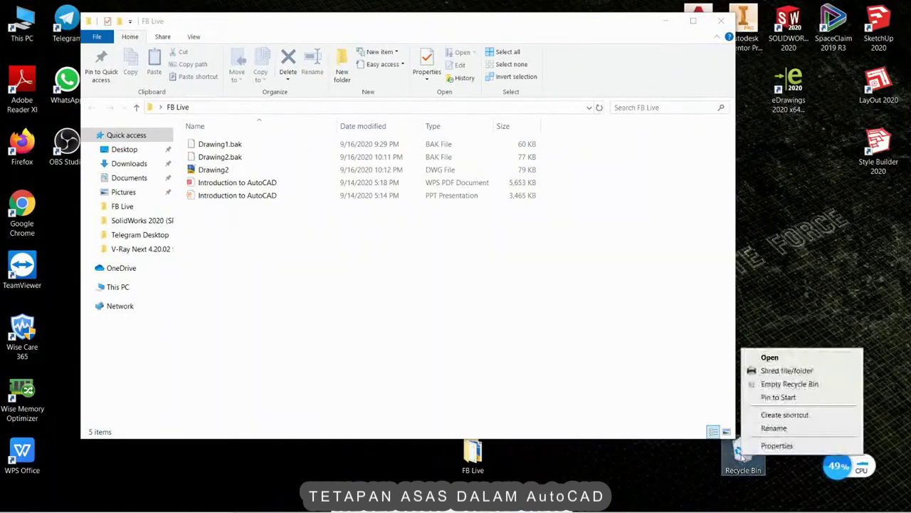
{"action": "left_click", "coordinate": [775, 388]}
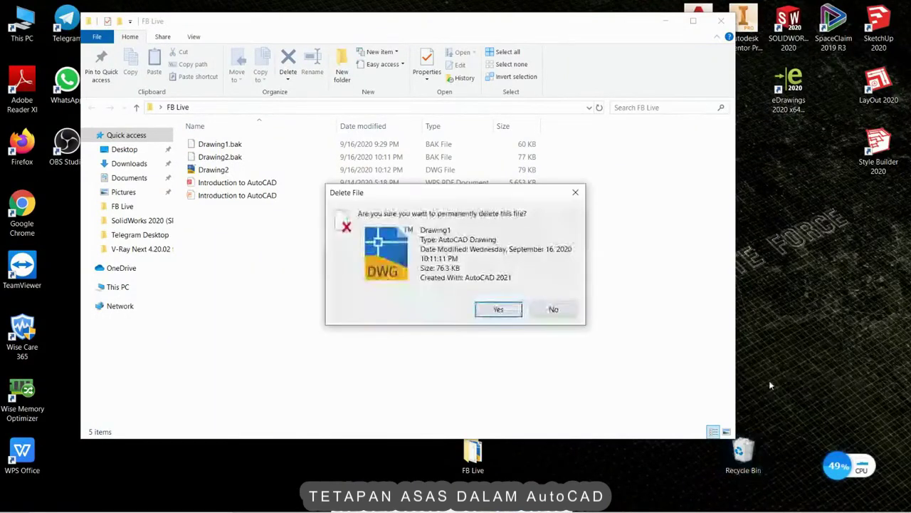
{"action": "left_click", "coordinate": [497, 311]}
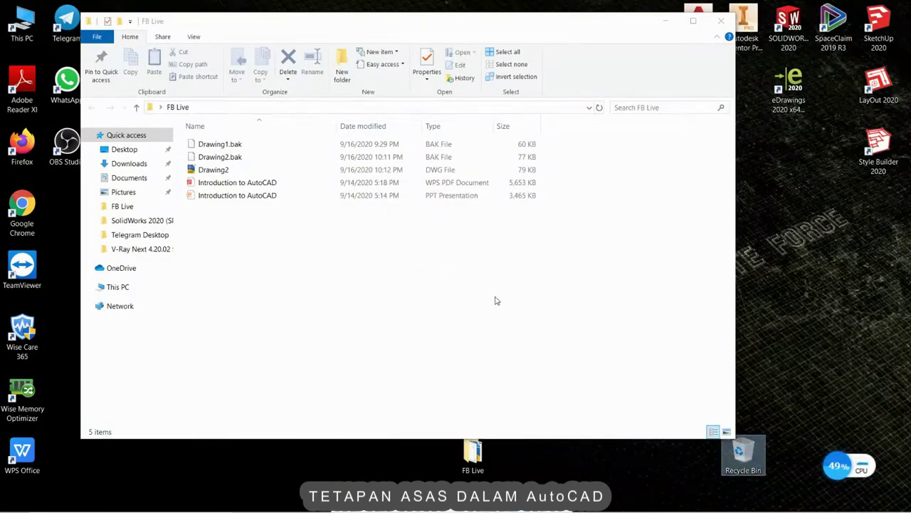
Step: Confirm the Recycle Bin is empty, then rename Drawing1.bak to Drawing1.dwg
{"action": "double_click", "coordinate": [743, 455]}
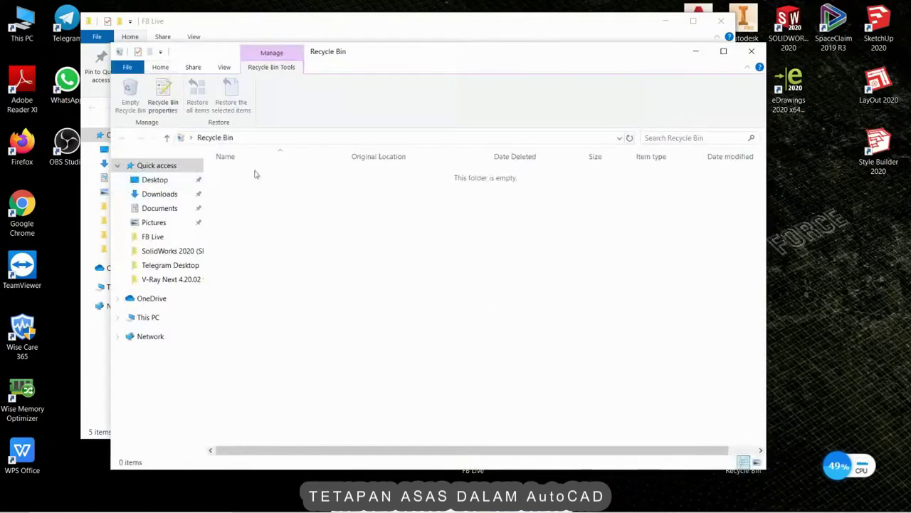
{"action": "left_click", "coordinate": [751, 51]}
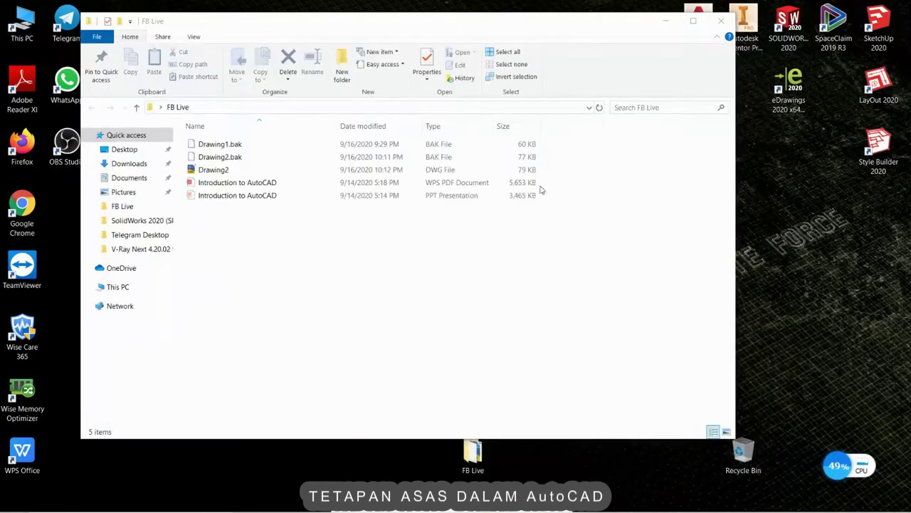
{"action": "left_click", "coordinate": [219, 144]}
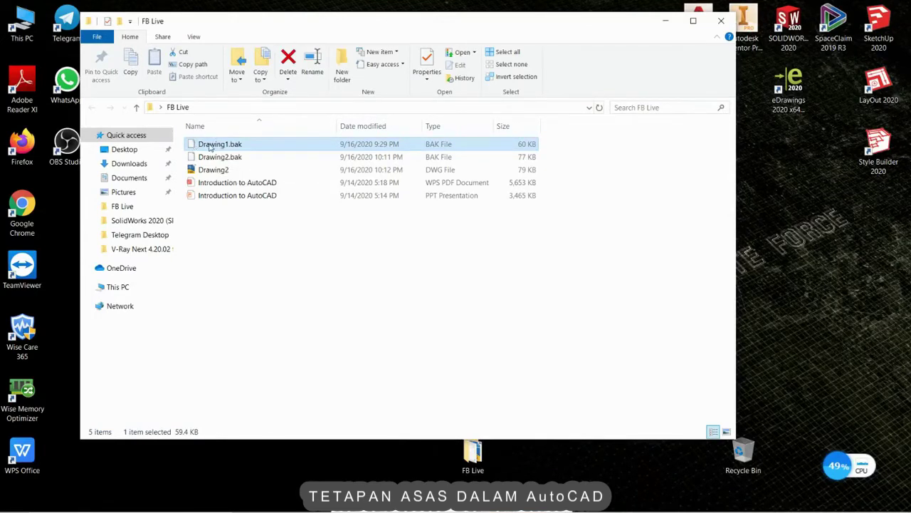
{"action": "right_click", "coordinate": [210, 145]}
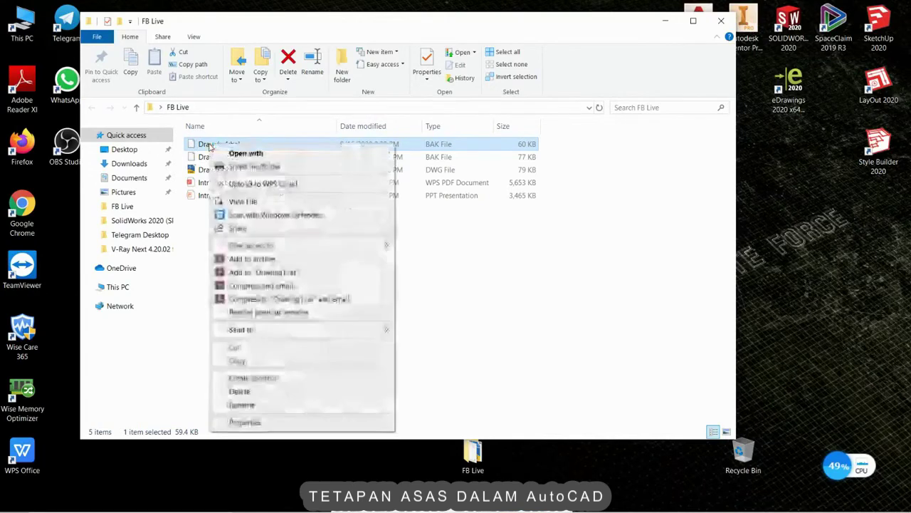
{"action": "left_click", "coordinate": [242, 404]}
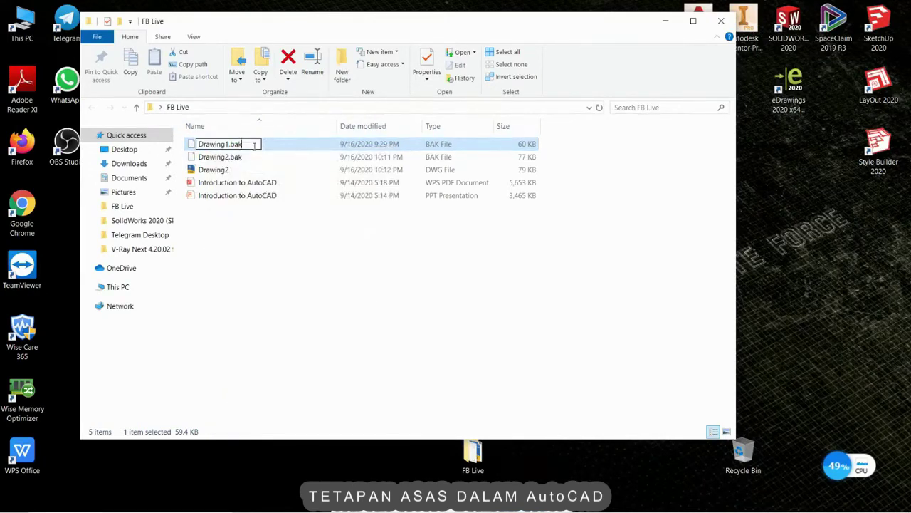
{"action": "key", "text": "BackSpace"}
{"action": "key", "text": "BackSpace"}
{"action": "key", "text": "Return"}
{"action": "left_click", "coordinate": [516, 269]}
Step: Open the restored Drawing1 in AutoCAD, close Drawing1 and Drawing2, and minimize AutoCAD
{"action": "double_click", "coordinate": [212, 144]}
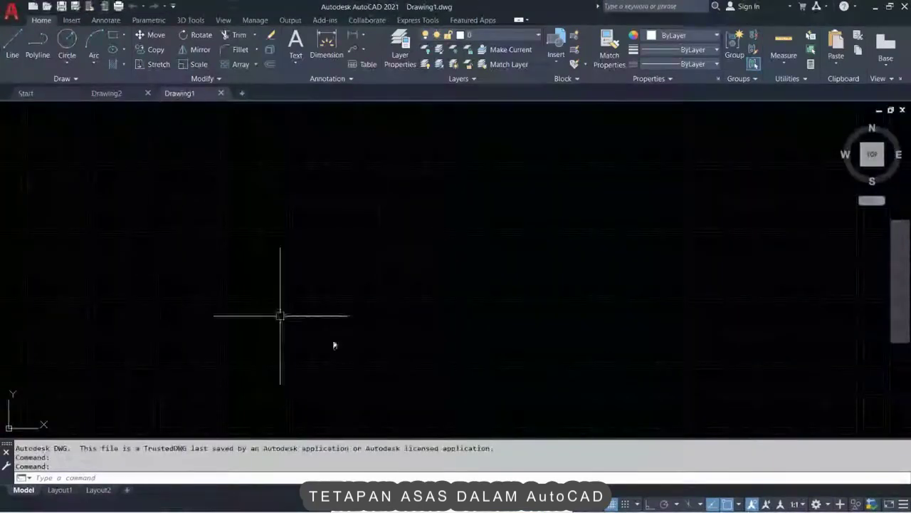
{"action": "left_click", "coordinate": [221, 93]}
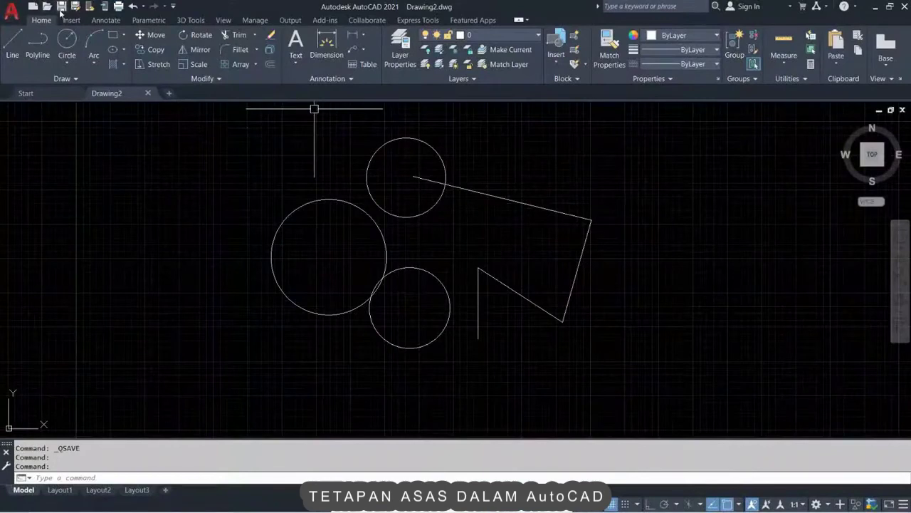
{"action": "left_click", "coordinate": [148, 93]}
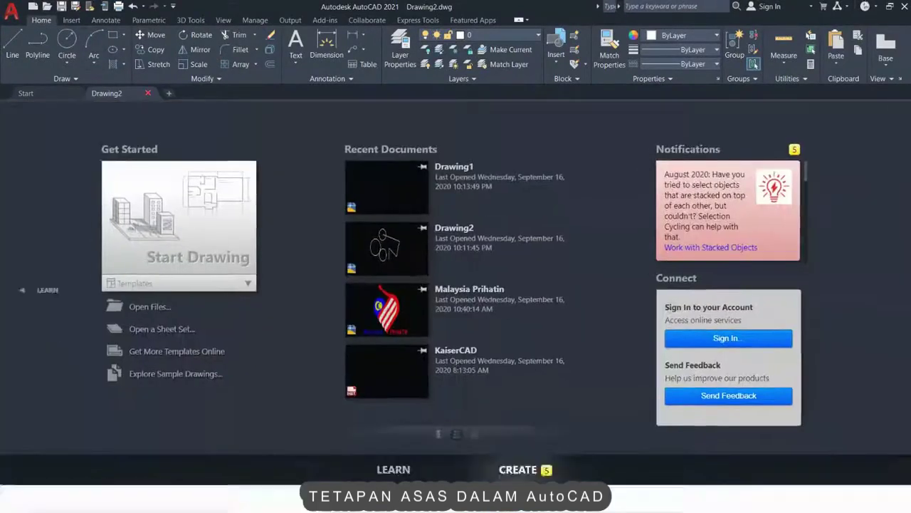
{"action": "left_click", "coordinate": [873, 9]}
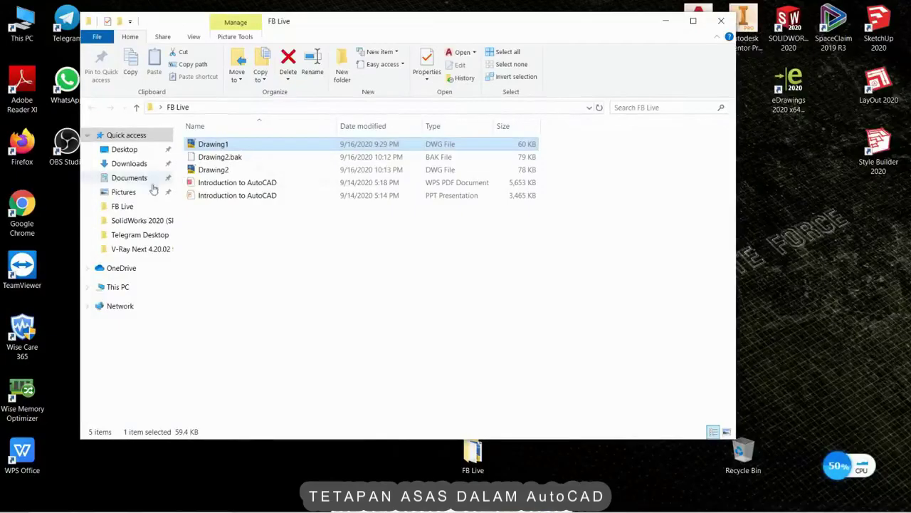
Step: Send Drawing2.dwg to the Recycle Bin and empty it permanently
{"action": "left_click", "coordinate": [222, 171]}
{"action": "left_click_drag", "start_coordinate": [223, 170], "coordinate": [740, 453]}
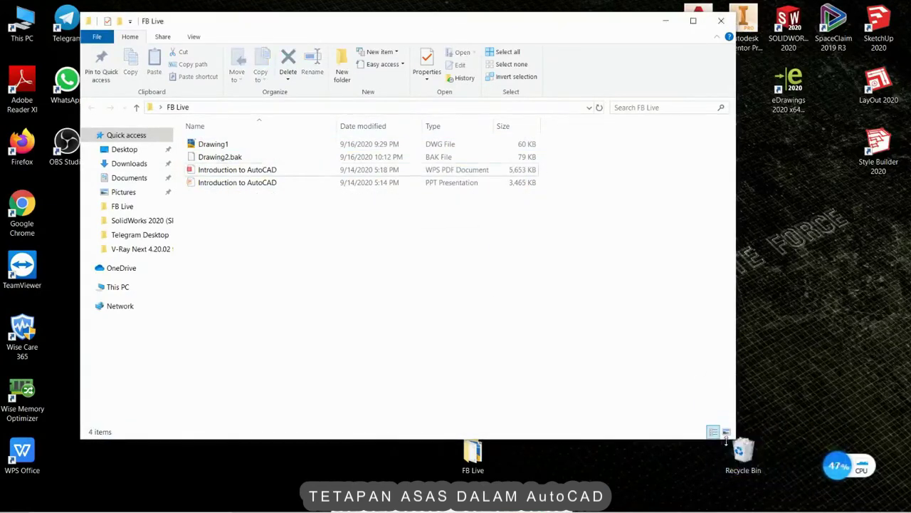
{"action": "right_click", "coordinate": [742, 454]}
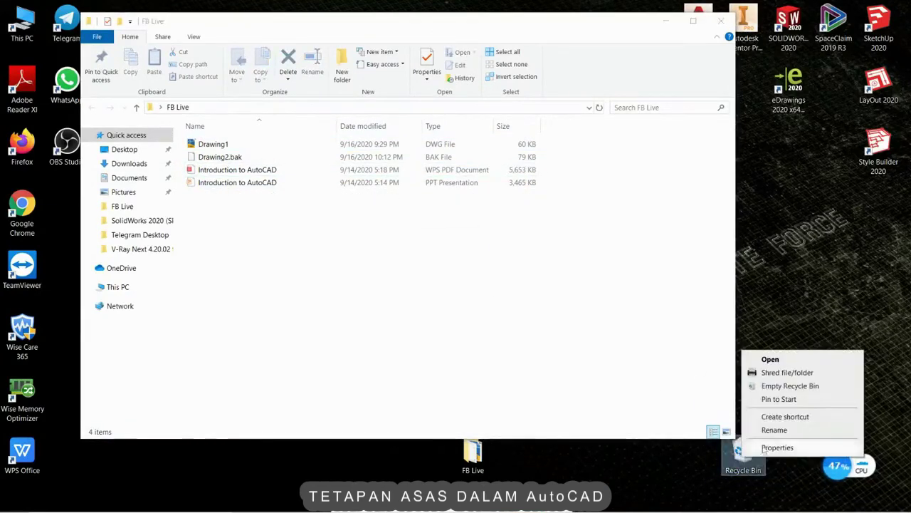
{"action": "left_click", "coordinate": [783, 386]}
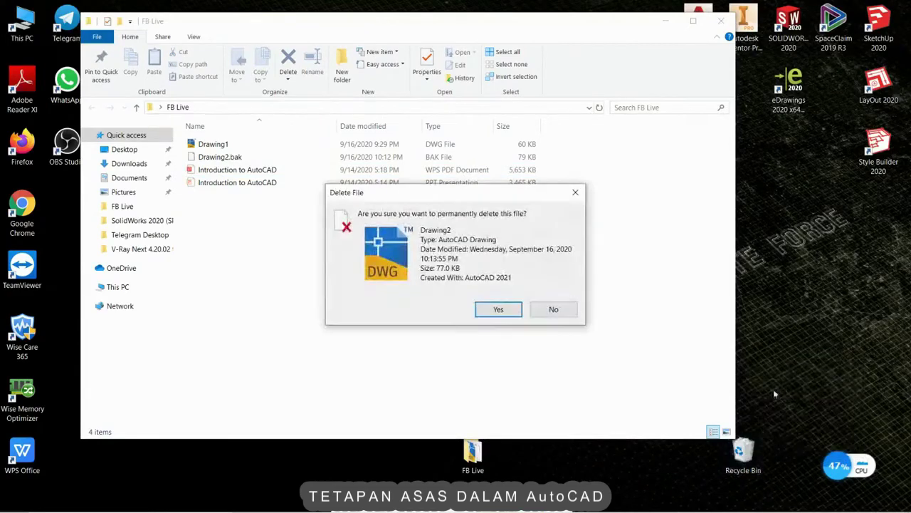
{"action": "left_click", "coordinate": [497, 310]}
Step: Rename Drawing2.bak to Drawing2.dwg and open it in AutoCAD
{"action": "right_click", "coordinate": [203, 161]}
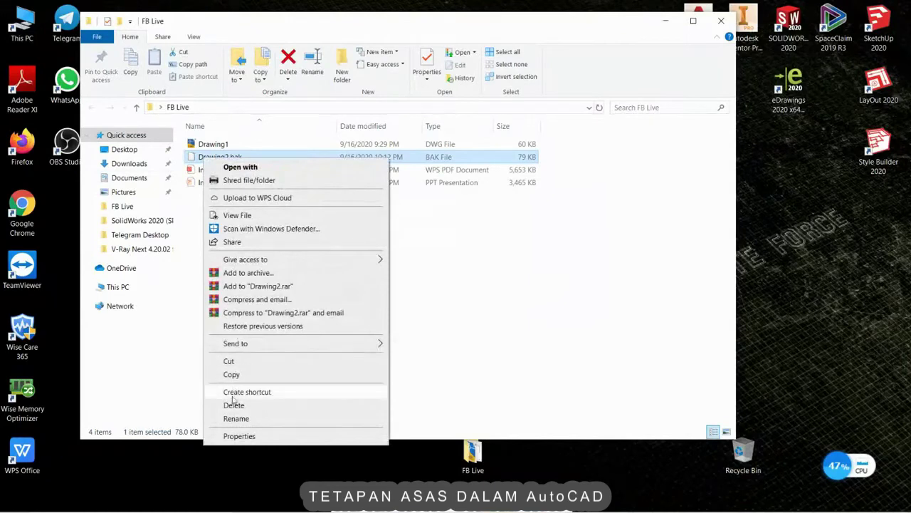
{"action": "left_click", "coordinate": [236, 418]}
{"action": "left_click", "coordinate": [252, 157]}
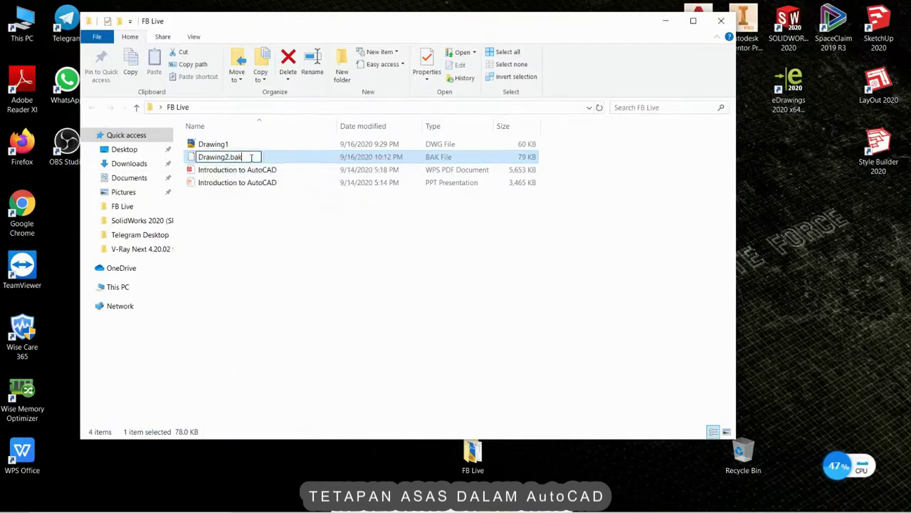
{"action": "key", "text": "BackSpace"}
{"action": "key", "text": "BackSpace"}
{"action": "key", "text": "BackSpace"}
{"action": "type", "text": "dwg"}
{"action": "key", "text": "Return"}
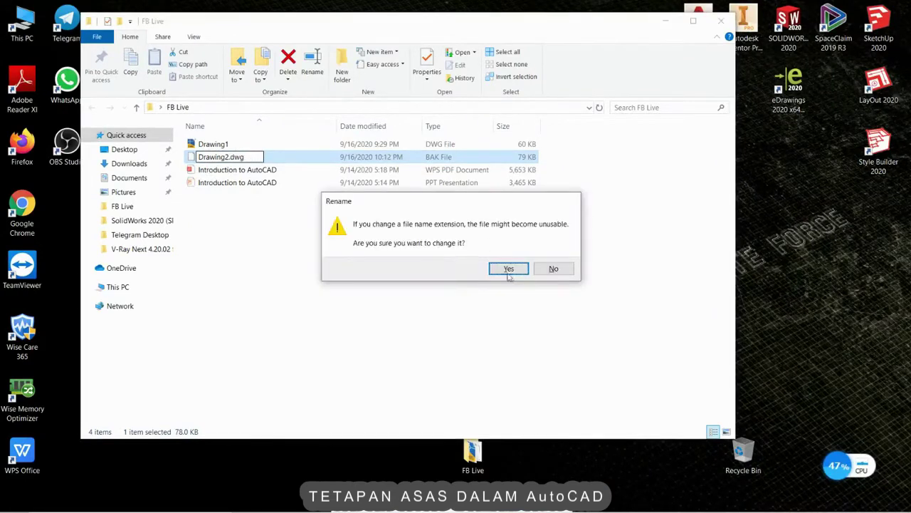
{"action": "left_click", "coordinate": [509, 271]}
{"action": "double_click", "coordinate": [208, 157]}
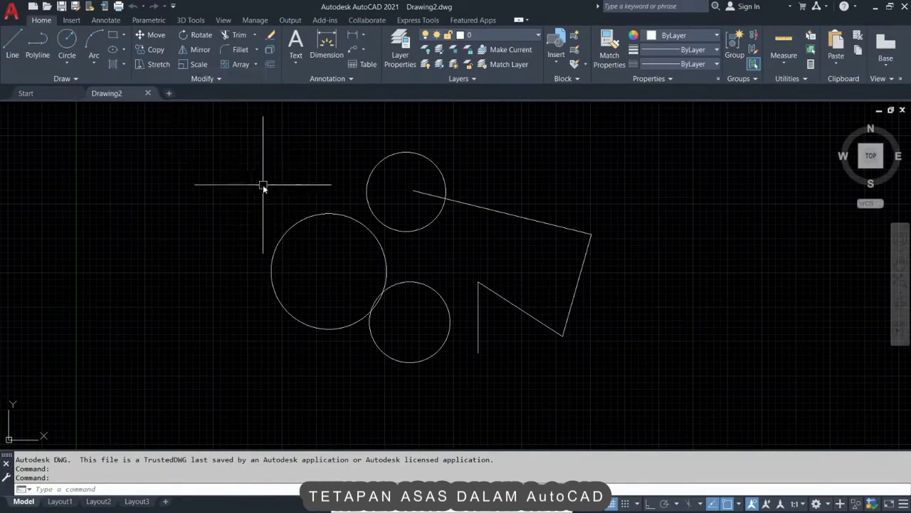
Step: Clear any active command and enter the OP alias for Options
{"action": "key", "text": "Escape"}
{"action": "type", "text": "OP"}
{"action": "key", "text": "Return"}
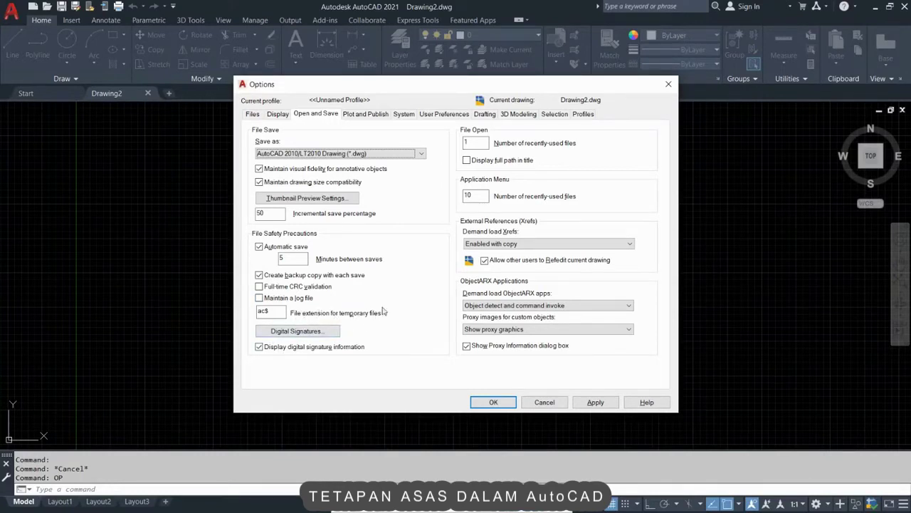
{"action": "left_click_drag", "start_coordinate": [272, 312], "coordinate": [257, 312]}
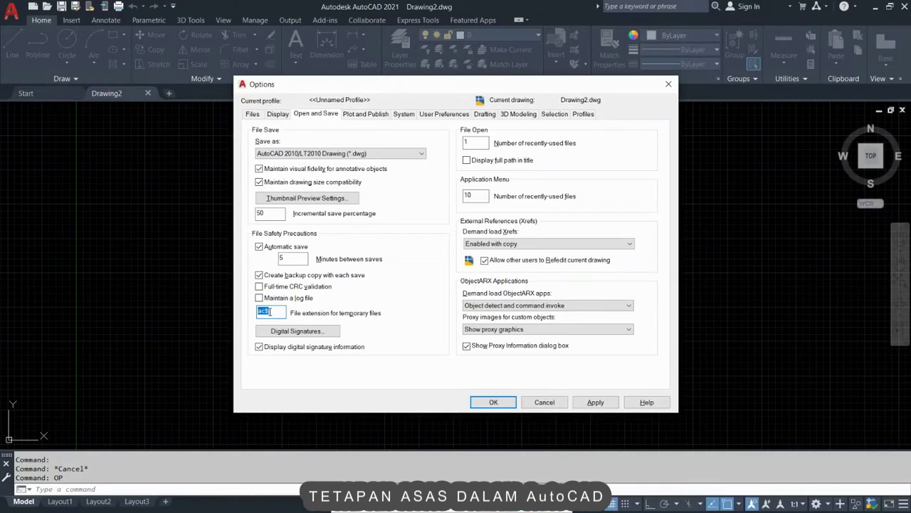
{"action": "left_click", "coordinate": [282, 311]}
{"action": "left_click_drag", "start_coordinate": [281, 312], "coordinate": [257, 312]}
{"action": "left_click", "coordinate": [278, 310]}
Step: Open Digital Signatures, dismiss the no-digital-ID message, and cancel without changes
{"action": "left_click", "coordinate": [334, 332]}
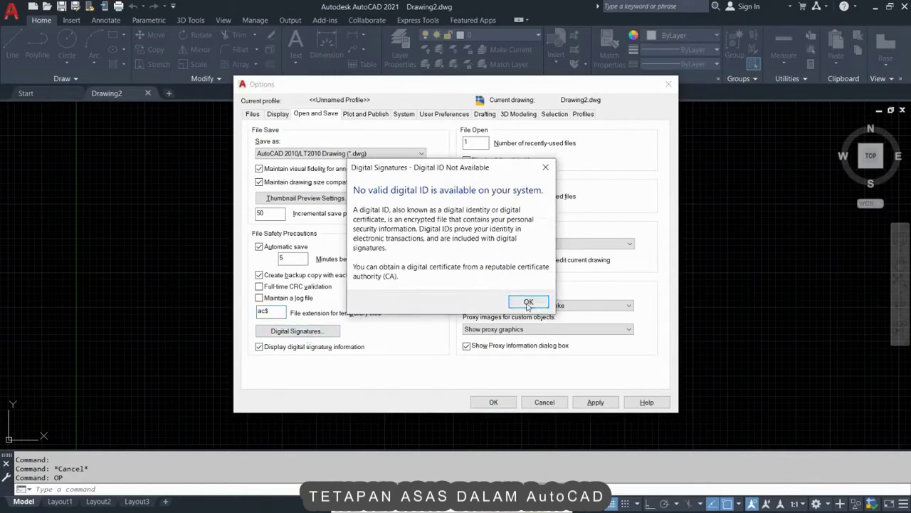
{"action": "left_click", "coordinate": [528, 301]}
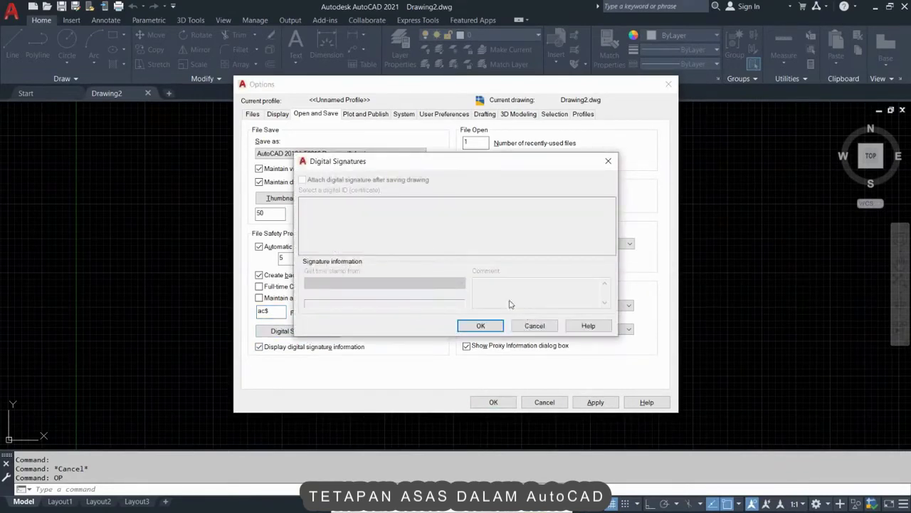
{"action": "left_click", "coordinate": [533, 326]}
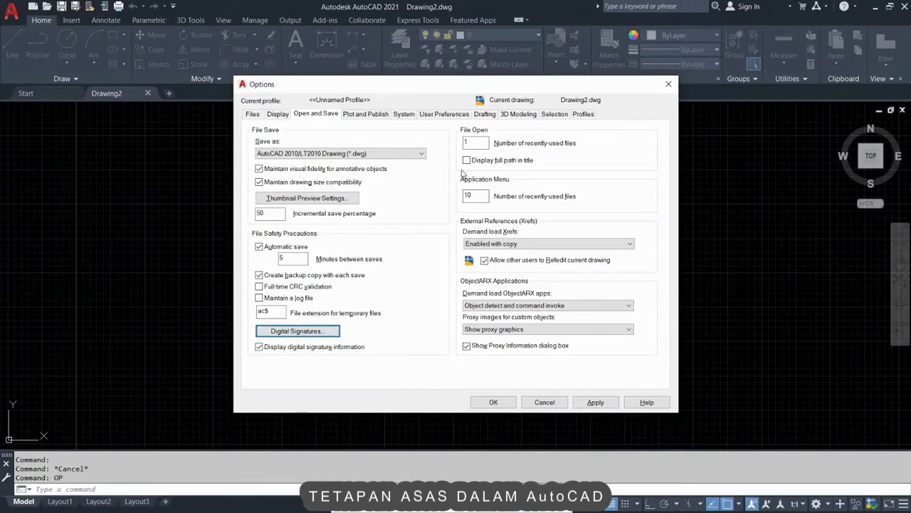
Step: Set the File Open recently-used files count to 9 and apply the options
{"action": "left_click_drag", "start_coordinate": [482, 145], "coordinate": [457, 147]}
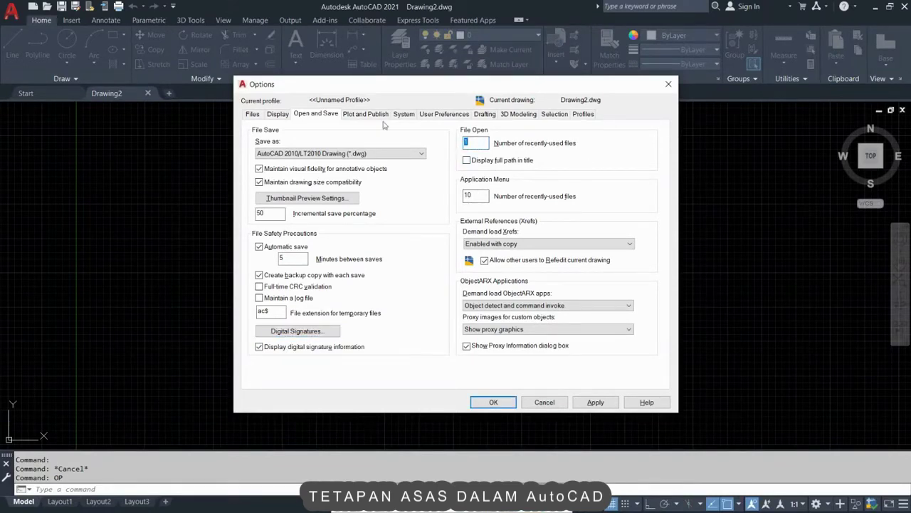
{"action": "left_click", "coordinate": [482, 142]}
{"action": "double_click", "coordinate": [481, 142]}
{"action": "key", "text": "Return"}
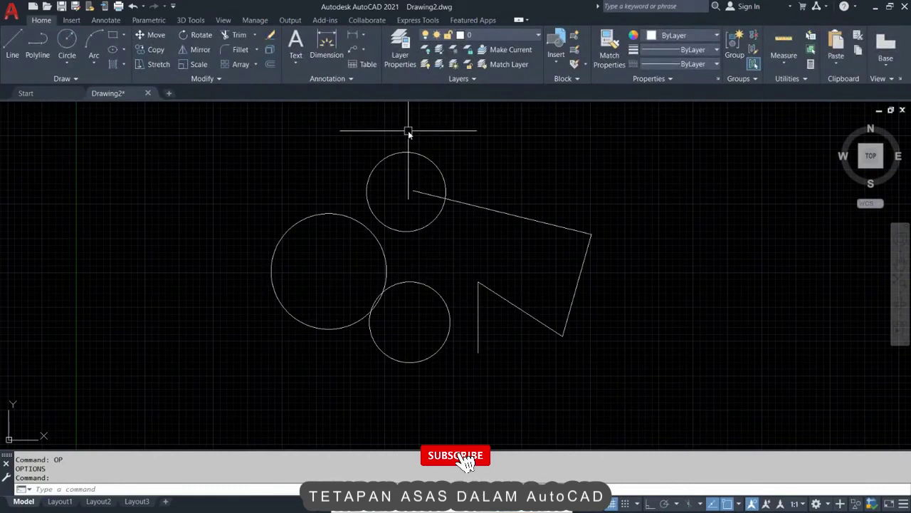
{"action": "key", "text": "Return"}
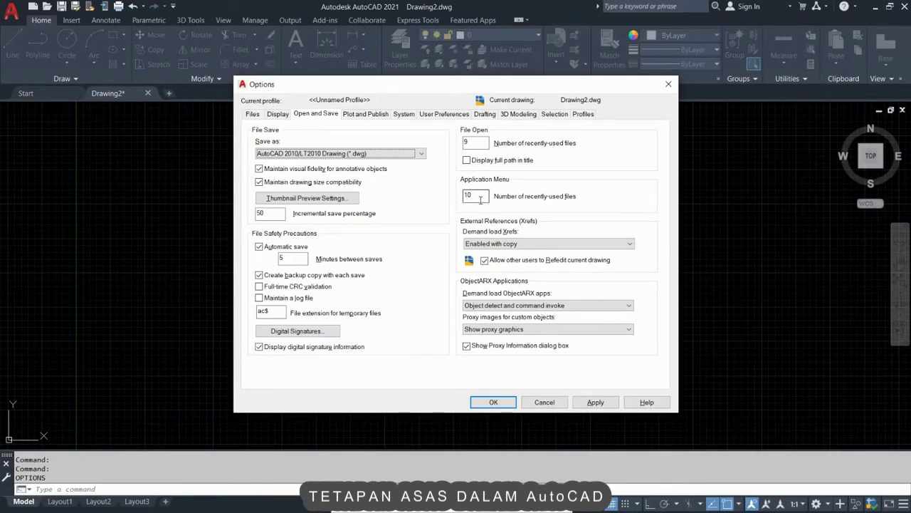
{"action": "left_click", "coordinate": [584, 406]}
{"action": "left_click", "coordinate": [483, 404]}
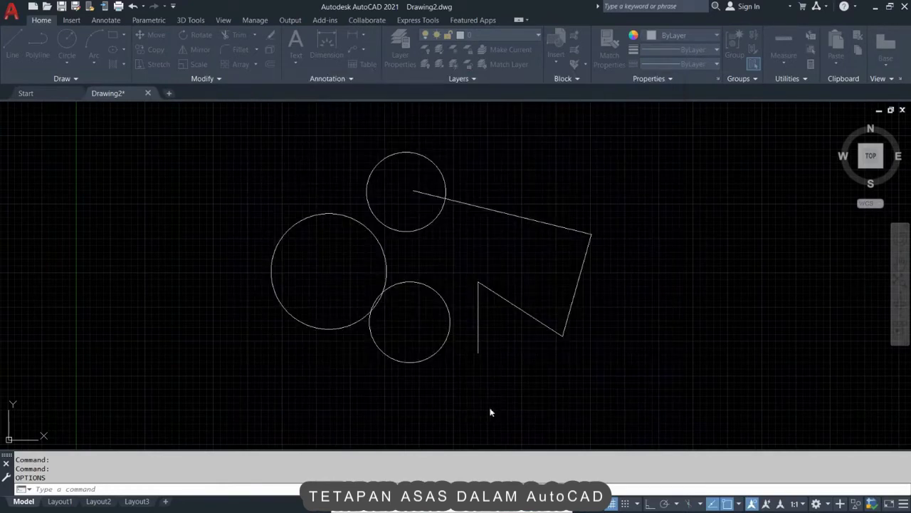
Step: Check the Application Menu's recent documents list, then reopen Options with OP
{"action": "left_click", "coordinate": [10, 14]}
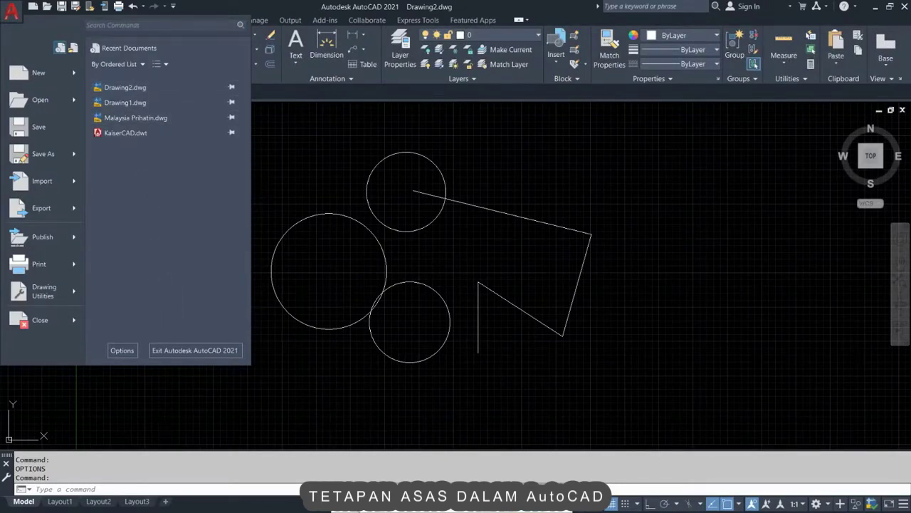
{"action": "left_click", "coordinate": [423, 315]}
{"action": "type", "text": "op"}
{"action": "key", "text": "Return"}
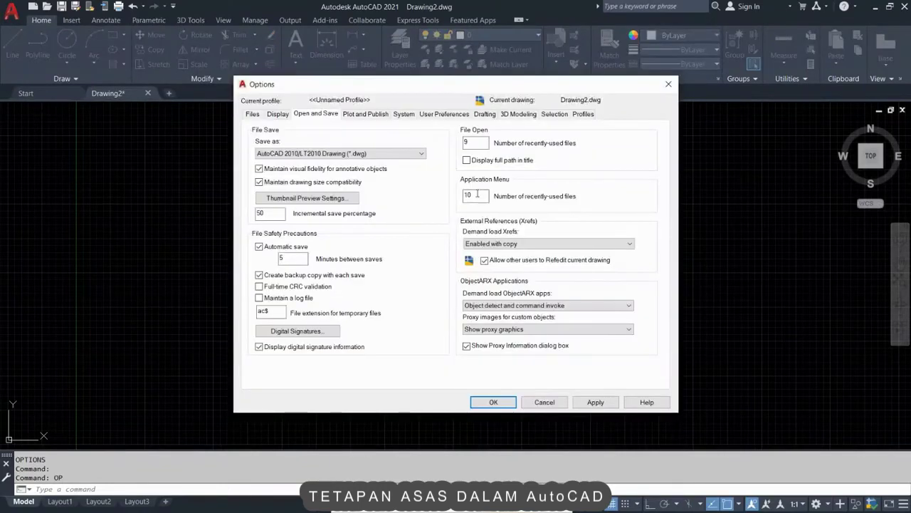
Step: Select the Application Menu recent files count of 10, then view Plot and Publish settings
{"action": "left_click", "coordinate": [477, 194]}
{"action": "double_click", "coordinate": [466, 195]}
{"action": "left_click", "coordinate": [377, 115]}
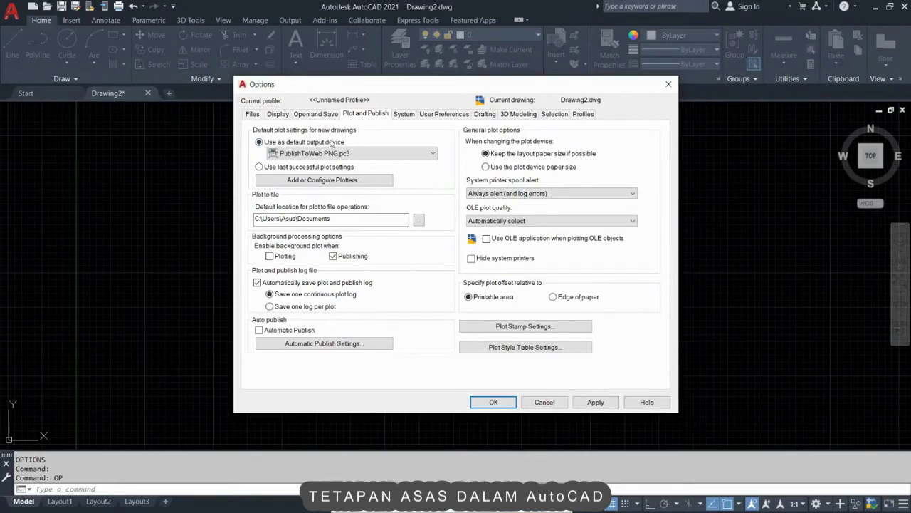
Step: Inspect the default output device list, leave PublishToWeb PNG.pc3, and view System settings
{"action": "left_click", "coordinate": [409, 154]}
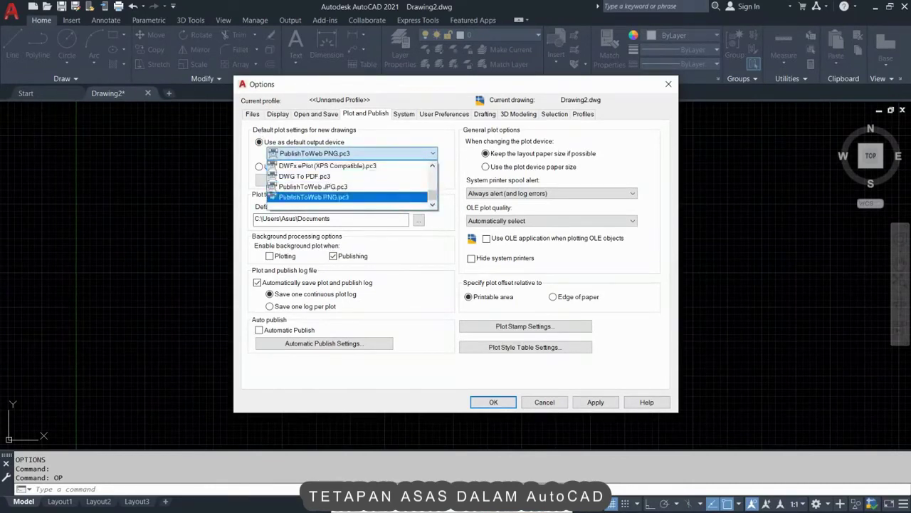
{"action": "left_click", "coordinate": [438, 281]}
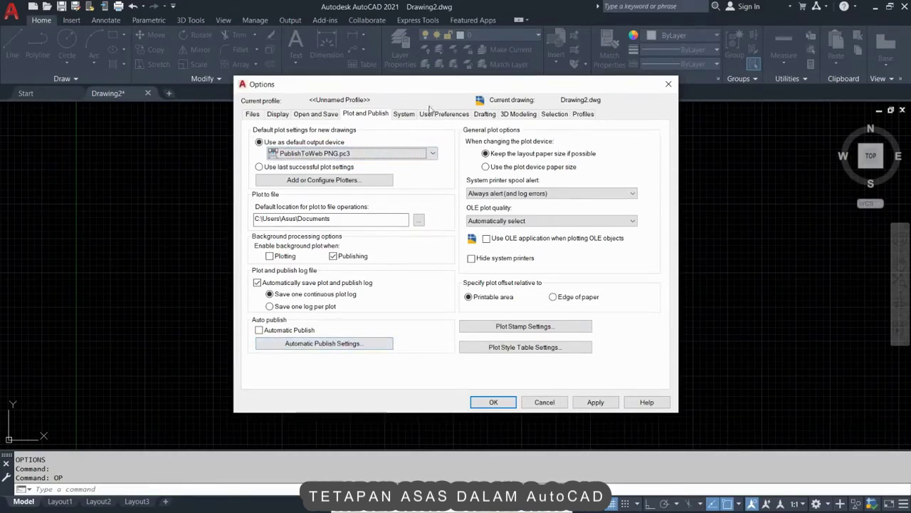
{"action": "left_click", "coordinate": [405, 114]}
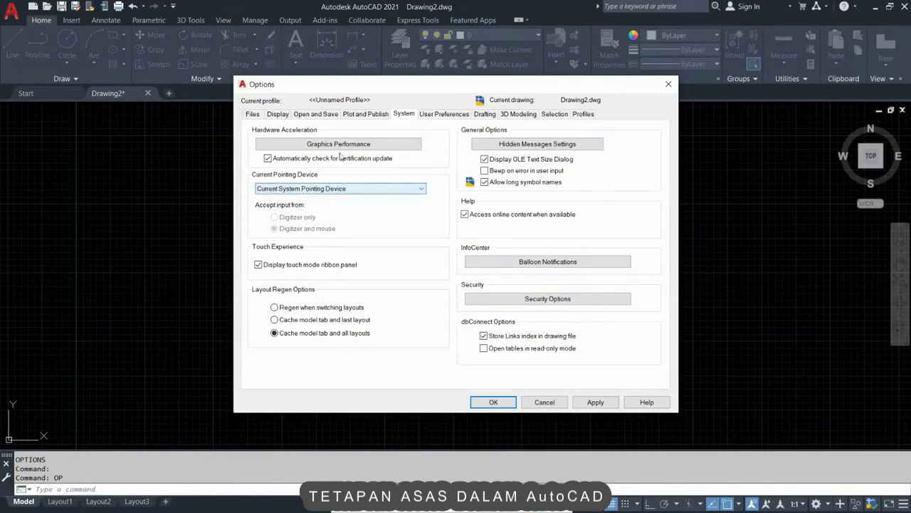
Step: Look over Graphics Performance, cancel it unchanged, and move to User Preferences
{"action": "left_click", "coordinate": [309, 145]}
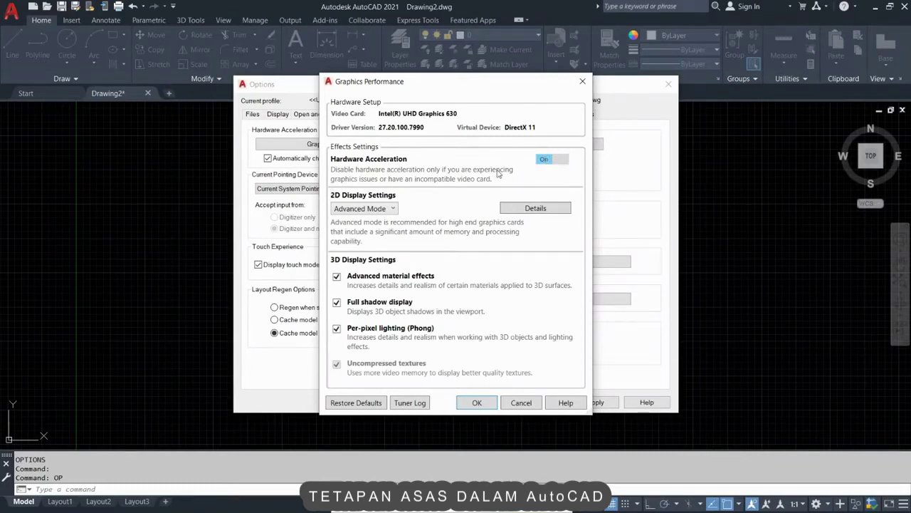
{"action": "left_click", "coordinate": [521, 403]}
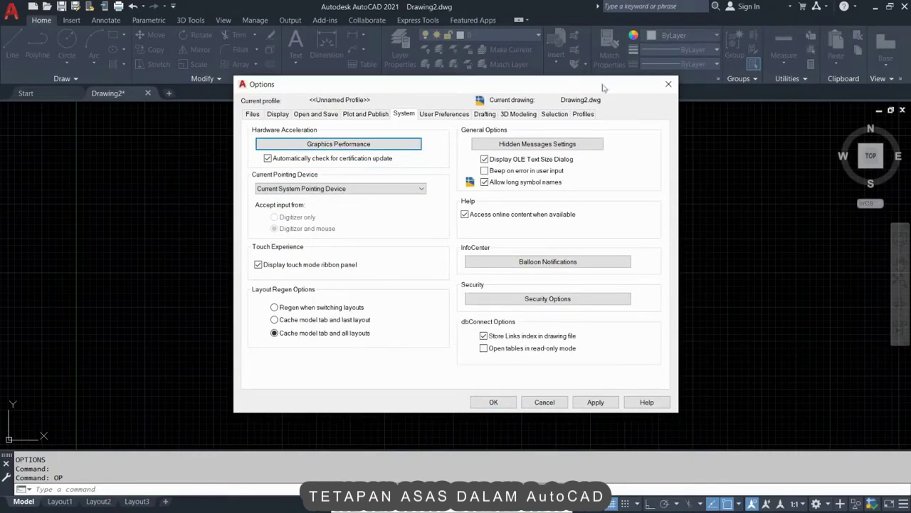
{"action": "left_click", "coordinate": [446, 114]}
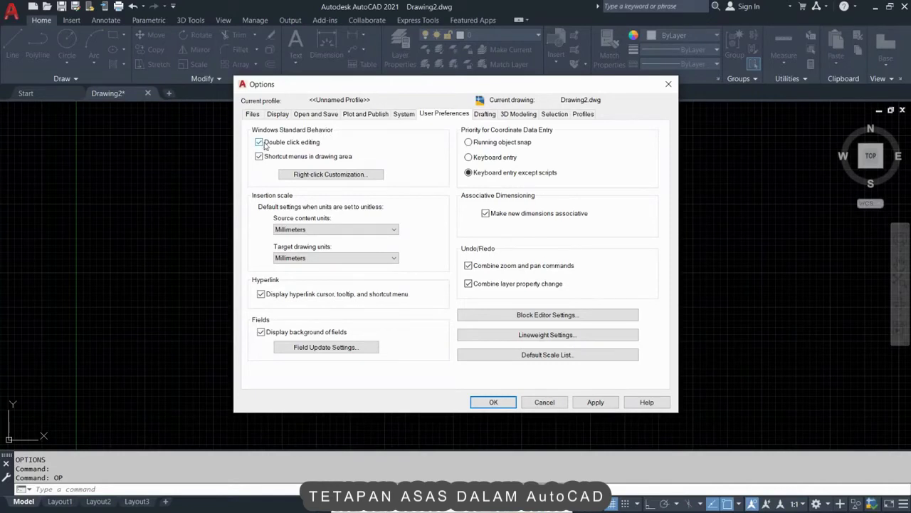
Step: Disable Double click editing, apply it, and test by double-clicking the slanted line
{"action": "left_click", "coordinate": [265, 144]}
{"action": "left_click", "coordinate": [584, 402]}
{"action": "left_click", "coordinate": [493, 402]}
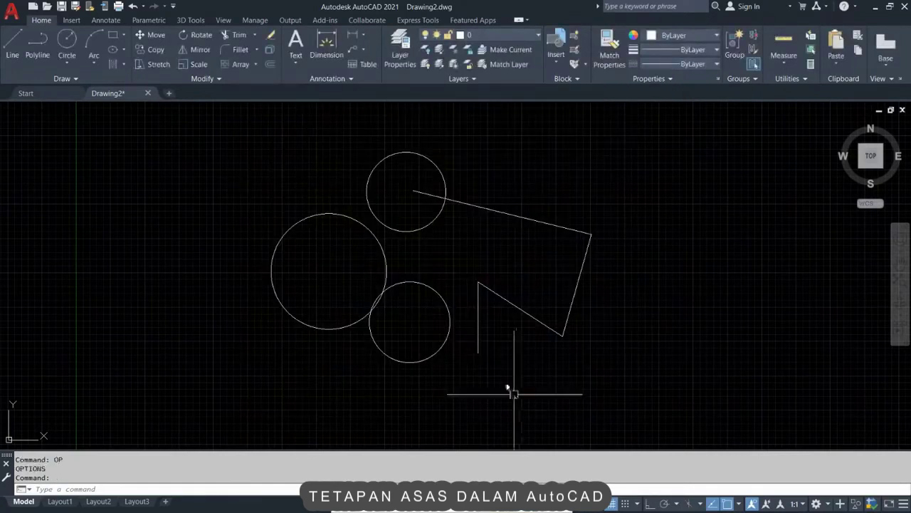
{"action": "double_click", "coordinate": [559, 230]}
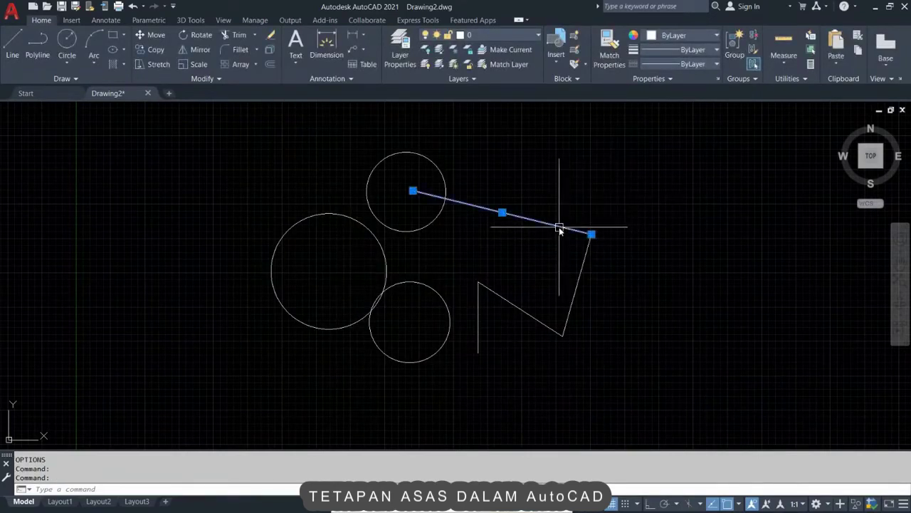
{"action": "double_click", "coordinate": [559, 230]}
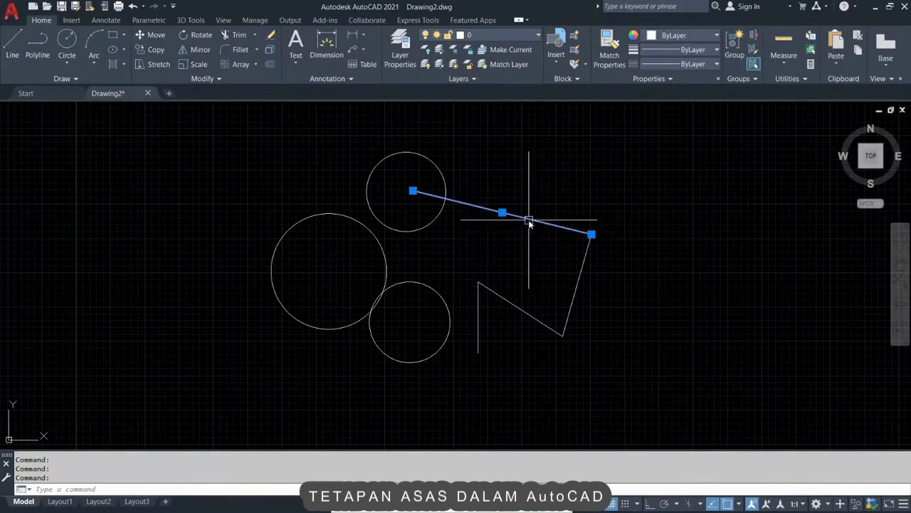
{"action": "key", "text": "Escape"}
Step: Re-enable Double click editing in Options User Preferences and apply it
{"action": "type", "text": "op"}
{"action": "key", "text": "Return"}
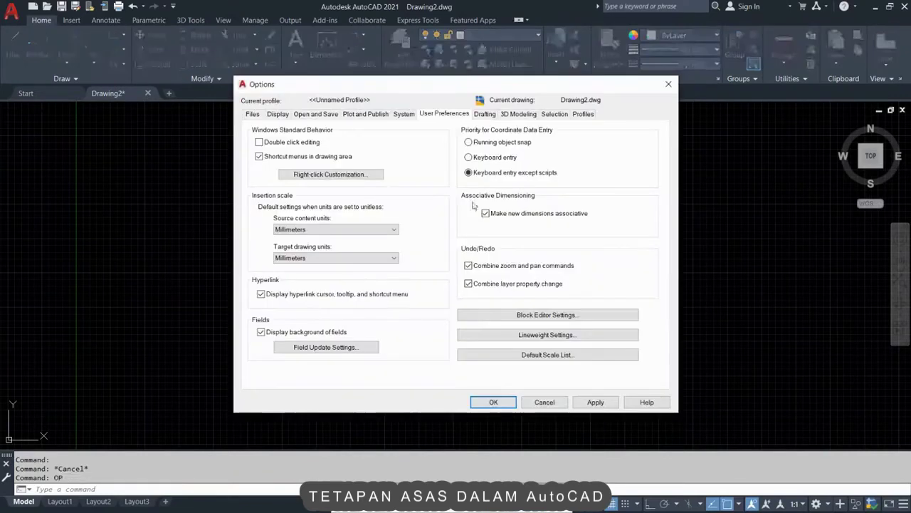
{"action": "left_click", "coordinate": [282, 143]}
{"action": "left_click", "coordinate": [604, 403]}
{"action": "left_click", "coordinate": [494, 402]}
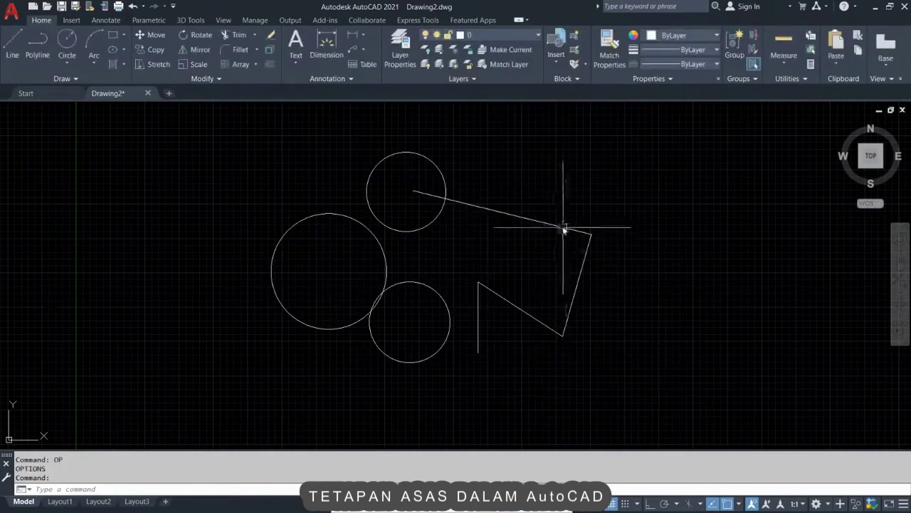
Step: Make the slanted line from the top circle Red via Quick Properties, then reopen Options
{"action": "left_click", "coordinate": [558, 229]}
{"action": "double_click", "coordinate": [557, 229]}
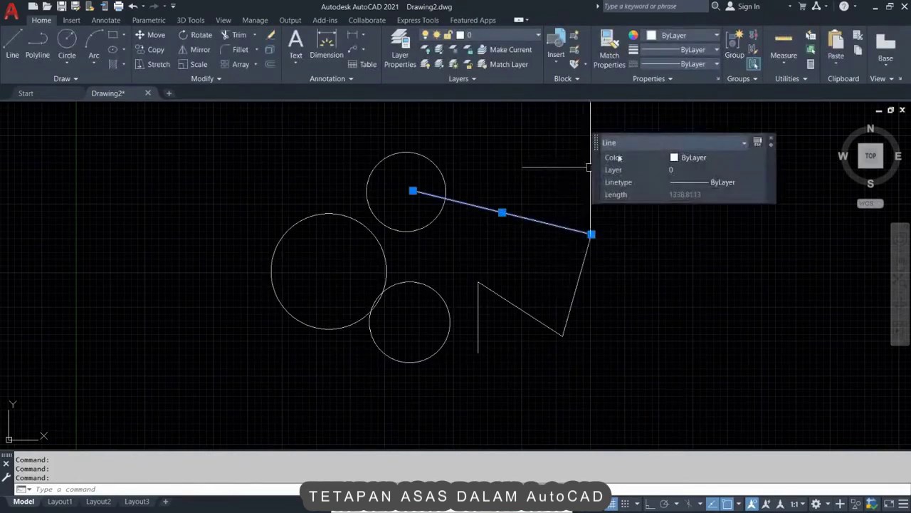
{"action": "mouse_move", "coordinate": [684, 194]}
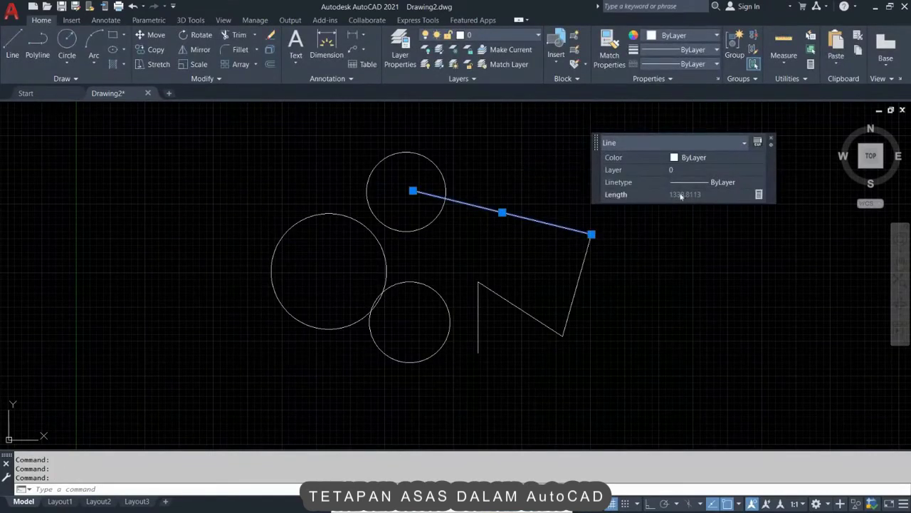
{"action": "left_click", "coordinate": [687, 157]}
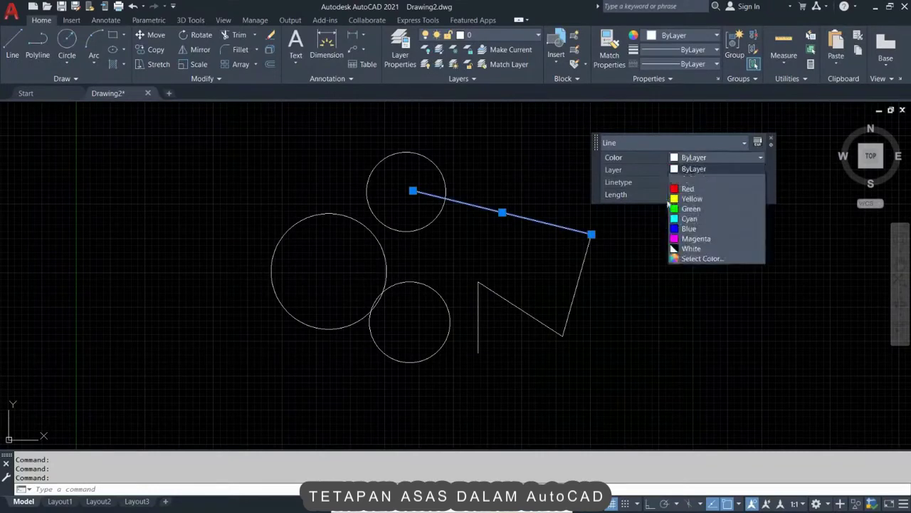
{"action": "left_click", "coordinate": [685, 193]}
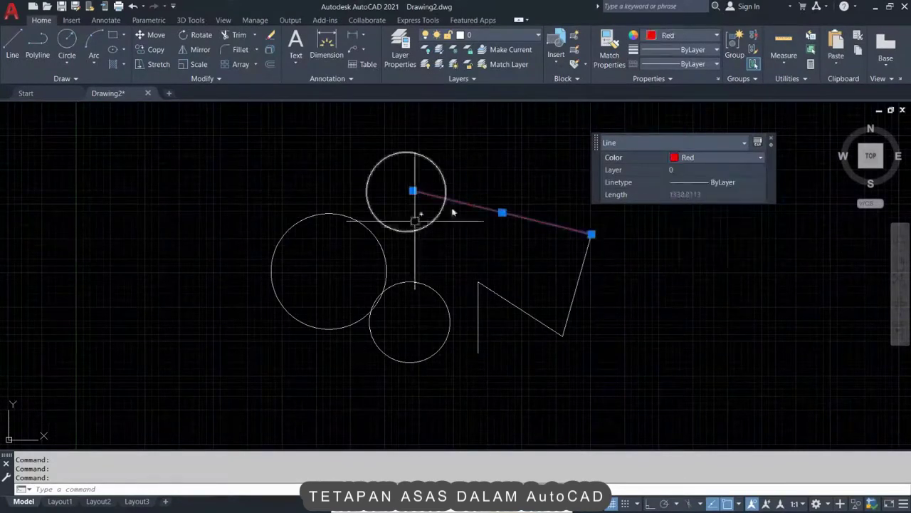
{"action": "left_click", "coordinate": [684, 173]}
{"action": "key", "text": "Escape"}
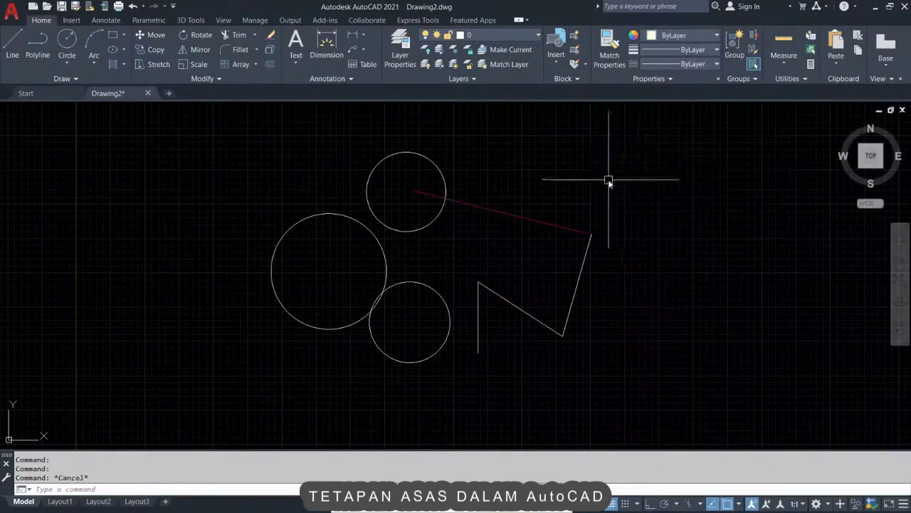
{"action": "left_click", "coordinate": [533, 214]}
{"action": "key", "text": "Escape"}
{"action": "left_click", "coordinate": [521, 219]}
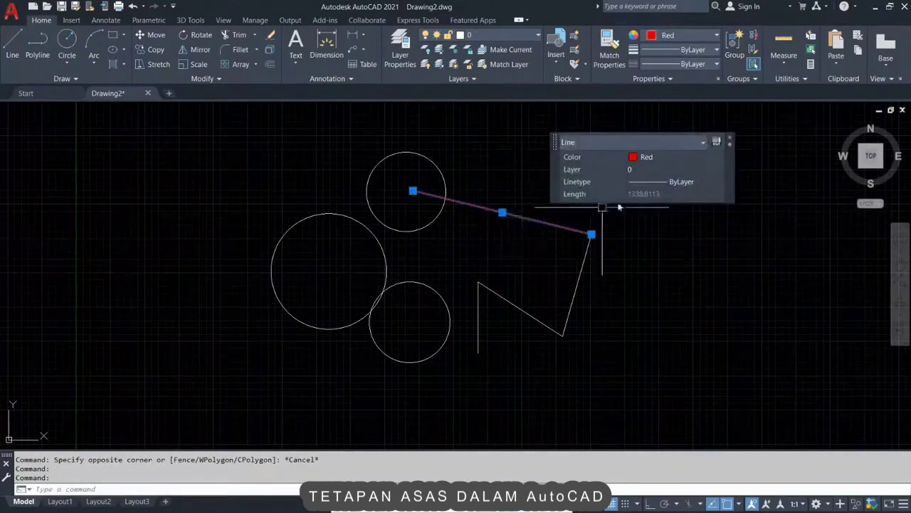
{"action": "key", "text": "Escape"}
{"action": "type", "text": "p"}
{"action": "key", "text": "Return"}
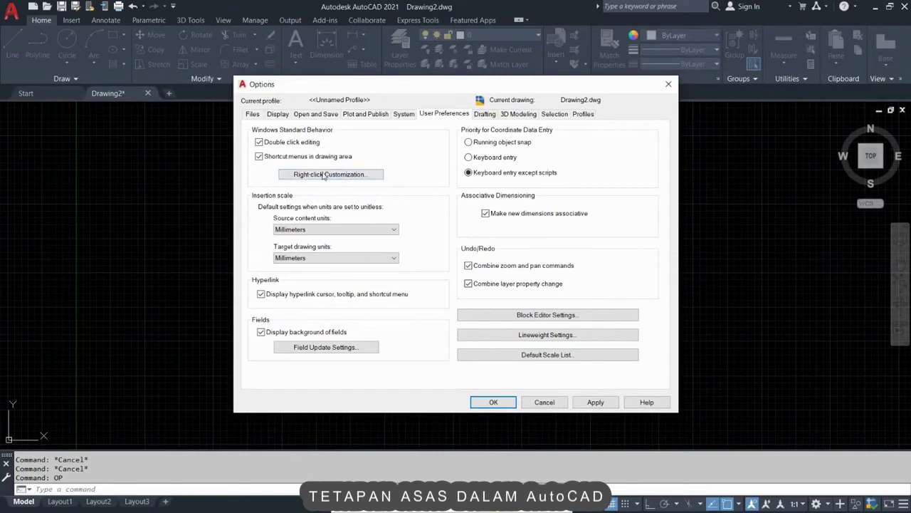
{"action": "left_click", "coordinate": [324, 175]}
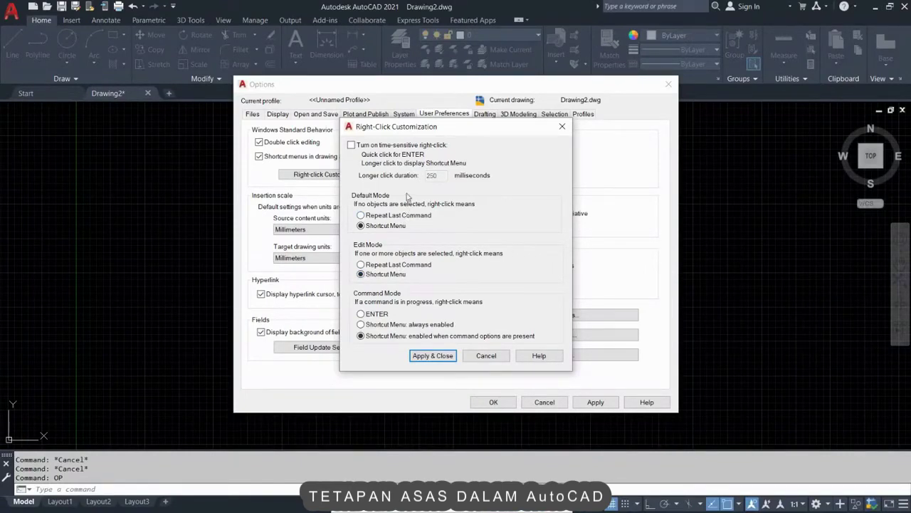
{"action": "left_click", "coordinate": [430, 359]}
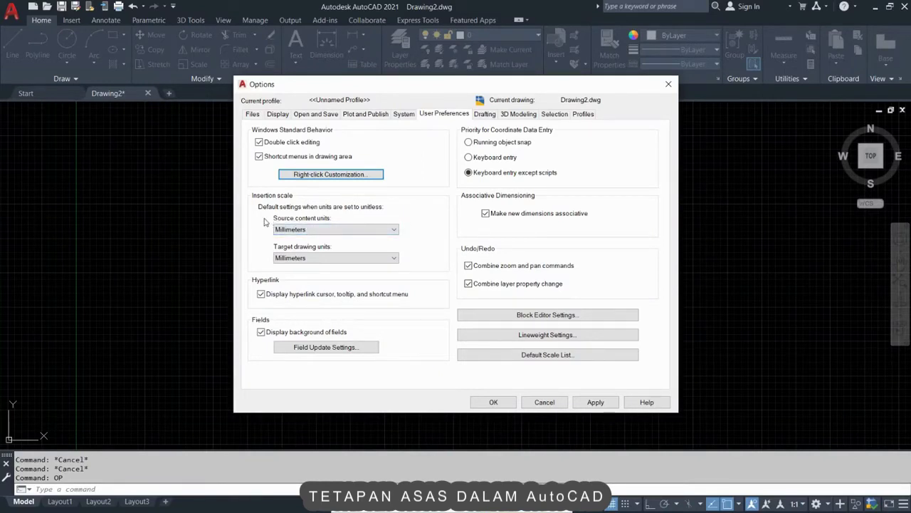
Step: Keep Millimeters as source content units and move to the Drafting settings
{"action": "left_click", "coordinate": [379, 230]}
{"action": "left_click", "coordinate": [382, 231]}
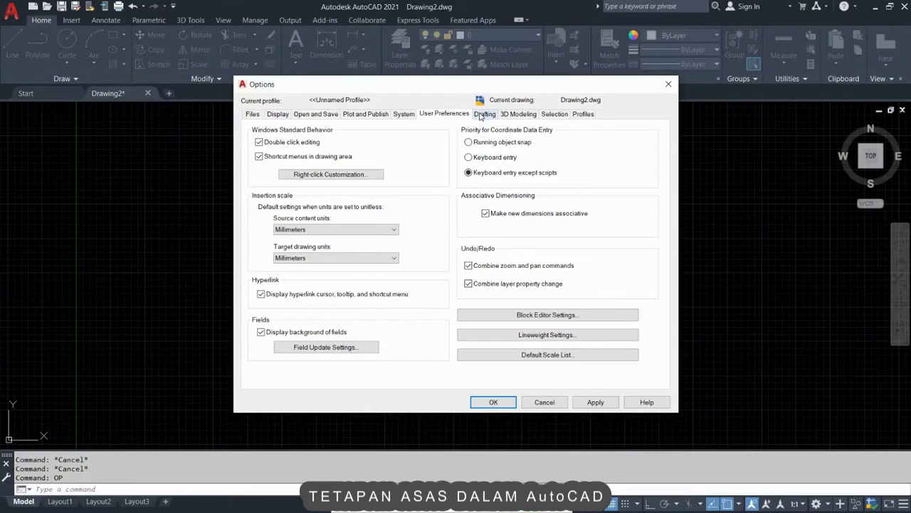
{"action": "left_click", "coordinate": [483, 114]}
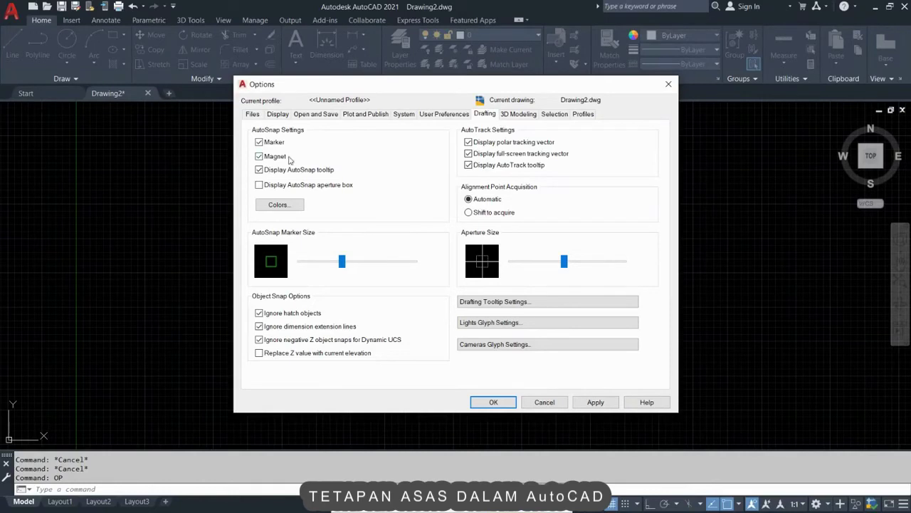
Step: Apply the unchanged drafting settings and close Options with OK
{"action": "left_click", "coordinate": [595, 402]}
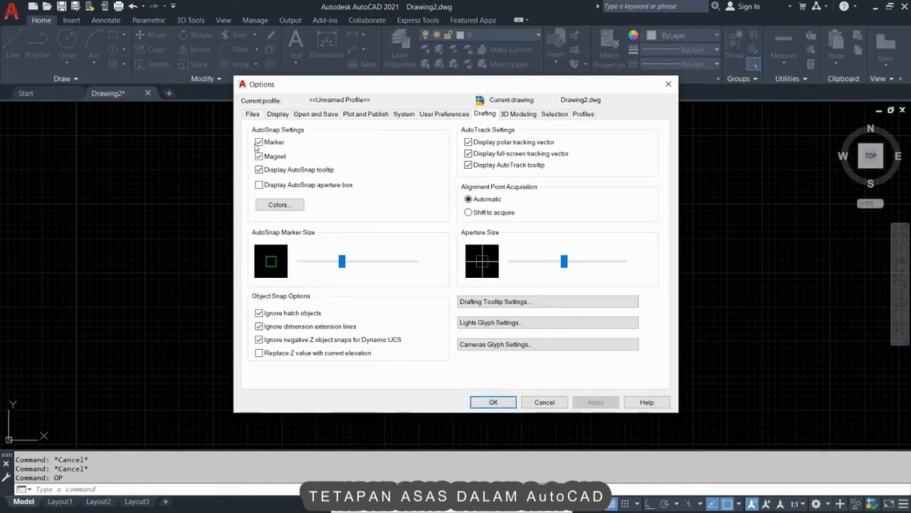
{"action": "left_click", "coordinate": [494, 402]}
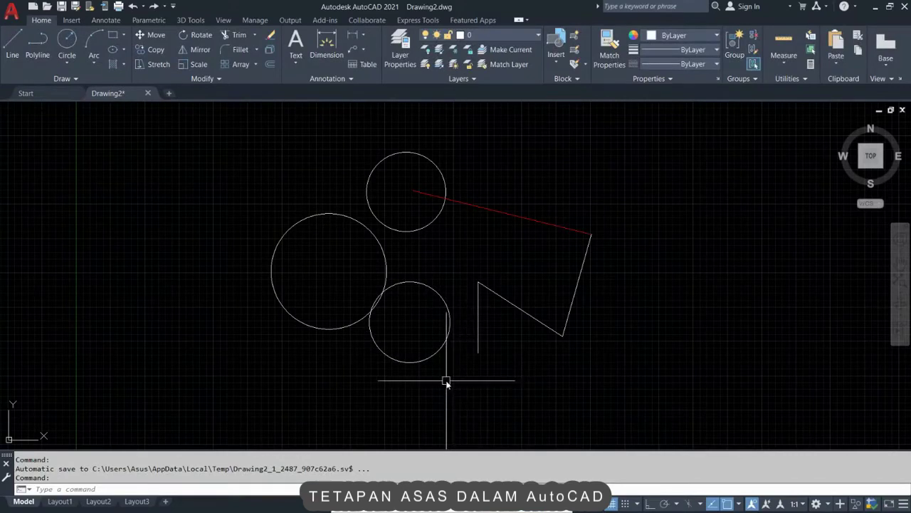
Step: Start a LINE command as a trial, then cancel it
{"action": "type", "text": "L"}
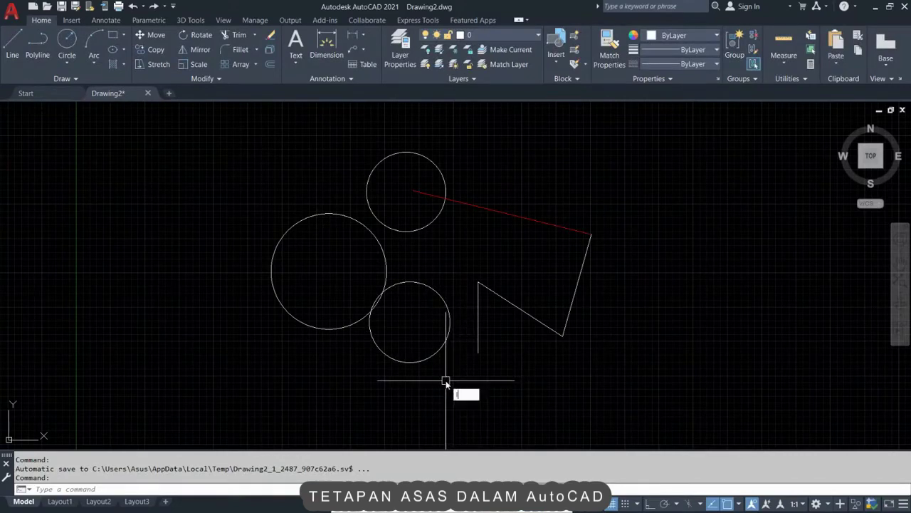
{"action": "key", "text": "Return"}
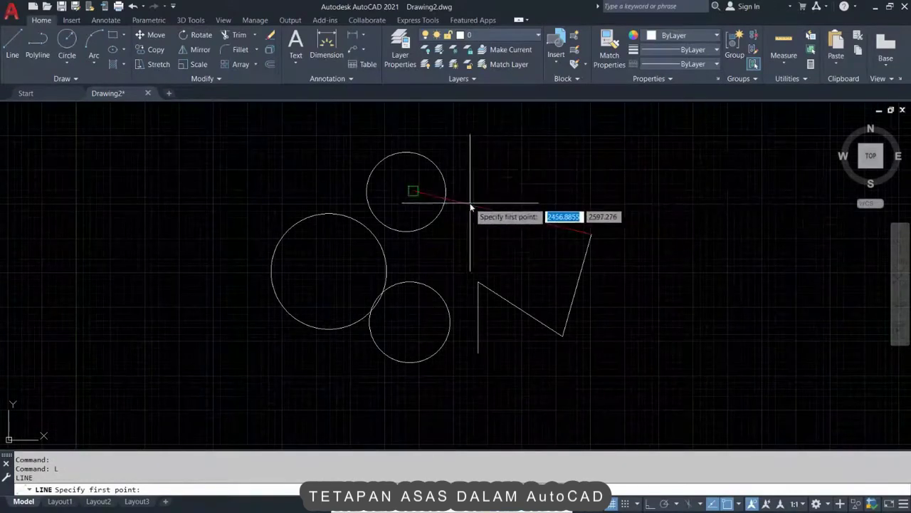
{"action": "scroll", "coordinate": [418, 175], "scroll_direction": "up", "scroll_amount": 4}
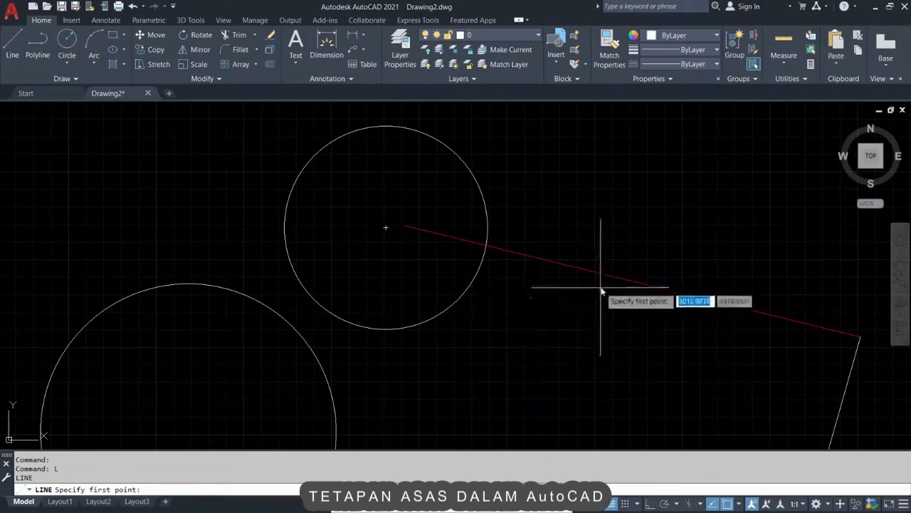
{"action": "key", "text": "Escape"}
Step: Apply the revised drafting snap settings in Options and close the dialog
{"action": "type", "text": "op"}
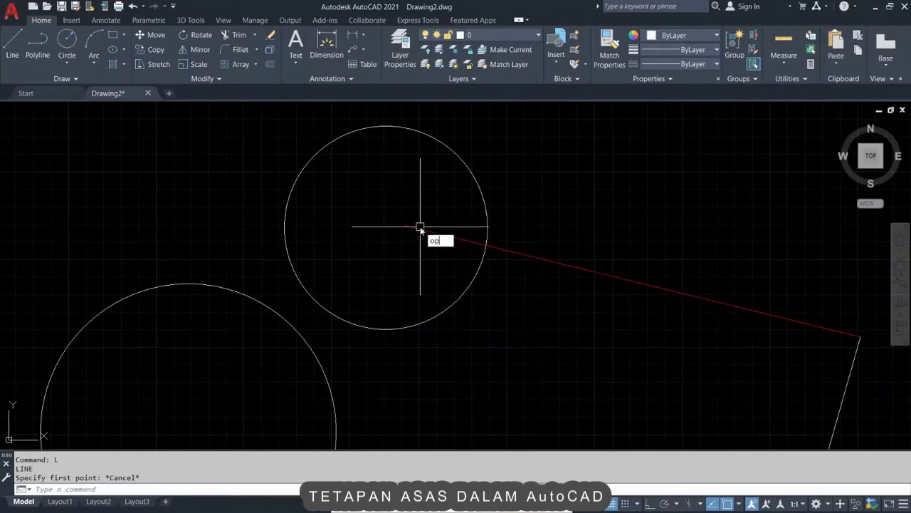
{"action": "key", "text": "Return"}
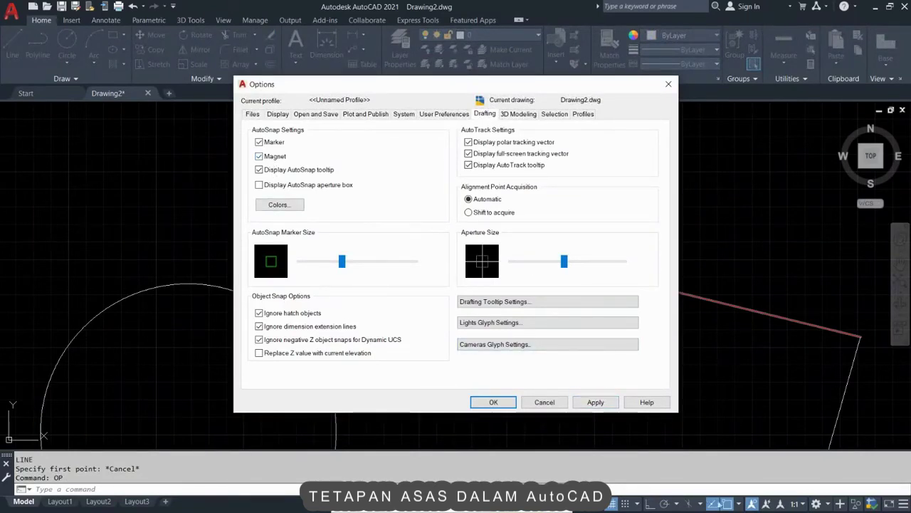
{"action": "left_click", "coordinate": [596, 403]}
{"action": "key", "text": "Escape"}
{"action": "key", "text": "Escape"}
{"action": "key", "text": "Escape"}
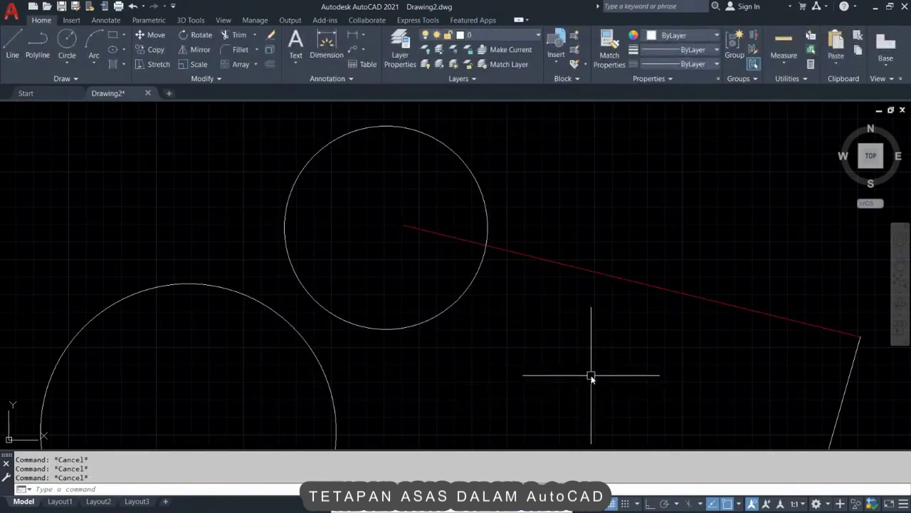
Step: Start a new line, leaving it waiting for its first point near the large circle
{"action": "type", "text": "L"}
{"action": "key", "text": "Return"}
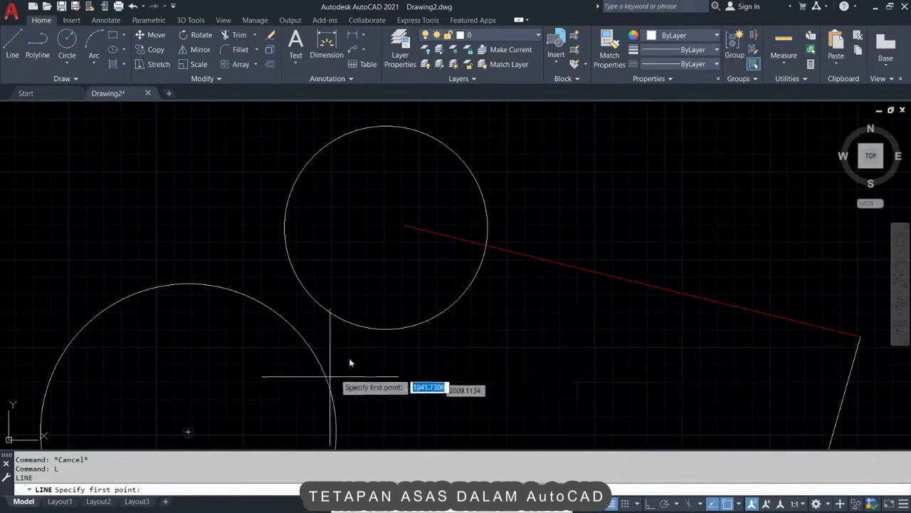
{"action": "scroll", "coordinate": [297, 183], "scroll_direction": "up", "scroll_amount": 2}
{"action": "scroll", "coordinate": [396, 427], "scroll_direction": "down", "scroll_amount": 2}
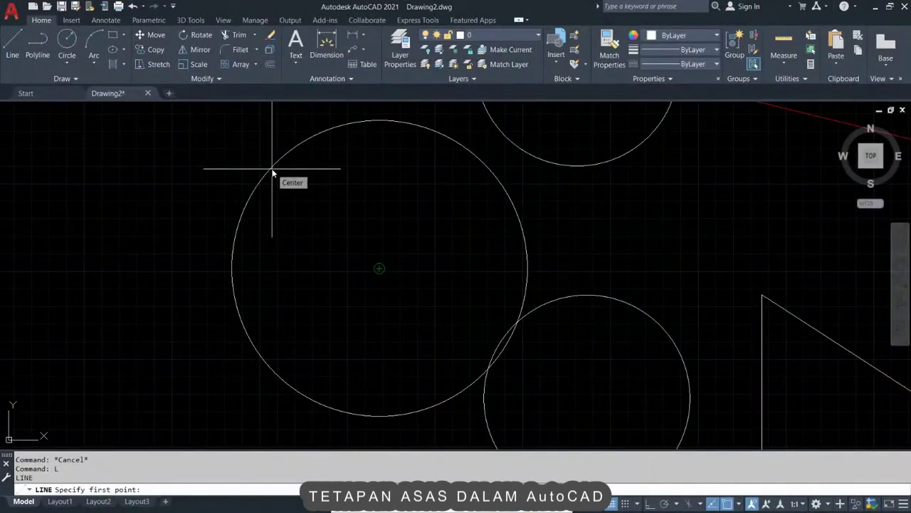
Step: Try starting a line at the large circle's centre, then cancel it
{"action": "left_click", "coordinate": [272, 173]}
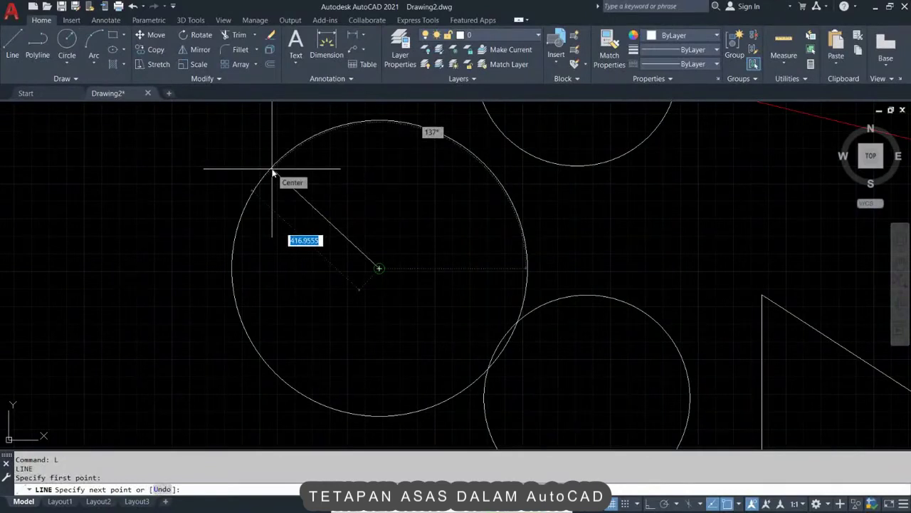
{"action": "key", "text": "Escape"}
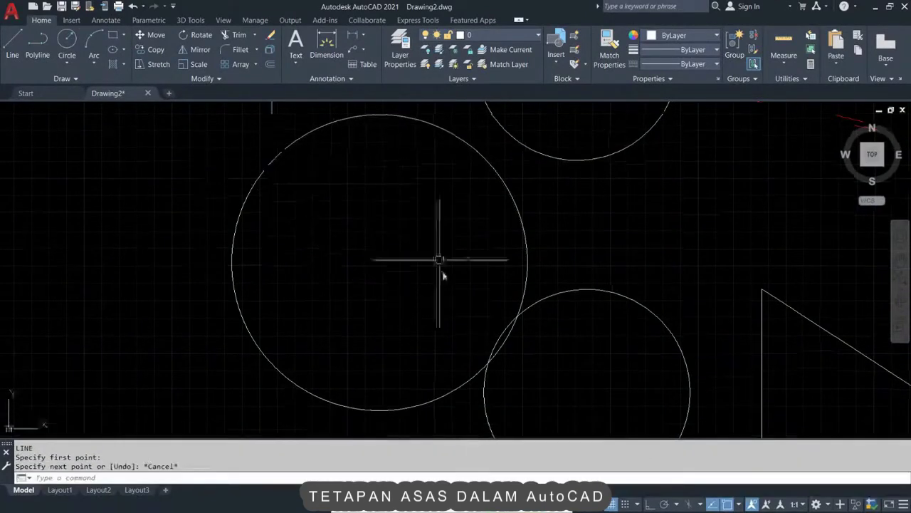
{"action": "key", "text": "Return"}
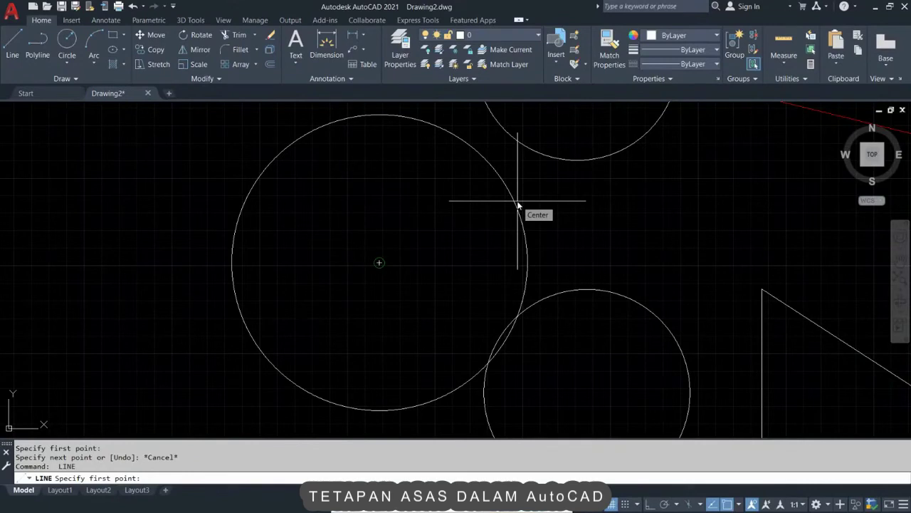
{"action": "key", "text": "Escape"}
{"action": "key", "text": "Escape"}
{"action": "key", "text": "Return"}
{"action": "key", "text": "Escape"}
Step: Pan toward the zigzag and test line snaps at its endpoints, cancelling each try
{"action": "scroll", "coordinate": [581, 222], "scroll_direction": "down", "scroll_amount": 4}
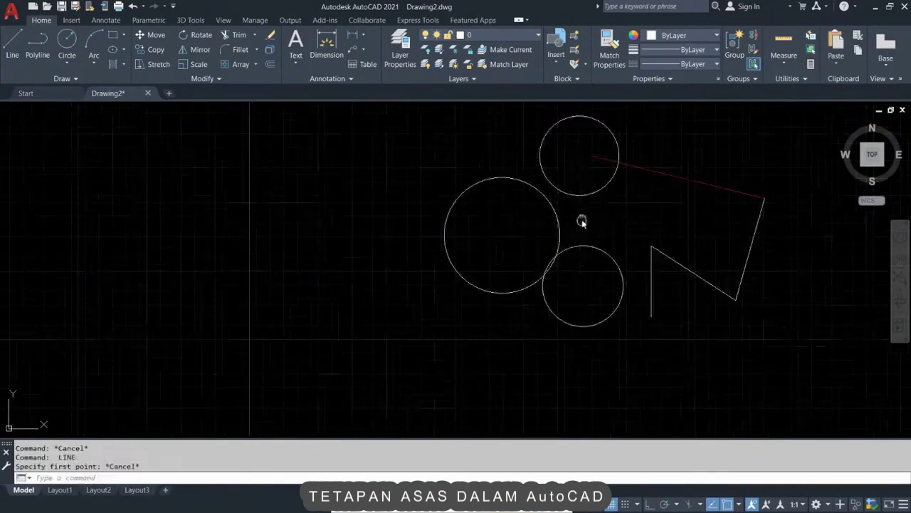
{"action": "middle_click_drag", "start_coordinate": [582, 221], "coordinate": [348, 179]}
{"action": "key", "text": "Return"}
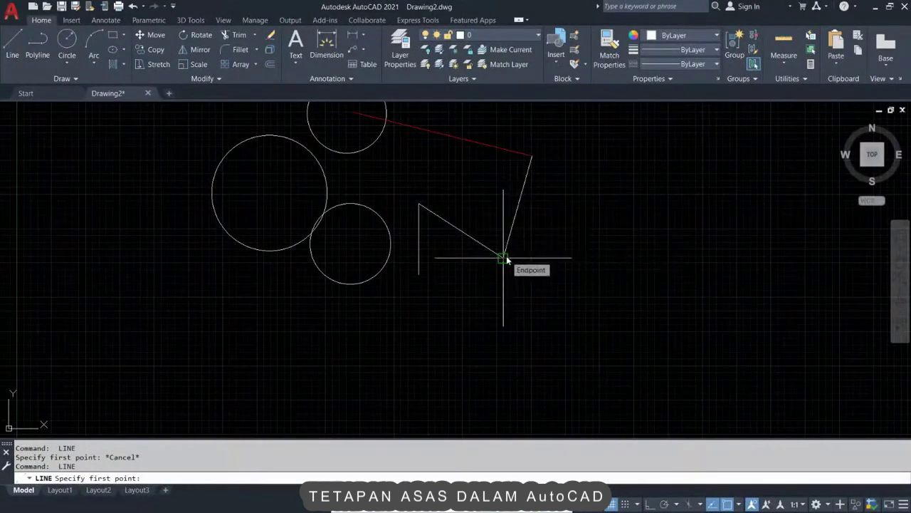
{"action": "scroll", "coordinate": [503, 258], "scroll_direction": "up", "scroll_amount": 2}
{"action": "scroll", "coordinate": [504, 259], "scroll_direction": "up", "scroll_amount": 2}
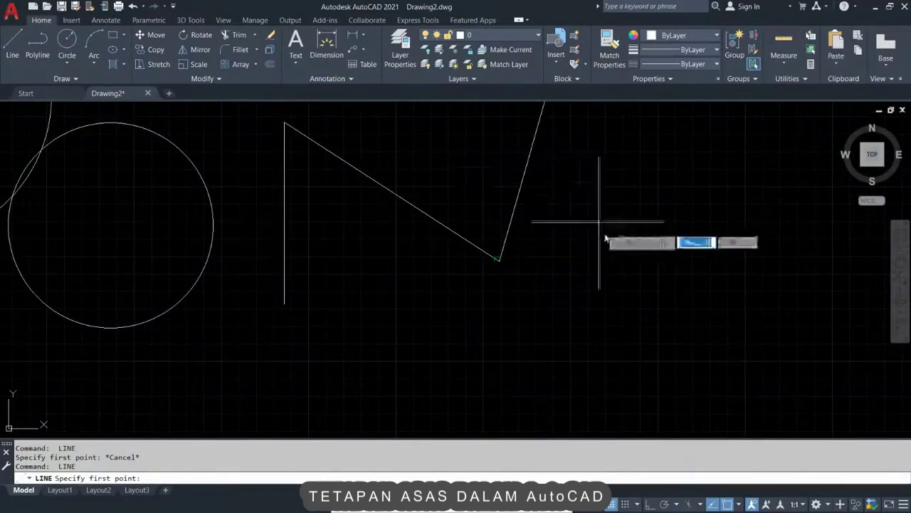
{"action": "key", "text": "Escape"}
{"action": "key", "text": "space"}
{"action": "key", "text": "space"}
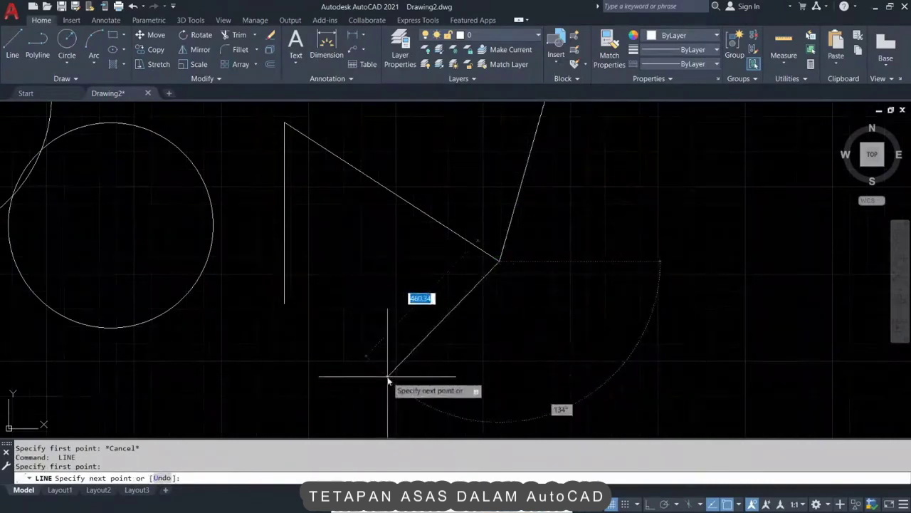
{"action": "key", "text": "Escape"}
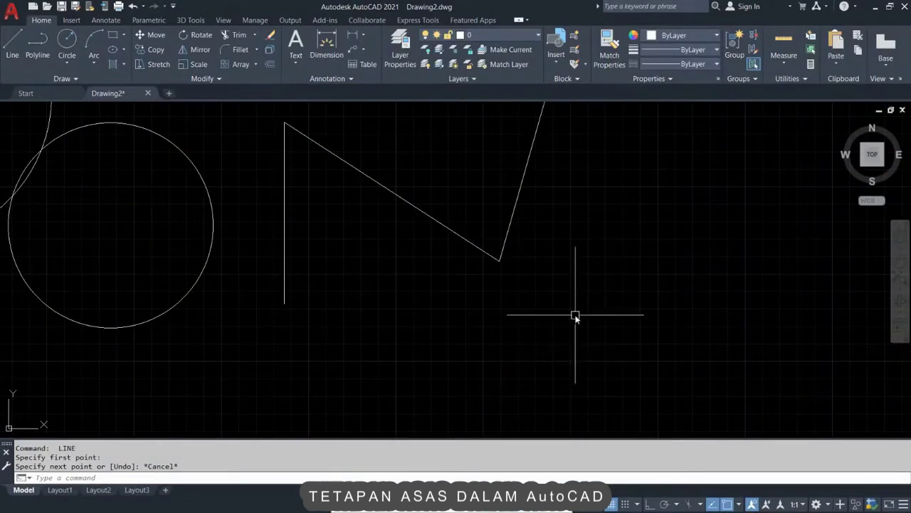
Step: Open the Options dialog and close it again without changes
{"action": "type", "text": "op"}
{"action": "key", "text": "Return"}
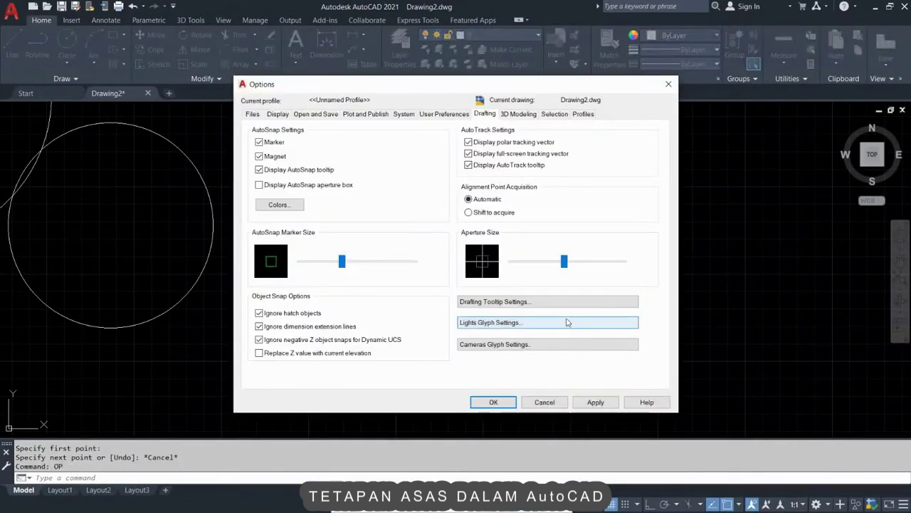
{"action": "left_click", "coordinate": [545, 402]}
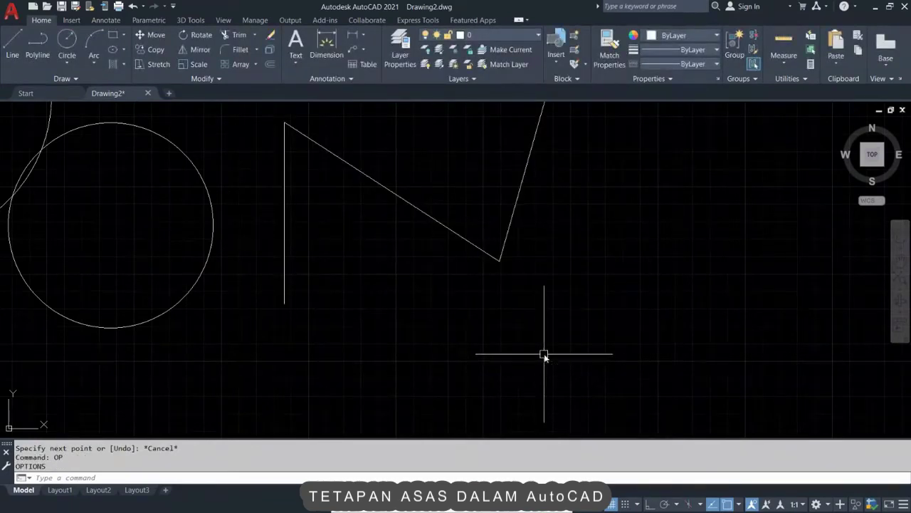
Step: Test another line after panning, cancel it, and reopen Options on the Drafting settings
{"action": "type", "text": "l"}
{"action": "key", "text": "Return"}
{"action": "middle_click_drag", "start_coordinate": [252, 116], "coordinate": [354, 248]}
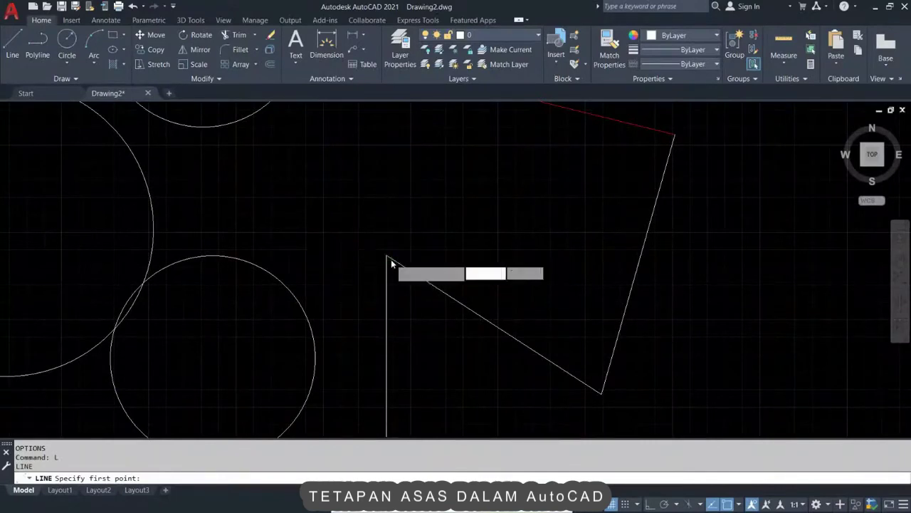
{"action": "scroll", "coordinate": [391, 259], "scroll_direction": "up", "scroll_amount": 2}
{"action": "key", "text": "Escape"}
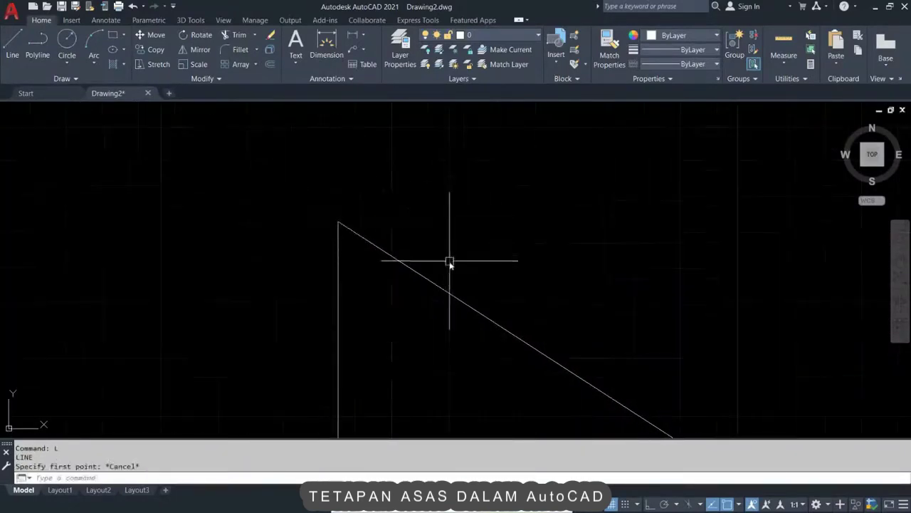
{"action": "key", "text": "Return"}
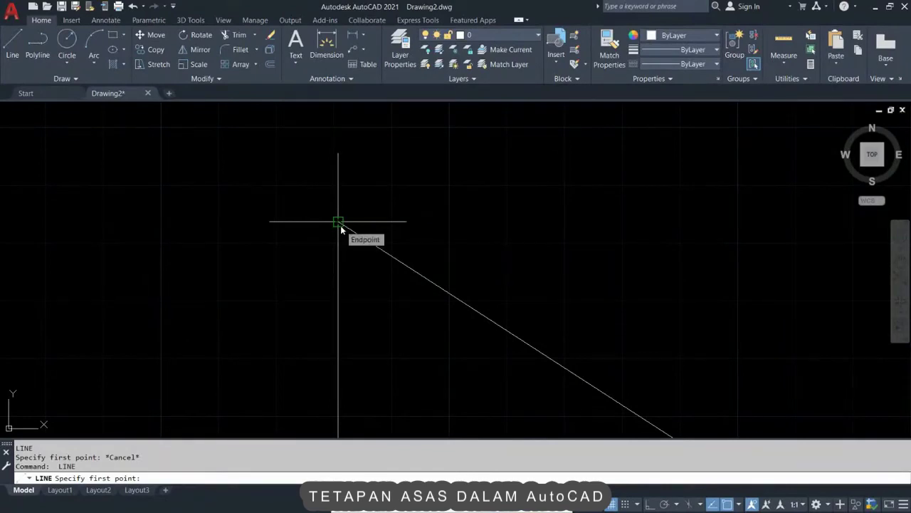
{"action": "key", "text": "Escape"}
{"action": "scroll", "coordinate": [332, 225], "scroll_direction": "down", "scroll_amount": 8}
{"action": "key", "text": "Escape"}
{"action": "key", "text": "Escape"}
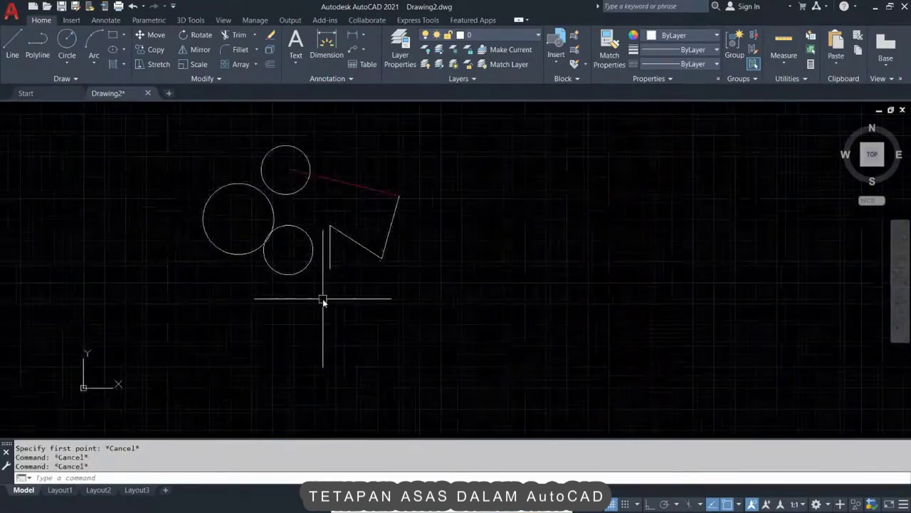
{"action": "type", "text": "op"}
{"action": "key", "text": "Return"}
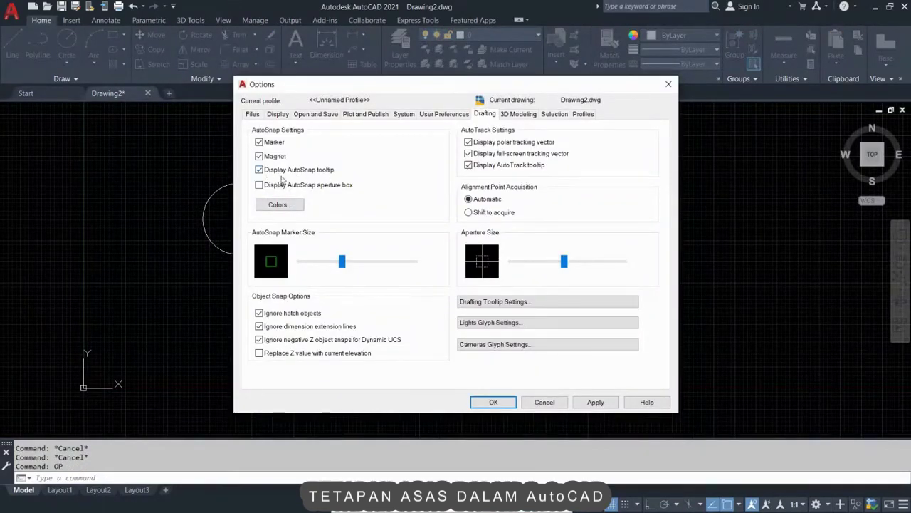
Step: Apply the drafting settings and confirm them with OK
{"action": "left_click", "coordinate": [605, 403]}
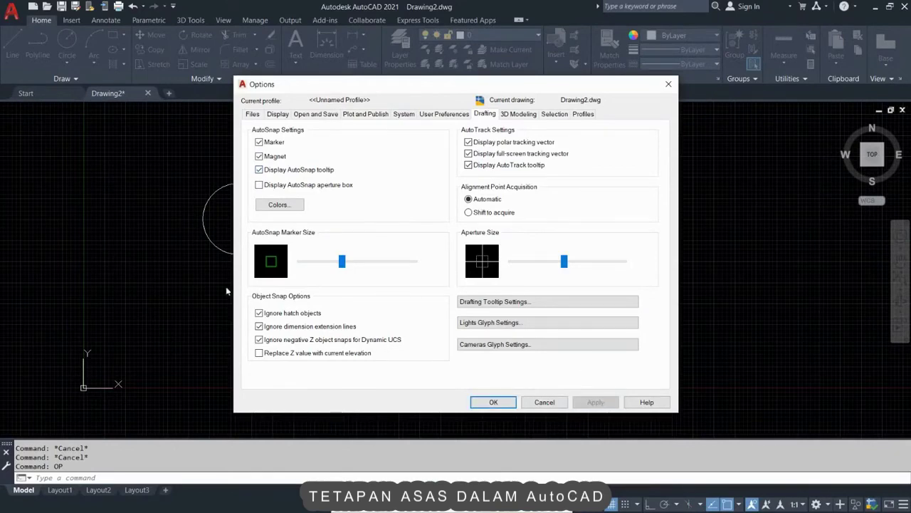
{"action": "left_click", "coordinate": [493, 402]}
{"action": "scroll", "coordinate": [220, 197], "scroll_direction": "up", "scroll_amount": 3}
{"action": "scroll", "coordinate": [229, 227], "scroll_direction": "up", "scroll_amount": 1}
Step: Test a line snapped to the large circle's centre, cancel it, and reopen Options
{"action": "type", "text": "l"}
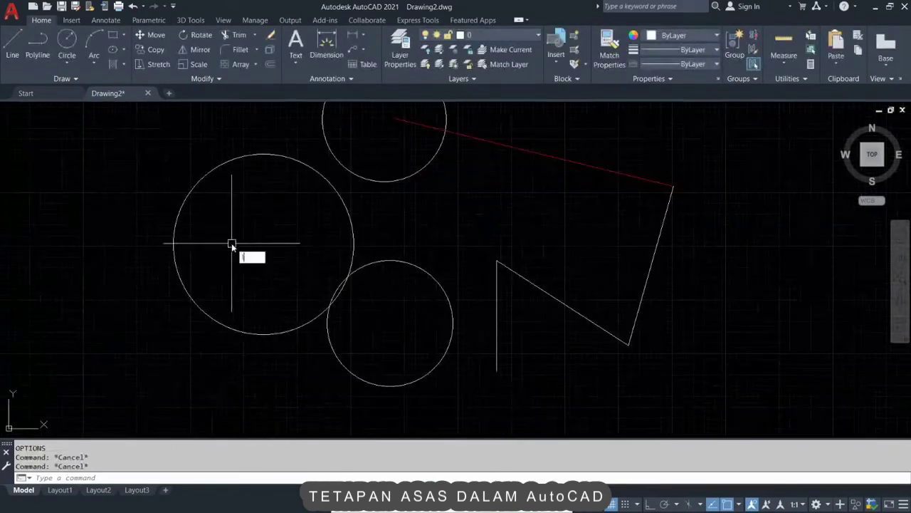
{"action": "key", "text": "Return"}
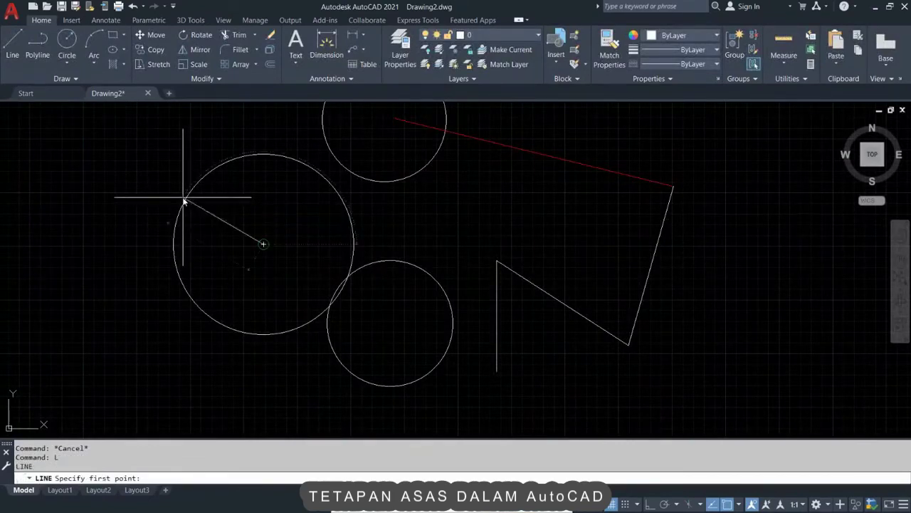
{"action": "left_click", "coordinate": [183, 200]}
{"action": "key", "text": "Escape"}
{"action": "key", "text": "Return"}
{"action": "scroll", "coordinate": [289, 311], "scroll_direction": "up", "scroll_amount": 3}
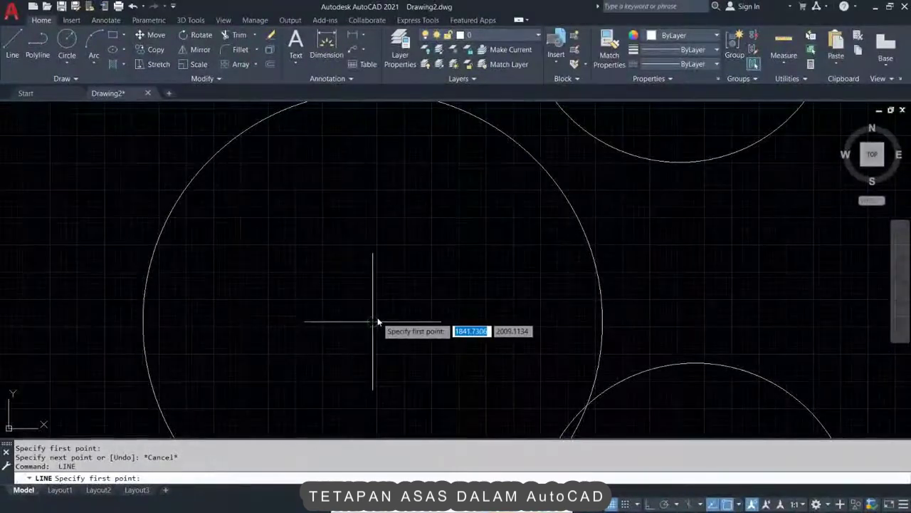
{"action": "key", "text": "Escape"}
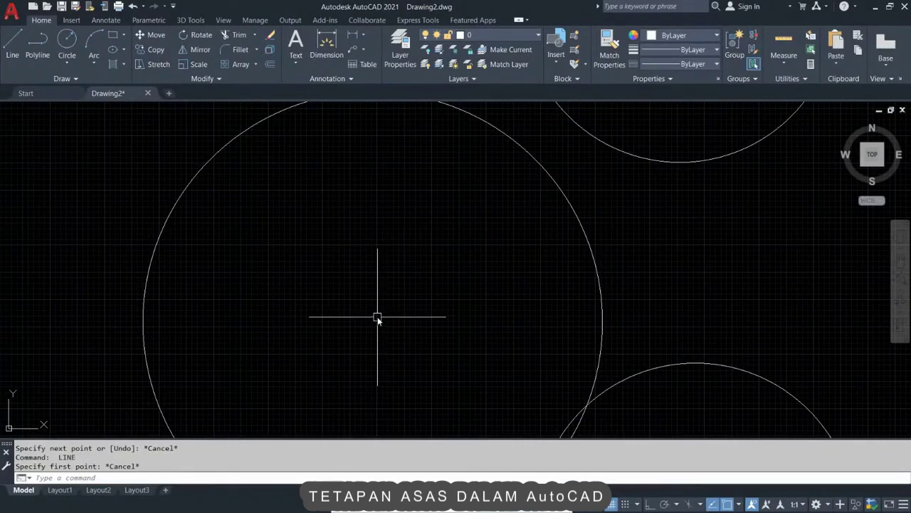
{"action": "type", "text": "op"}
{"action": "key", "text": "Return"}
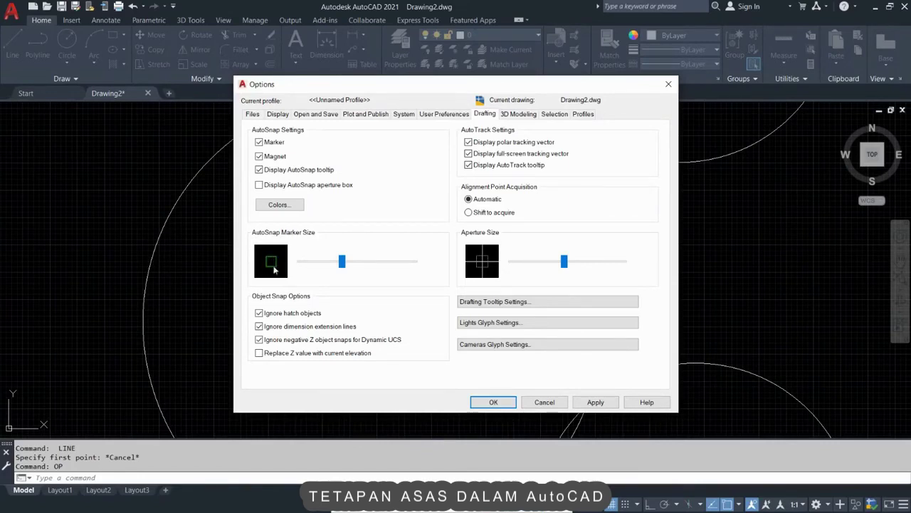
Step: Shrink the AutoSnap marker, apply it, and test the snap with a line
{"action": "left_click_drag", "start_coordinate": [343, 262], "coordinate": [289, 272]}
{"action": "left_click", "coordinate": [596, 403]}
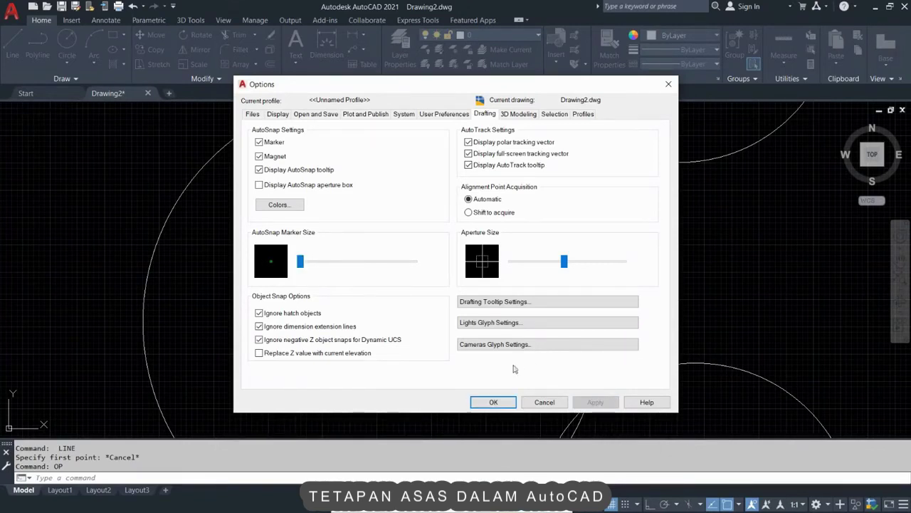
{"action": "left_click", "coordinate": [493, 402]}
{"action": "type", "text": "l"}
{"action": "key", "text": "Return"}
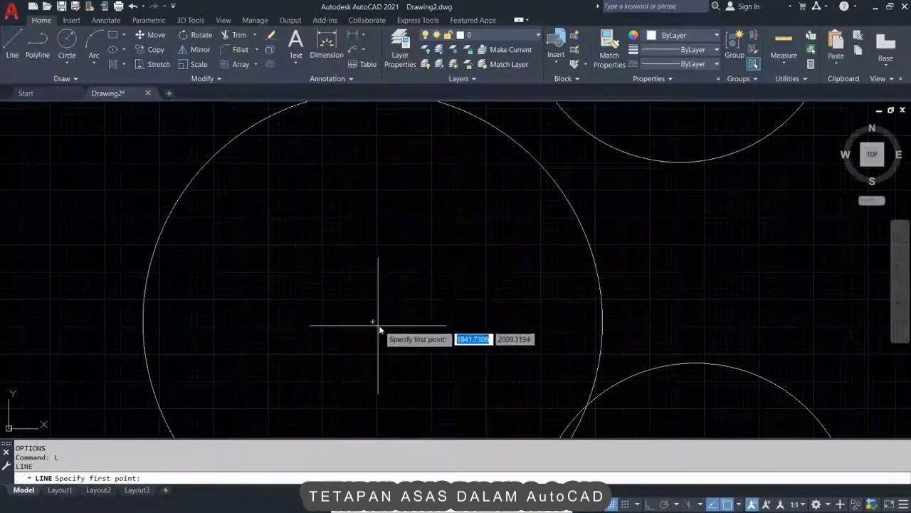
{"action": "scroll", "coordinate": [577, 224], "scroll_direction": "down", "scroll_amount": 3}
{"action": "key", "text": "Escape"}
{"action": "key", "text": "Escape"}
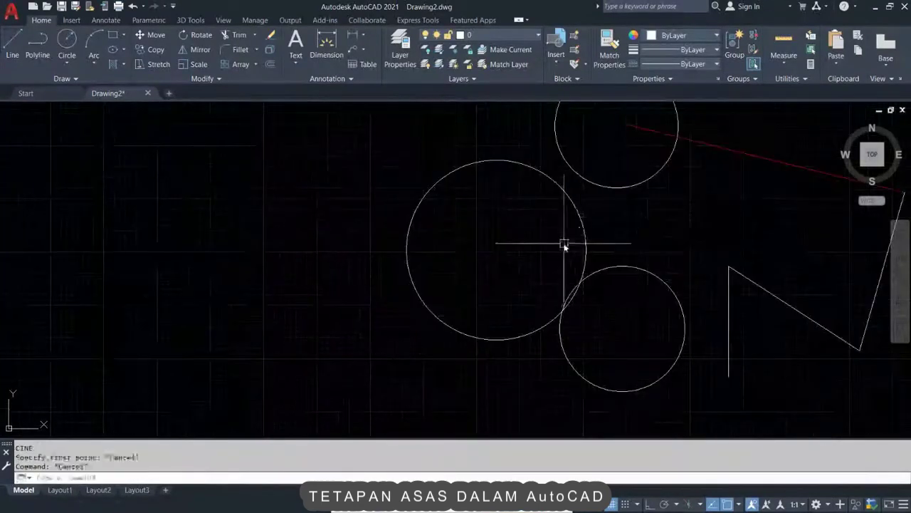
Step: Enlarge the AutoSnap marker to near maximum and test it with MOVE and LINE
{"action": "type", "text": "op"}
{"action": "key", "text": "Return"}
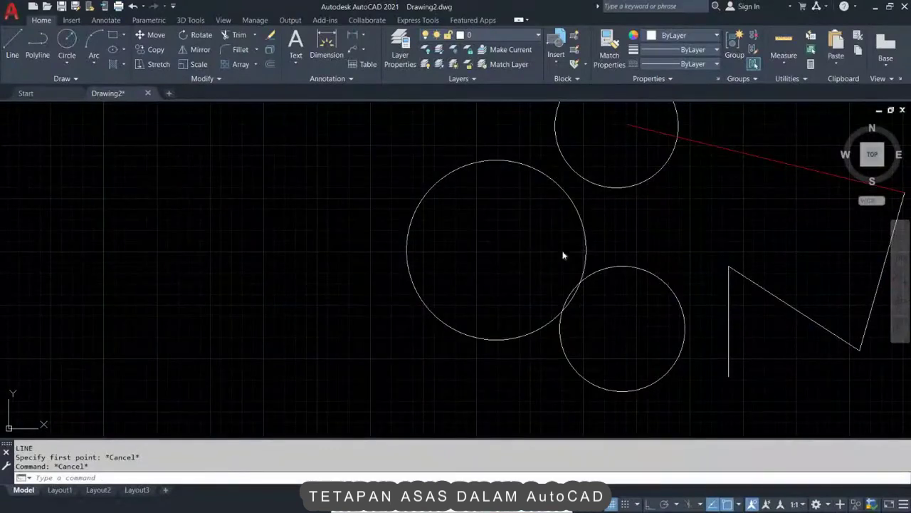
{"action": "left_click_drag", "start_coordinate": [299, 262], "coordinate": [413, 261]}
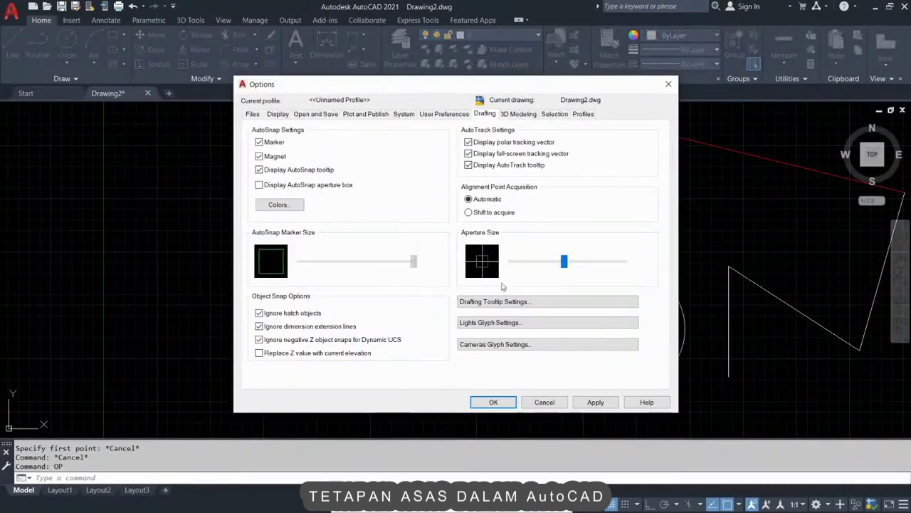
{"action": "left_click", "coordinate": [494, 402]}
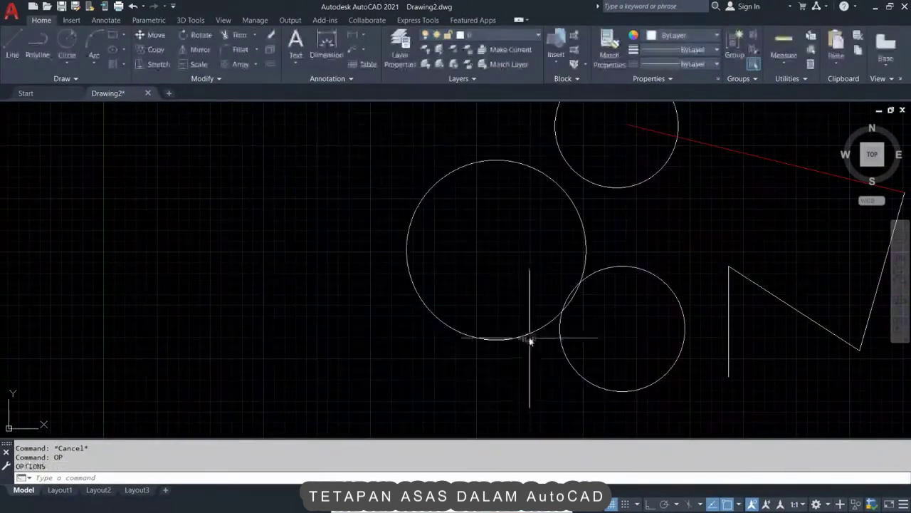
{"action": "type", "text": "m"}
{"action": "key", "text": "Return"}
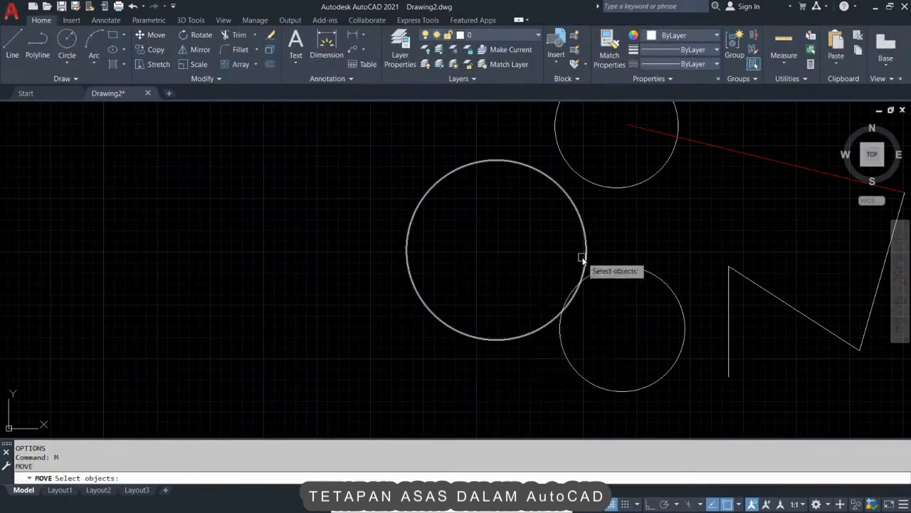
{"action": "key", "text": "Escape"}
{"action": "type", "text": "l"}
{"action": "key", "text": "Return"}
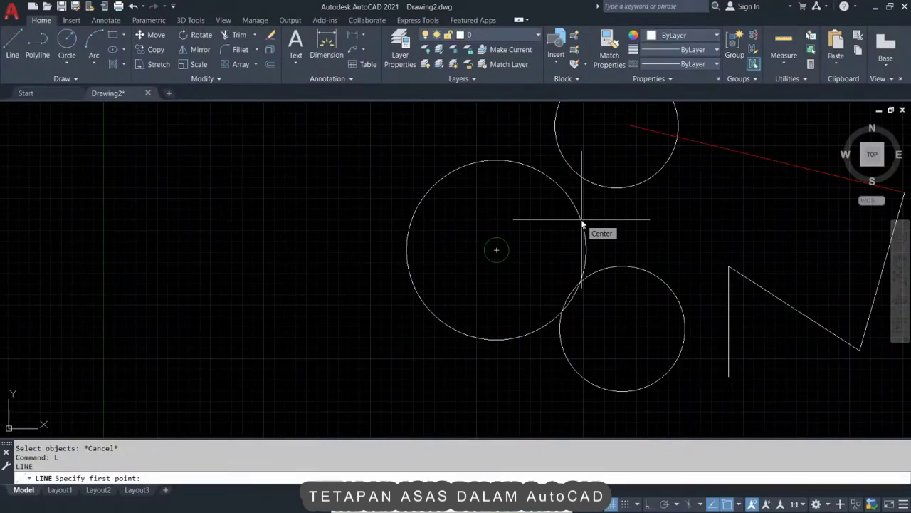
{"action": "type", "text": "op"}
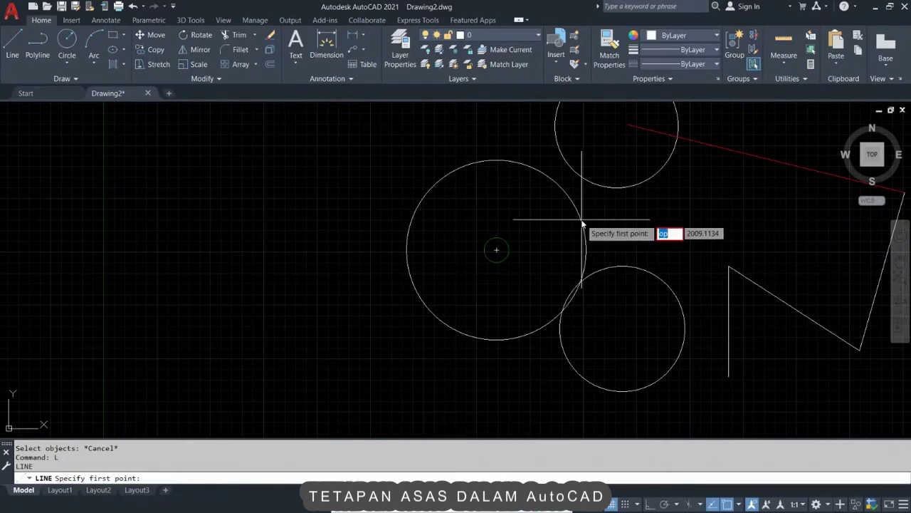
{"action": "key", "text": "Escape"}
{"action": "key", "text": "Escape"}
{"action": "key", "text": "Escape"}
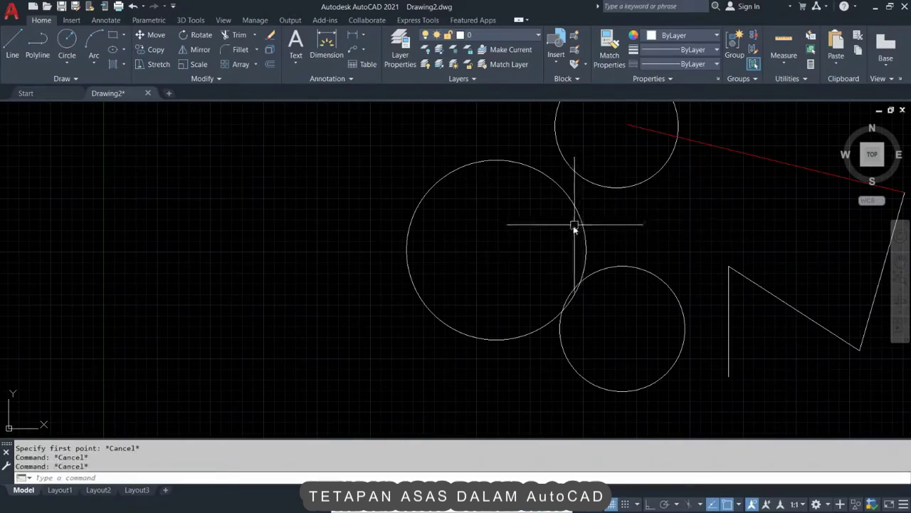
Step: Shrink the AutoSnap marker back to small, test it with a line, and reopen Options
{"action": "type", "text": "op"}
{"action": "key", "text": "Return"}
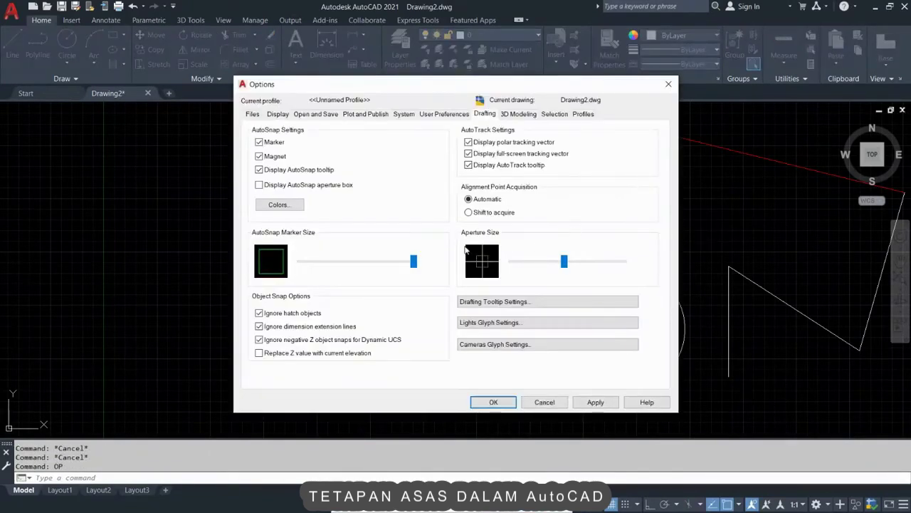
{"action": "left_click_drag", "start_coordinate": [415, 271], "coordinate": [330, 269]}
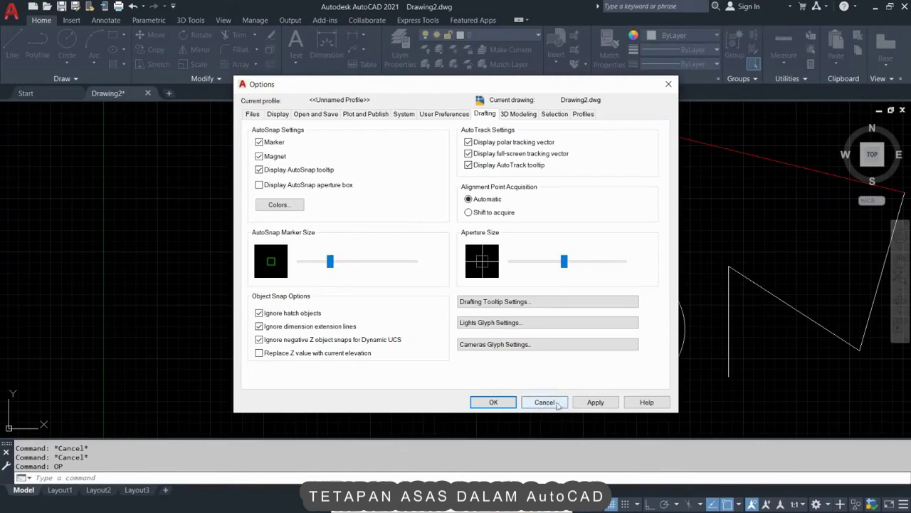
{"action": "left_click", "coordinate": [494, 403]}
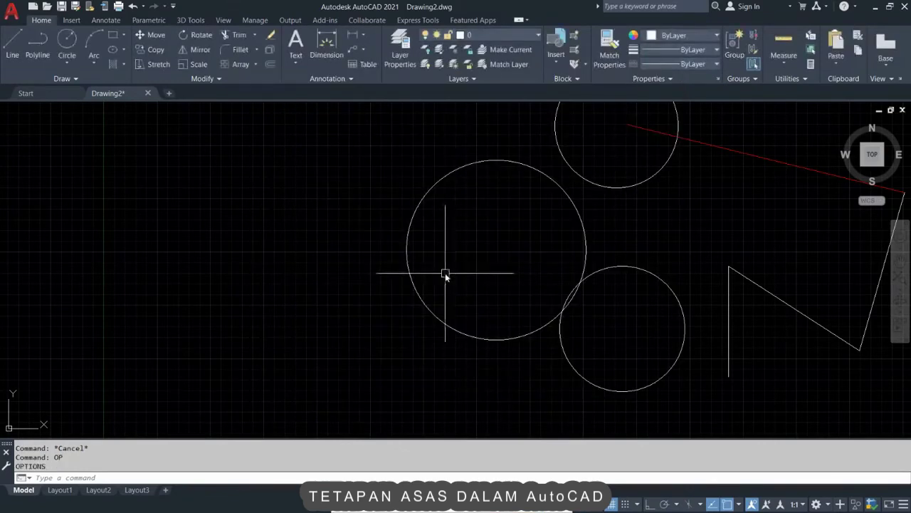
{"action": "type", "text": "l"}
{"action": "key", "text": "Return"}
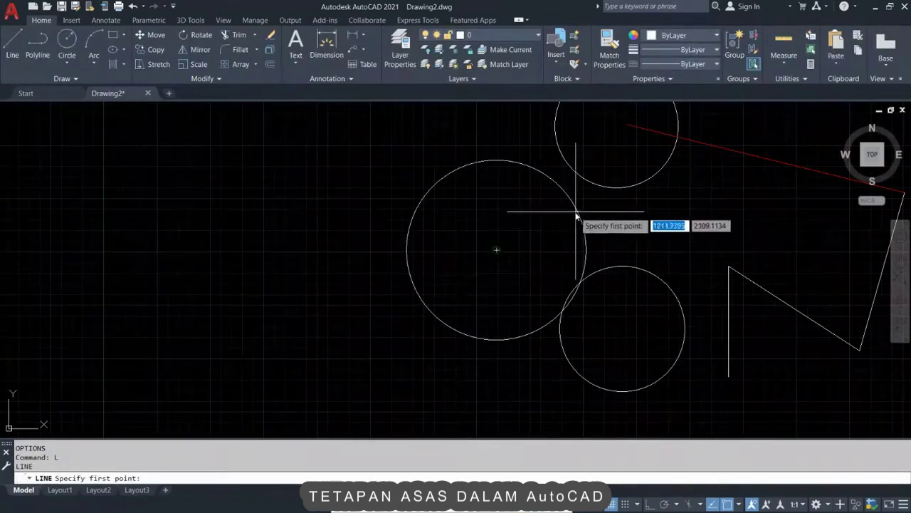
{"action": "scroll", "coordinate": [576, 214], "scroll_direction": "up", "scroll_amount": 2}
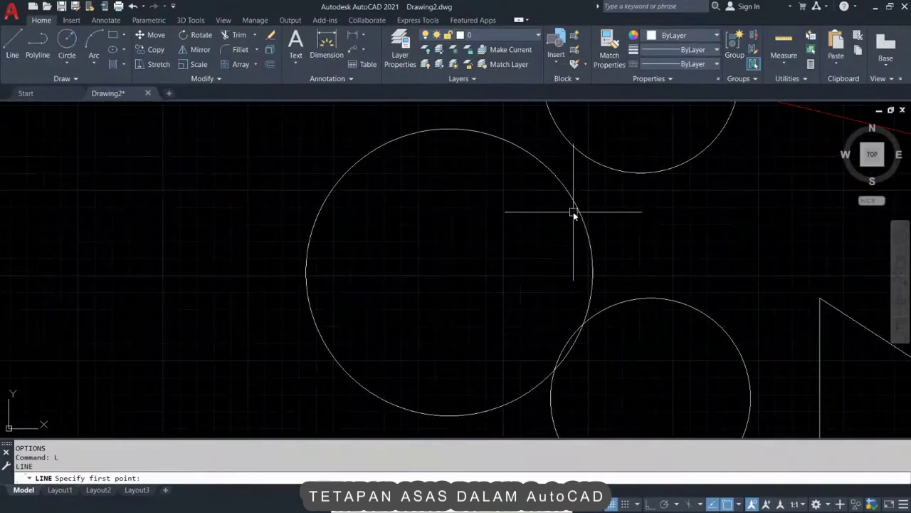
{"action": "key", "text": "Escape"}
{"action": "key", "text": "Escape"}
{"action": "type", "text": "op"}
{"action": "key", "text": "Return"}
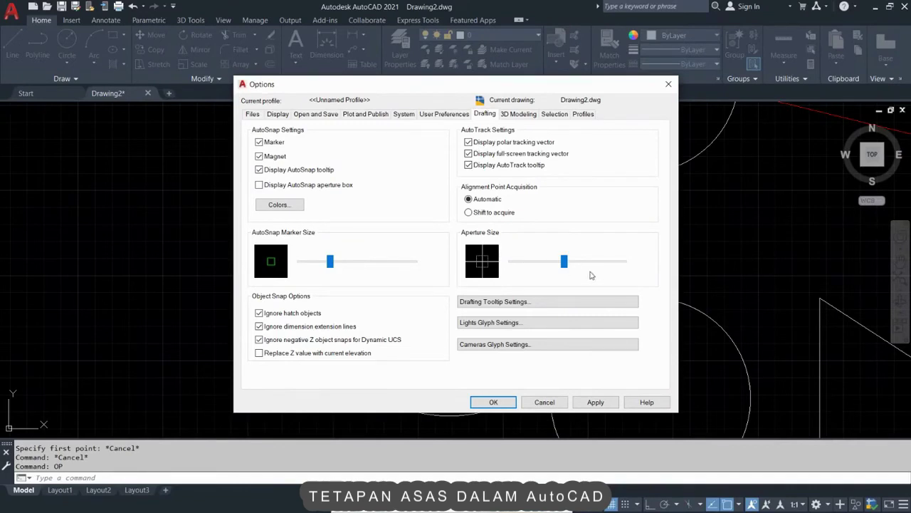
Step: Enlarge the snap aperture to maximum, apply it, and test it with MOVE
{"action": "left_click_drag", "start_coordinate": [570, 266], "coordinate": [627, 265]}
{"action": "left_click", "coordinate": [604, 400]}
{"action": "left_click", "coordinate": [497, 403]}
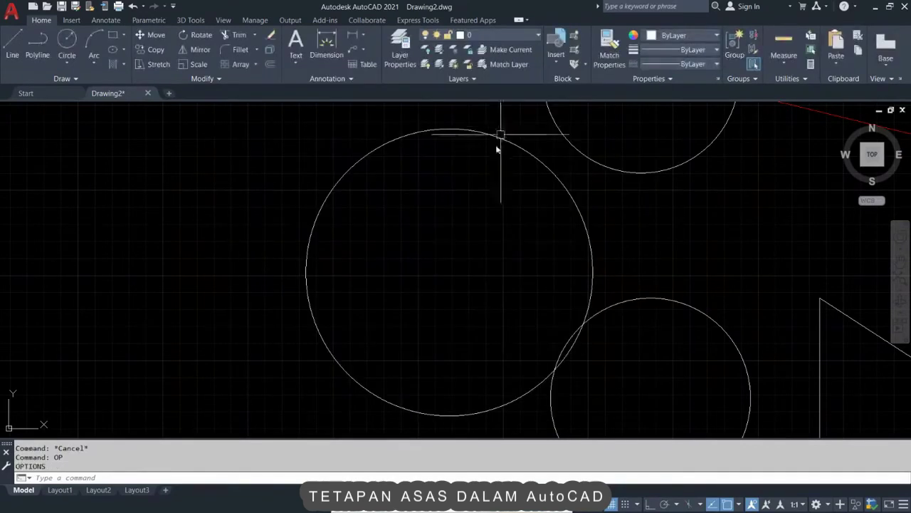
{"action": "key", "text": "Escape"}
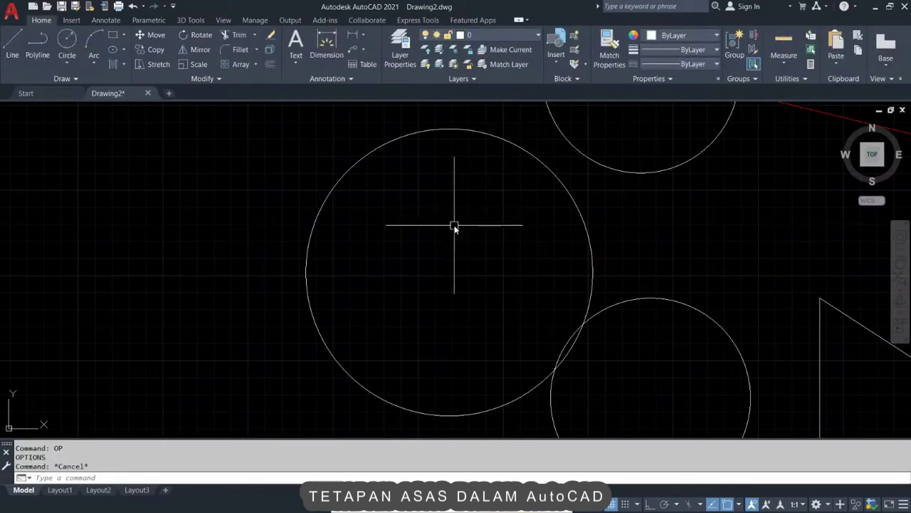
{"action": "type", "text": "m"}
{"action": "key", "text": "Return"}
{"action": "key", "text": "Escape"}
{"action": "key", "text": "Escape"}
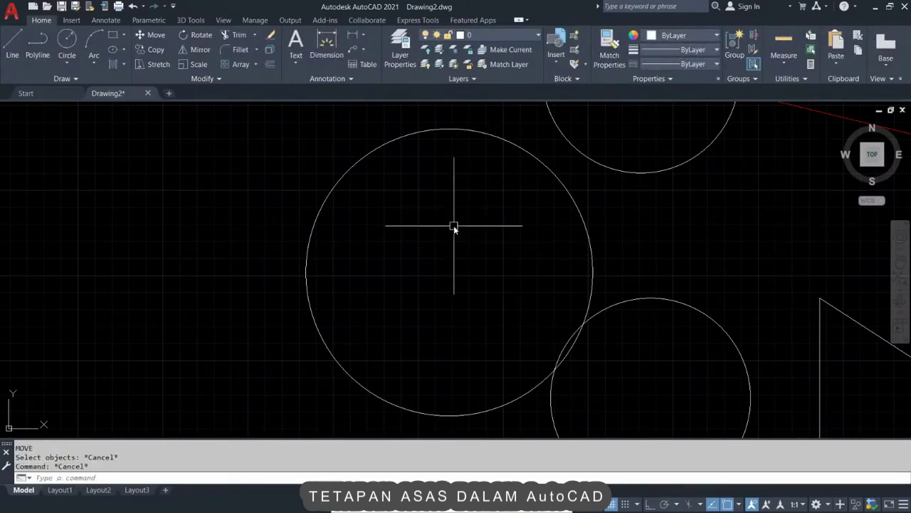
Step: Drag the Aperture Size back to its middle setting and confirm with OK
{"action": "type", "text": "op"}
{"action": "key", "text": "Return"}
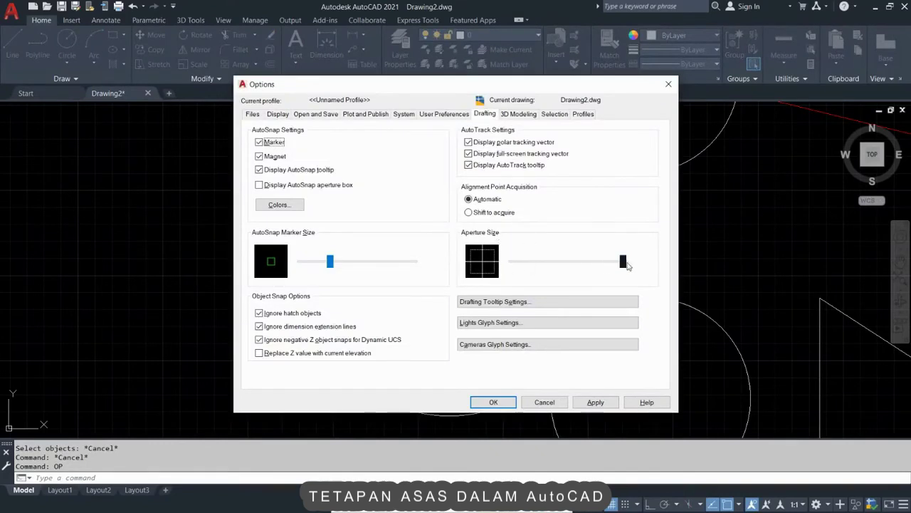
{"action": "mouse_move", "coordinate": [623, 262]}
{"action": "left_mouse_down"}
{"action": "mouse_move", "coordinate": [536, 271]}
{"action": "mouse_move", "coordinate": [556, 274]}
{"action": "left_mouse_up"}
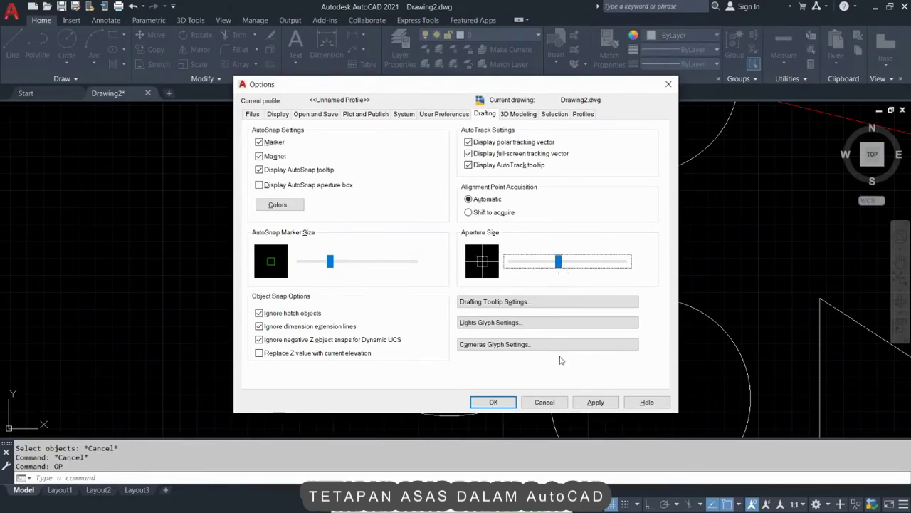
{"action": "left_click", "coordinate": [494, 403]}
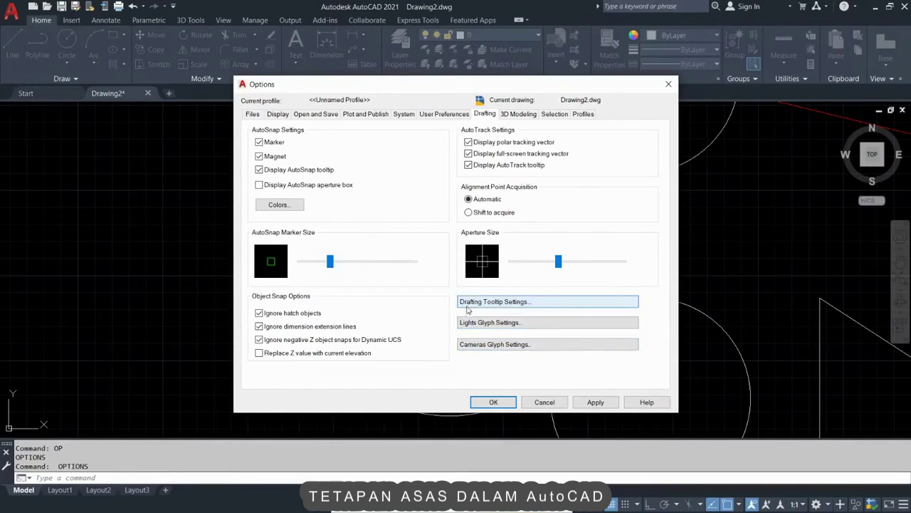
Step: Look over the 3D Modeling settings, then switch to the Selection settings
{"action": "left_click", "coordinate": [517, 114]}
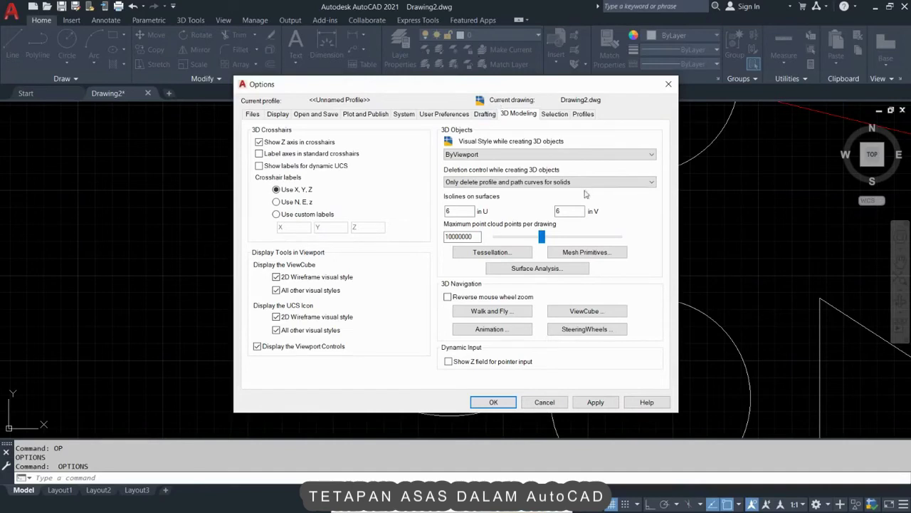
{"action": "left_click", "coordinate": [555, 115]}
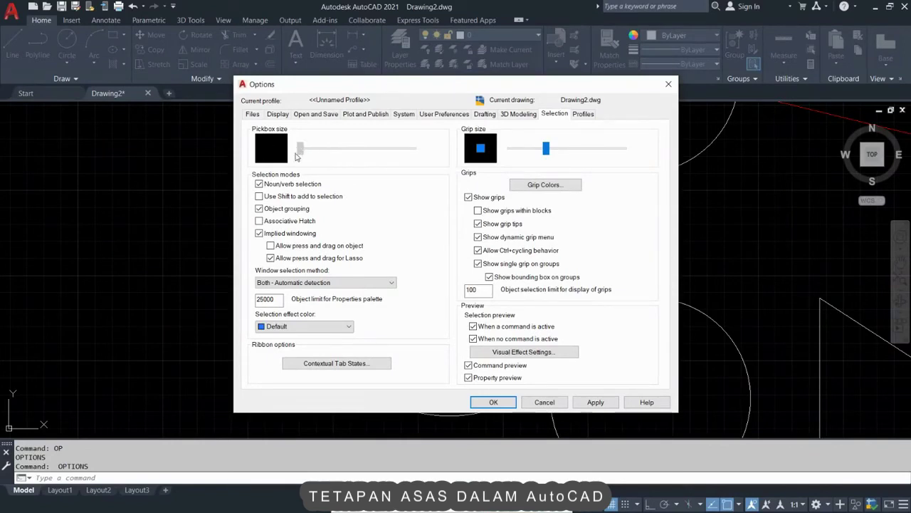
Step: Enlarge the pickbox to its maximum size, apply it, and close Options
{"action": "left_click_drag", "start_coordinate": [381, 156], "coordinate": [496, 164]}
{"action": "left_click", "coordinate": [590, 404]}
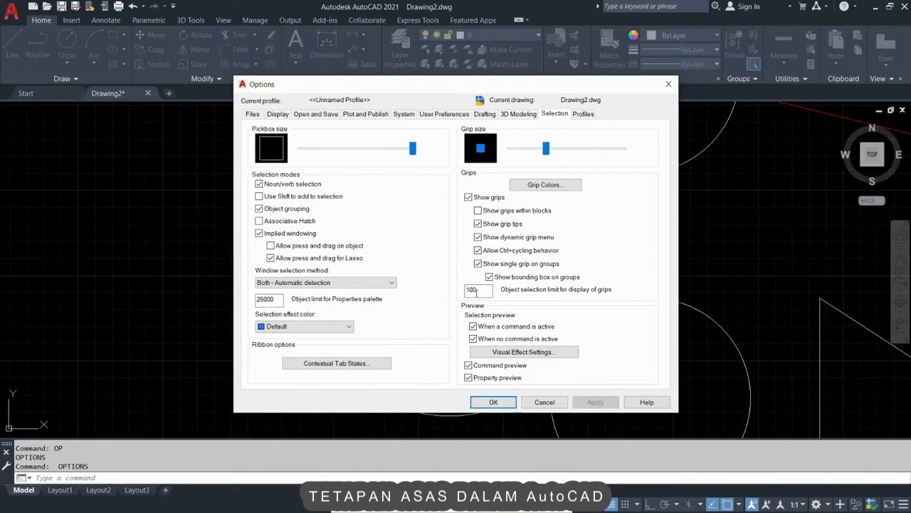
{"action": "left_click", "coordinate": [497, 403]}
{"action": "left_click", "coordinate": [656, 242]}
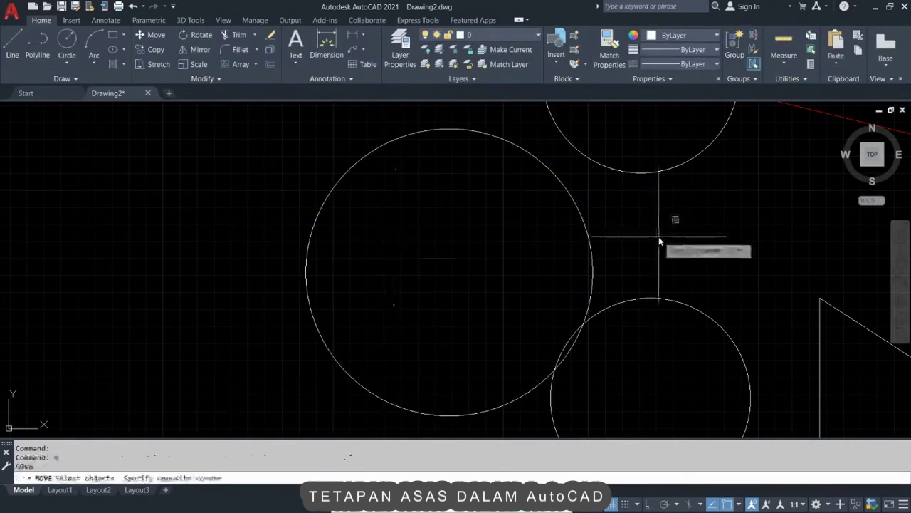
{"action": "key", "text": "Escape"}
Step: Test the large pickbox by picking the top circle with MOVE, then cancel
{"action": "type", "text": "m"}
{"action": "key", "text": "Return"}
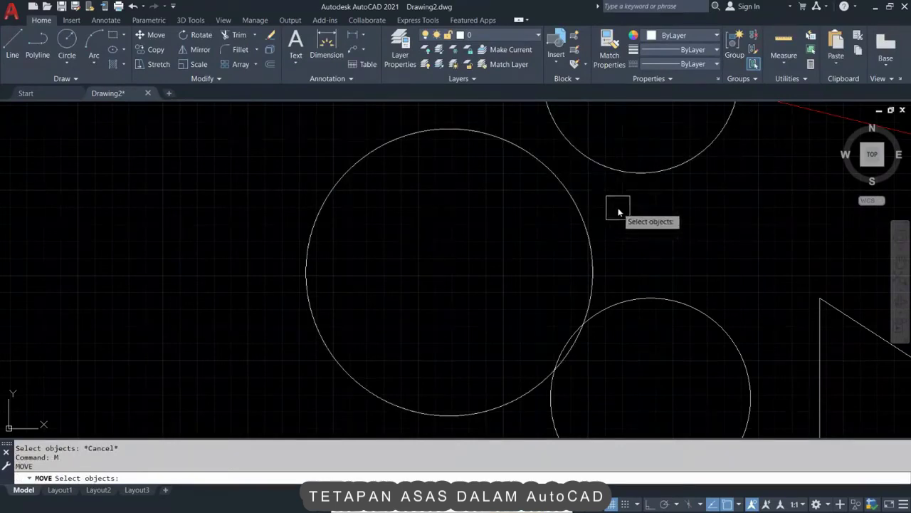
{"action": "scroll", "coordinate": [541, 128], "scroll_direction": "down", "scroll_amount": 3}
{"action": "middle_click_drag", "start_coordinate": [592, 184], "coordinate": [549, 224]}
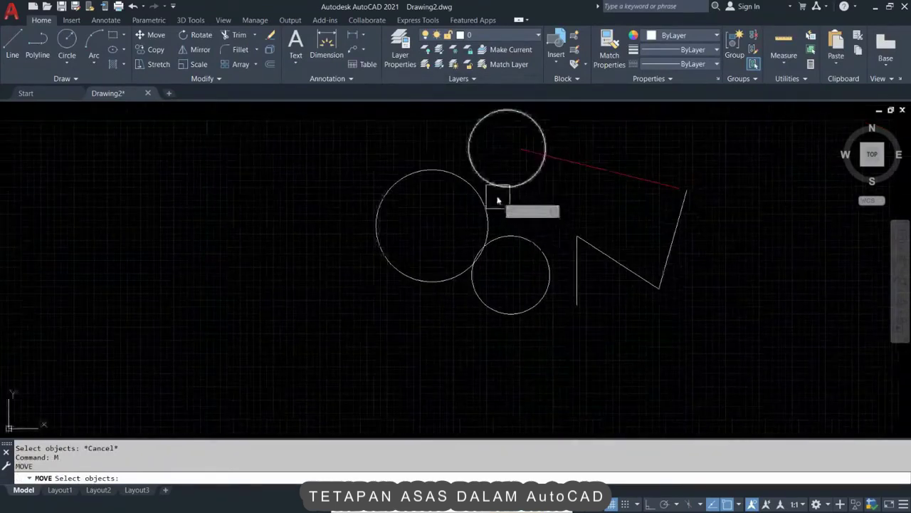
{"action": "left_click", "coordinate": [475, 183]}
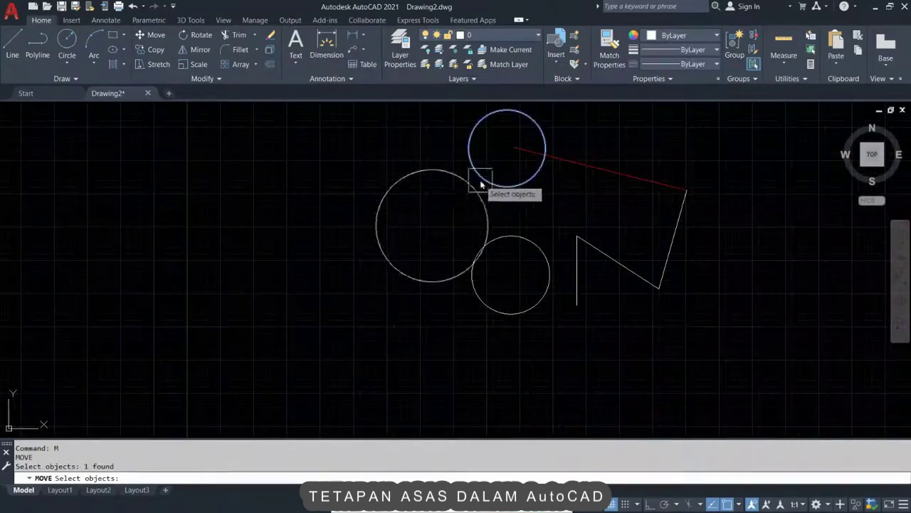
{"action": "key", "text": "Escape"}
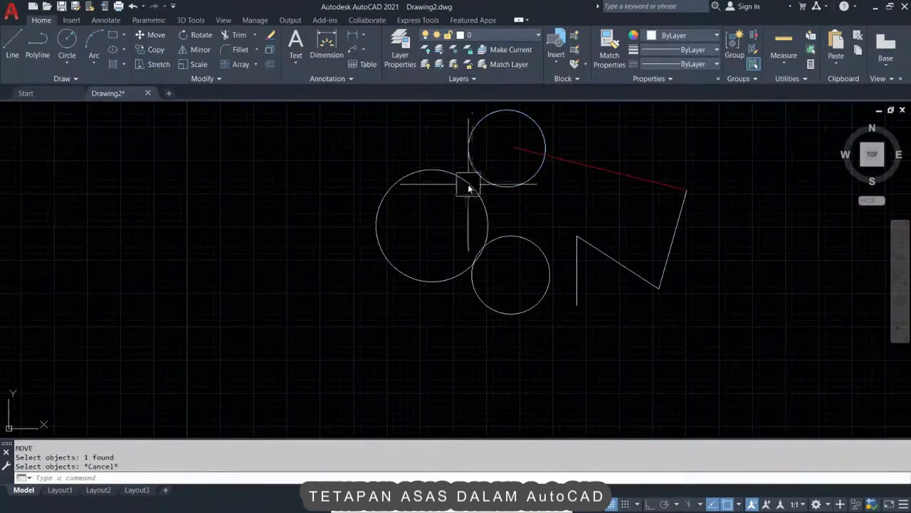
{"action": "key", "text": "Return"}
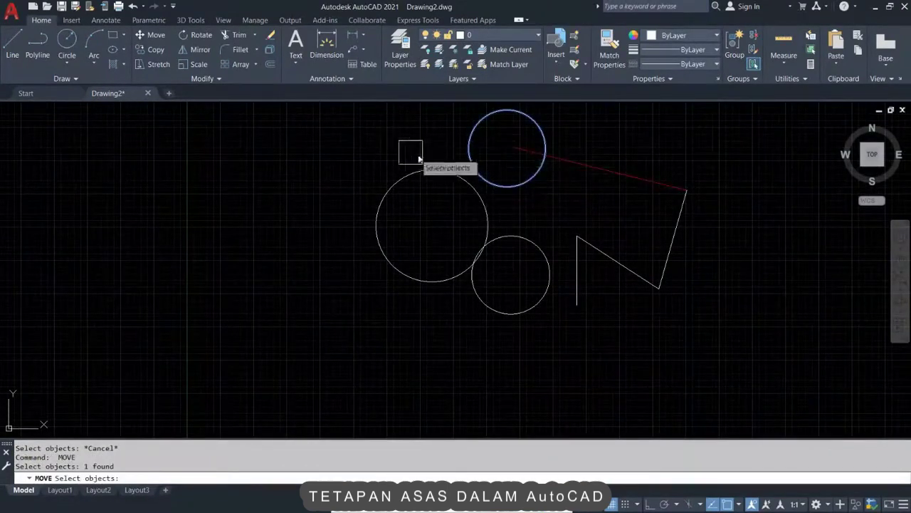
{"action": "key", "text": "Escape"}
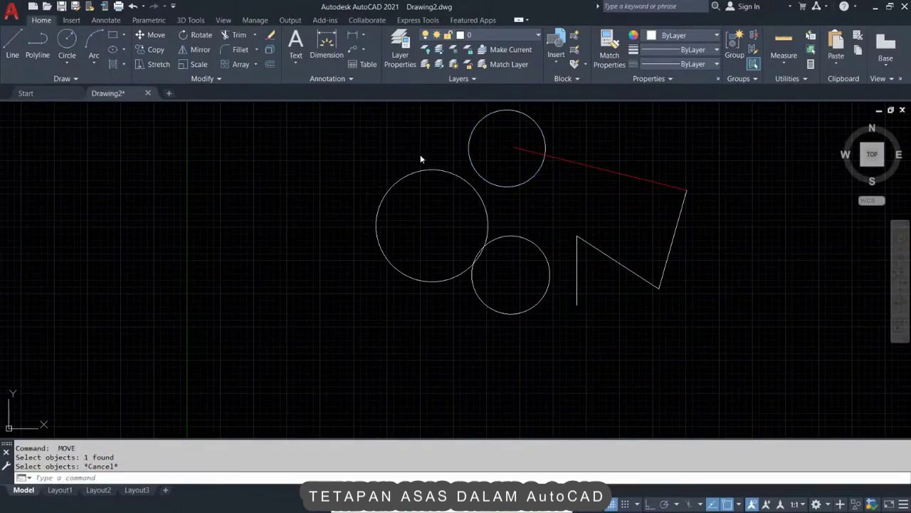
Step: Shrink the pickbox to a small size, apply it, and close Options
{"action": "type", "text": "OP"}
{"action": "key", "text": "Return"}
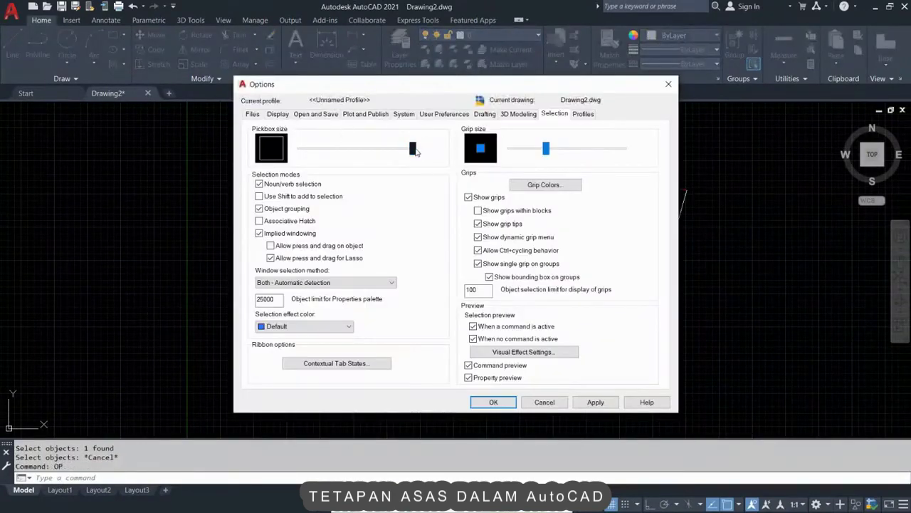
{"action": "left_click_drag", "start_coordinate": [414, 149], "coordinate": [337, 153]}
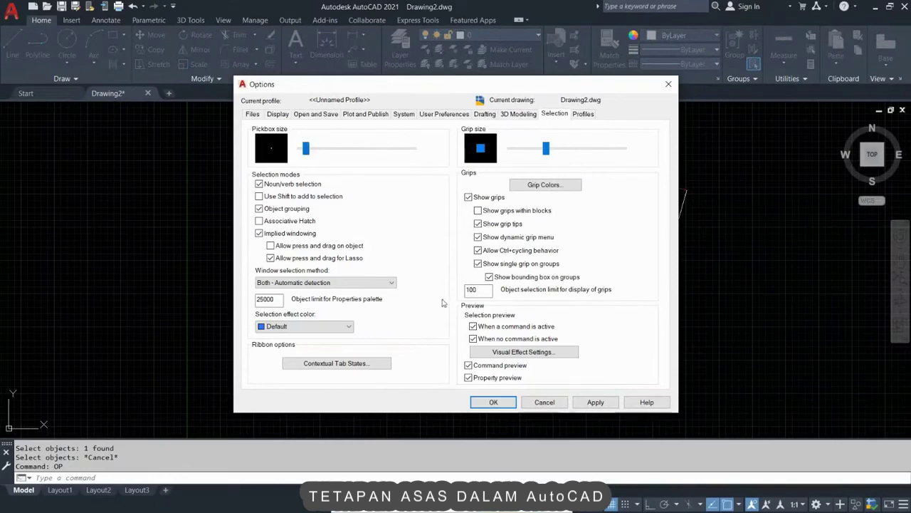
{"action": "left_click", "coordinate": [598, 402]}
{"action": "left_click", "coordinate": [494, 402]}
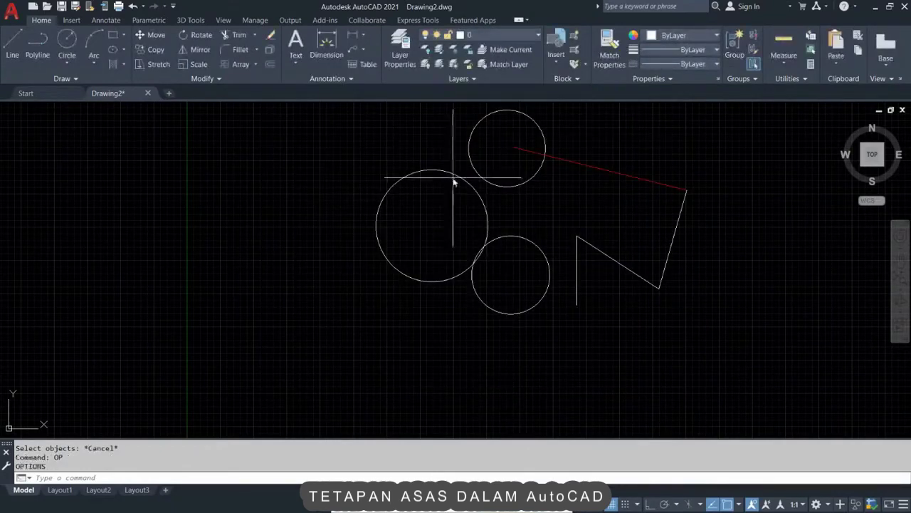
Step: Test the small pickbox with MOVE, cancel, and reopen the Selection options
{"action": "type", "text": "M"}
{"action": "key", "text": "Return"}
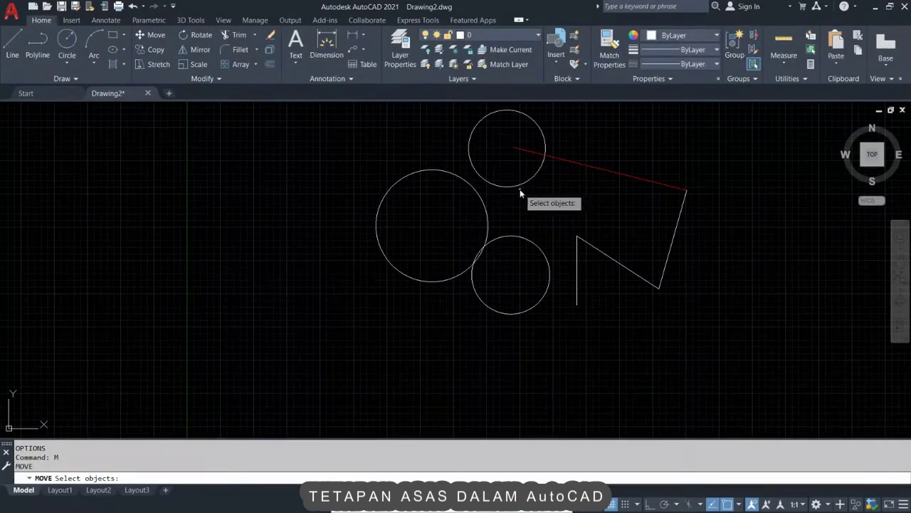
{"action": "scroll", "coordinate": [521, 186], "scroll_direction": "up", "scroll_amount": 10}
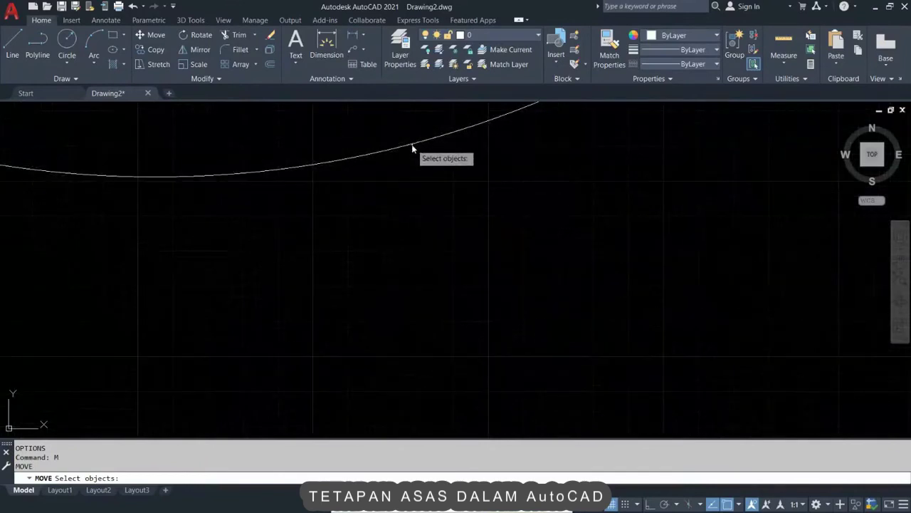
{"action": "key", "text": "Escape"}
{"action": "key", "text": "Escape"}
{"action": "scroll", "coordinate": [536, 261], "scroll_direction": "down", "scroll_amount": 4}
{"action": "key", "text": "Return"}
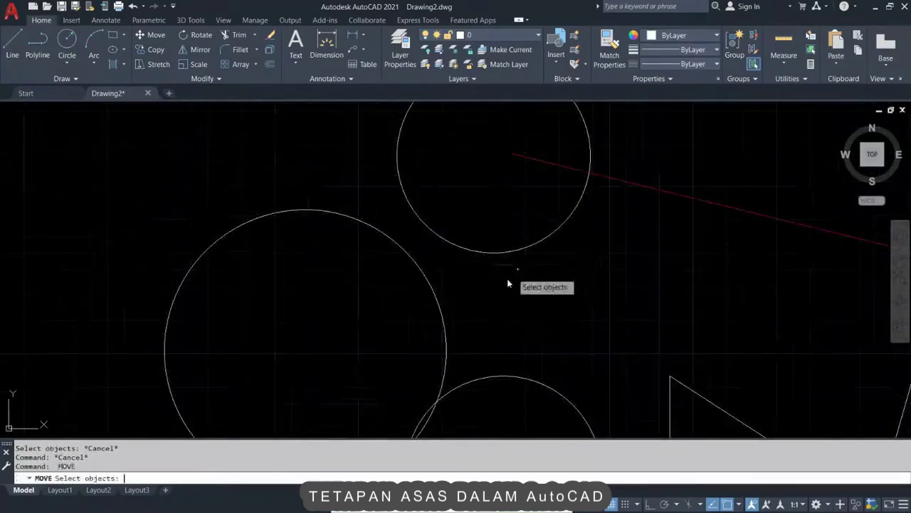
{"action": "key", "text": "Escape"}
{"action": "key", "text": "Escape"}
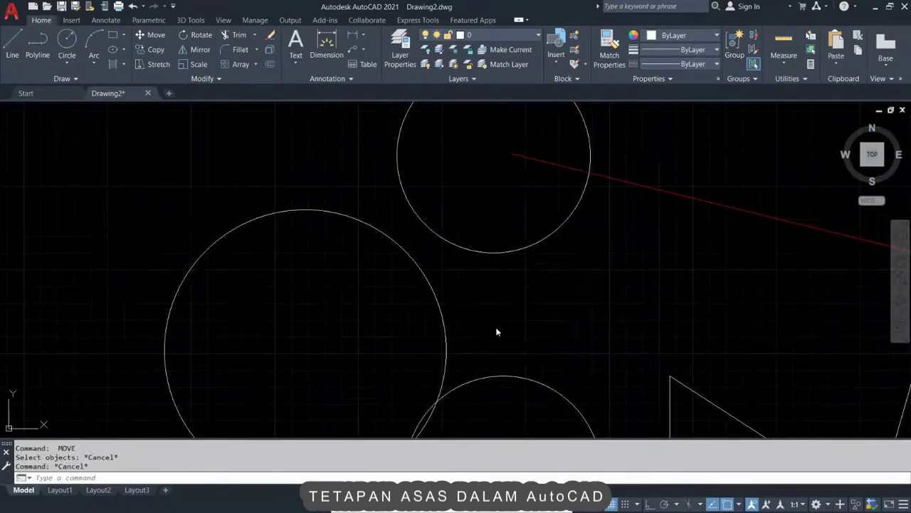
{"action": "type", "text": "OP"}
{"action": "key", "text": "Return"}
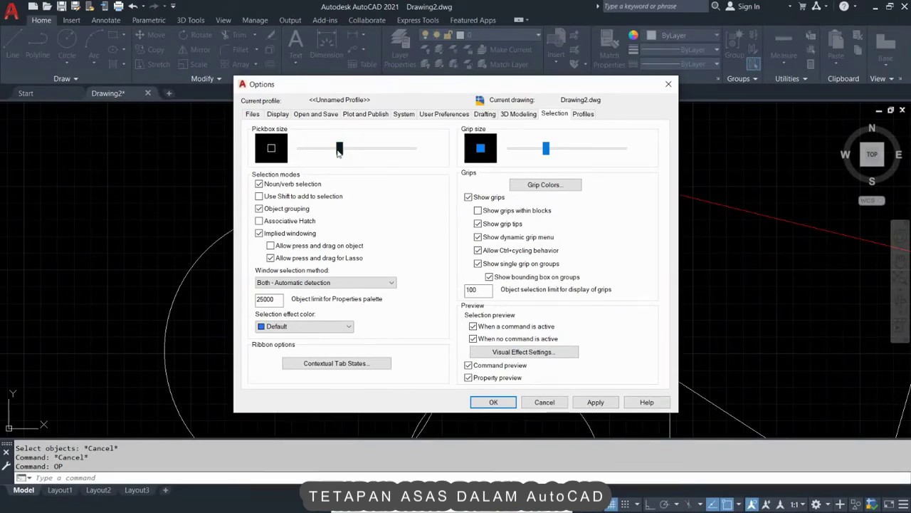
Step: Apply the medium pickbox, test picking three circles and two triangle lines with MOVE, then reopen Options
{"action": "left_click", "coordinate": [595, 402]}
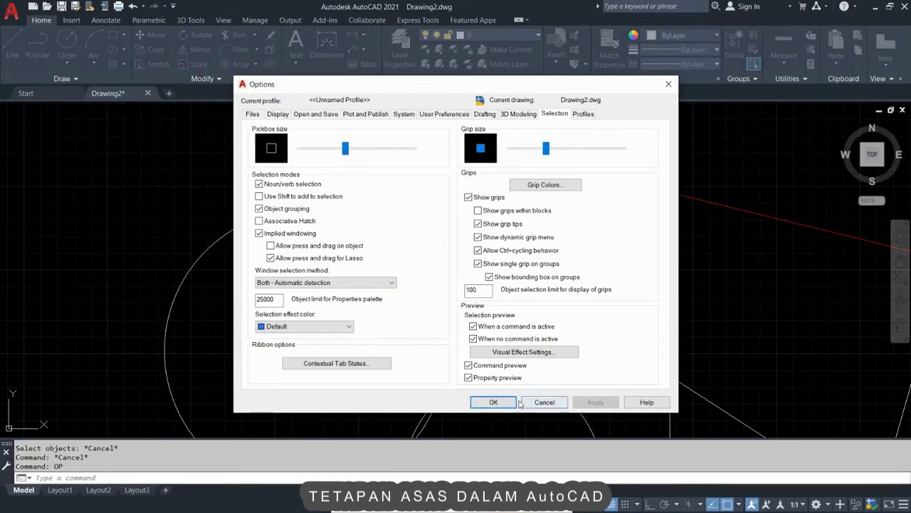
{"action": "left_click", "coordinate": [493, 402]}
{"action": "type", "text": "m"}
{"action": "key", "text": "Return"}
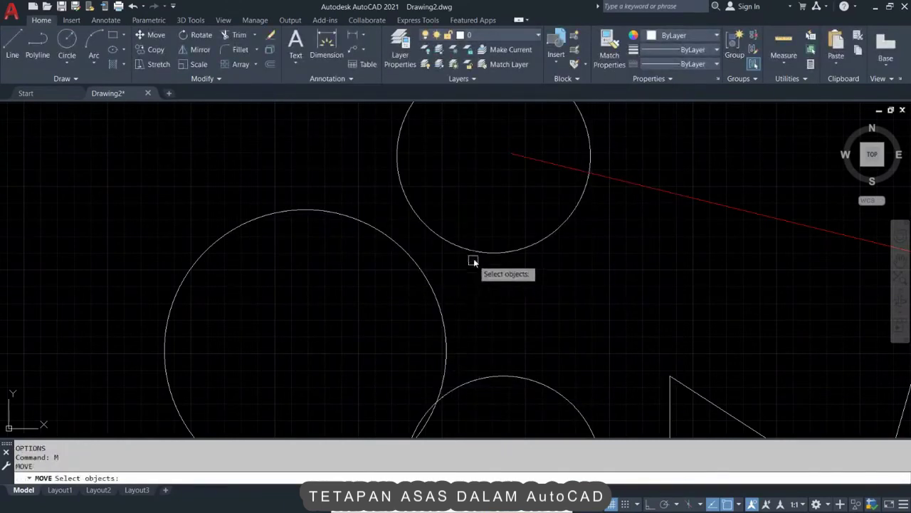
{"action": "left_click", "coordinate": [467, 251]}
{"action": "left_click", "coordinate": [403, 246]}
{"action": "left_click", "coordinate": [496, 386]}
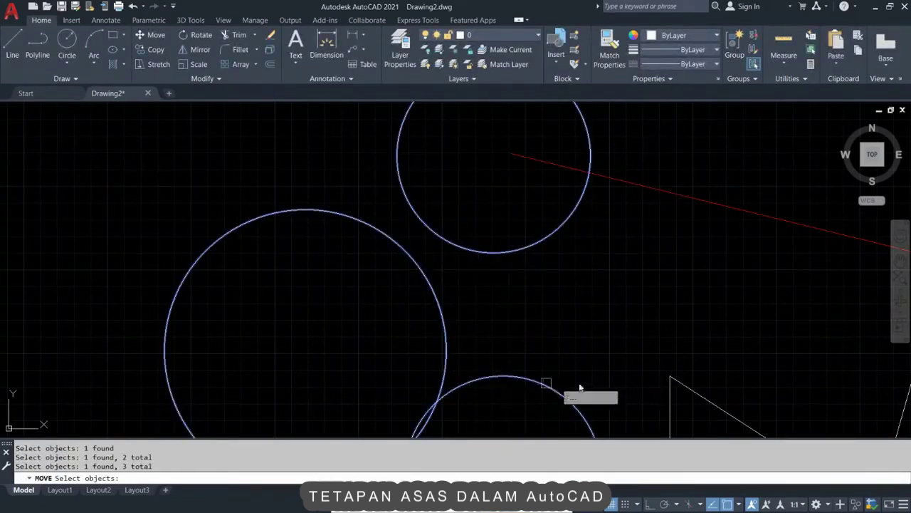
{"action": "left_click", "coordinate": [670, 385]}
{"action": "left_click", "coordinate": [670, 388]}
{"action": "key", "text": "Escape"}
{"action": "key", "text": "Escape"}
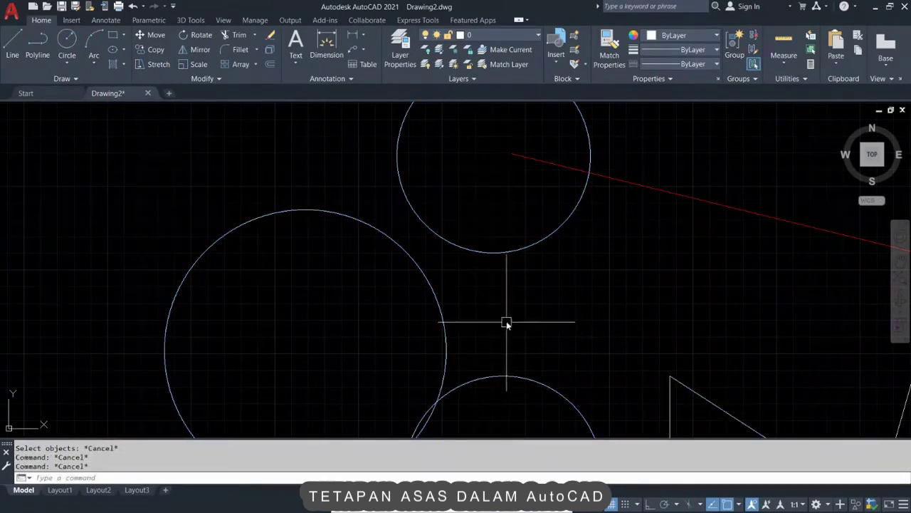
{"action": "type", "text": "OP"}
{"action": "key", "text": "Return"}
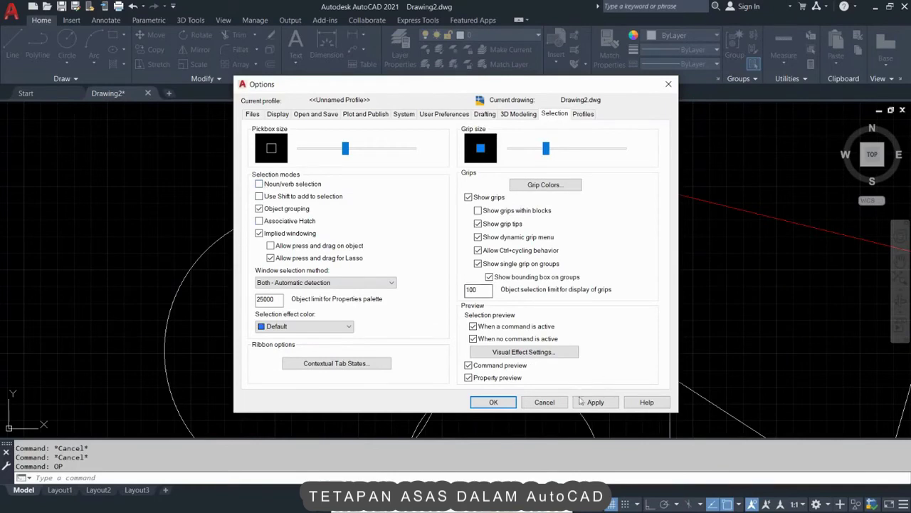
Step: Apply noun/verb selection off, close Options, and test selecting the upper circle
{"action": "left_click", "coordinate": [604, 406]}
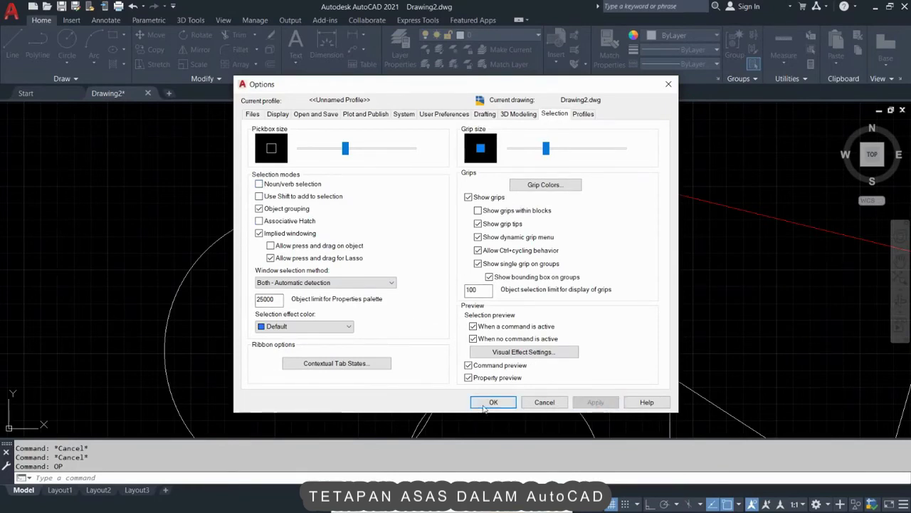
{"action": "left_click", "coordinate": [484, 404]}
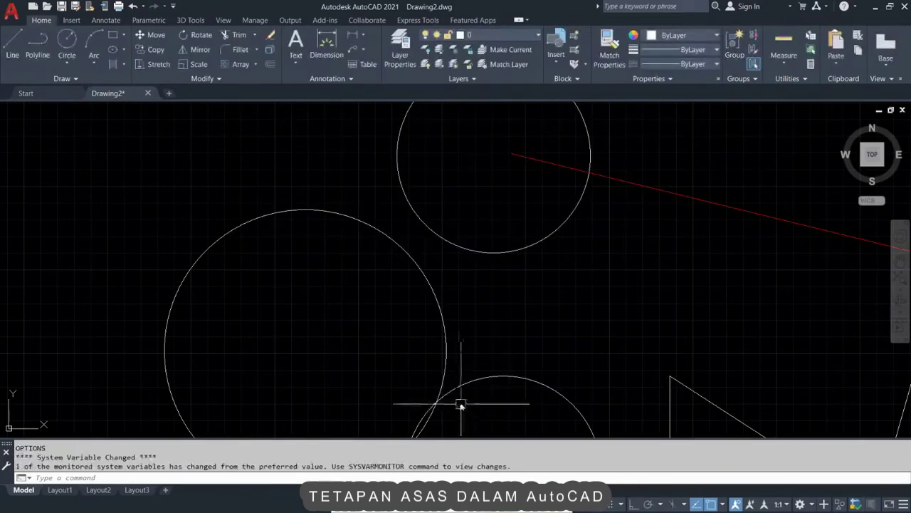
{"action": "left_click", "coordinate": [510, 252]}
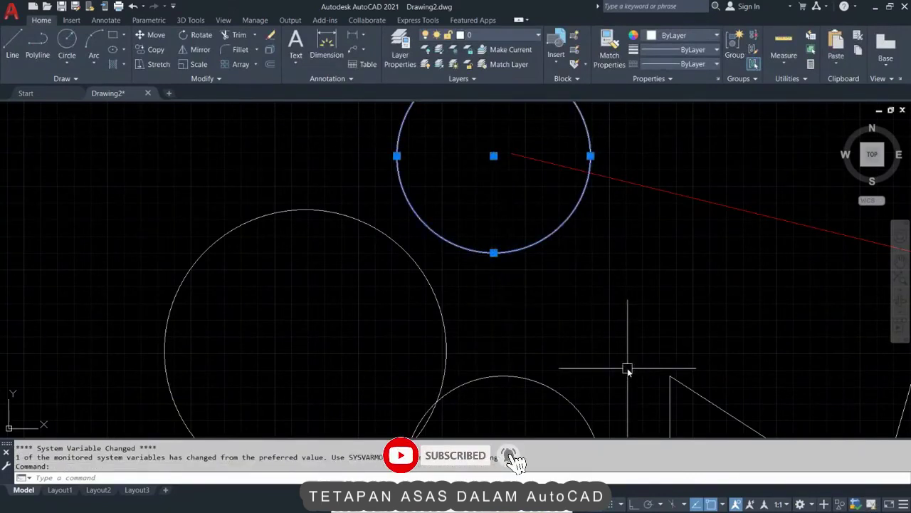
{"action": "key", "text": "Escape"}
{"action": "key", "text": "Escape"}
{"action": "key", "text": "Escape"}
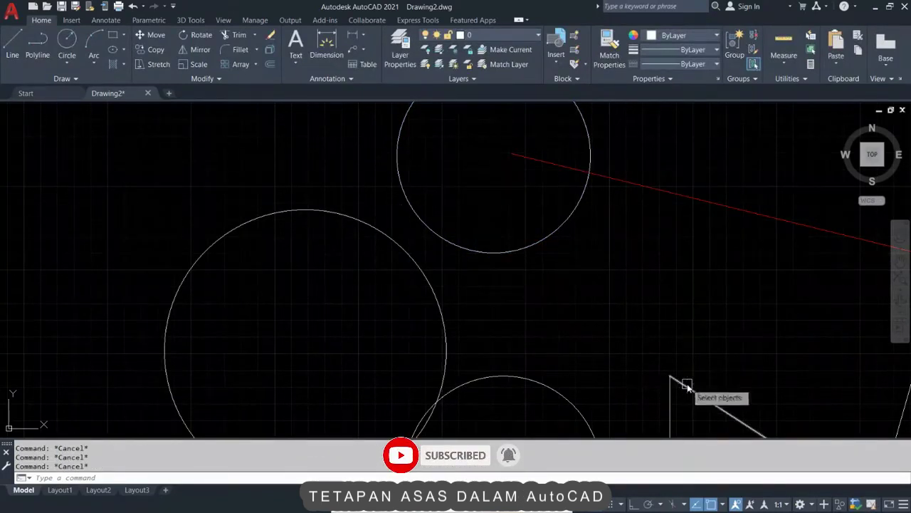
{"action": "type", "text": "M"}
{"action": "scroll", "coordinate": [495, 304], "scroll_direction": "down", "scroll_amount": 2}
Step: Start a move of the upper circle, then cancel it, leaving the circle in place
{"action": "left_click", "coordinate": [470, 214]}
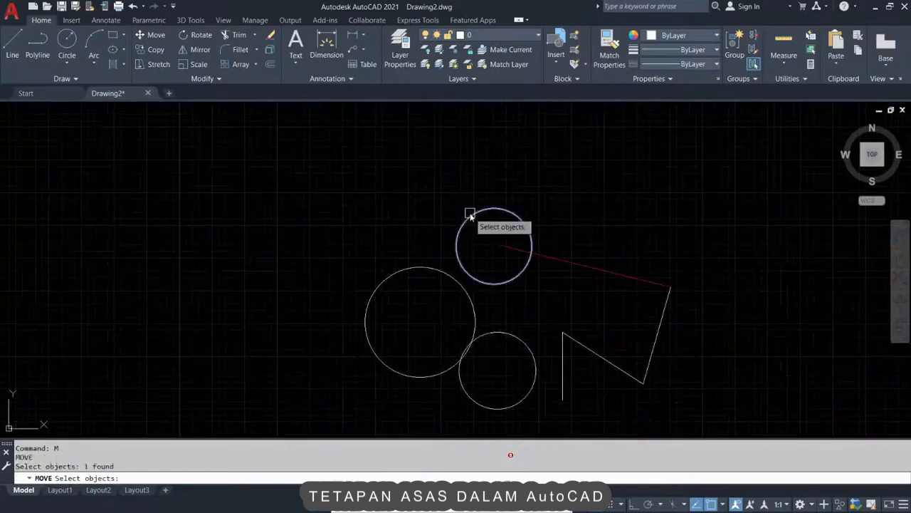
{"action": "key", "text": "Return"}
{"action": "left_click", "coordinate": [448, 206]}
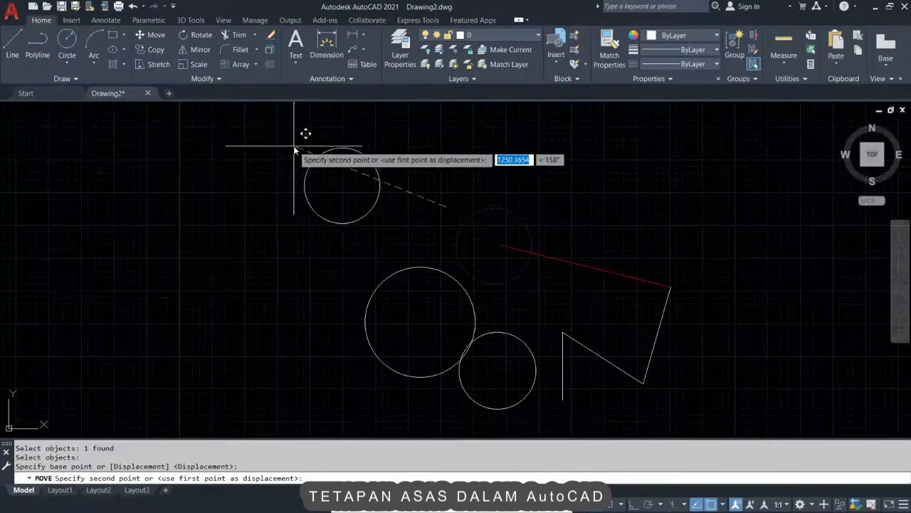
{"action": "key", "text": "Escape"}
{"action": "key", "text": "Escape"}
{"action": "key", "text": "Escape"}
{"action": "key", "text": "Escape"}
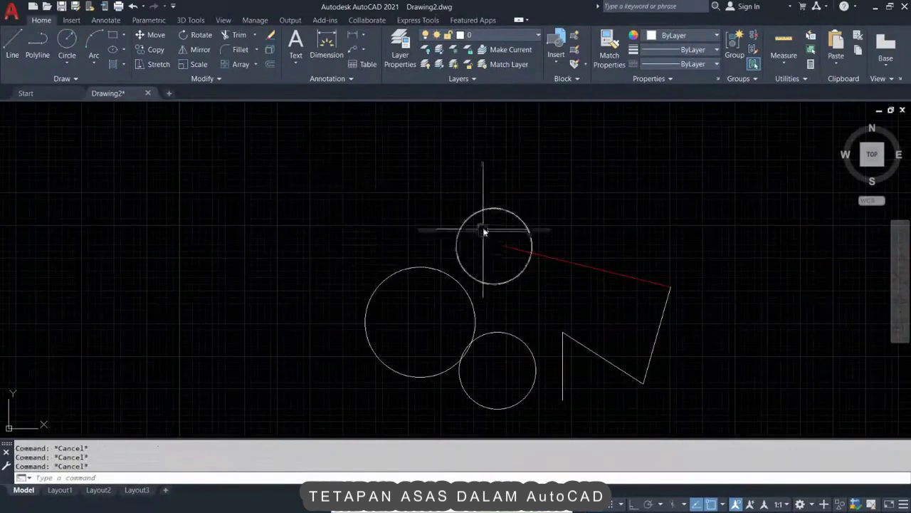
Step: Move the upper circle further left and recentre the view on it
{"action": "key", "text": "Return"}
{"action": "left_click", "coordinate": [474, 211]}
{"action": "key", "text": "Return"}
{"action": "left_click", "coordinate": [484, 214]}
{"action": "left_click", "coordinate": [213, 193]}
{"action": "scroll", "coordinate": [236, 210], "scroll_direction": "up", "scroll_amount": 2}
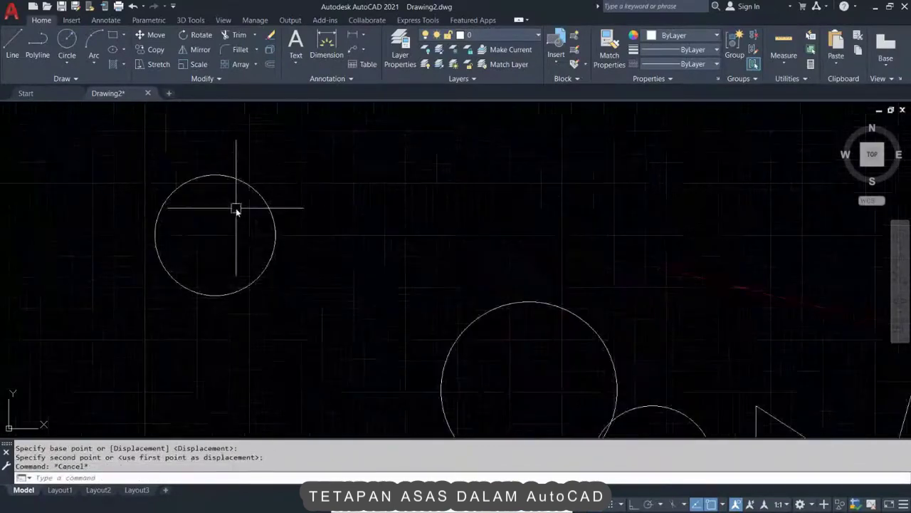
{"action": "middle_click_drag", "start_coordinate": [236, 210], "coordinate": [380, 220]}
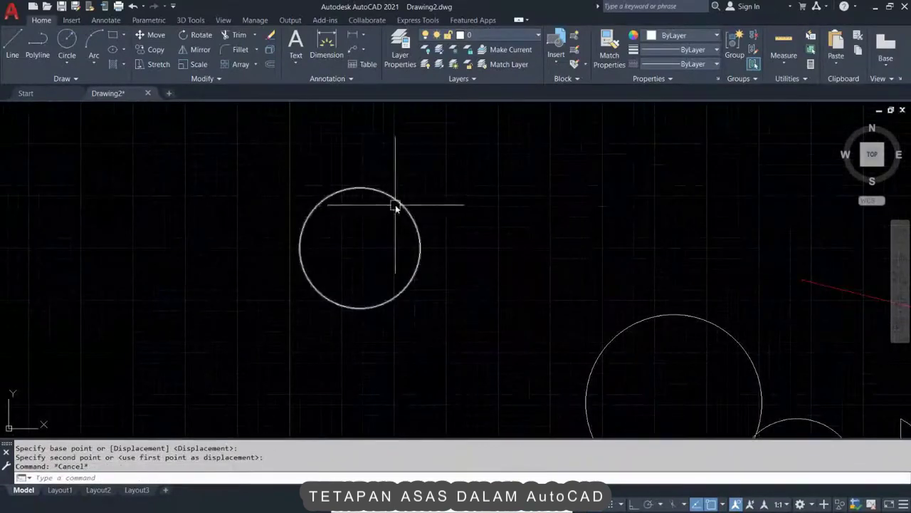
Step: After a cancelled move on the selected circle, re-enable noun/verb selection in Options
{"action": "left_click", "coordinate": [394, 198]}
{"action": "type", "text": "m"}
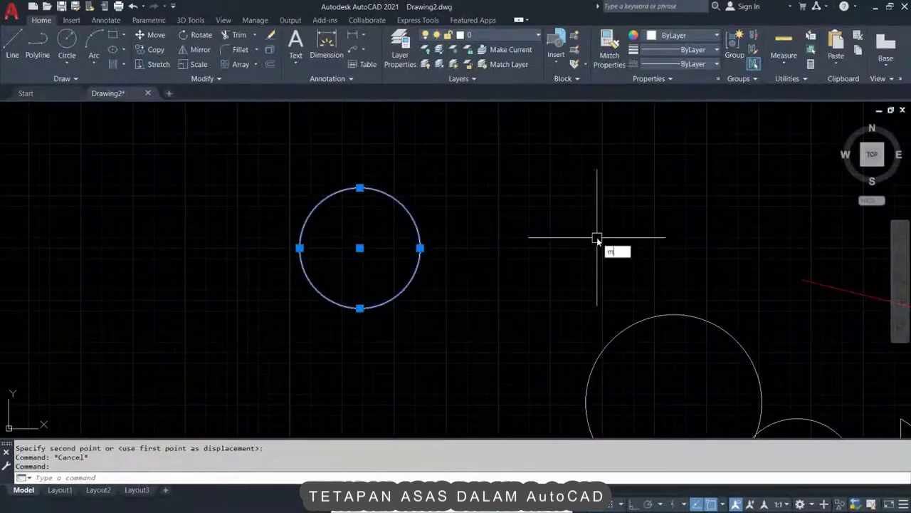
{"action": "key", "text": "Return"}
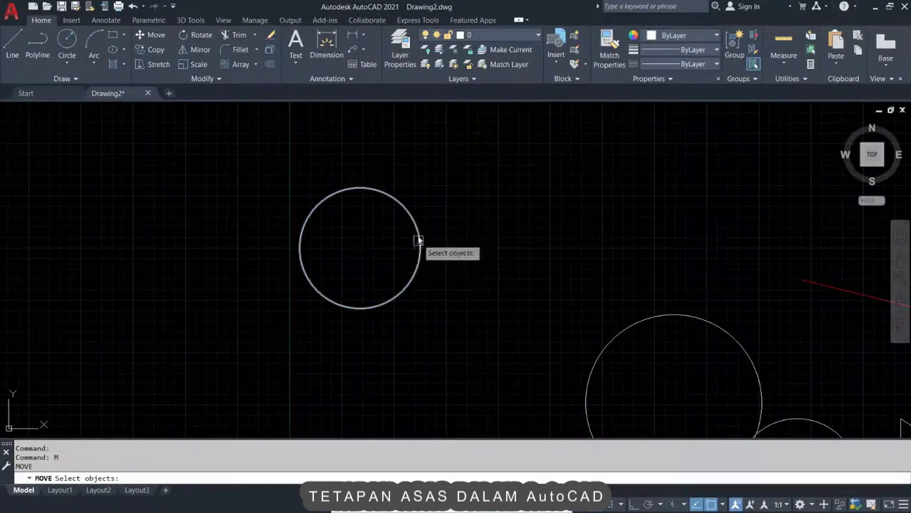
{"action": "key", "text": "Escape"}
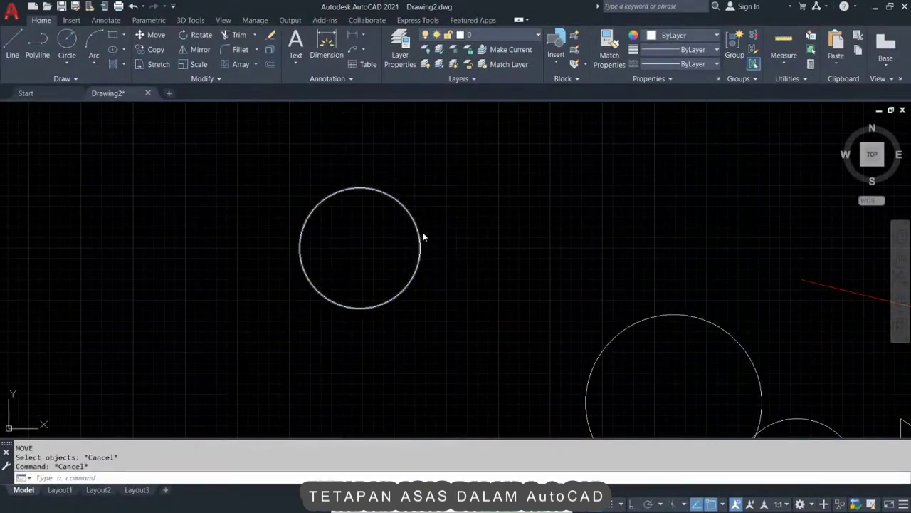
{"action": "type", "text": "op"}
{"action": "key", "text": "Return"}
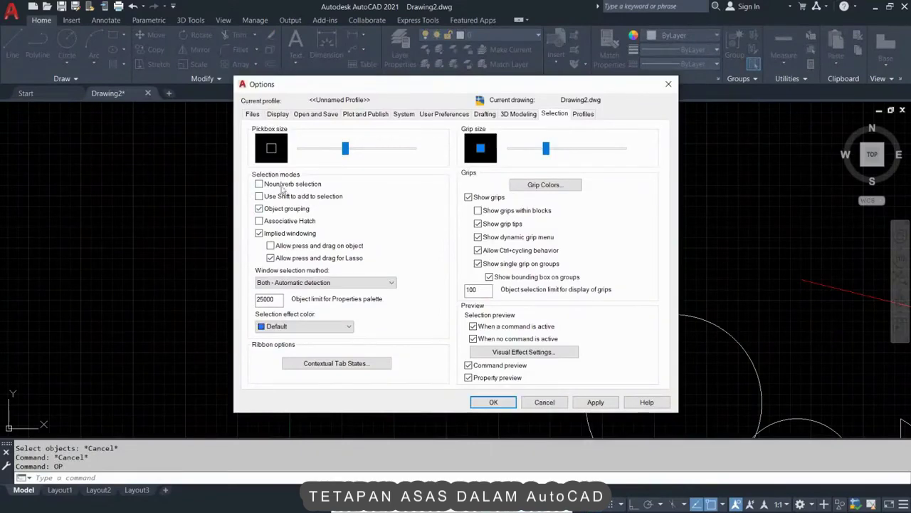
{"action": "left_click", "coordinate": [597, 403]}
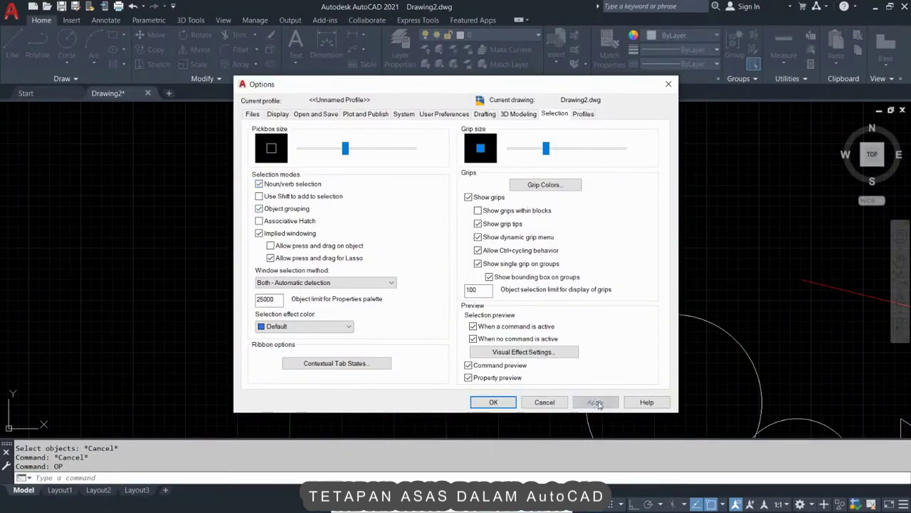
{"action": "left_click", "coordinate": [493, 403]}
Step: Move the circle from its centre further up and to the right
{"action": "type", "text": "m"}
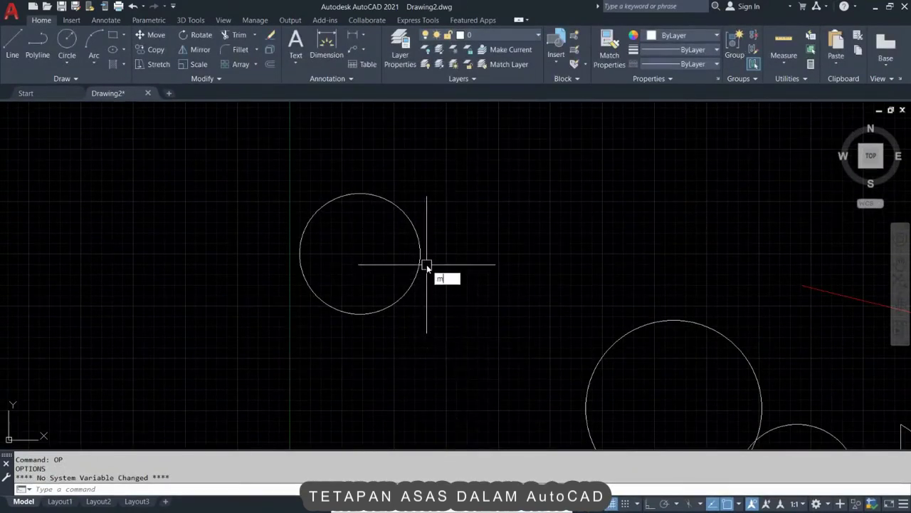
{"action": "key", "text": "Return"}
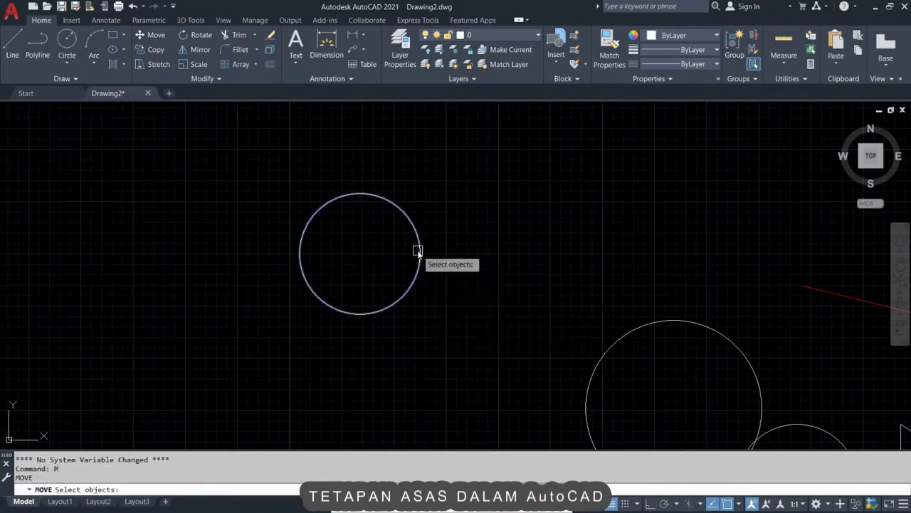
{"action": "left_click", "coordinate": [418, 250]}
{"action": "key", "text": "Return"}
{"action": "left_click", "coordinate": [359, 253]}
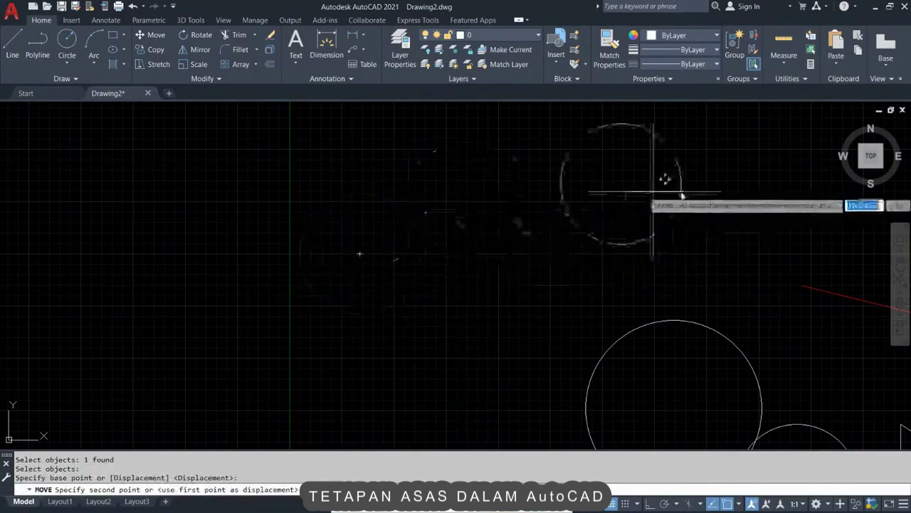
{"action": "left_click", "coordinate": [593, 202]}
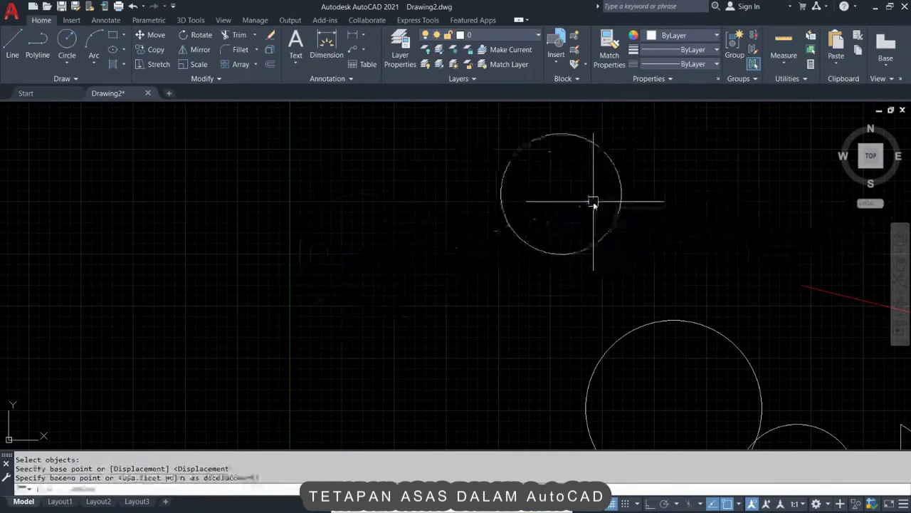
Step: Preselect the top circle and move it to a new upper-left spot
{"action": "left_click", "coordinate": [579, 255]}
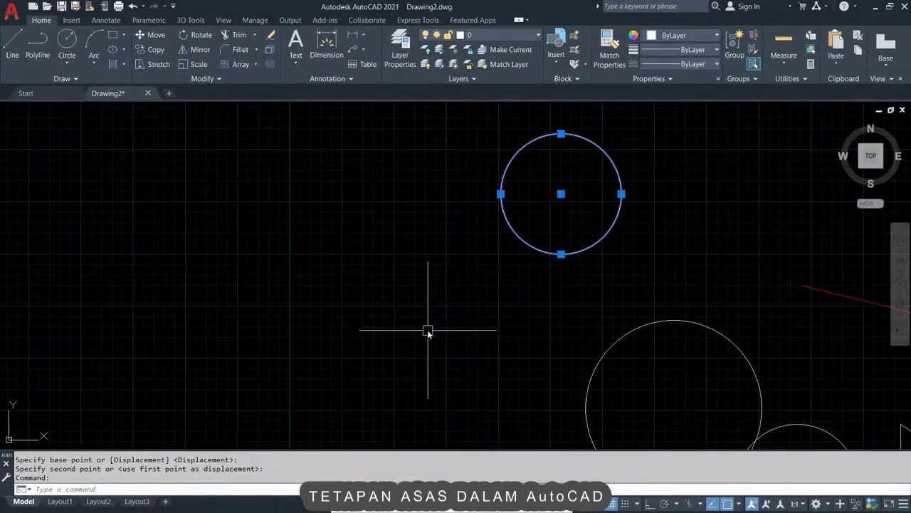
{"action": "type", "text": "m"}
{"action": "key", "text": "Return"}
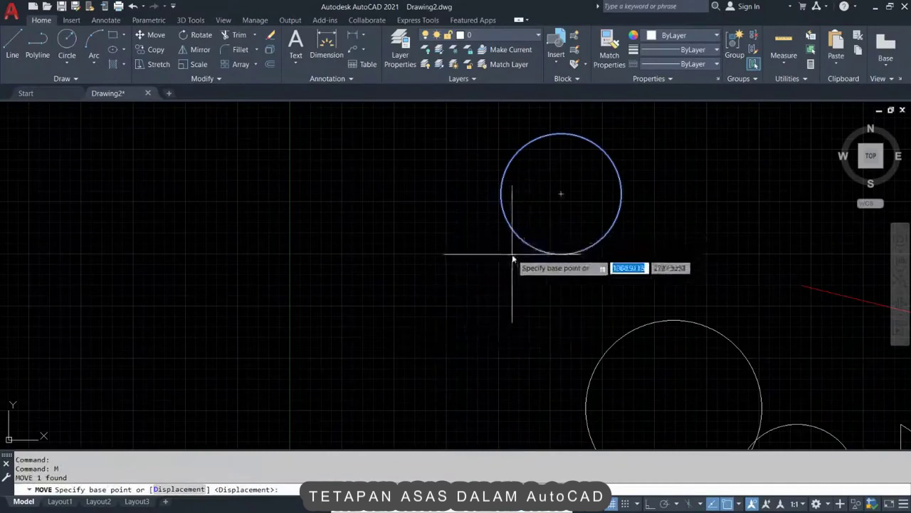
{"action": "left_click", "coordinate": [511, 256]}
{"action": "left_click", "coordinate": [289, 240]}
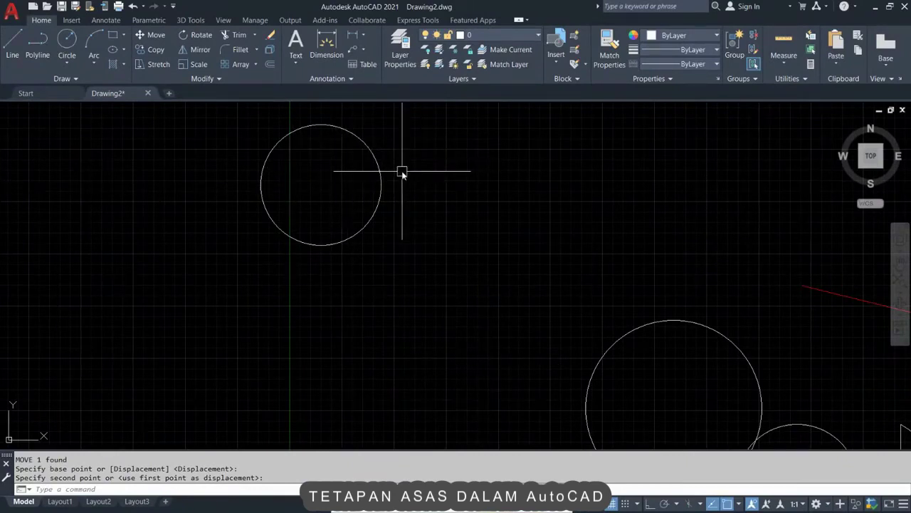
Step: Move the upper circle from its centre to a new position on the right
{"action": "type", "text": "m"}
{"action": "key", "text": "Return"}
{"action": "left_click", "coordinate": [380, 174]}
{"action": "key", "text": "Return"}
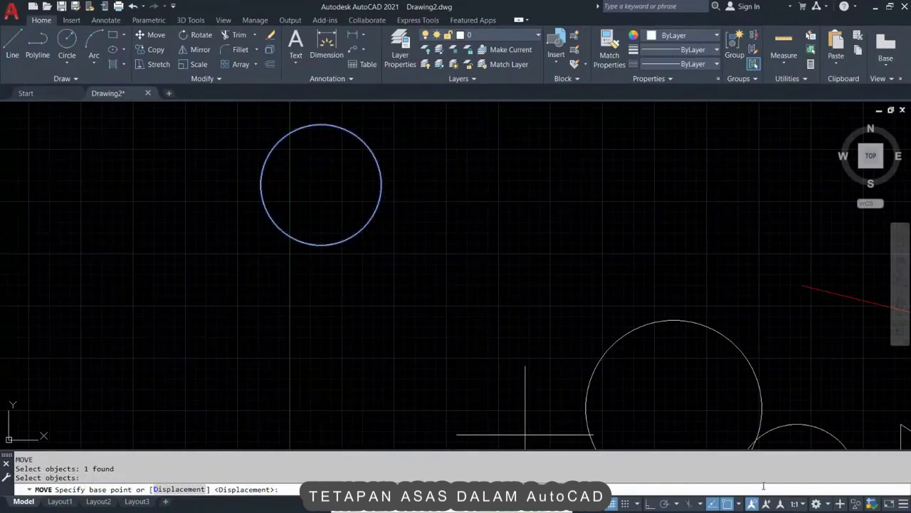
{"action": "key", "text": "super"}
{"action": "key", "text": "super"}
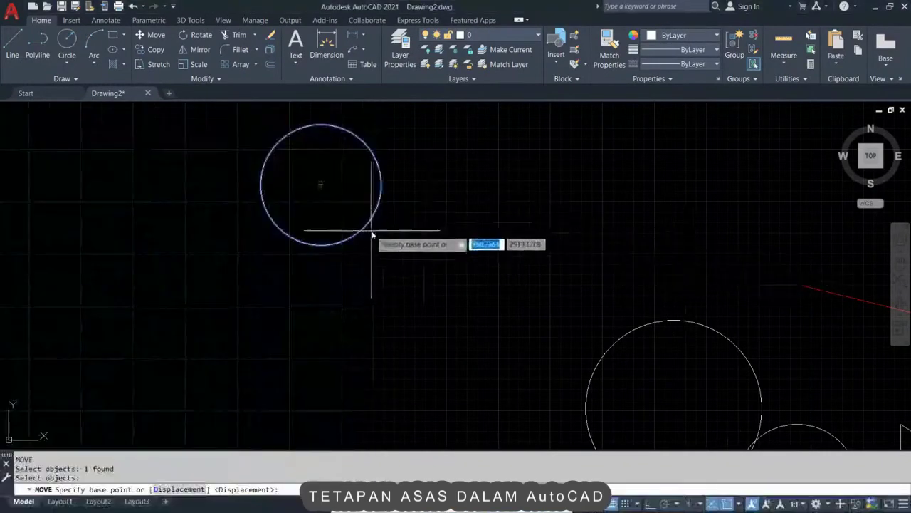
{"action": "left_click", "coordinate": [372, 235]}
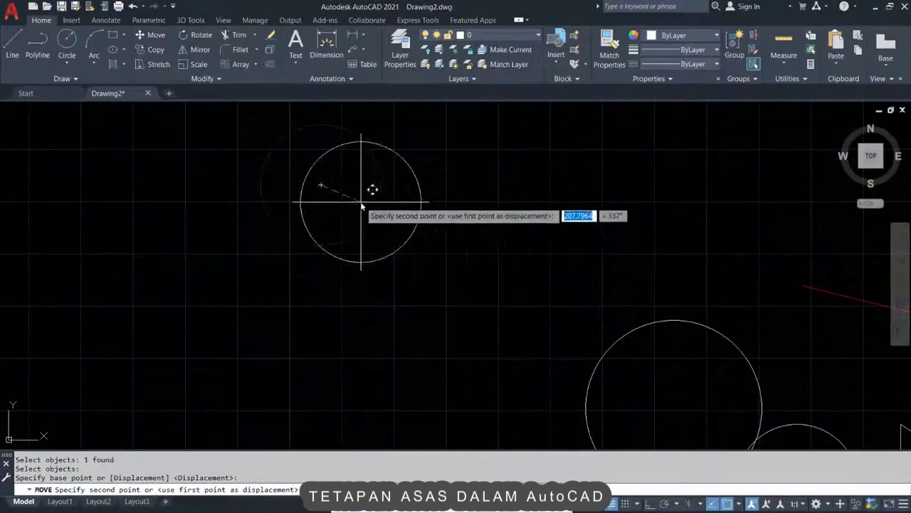
{"action": "left_click", "coordinate": [547, 168]}
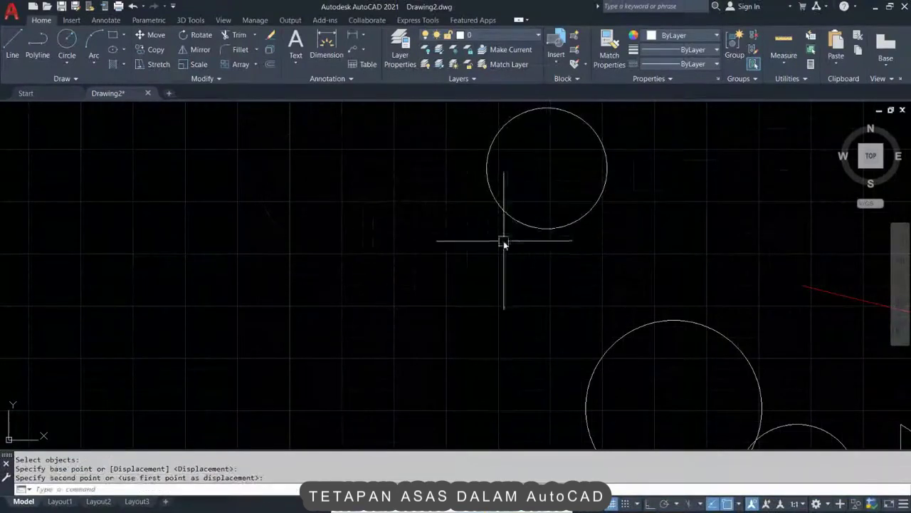
Step: Begin another move of the upper circle, cancel it, and reopen Options
{"action": "left_click", "coordinate": [517, 182]}
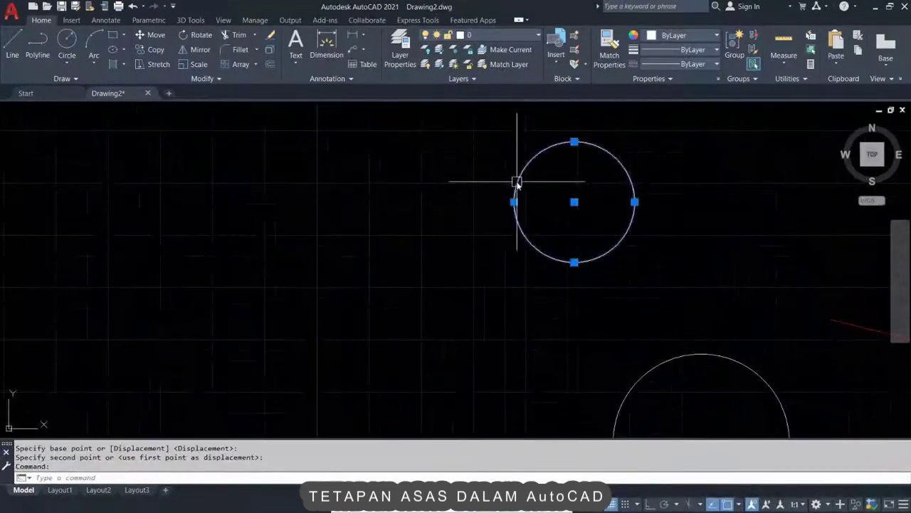
{"action": "type", "text": "m"}
{"action": "key", "text": "Return"}
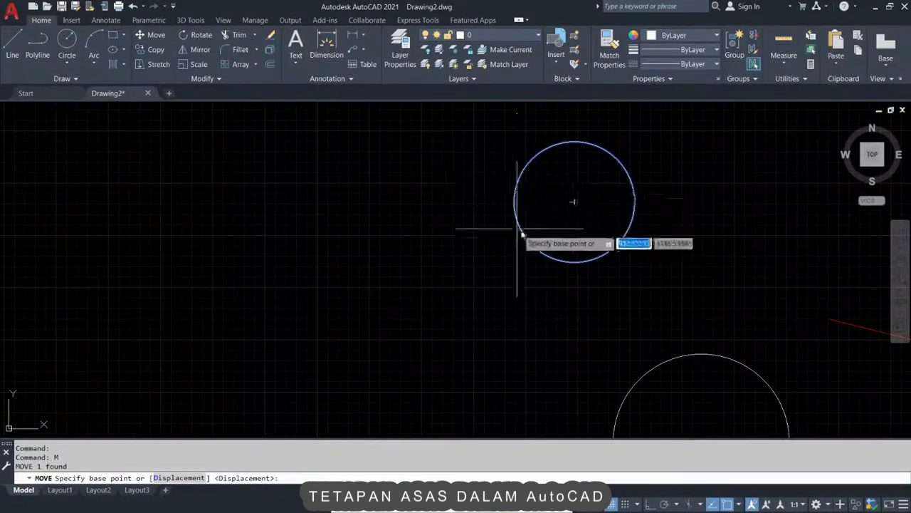
{"action": "left_click", "coordinate": [574, 202]}
{"action": "key", "text": "Escape"}
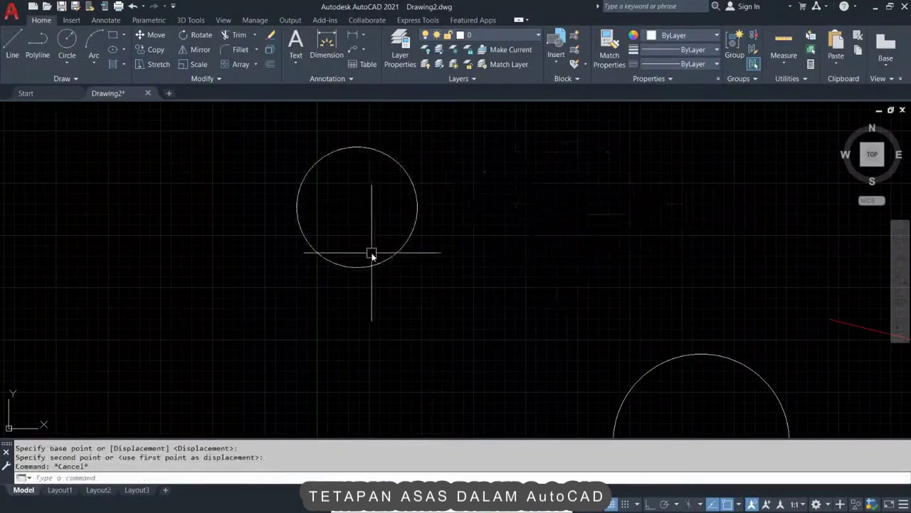
{"action": "type", "text": "p"}
{"action": "key", "text": "Escape"}
{"action": "key", "text": "Escape"}
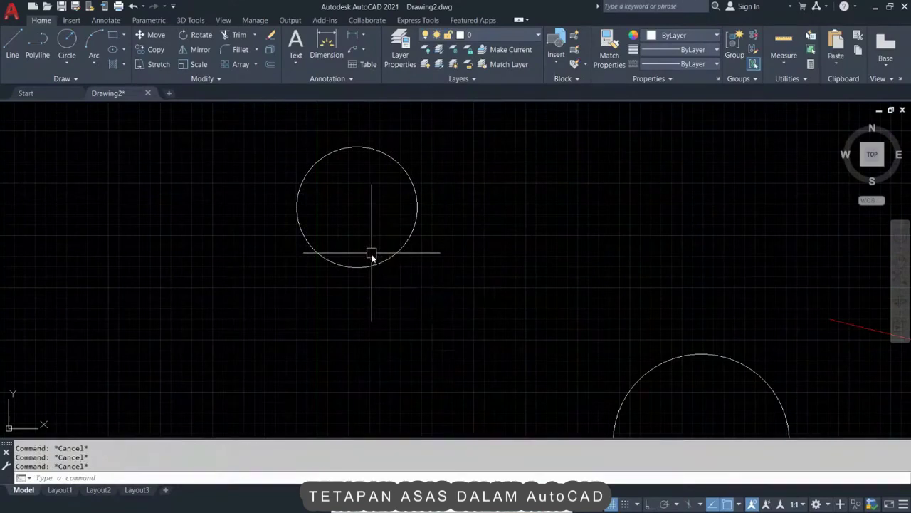
{"action": "type", "text": "op"}
{"action": "key", "text": "Return"}
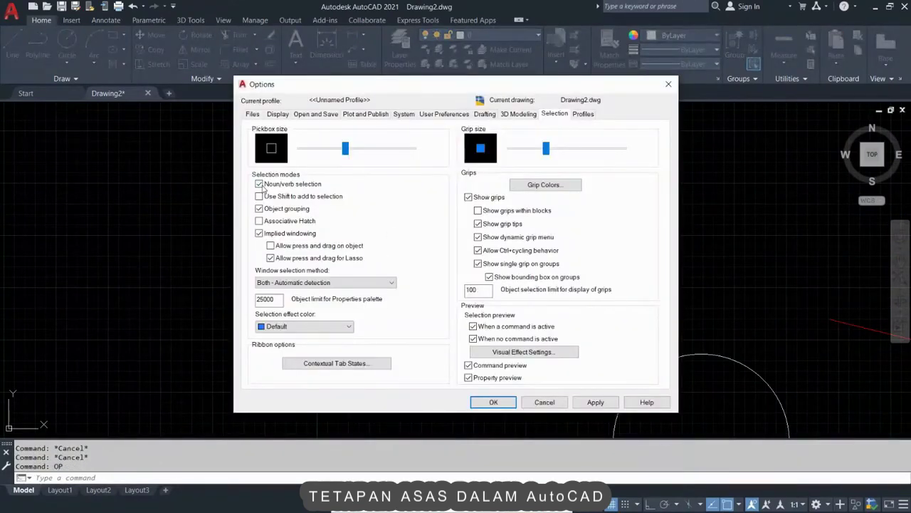
Step: Apply the selection settings, then move the circle further right
{"action": "left_click", "coordinate": [596, 402]}
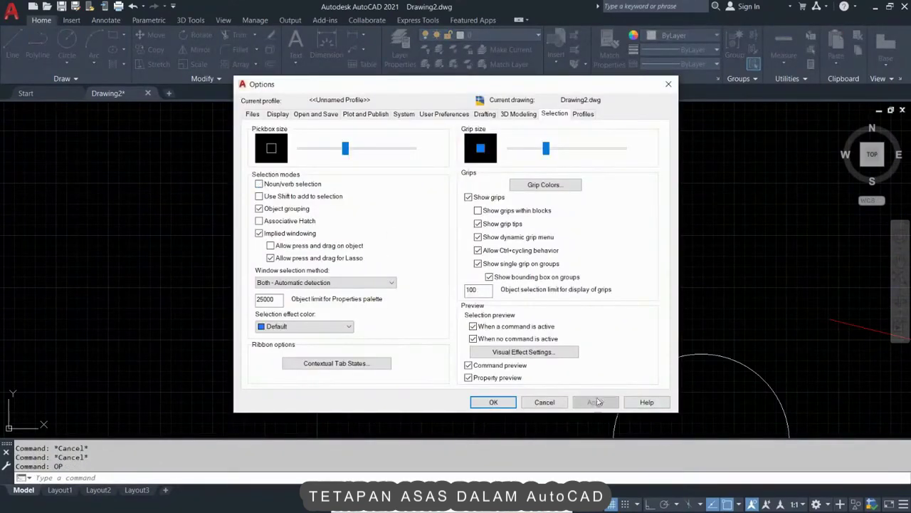
{"action": "left_click", "coordinate": [492, 402]}
{"action": "type", "text": "m"}
{"action": "key", "text": "Return"}
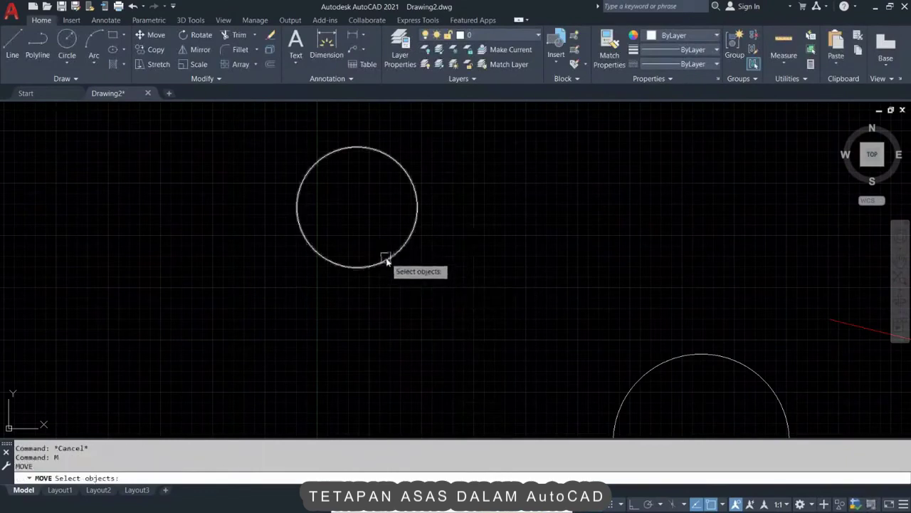
{"action": "left_click", "coordinate": [385, 260]}
{"action": "key", "text": "Return"}
{"action": "left_click", "coordinate": [363, 240]}
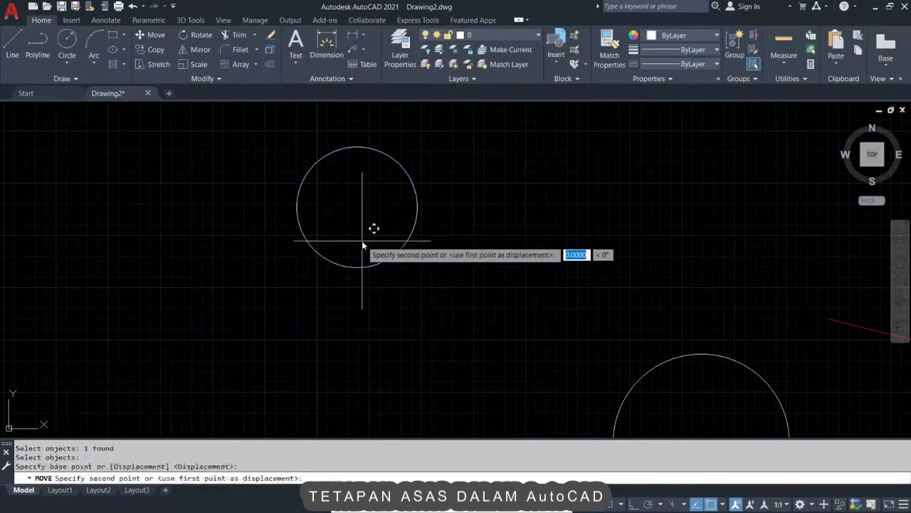
{"action": "left_click", "coordinate": [573, 236]}
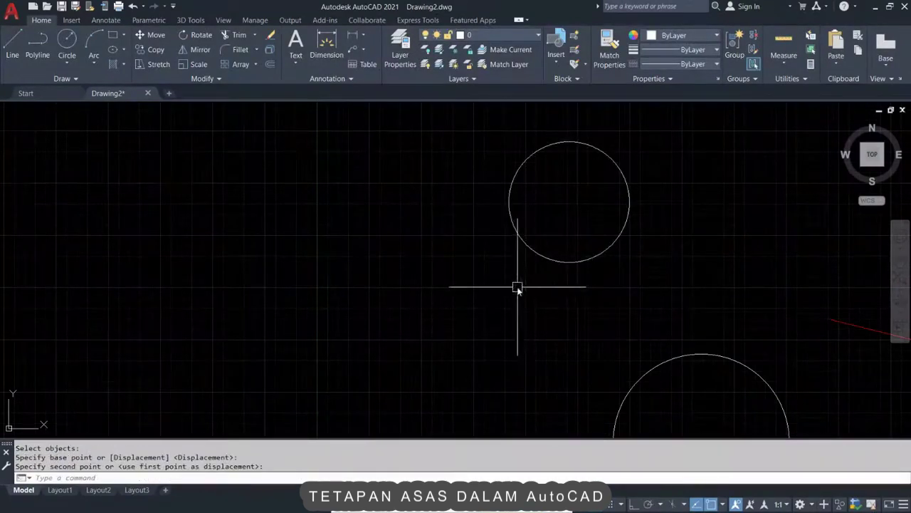
Step: Preselect the upper circle and move it further left
{"action": "key", "text": "Escape"}
{"action": "key", "text": "Escape"}
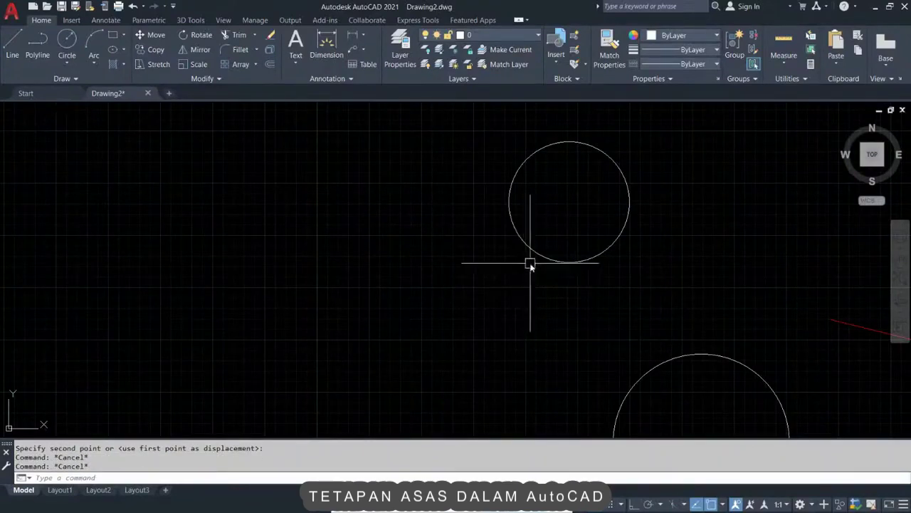
{"action": "left_click", "coordinate": [535, 253]}
{"action": "type", "text": "m"}
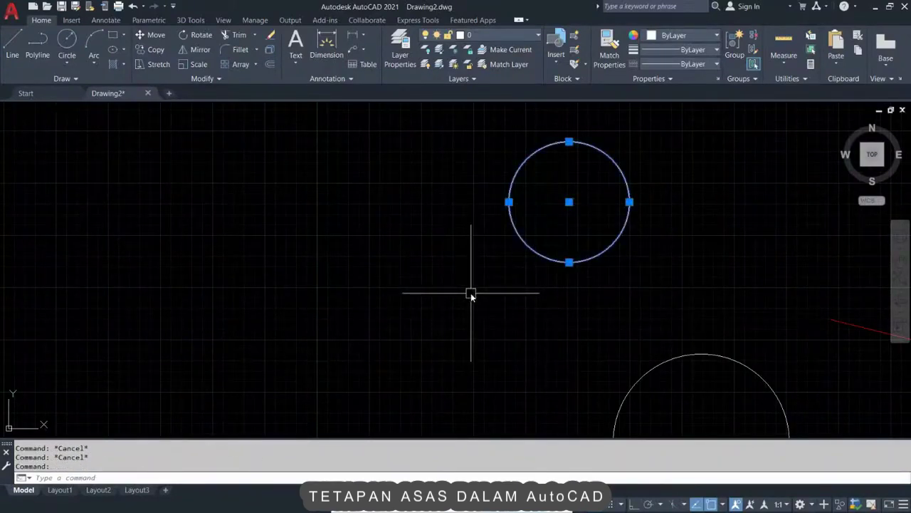
{"action": "key", "text": "Return"}
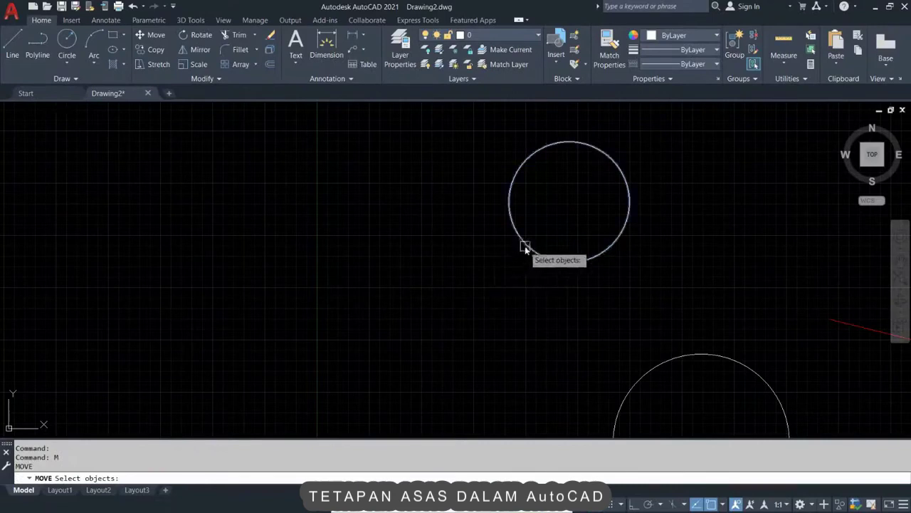
{"action": "left_click", "coordinate": [524, 247]}
{"action": "key", "text": "Return"}
{"action": "left_click", "coordinate": [559, 305]}
{"action": "left_click", "coordinate": [441, 305]}
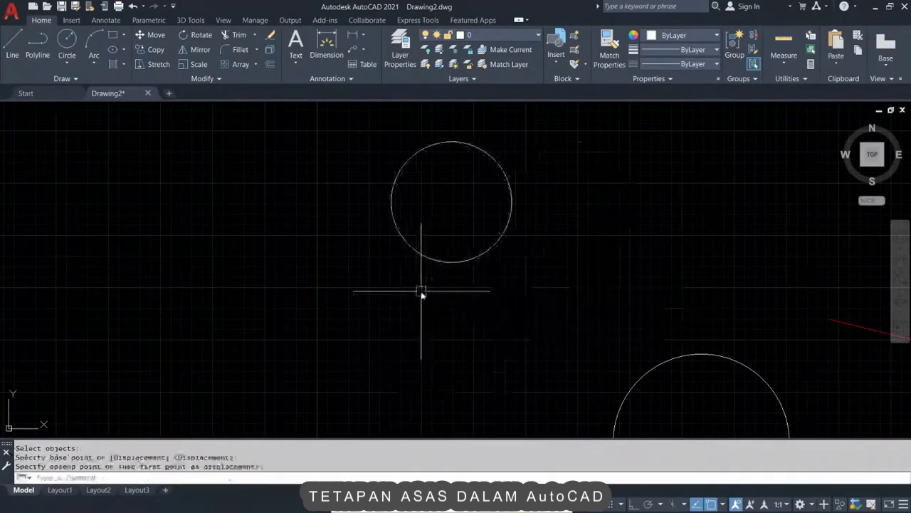
Step: Window-select the upper circle, move it up and right, then reopen Options
{"action": "left_click", "coordinate": [477, 276]}
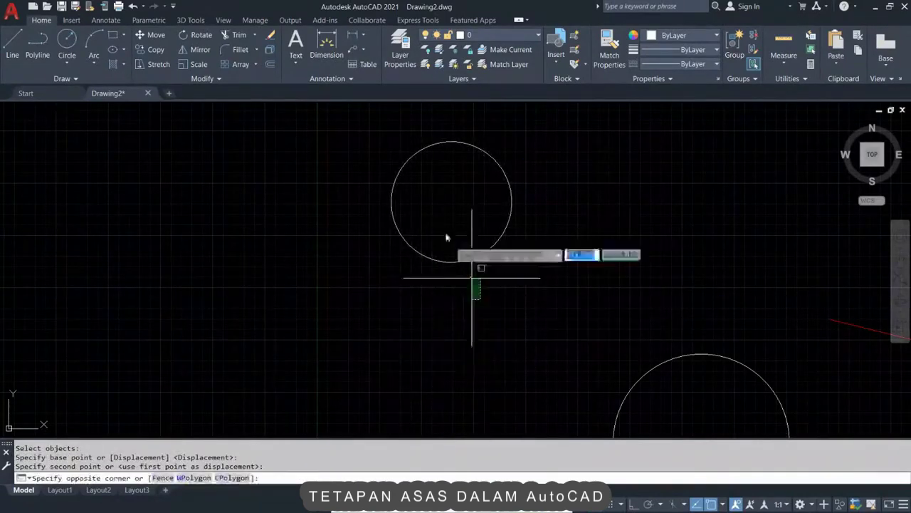
{"action": "left_click", "coordinate": [437, 240]}
{"action": "type", "text": "m"}
{"action": "key", "text": "Return"}
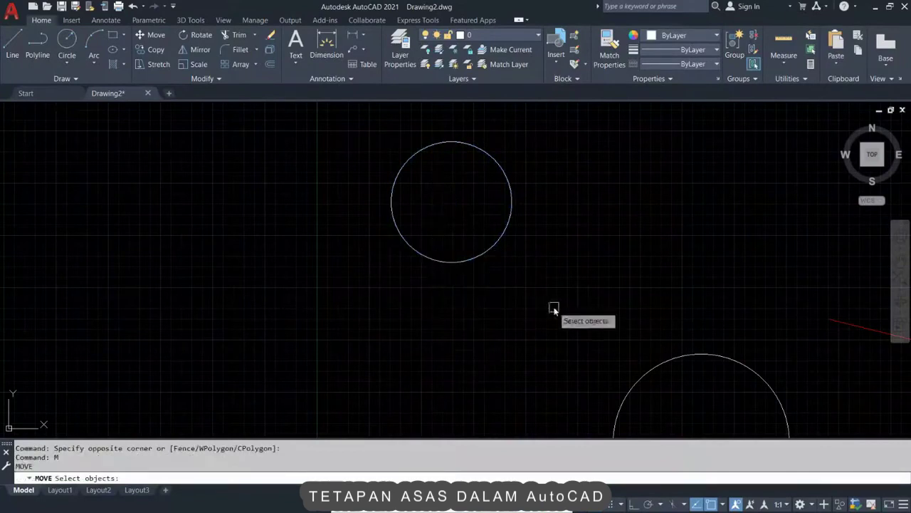
{"action": "left_click", "coordinate": [504, 238]}
{"action": "key", "text": "Return"}
{"action": "left_click", "coordinate": [497, 289]}
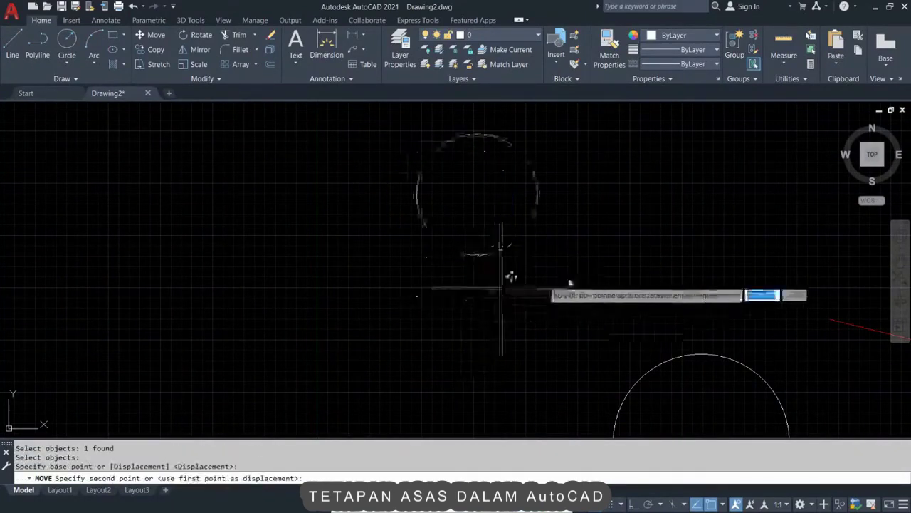
{"action": "left_click", "coordinate": [594, 302]}
{"action": "key", "text": "Escape"}
{"action": "key", "text": "Escape"}
{"action": "type", "text": "op"}
{"action": "key", "text": "Return"}
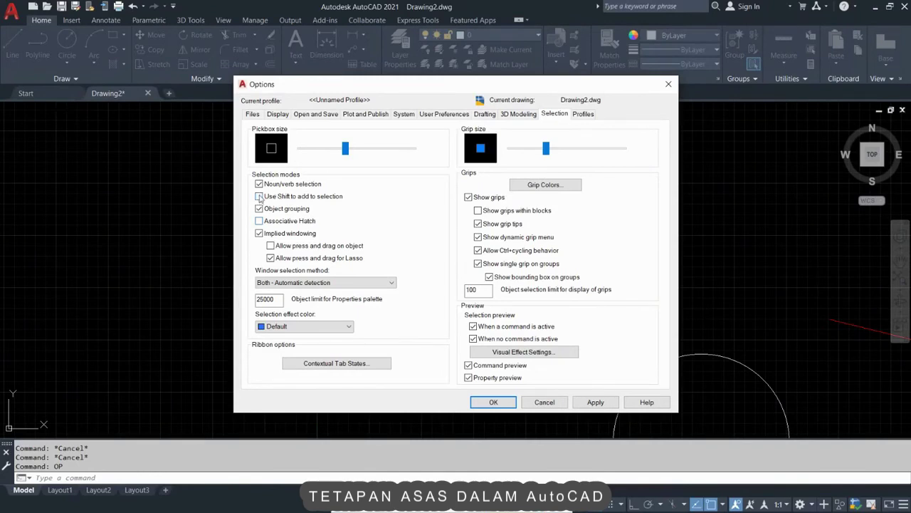
Step: Confirm Options with OK, keeping Use Shift to add to selection turned on
{"action": "left_click", "coordinate": [494, 402]}
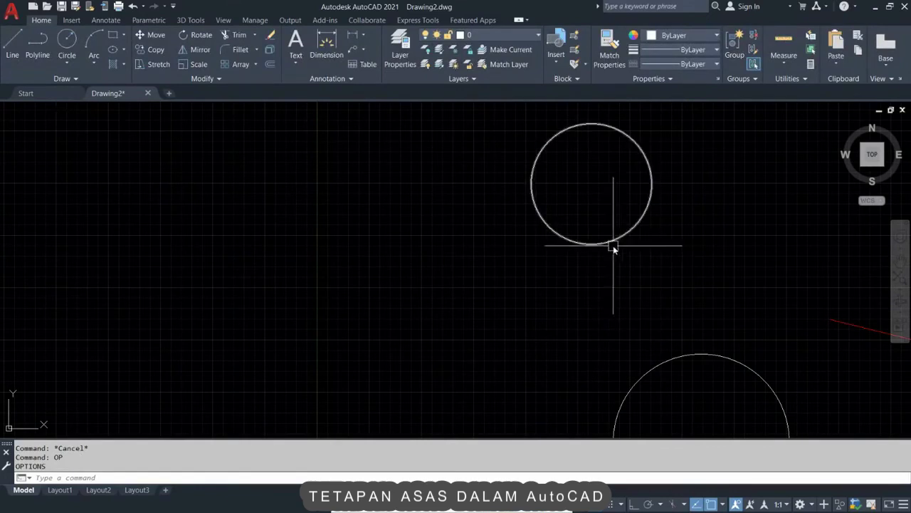
Step: Zoom out and pick the top, large and small circles to check their grips, then clear
{"action": "scroll", "coordinate": [729, 264], "scroll_direction": "down", "scroll_amount": 2}
{"action": "middle_click_drag", "start_coordinate": [729, 264], "coordinate": [586, 167]}
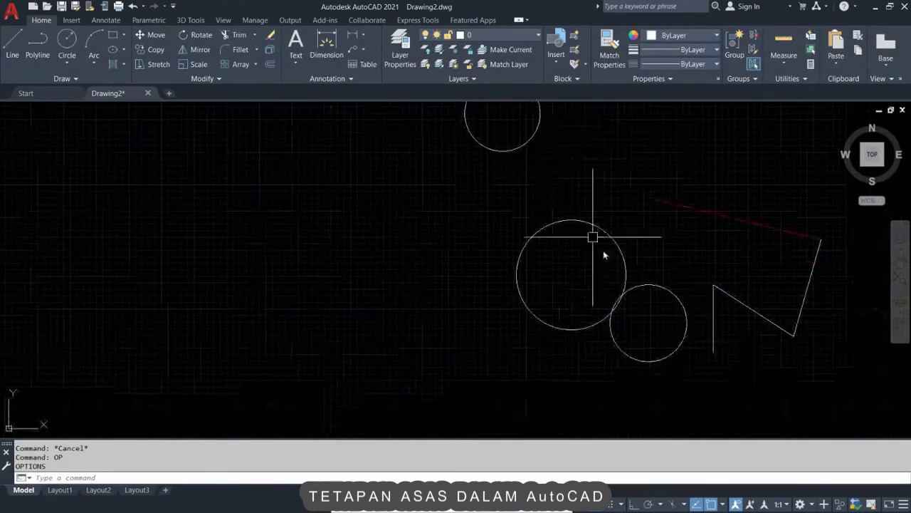
{"action": "left_click", "coordinate": [535, 133]}
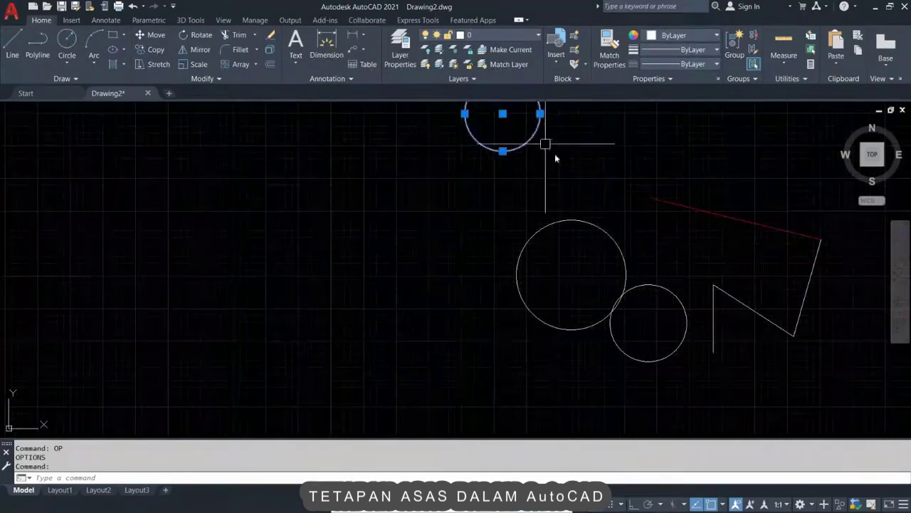
{"action": "left_click", "coordinate": [594, 224]}
{"action": "left_click", "coordinate": [677, 296]}
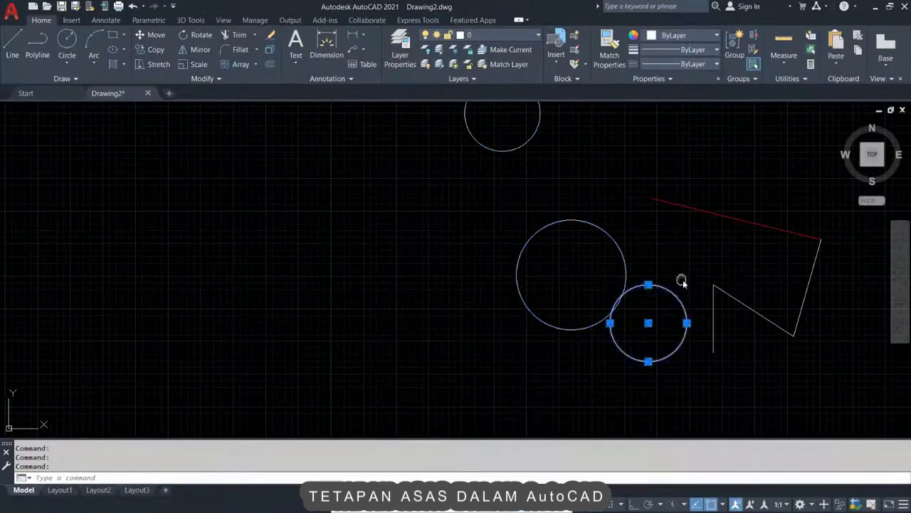
{"action": "middle_click_drag", "start_coordinate": [681, 281], "coordinate": [701, 323]}
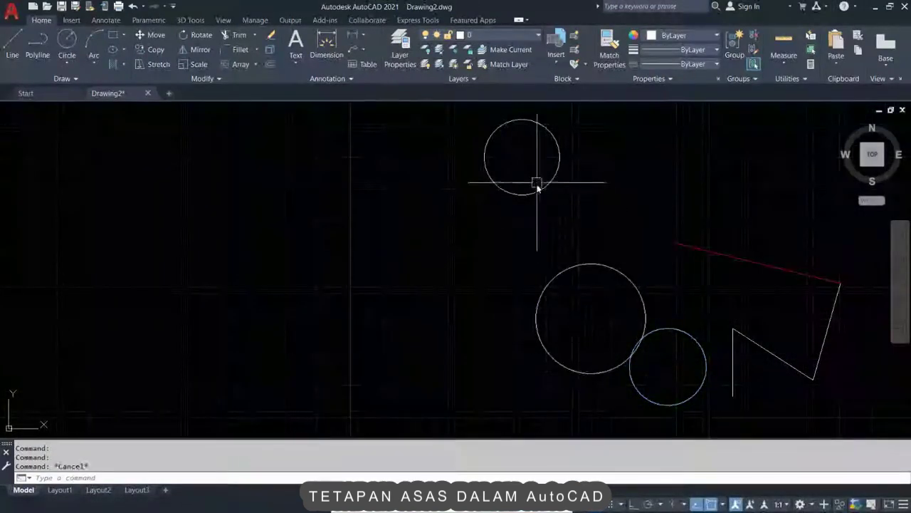
{"action": "left_click", "coordinate": [540, 190]}
{"action": "left_click", "coordinate": [594, 264]}
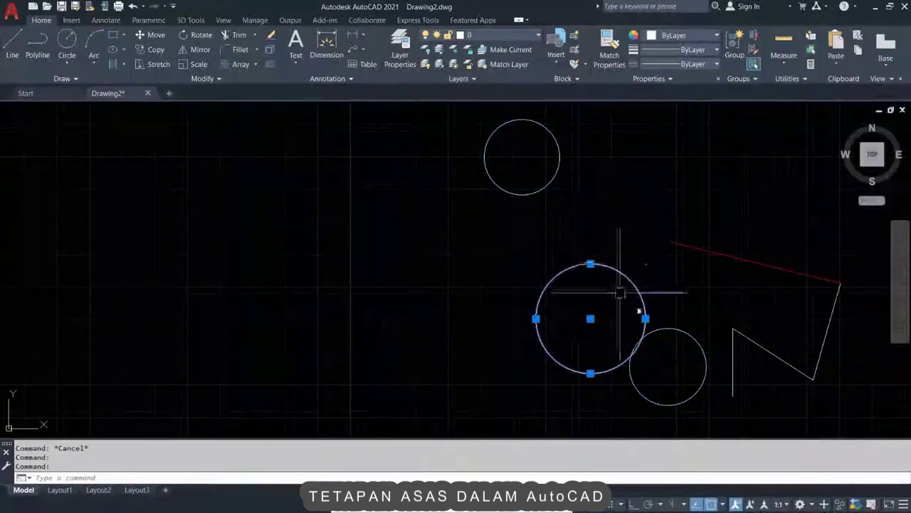
{"action": "left_click", "coordinate": [667, 329]}
{"action": "key", "text": "Escape"}
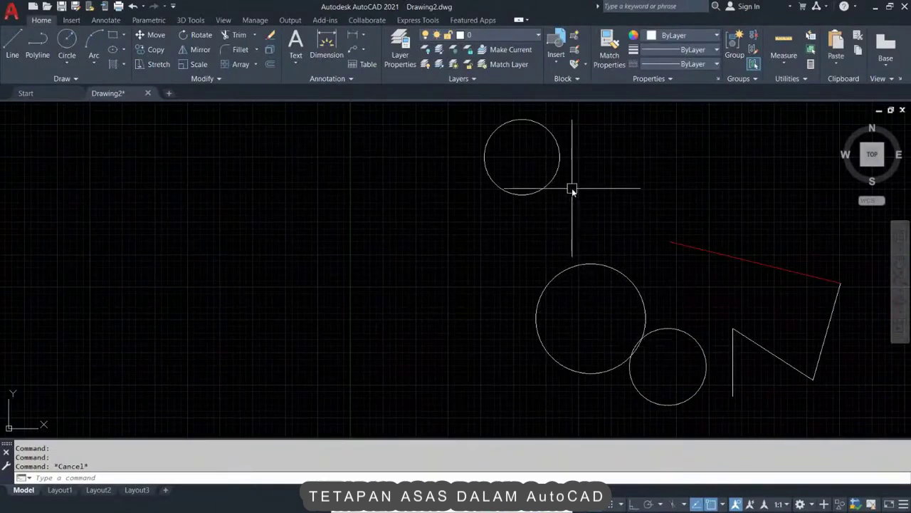
Step: Select all three circles together twice more, clearing the selection each time
{"action": "left_click", "coordinate": [559, 158]}
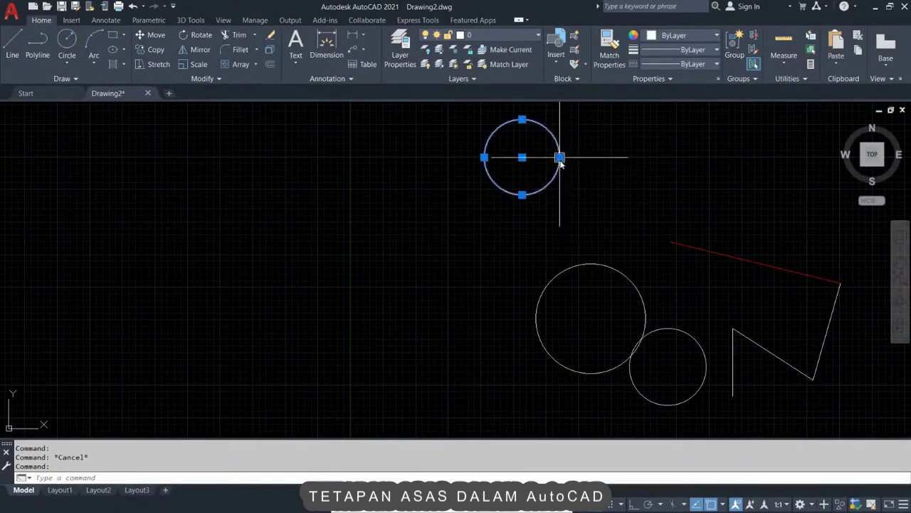
{"action": "left_click", "coordinate": [591, 264]}
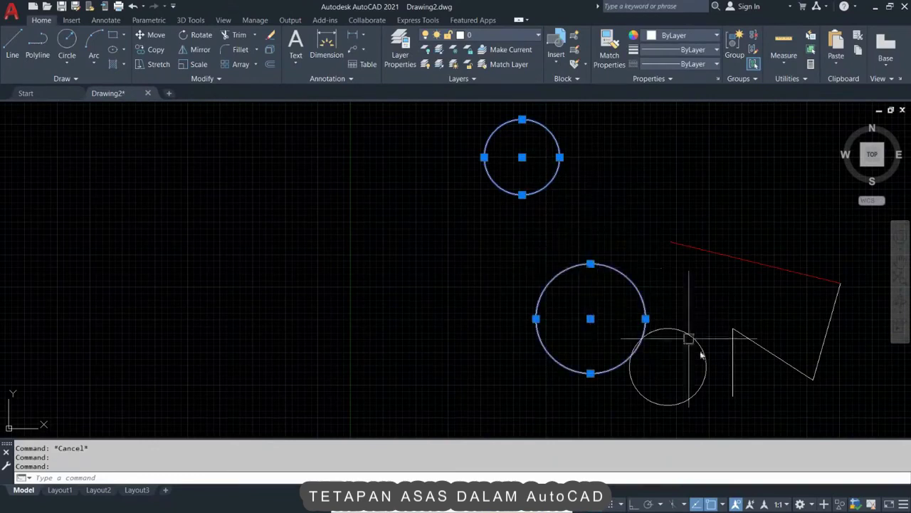
{"action": "left_click", "coordinate": [703, 356]}
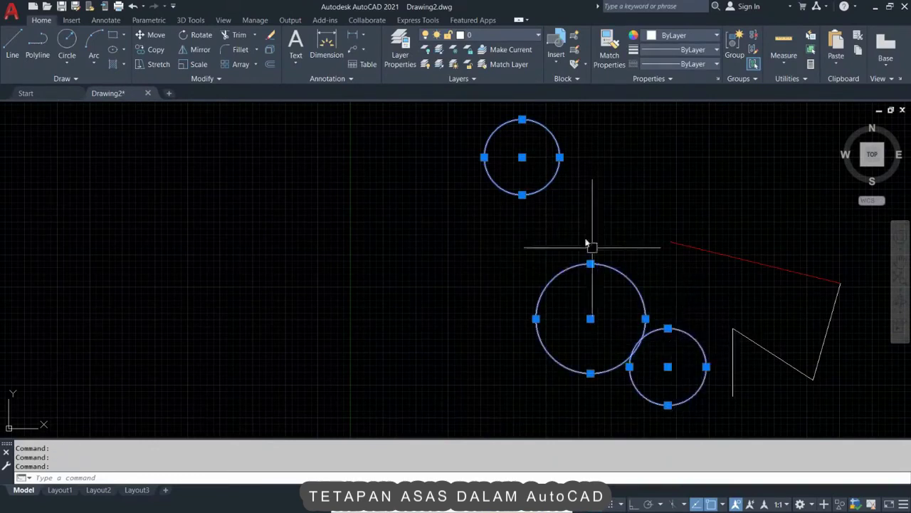
{"action": "key", "text": "Escape"}
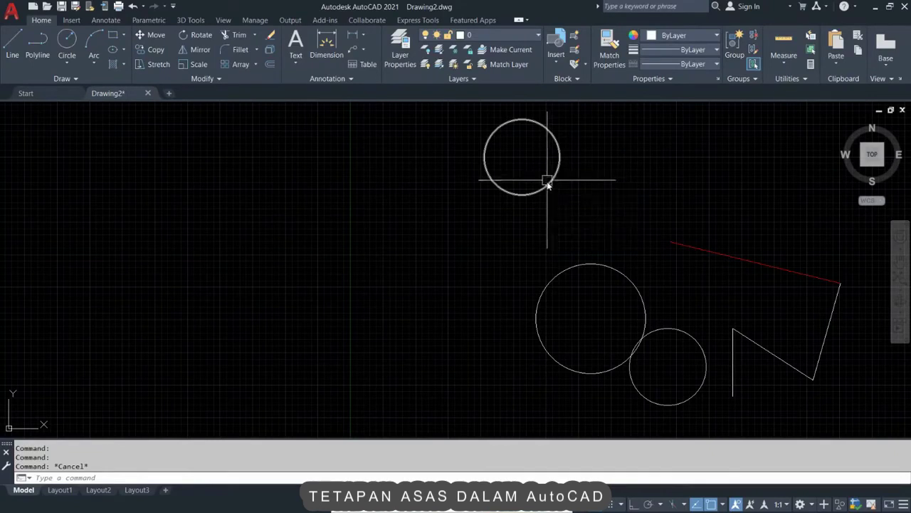
{"action": "left_click", "coordinate": [546, 184]}
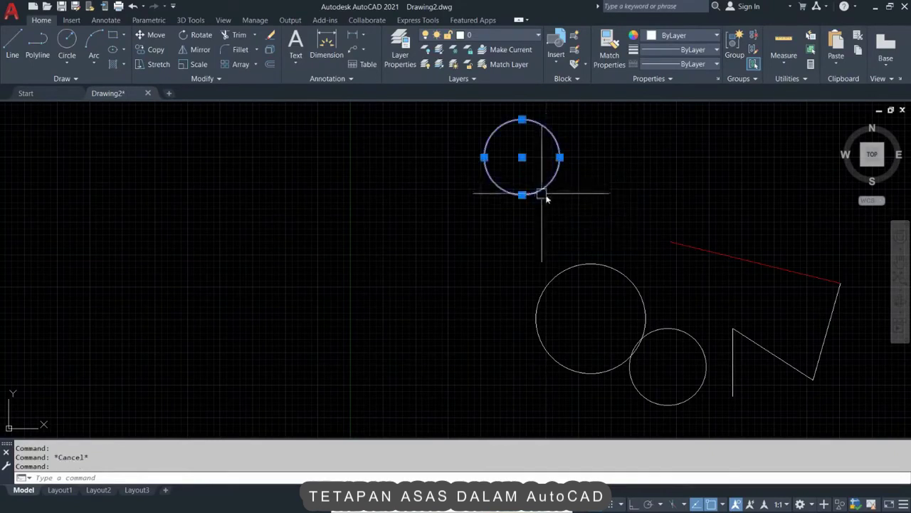
{"action": "left_click", "coordinate": [610, 264]}
{"action": "left_click", "coordinate": [693, 337]}
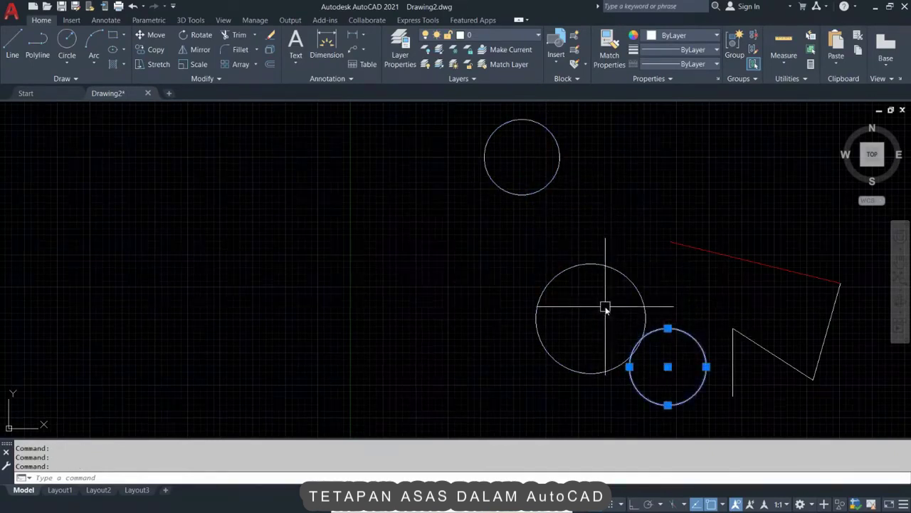
{"action": "key", "text": "Escape"}
{"action": "key", "text": "Escape"}
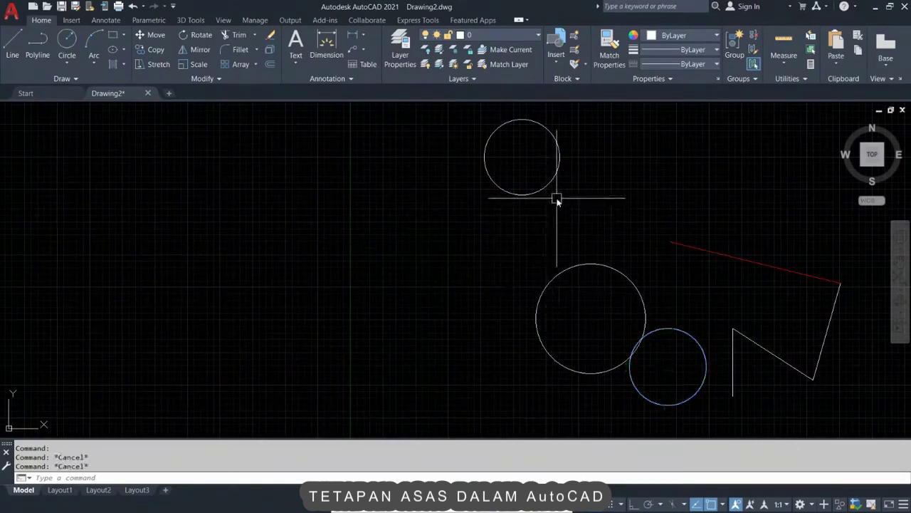
Step: Select the three circles once more, clear them, and open Options with OP
{"action": "left_click", "coordinate": [562, 147]}
{"action": "left_click", "coordinate": [596, 263]}
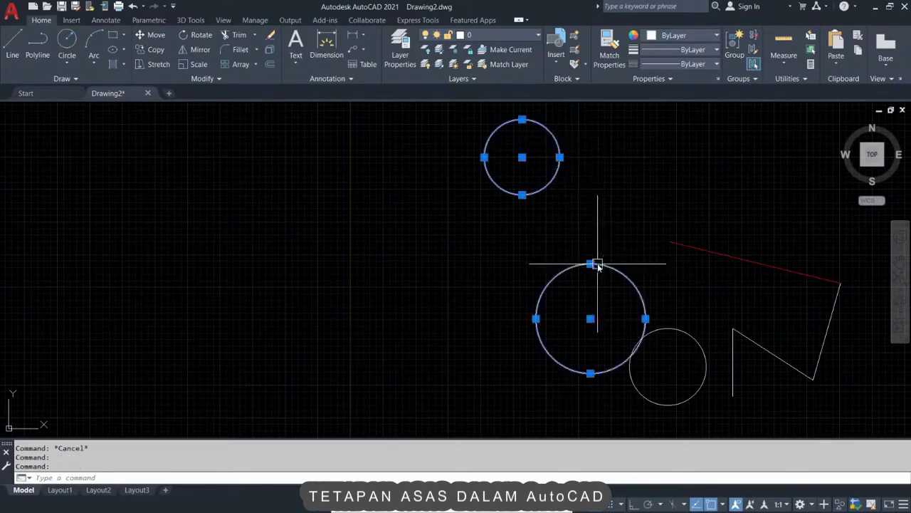
{"action": "left_click", "coordinate": [688, 341]}
{"action": "key", "text": "Escape"}
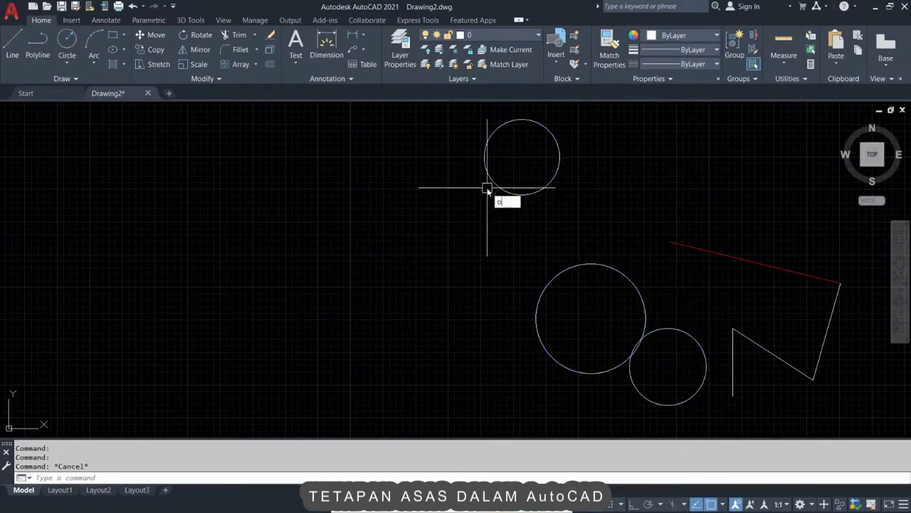
{"action": "type", "text": "OP"}
{"action": "key", "text": "Return"}
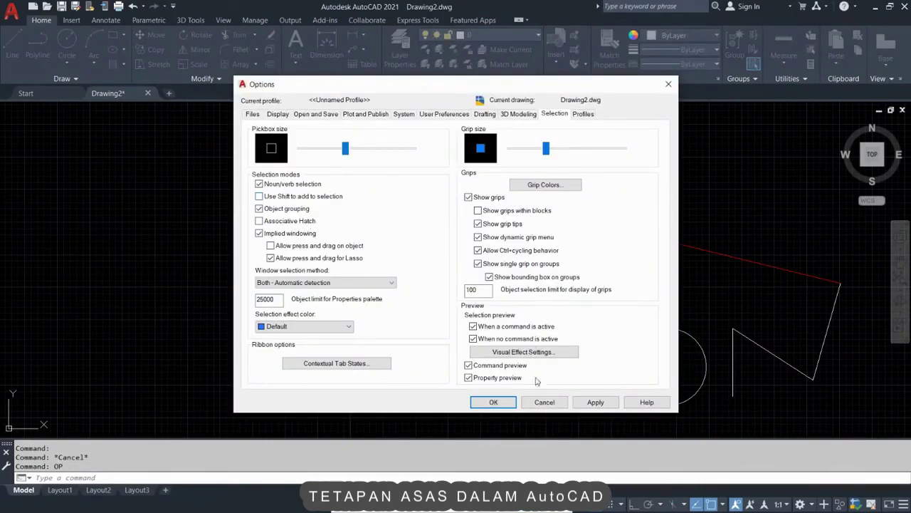
Step: Cancel Options unchanged, then select and clear the three circles
{"action": "left_click", "coordinate": [493, 402]}
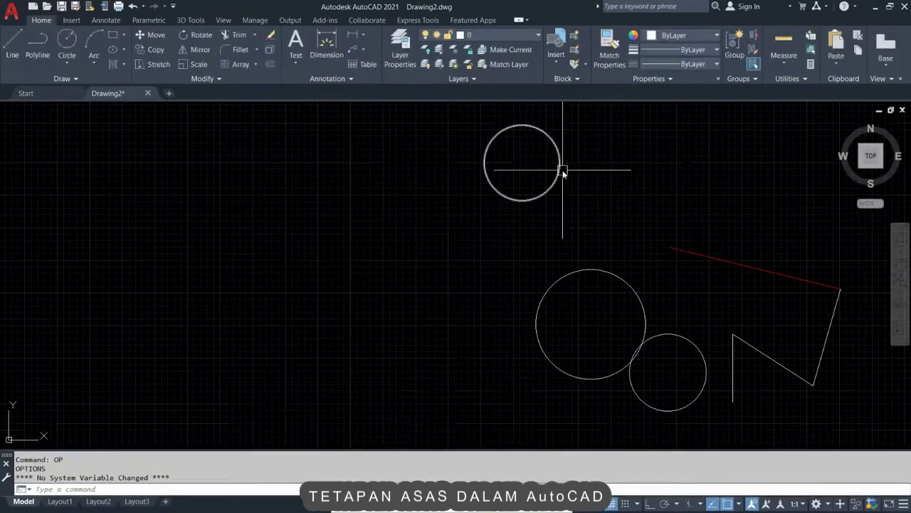
{"action": "left_click", "coordinate": [561, 171]}
{"action": "left_click", "coordinate": [610, 274]}
{"action": "left_click", "coordinate": [667, 331]}
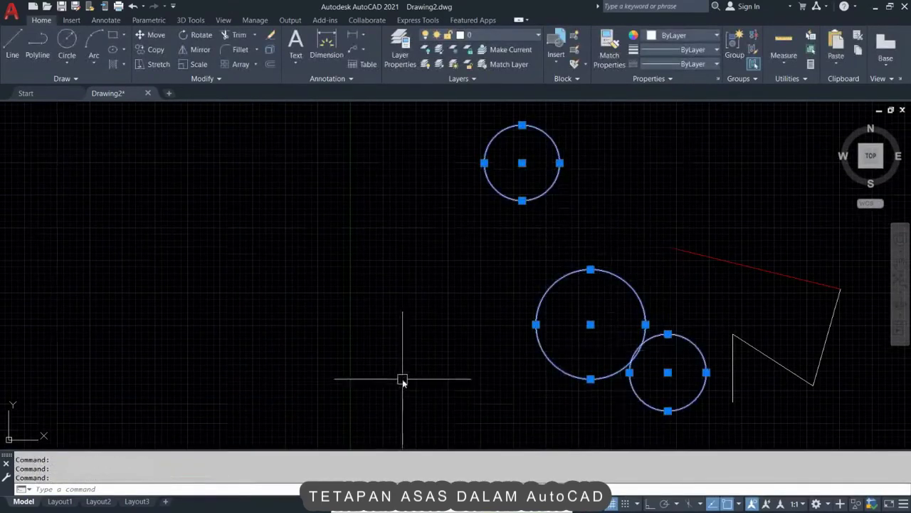
{"action": "key", "text": "Escape"}
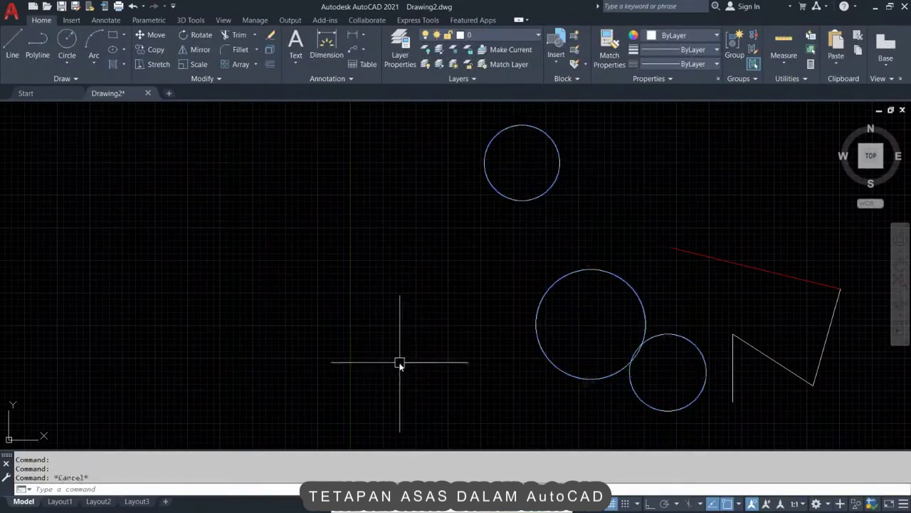
Step: Reopen Options from the right-click menu, dismiss it, and select then clear two circles
{"action": "right_click", "coordinate": [534, 203]}
{"action": "left_click", "coordinate": [541, 210]}
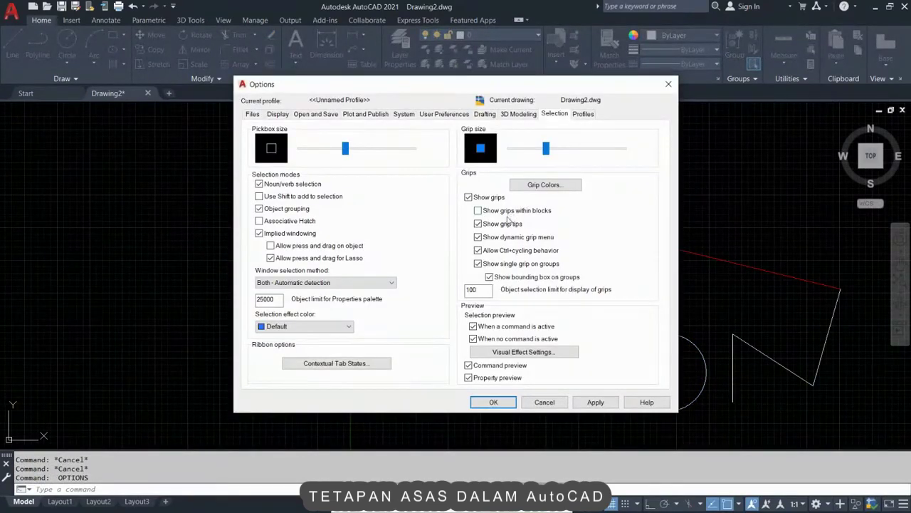
{"action": "key", "text": "Escape"}
{"action": "left_click", "coordinate": [528, 202]}
{"action": "left_click", "coordinate": [577, 275]}
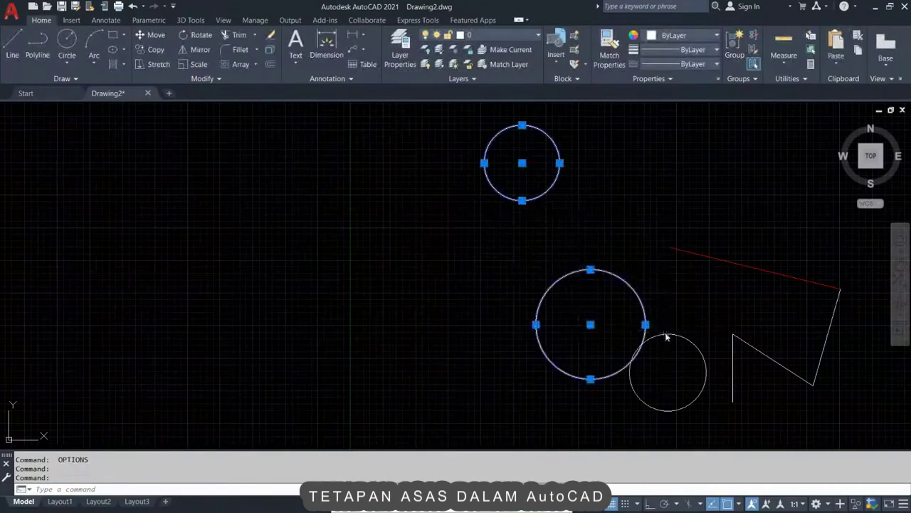
{"action": "key", "text": "Escape"}
{"action": "key", "text": "Escape"}
{"action": "key", "text": "Escape"}
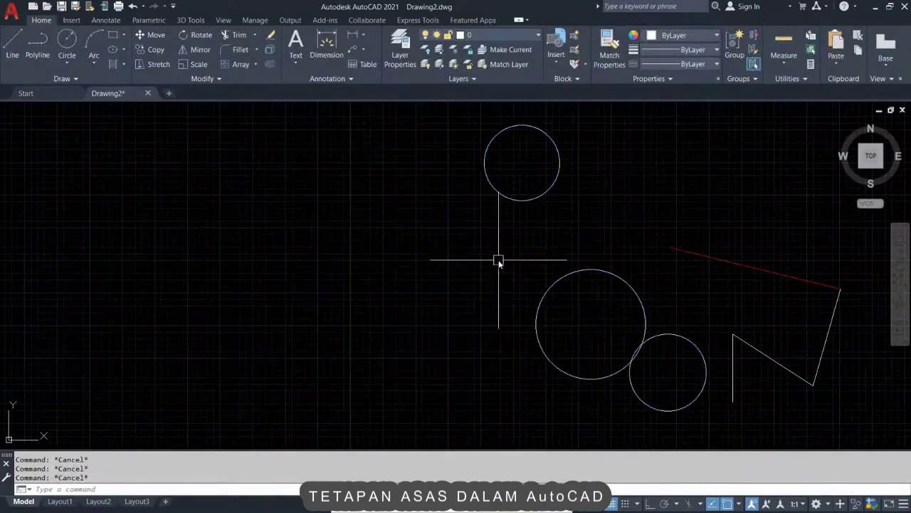
Step: Drag the Grip size slider to its maximum, apply it, and close Options
{"action": "type", "text": "OP"}
{"action": "key", "text": "Return"}
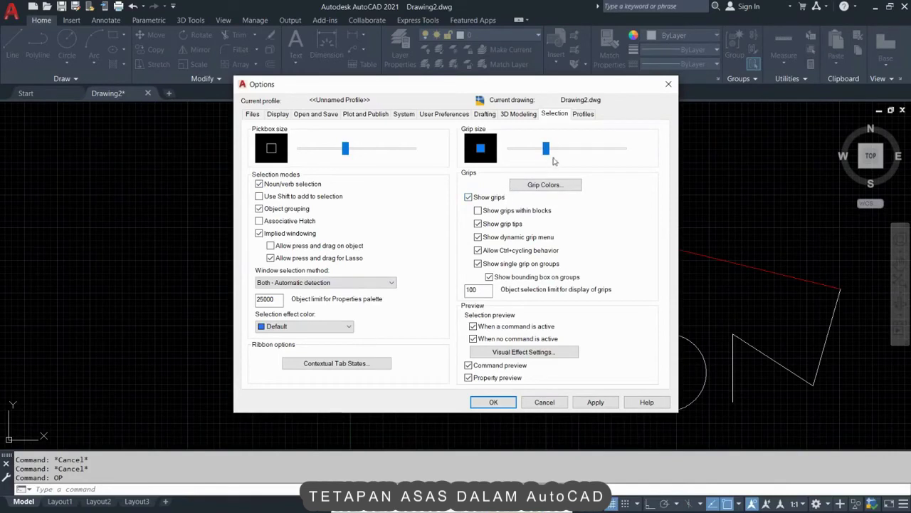
{"action": "left_click_drag", "start_coordinate": [546, 148], "coordinate": [678, 149]}
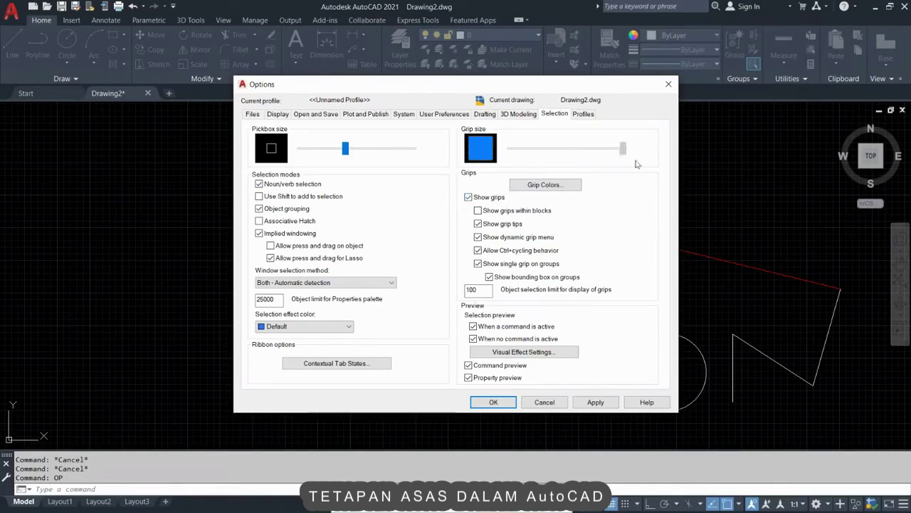
{"action": "left_click", "coordinate": [595, 402]}
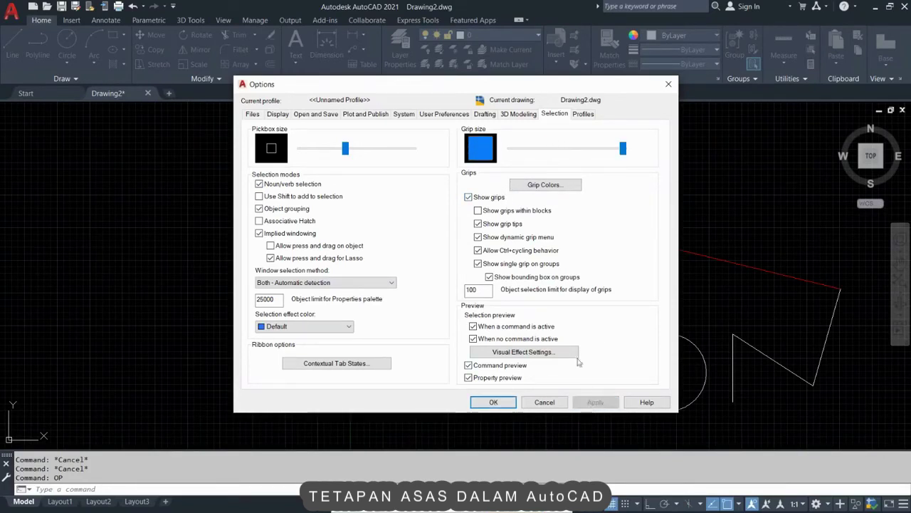
{"action": "left_click", "coordinate": [493, 403]}
Step: Window-select every shape to view the enlarged grips
{"action": "scroll", "coordinate": [508, 339], "scroll_direction": "down", "scroll_amount": 5}
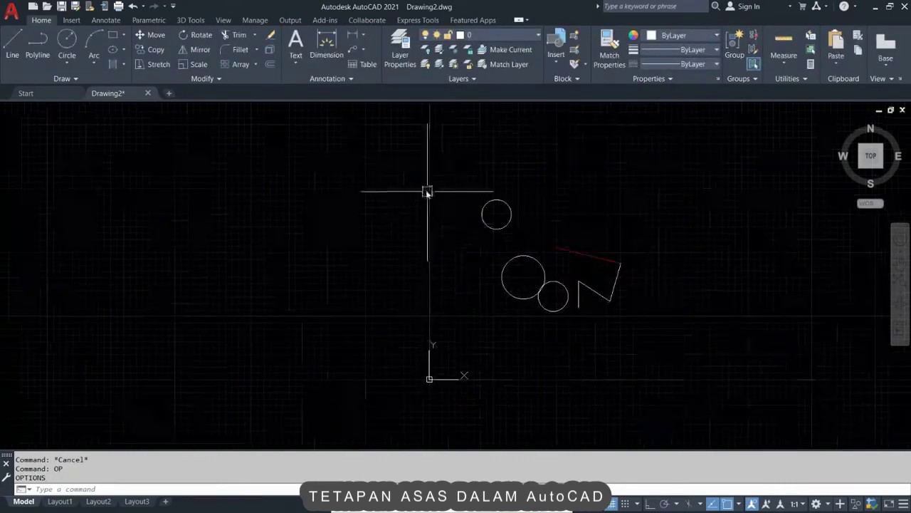
{"action": "left_click", "coordinate": [413, 159]}
{"action": "left_click", "coordinate": [820, 435]}
{"action": "scroll", "coordinate": [596, 341], "scroll_direction": "up", "scroll_amount": 2}
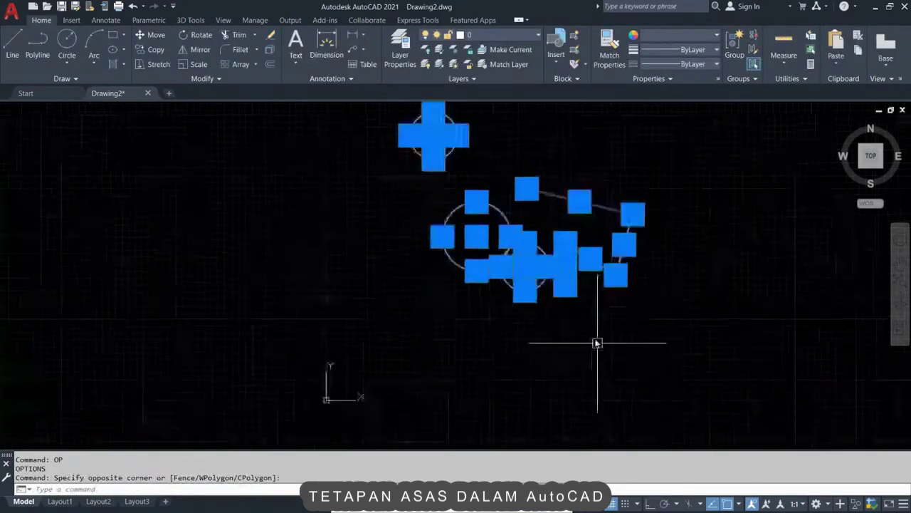
{"action": "scroll", "coordinate": [580, 309], "scroll_direction": "up", "scroll_amount": 2}
{"action": "scroll", "coordinate": [578, 348], "scroll_direction": "up", "scroll_amount": 1}
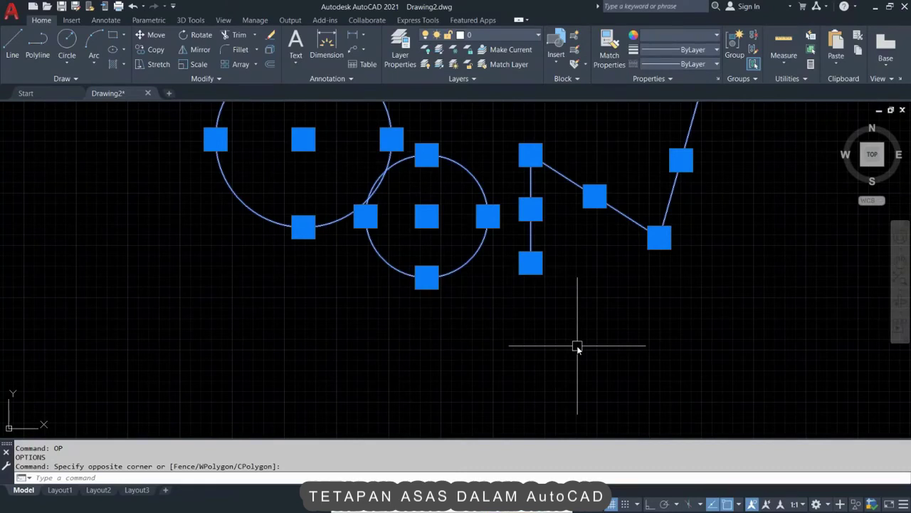
Step: Shrink the Grip size slider to near its minimum and confirm Options
{"action": "type", "text": "op"}
{"action": "key", "text": "Return"}
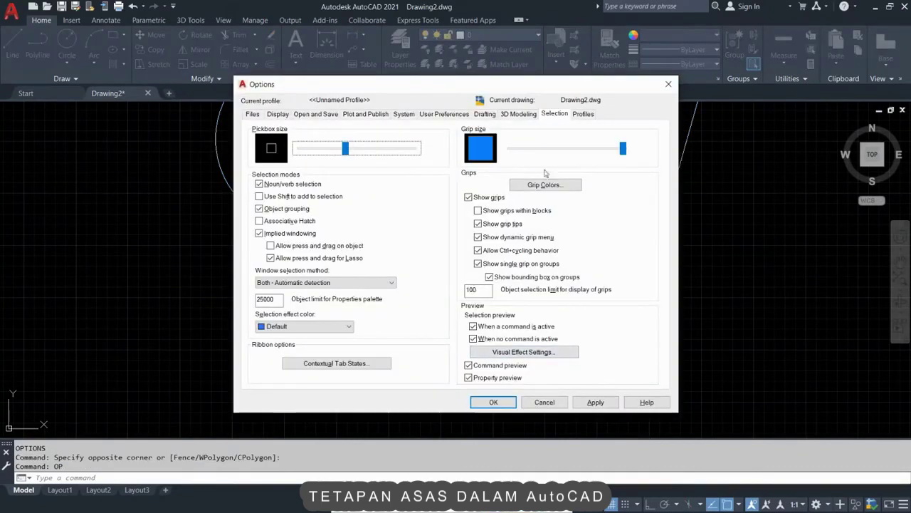
{"action": "left_click_drag", "start_coordinate": [625, 148], "coordinate": [510, 150]}
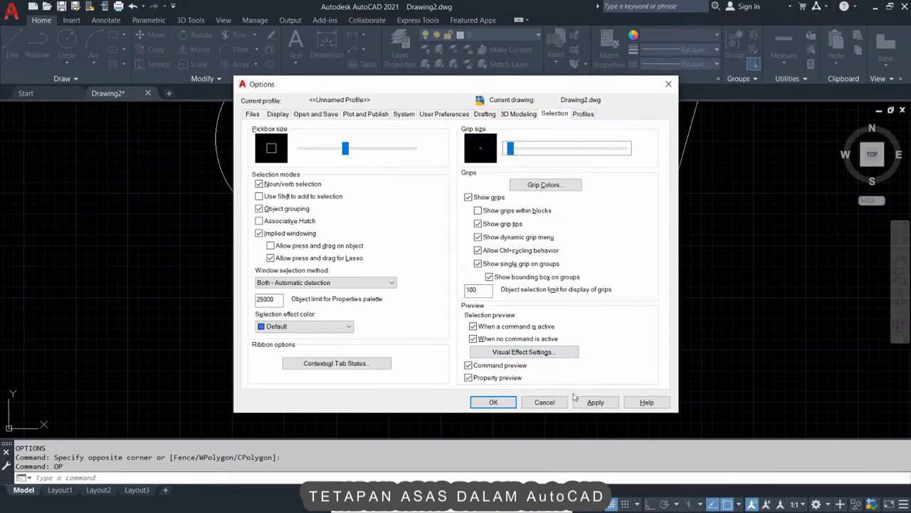
{"action": "left_click", "coordinate": [493, 403]}
Step: Crossing-select the shapes to view the tiny grips, then clear the selection and cancel the pending OP command
{"action": "scroll", "coordinate": [505, 346], "scroll_direction": "down", "scroll_amount": 4}
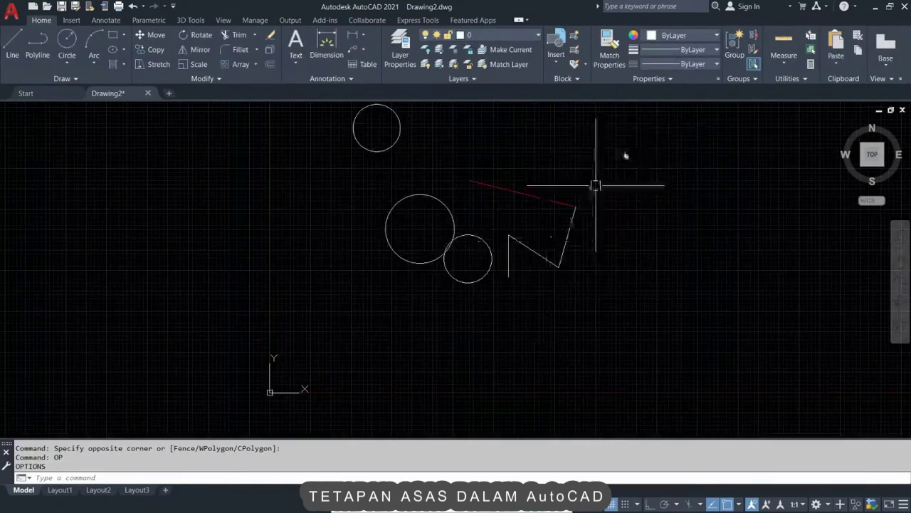
{"action": "left_click", "coordinate": [659, 123]}
{"action": "left_click", "coordinate": [332, 306]}
{"action": "scroll", "coordinate": [468, 228], "scroll_direction": "up", "scroll_amount": 3}
{"action": "scroll", "coordinate": [391, 270], "scroll_direction": "up", "scroll_amount": 4}
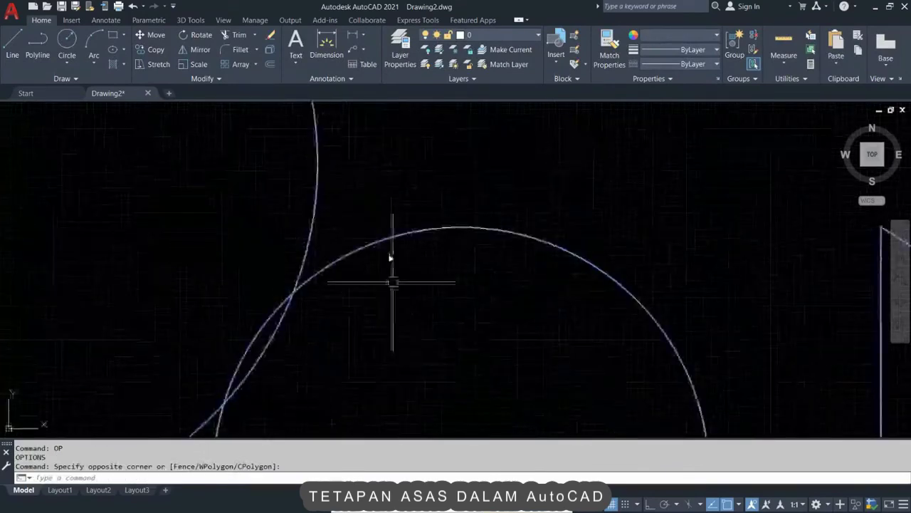
{"action": "scroll", "coordinate": [527, 195], "scroll_direction": "down", "scroll_amount": 3}
{"action": "key", "text": "Escape"}
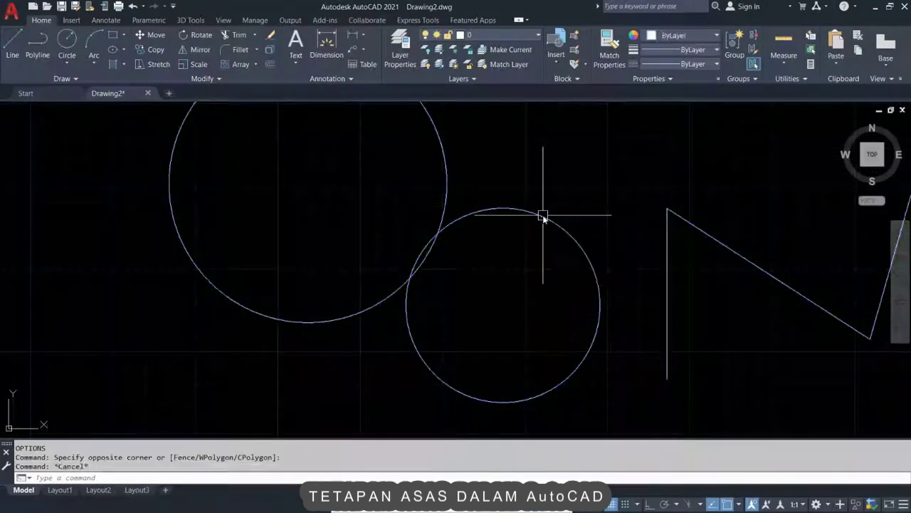
{"action": "type", "text": "op"}
{"action": "key", "text": "Return"}
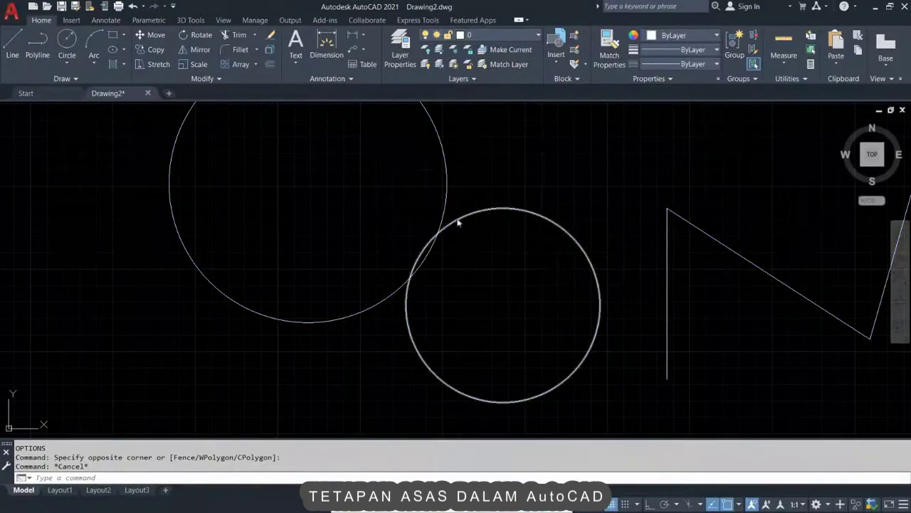
{"action": "key", "text": "Escape"}
{"action": "key", "text": "Escape"}
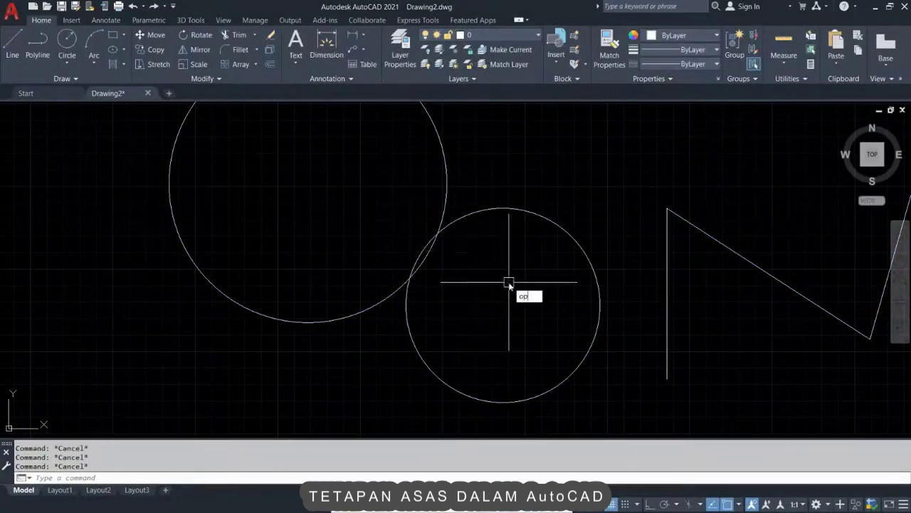
Step: Set the grip size back to medium in the Options selection settings
{"action": "type", "text": "op"}
{"action": "key", "text": "Return"}
{"action": "left_click_drag", "start_coordinate": [514, 150], "coordinate": [551, 158]}
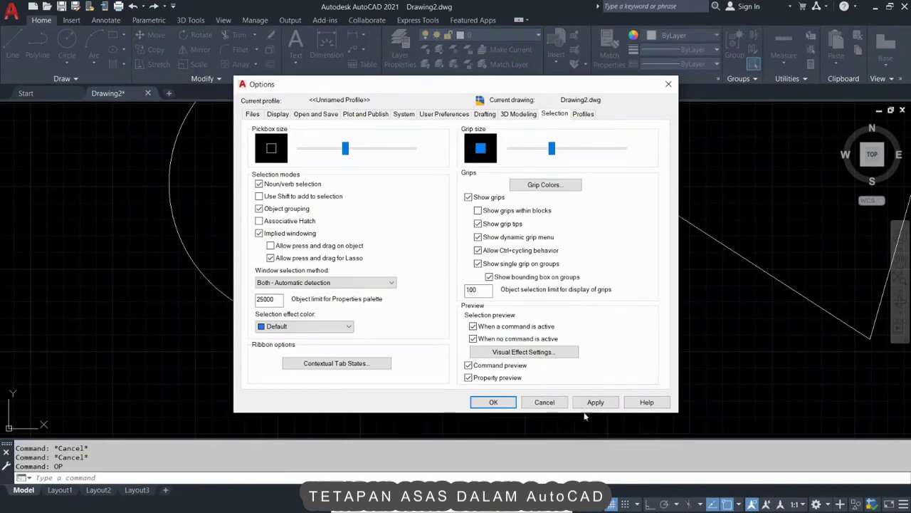
{"action": "left_click", "coordinate": [493, 401]}
Step: Window-select every object in the drawing to show their grips
{"action": "scroll", "coordinate": [521, 379], "scroll_direction": "down", "scroll_amount": 3}
{"action": "left_click", "coordinate": [314, 129]}
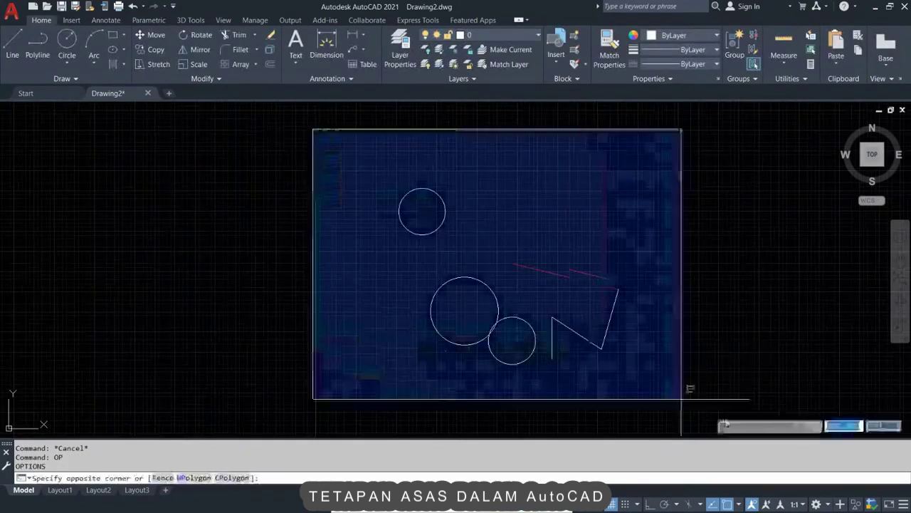
{"action": "left_click", "coordinate": [681, 398]}
{"action": "scroll", "coordinate": [466, 299], "scroll_direction": "up", "scroll_amount": 5}
{"action": "middle_click_drag", "start_coordinate": [707, 391], "coordinate": [547, 257]}
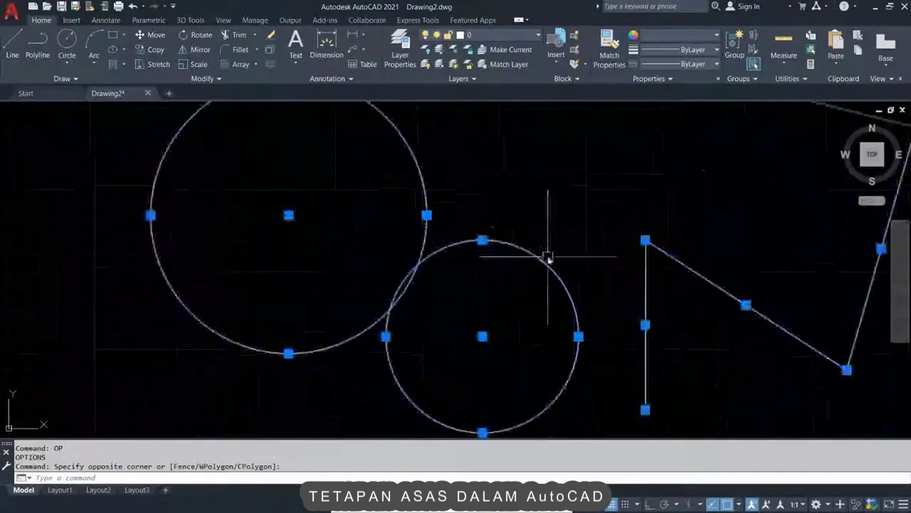
{"action": "scroll", "coordinate": [548, 257], "scroll_direction": "down", "scroll_amount": 2}
Step: Enlarge the small circle by its quadrant grip and move it below the large circle
{"action": "left_click", "coordinate": [564, 311]}
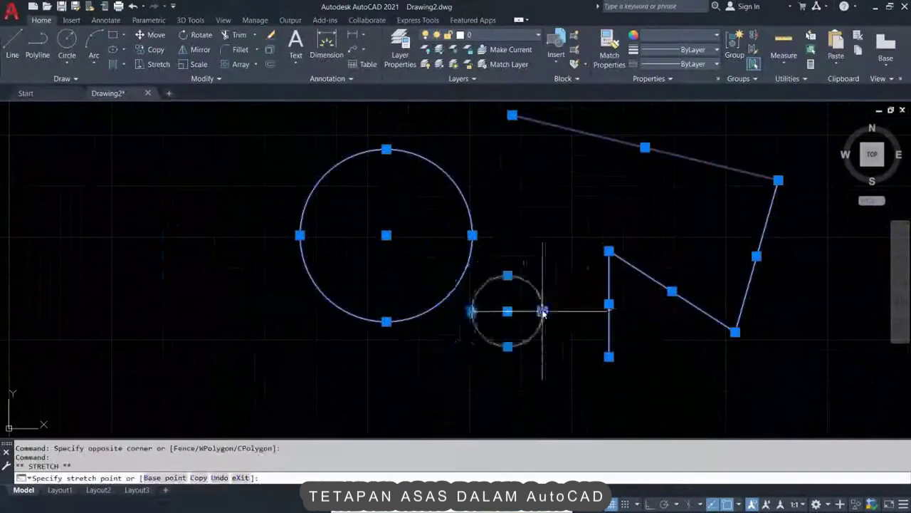
{"action": "scroll", "coordinate": [542, 312], "scroll_direction": "up", "scroll_amount": 2}
{"action": "left_click", "coordinate": [616, 305]}
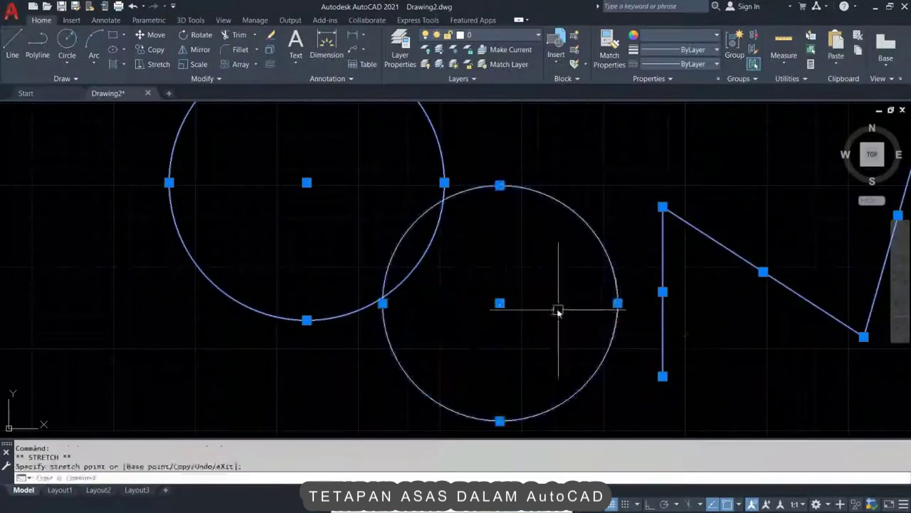
{"action": "left_click", "coordinate": [500, 303]}
{"action": "scroll", "coordinate": [532, 187], "scroll_direction": "down", "scroll_amount": 4}
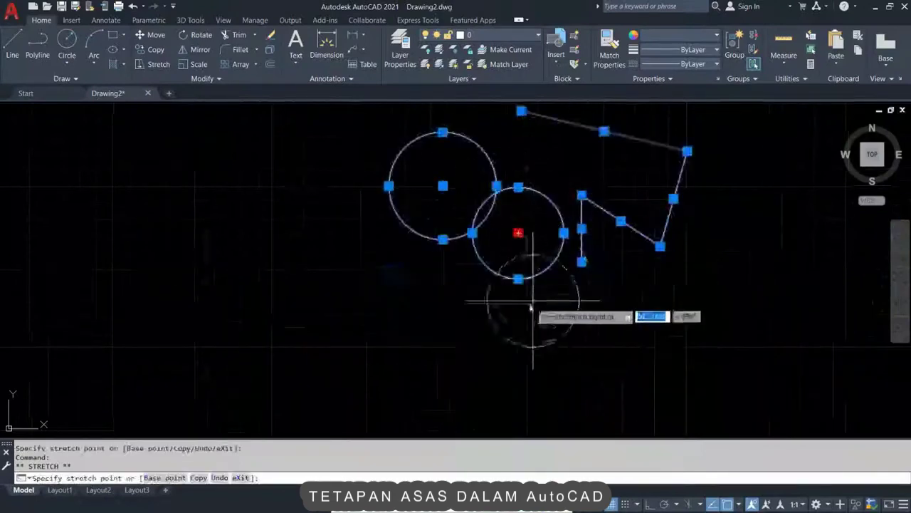
{"action": "left_click", "coordinate": [436, 313]}
Step: Resize the upper circle by its quadrant grip, settling on a smaller radius
{"action": "left_click", "coordinate": [443, 185]}
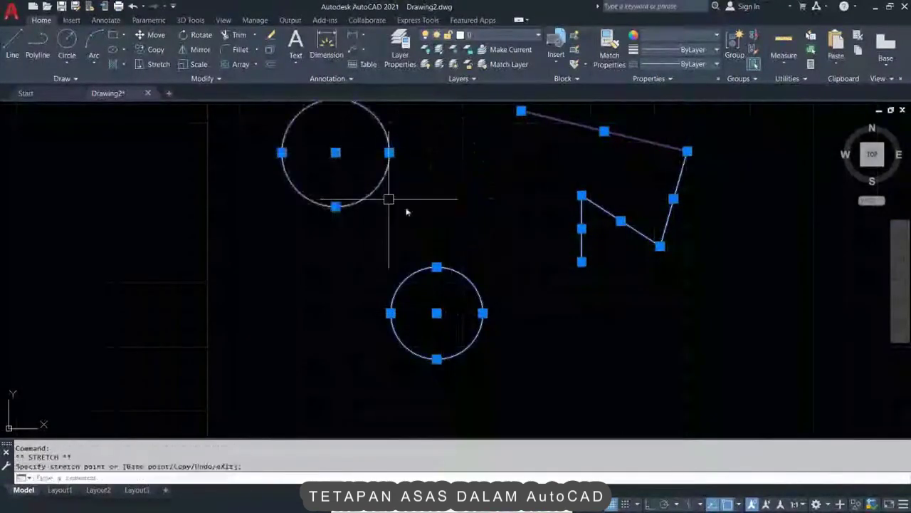
{"action": "left_click", "coordinate": [389, 152]}
{"action": "left_click", "coordinate": [448, 152]}
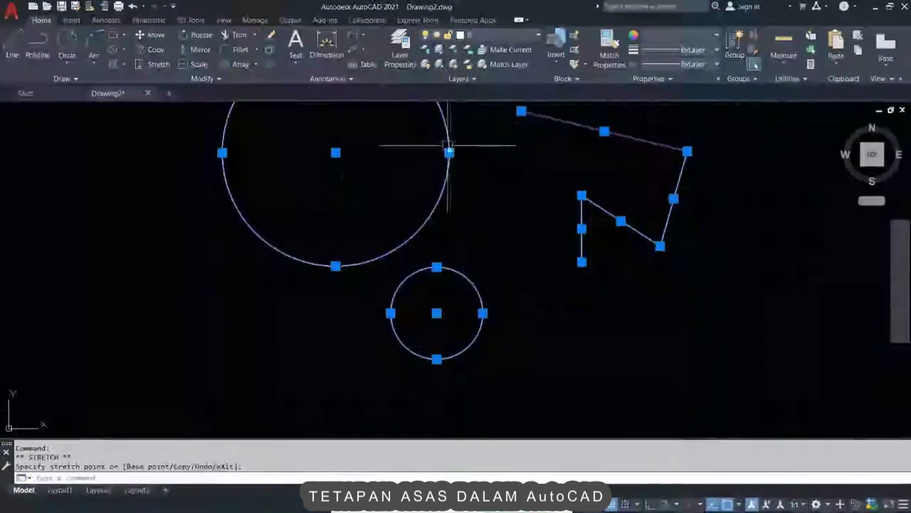
{"action": "left_click", "coordinate": [417, 152]}
Step: Clear the selection, then nudge the Selection-tab grip size slider smaller, apply it, and confirm
{"action": "key", "text": "Escape"}
{"action": "key", "text": "Escape"}
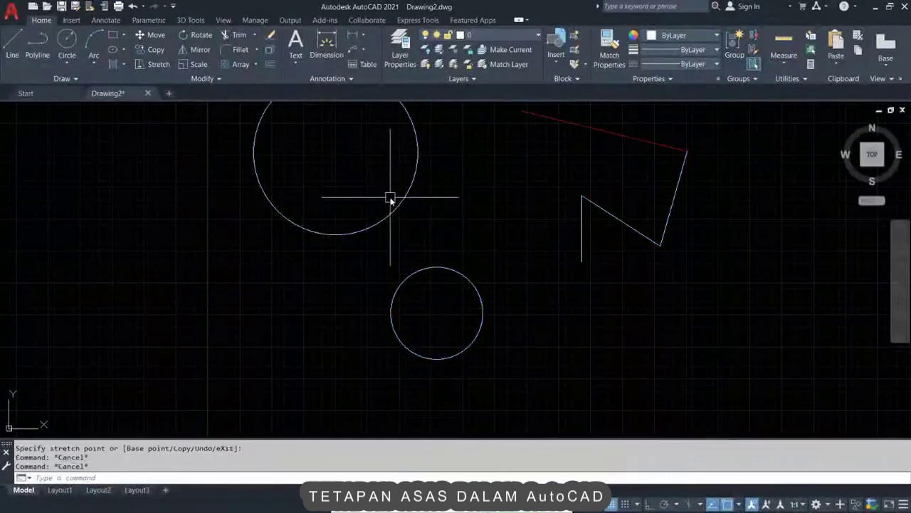
{"action": "type", "text": "op"}
{"action": "key", "text": "Return"}
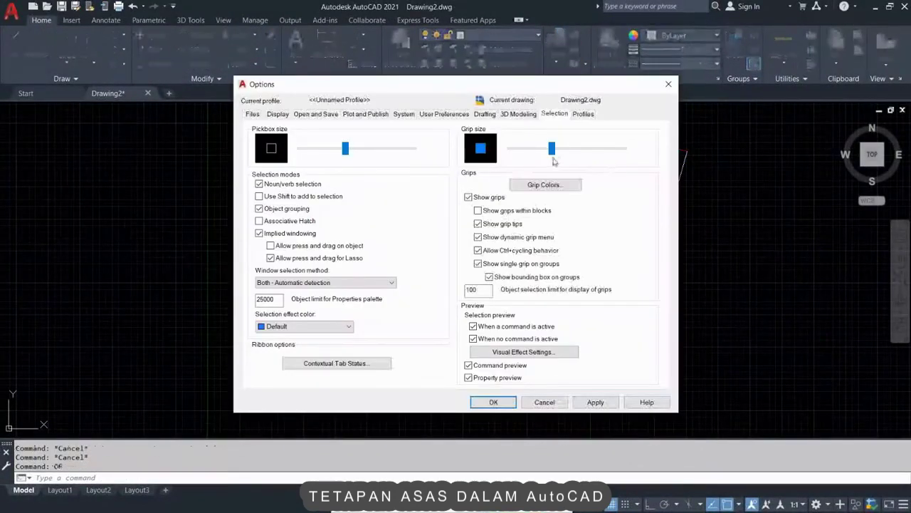
{"action": "left_click_drag", "start_coordinate": [552, 148], "coordinate": [540, 148]}
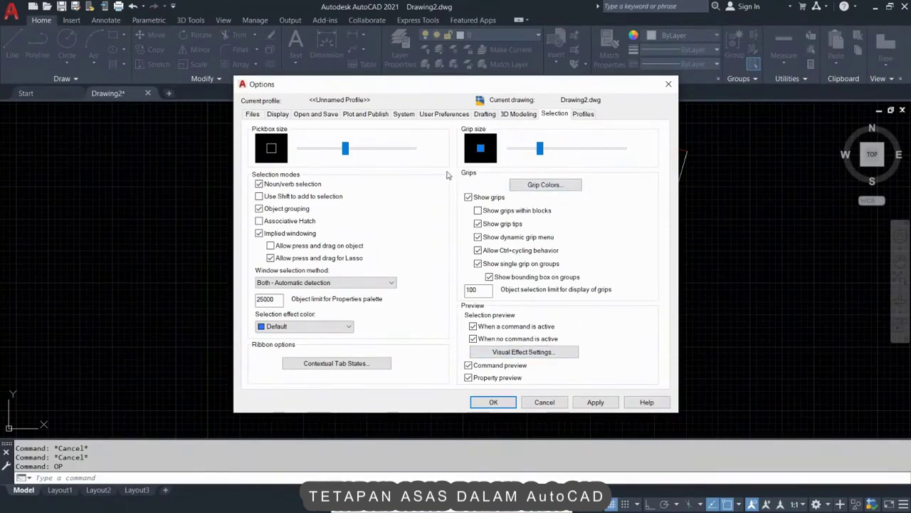
{"action": "left_click", "coordinate": [588, 403]}
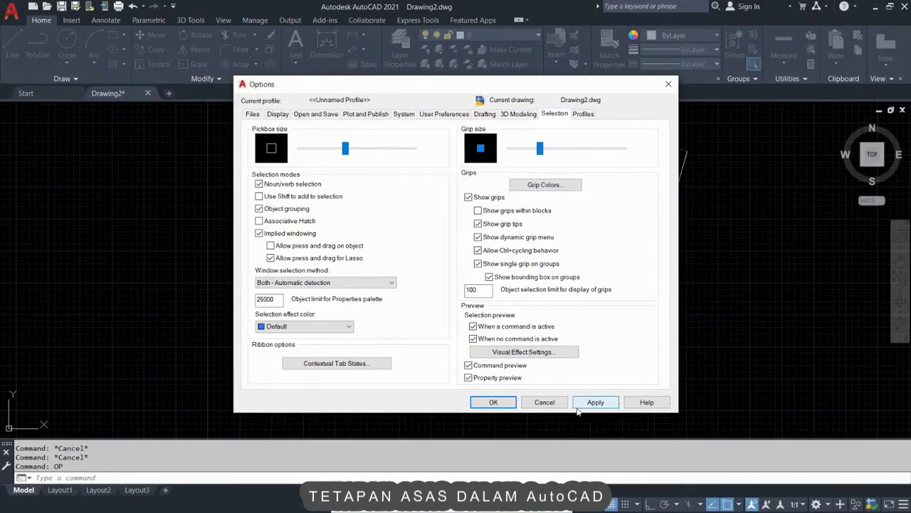
{"action": "left_click", "coordinate": [596, 399]}
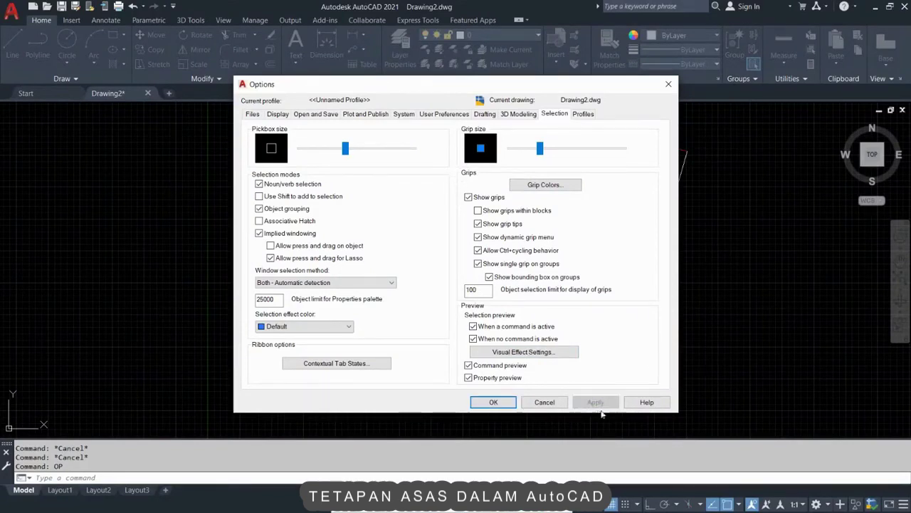
{"action": "left_click", "coordinate": [493, 402]}
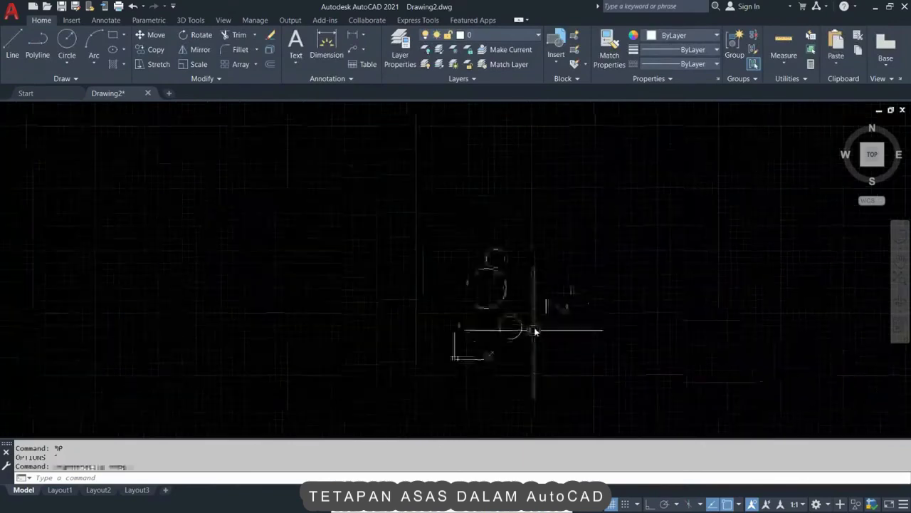
Step: Zoom to extents, window-select all seven circles and lines, and delete them
{"action": "left_click", "coordinate": [424, 215]}
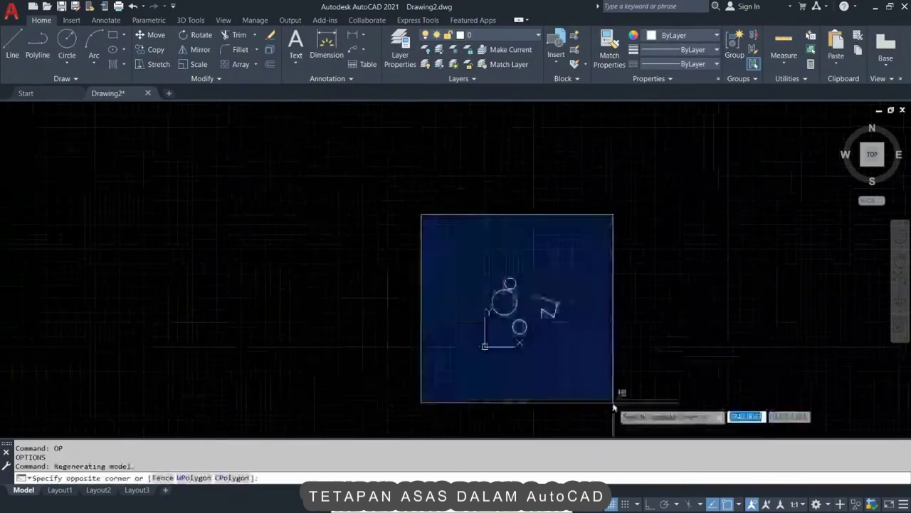
{"action": "scroll", "coordinate": [640, 301], "scroll_direction": "up", "scroll_amount": 3}
{"action": "scroll", "coordinate": [642, 298], "scroll_direction": "up", "scroll_amount": 3}
{"action": "middle_click", "coordinate": [643, 297]}
{"action": "middle_click", "coordinate": [643, 298]}
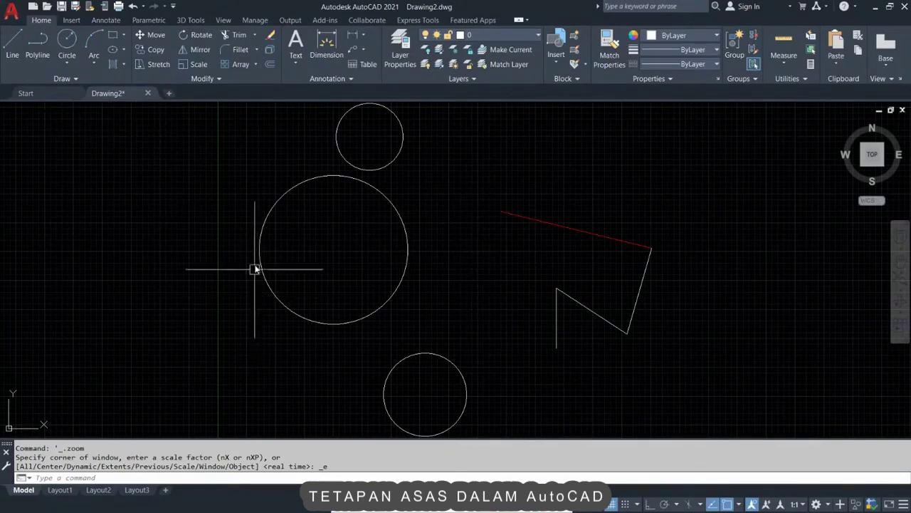
{"action": "scroll", "coordinate": [354, 252], "scroll_direction": "down", "scroll_amount": 5}
{"action": "left_click", "coordinate": [240, 126]}
{"action": "left_click", "coordinate": [575, 370]}
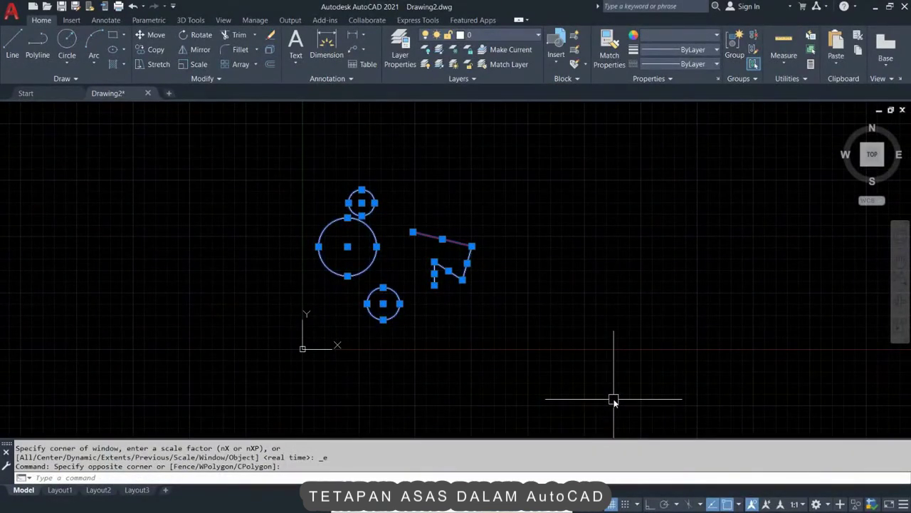
{"action": "key", "text": "Delete"}
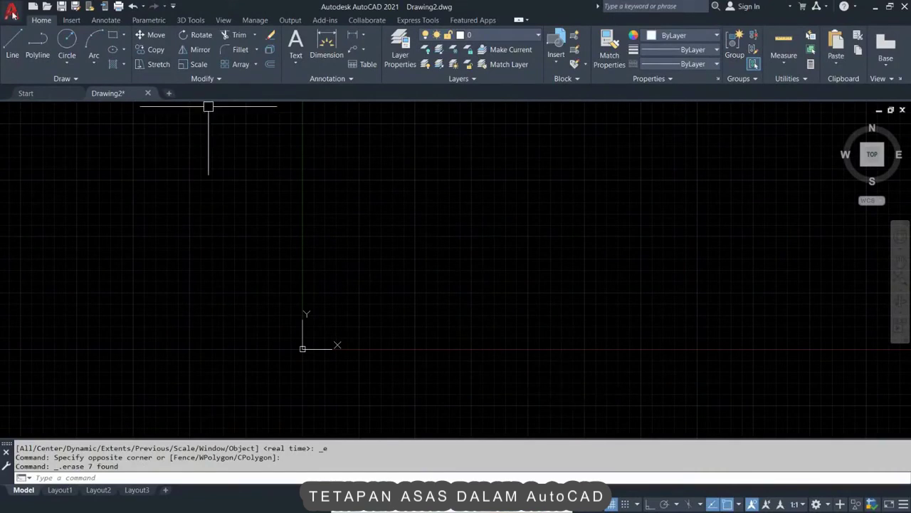
Step: Show the application menu's Drawing Utilities list with Units, Audit, Purge and Recover
{"action": "left_click", "coordinate": [12, 12]}
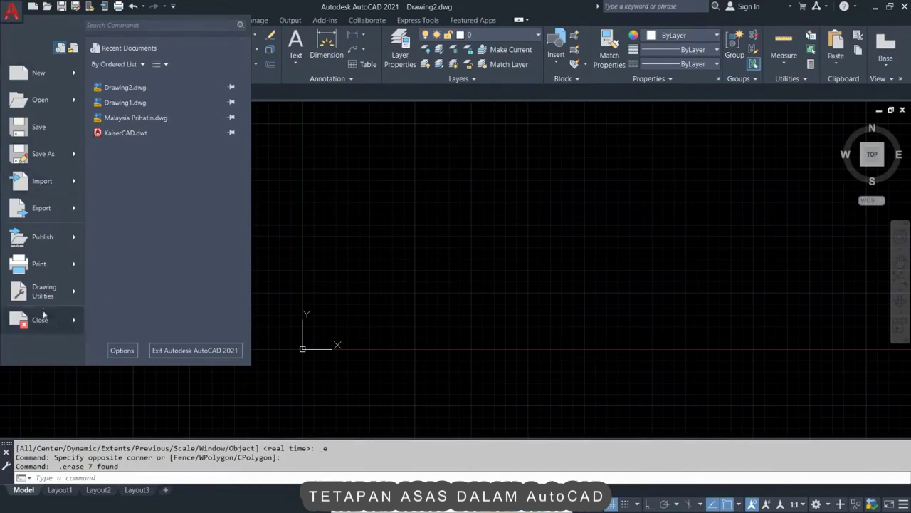
{"action": "mouse_move", "coordinate": [43, 291]}
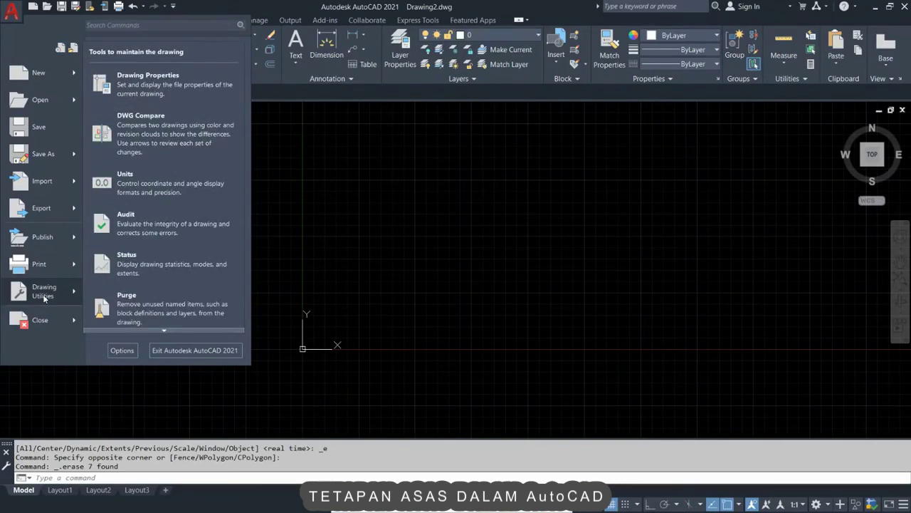
{"action": "scroll", "coordinate": [182, 328], "scroll_direction": "down", "scroll_amount": 3}
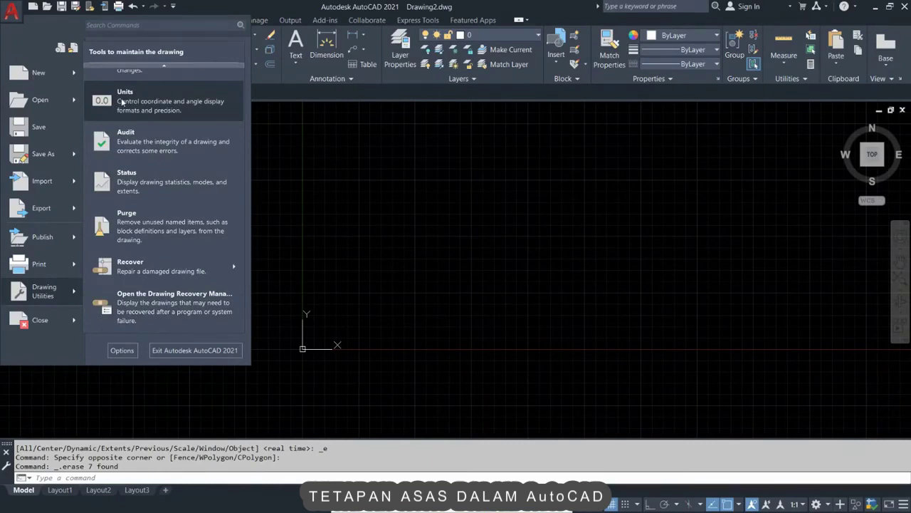
Step: Open Drawing Units from the menu, cancel it, then reopen it with UN
{"action": "left_click", "coordinate": [123, 102]}
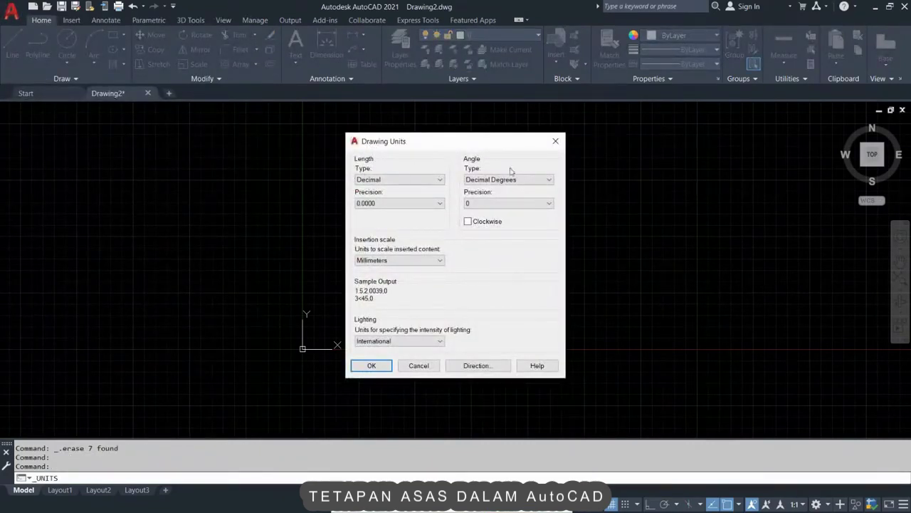
{"action": "left_click", "coordinate": [417, 367]}
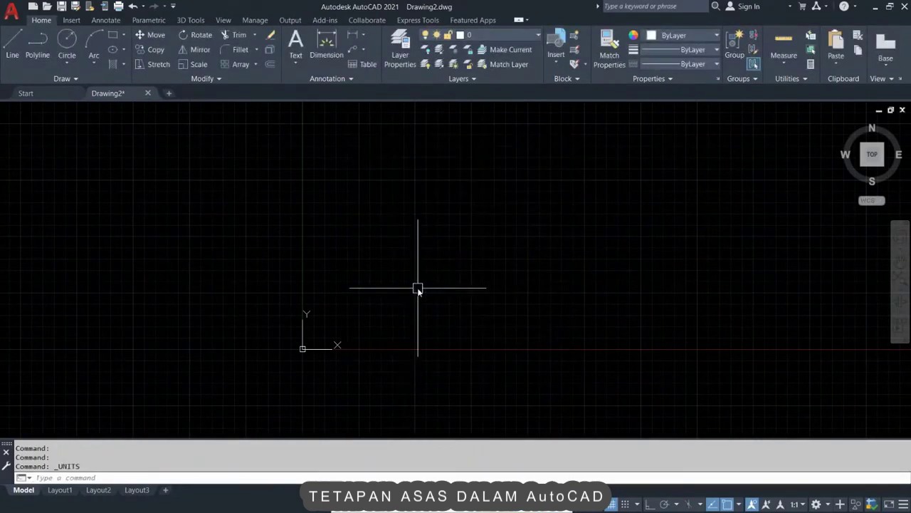
{"action": "type", "text": "UN"}
{"action": "key", "text": "Return"}
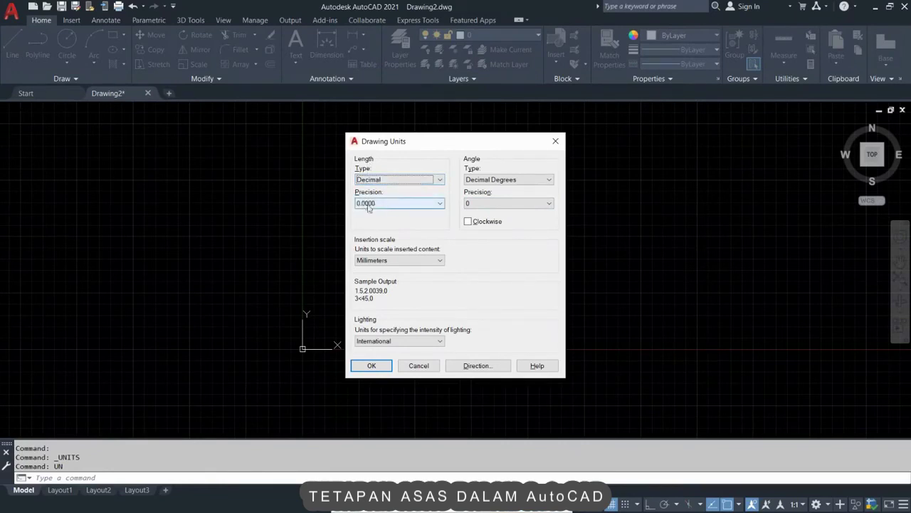
Step: Try length precision 0, then restore it to 0.0000
{"action": "left_click", "coordinate": [385, 204]}
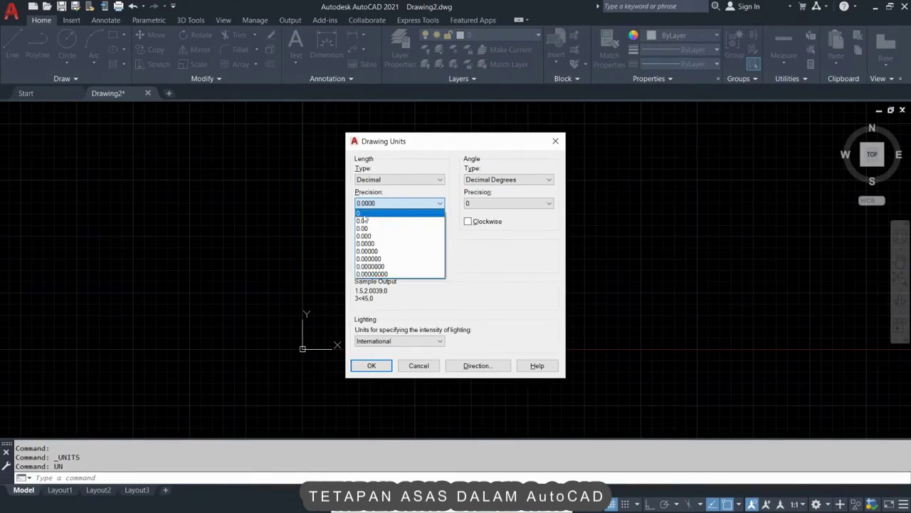
{"action": "left_click", "coordinate": [362, 214]}
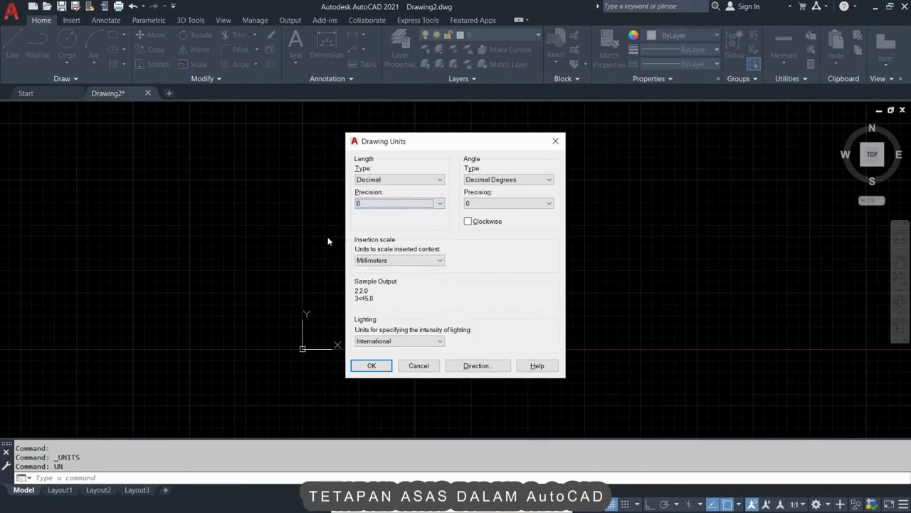
{"action": "left_click", "coordinate": [405, 205]}
{"action": "left_click", "coordinate": [393, 242]}
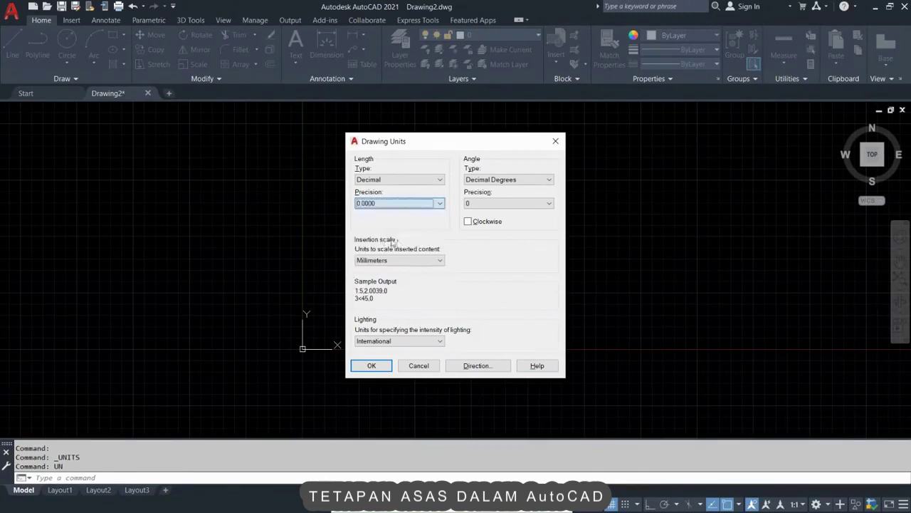
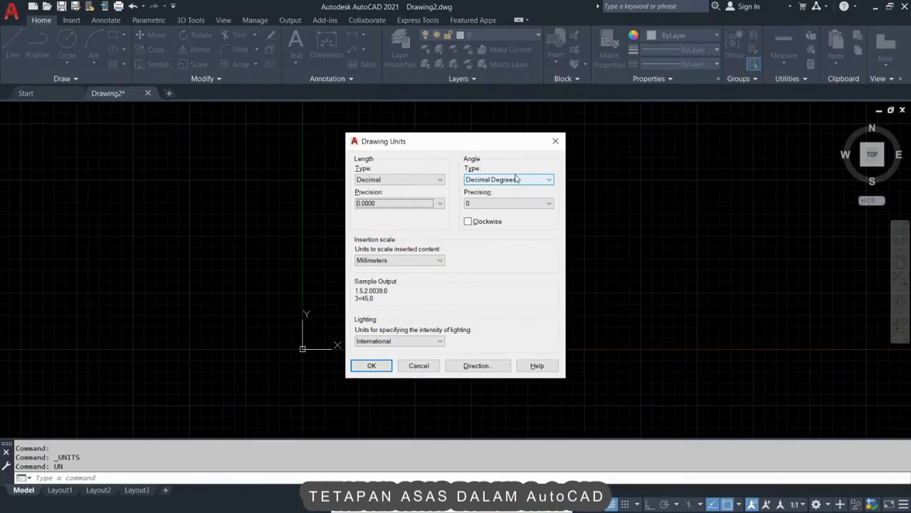
Step: Try Engineering, Architectural, Decimal and Scientific as the length unit type
{"action": "left_click", "coordinate": [415, 181]}
{"action": "left_click", "coordinate": [413, 184]}
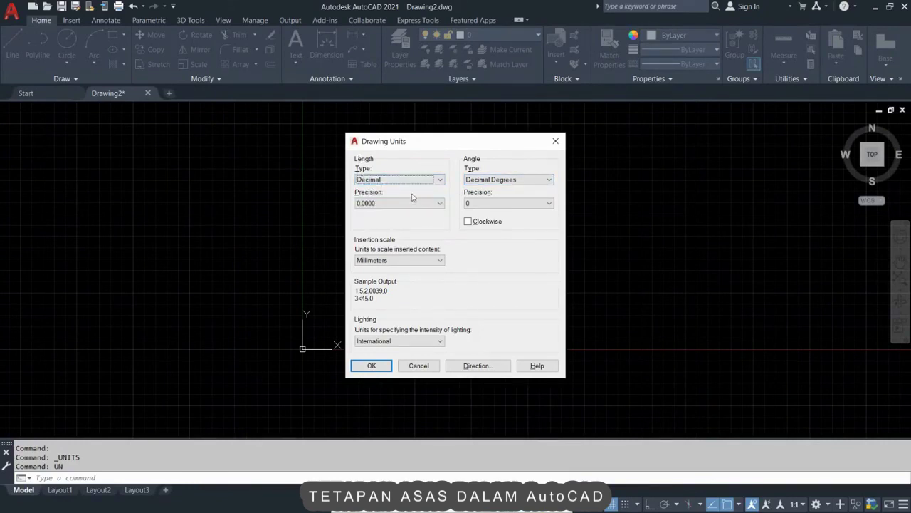
{"action": "left_click", "coordinate": [416, 182]}
{"action": "left_click", "coordinate": [408, 207]}
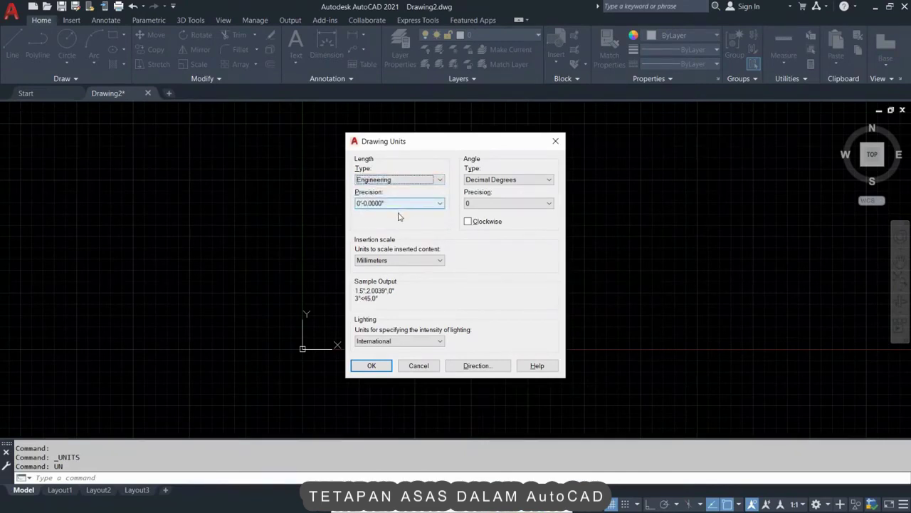
{"action": "left_click", "coordinate": [404, 182]}
{"action": "left_click", "coordinate": [391, 189]}
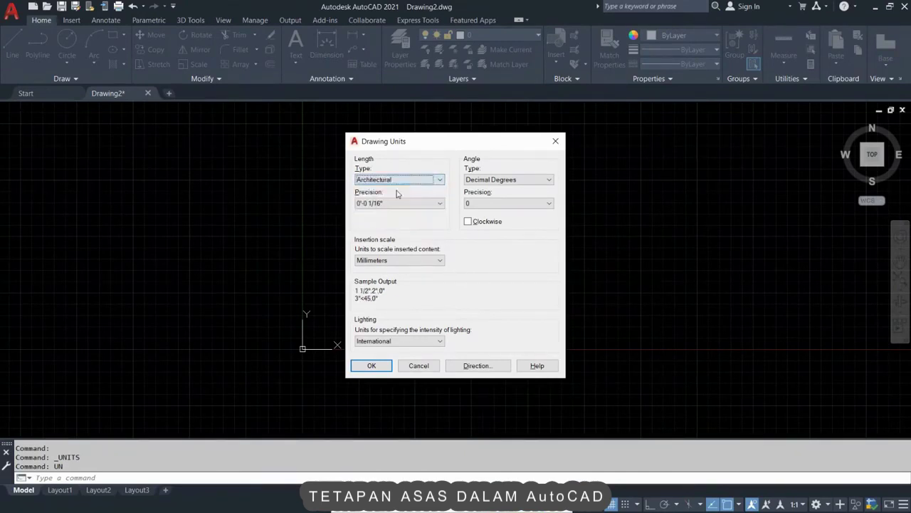
{"action": "left_click", "coordinate": [397, 181]}
{"action": "left_click", "coordinate": [392, 196]}
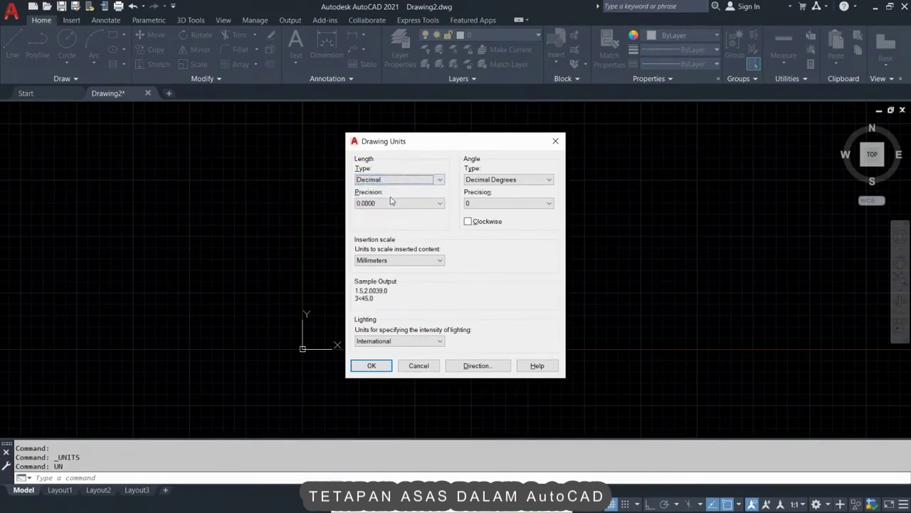
{"action": "left_click", "coordinate": [398, 181]}
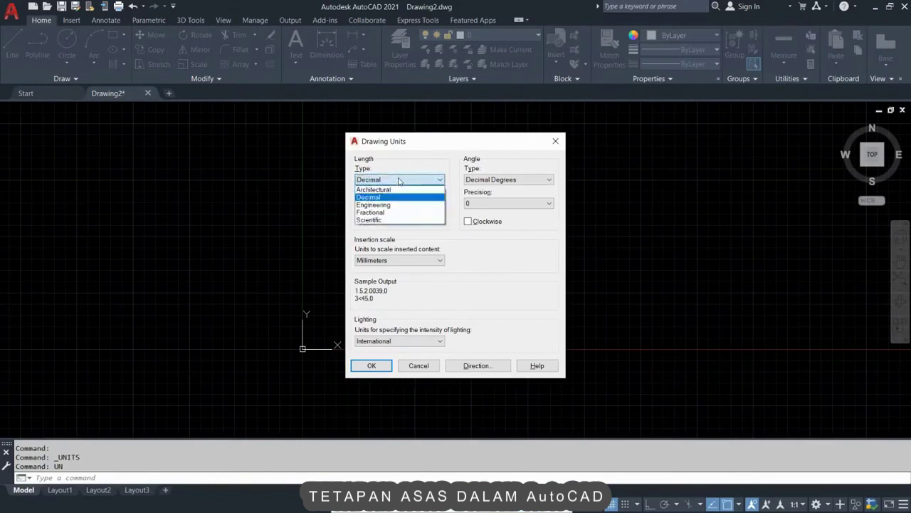
{"action": "left_click", "coordinate": [372, 219]}
Step: Try Fractional and Engineering lengths, then settle the length unit type on Decimal
{"action": "left_click", "coordinate": [388, 180]}
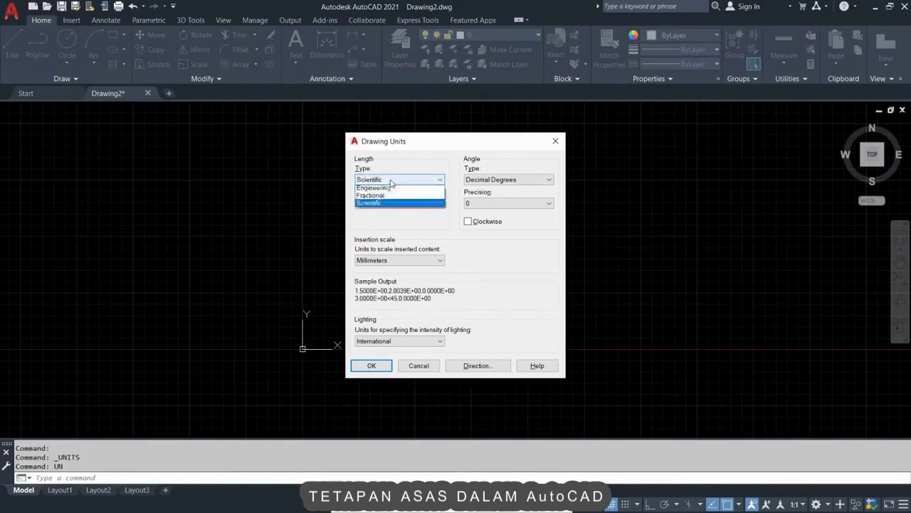
{"action": "left_click", "coordinate": [387, 213]}
{"action": "left_click", "coordinate": [395, 180]}
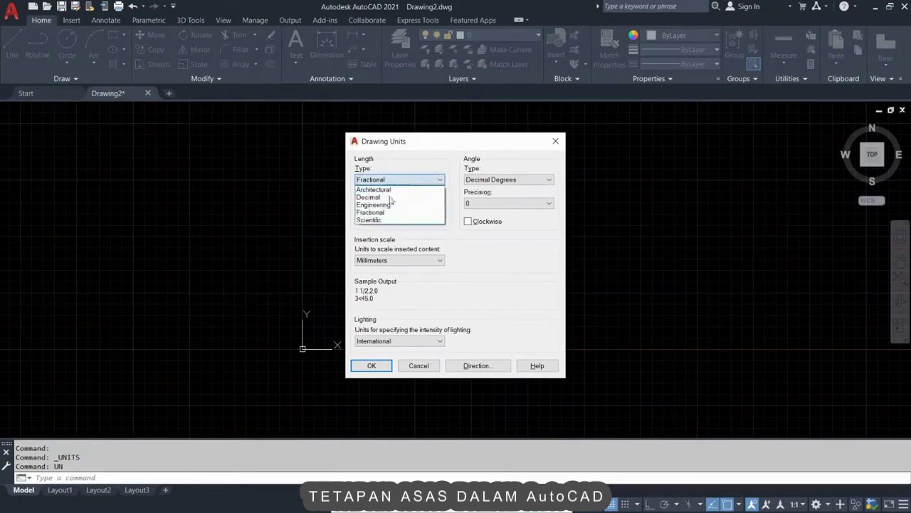
{"action": "left_click", "coordinate": [402, 205]}
{"action": "left_click", "coordinate": [396, 181]}
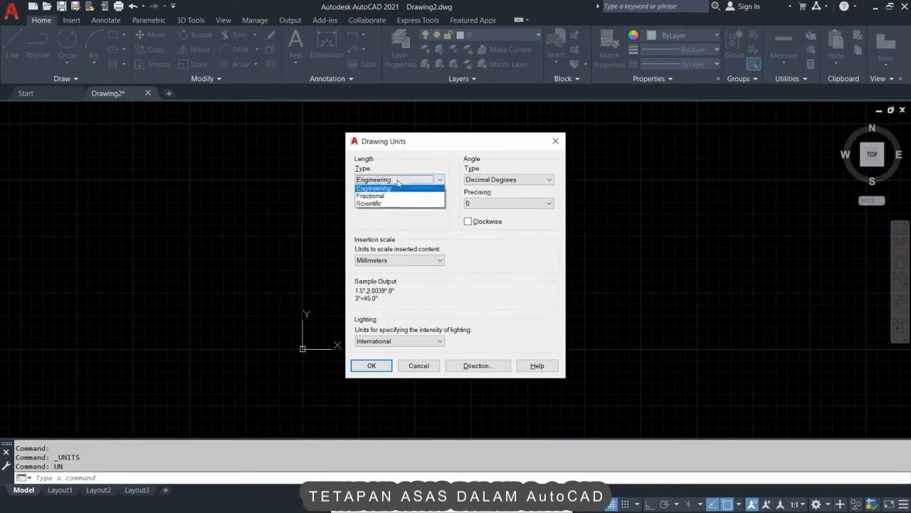
{"action": "left_click", "coordinate": [391, 195]}
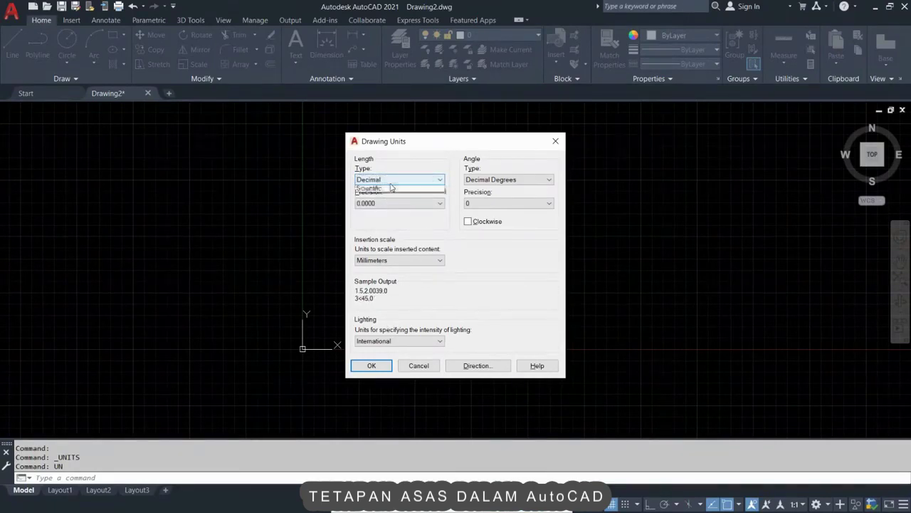
{"action": "left_click", "coordinate": [388, 181]}
{"action": "left_click", "coordinate": [384, 199]}
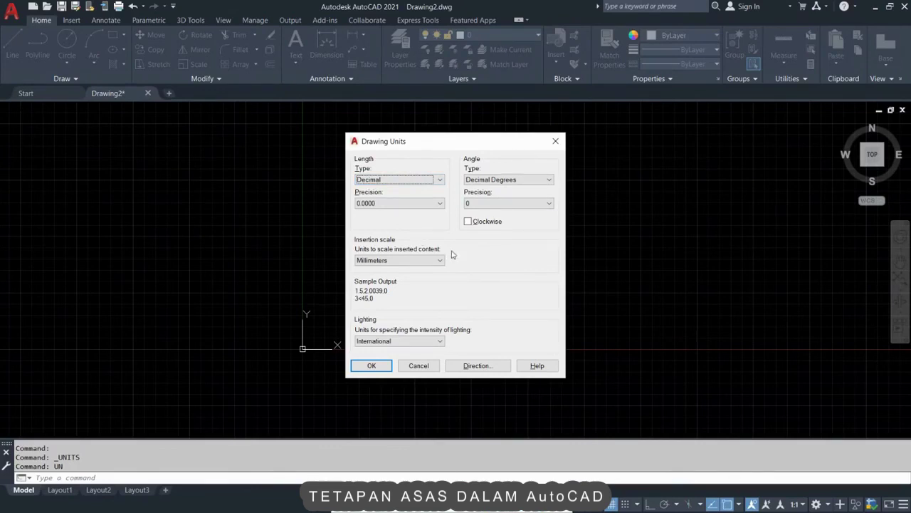
Step: Try Deg/Min/Sec angles, keep Decimal Degrees, and apply the unit settings
{"action": "left_click", "coordinate": [530, 181]}
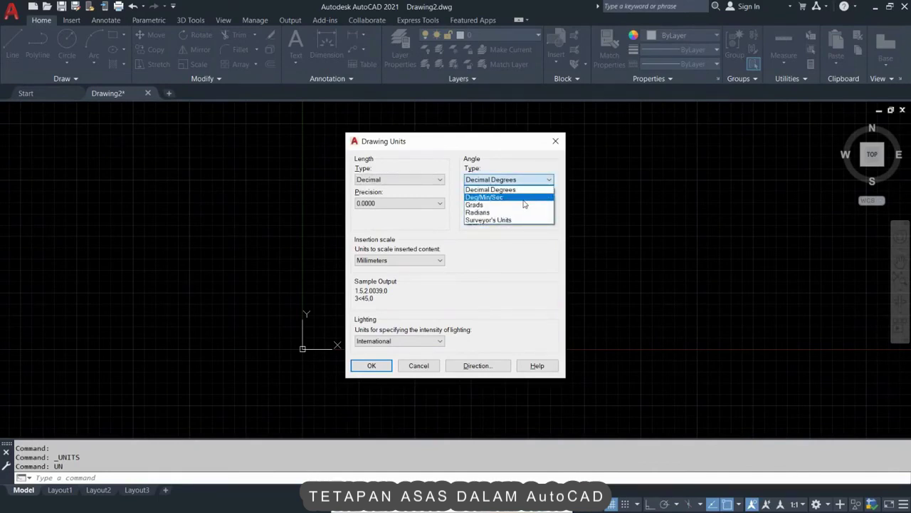
{"action": "left_click", "coordinate": [522, 198]}
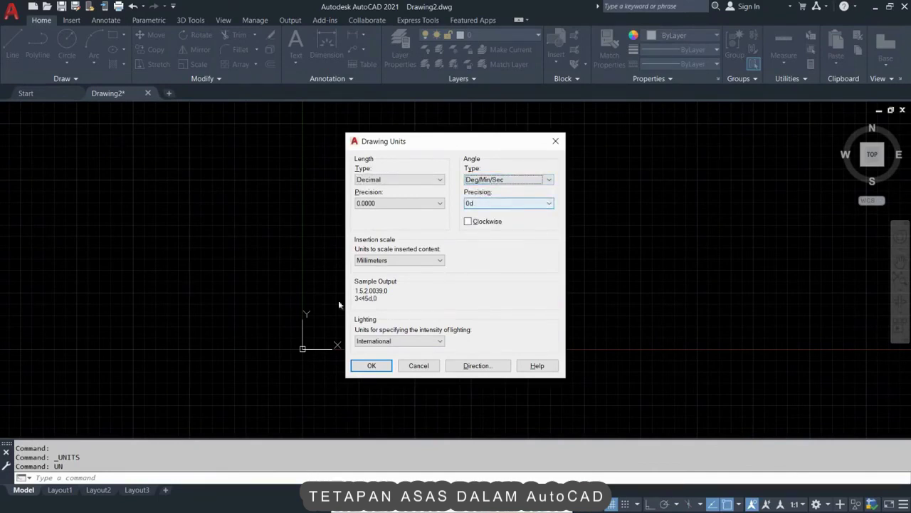
{"action": "left_click", "coordinate": [493, 179]}
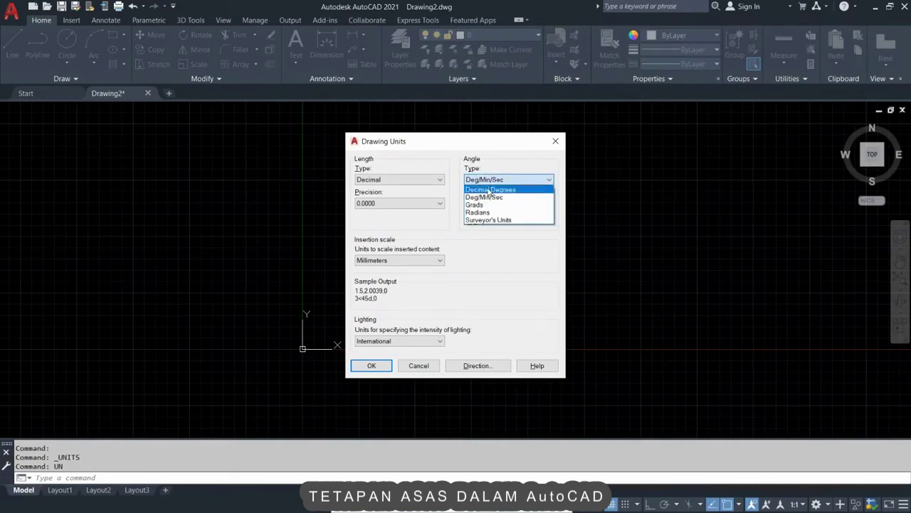
{"action": "left_click", "coordinate": [492, 189]}
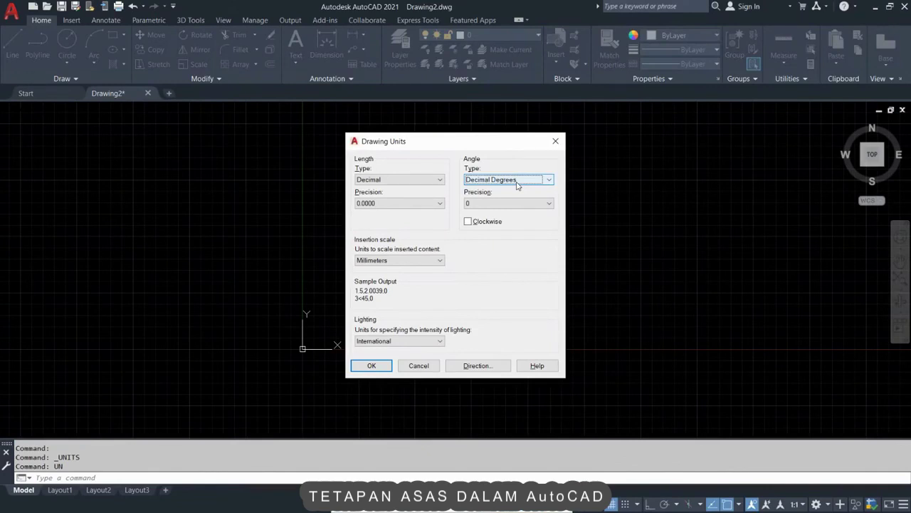
{"action": "left_click", "coordinate": [518, 183]}
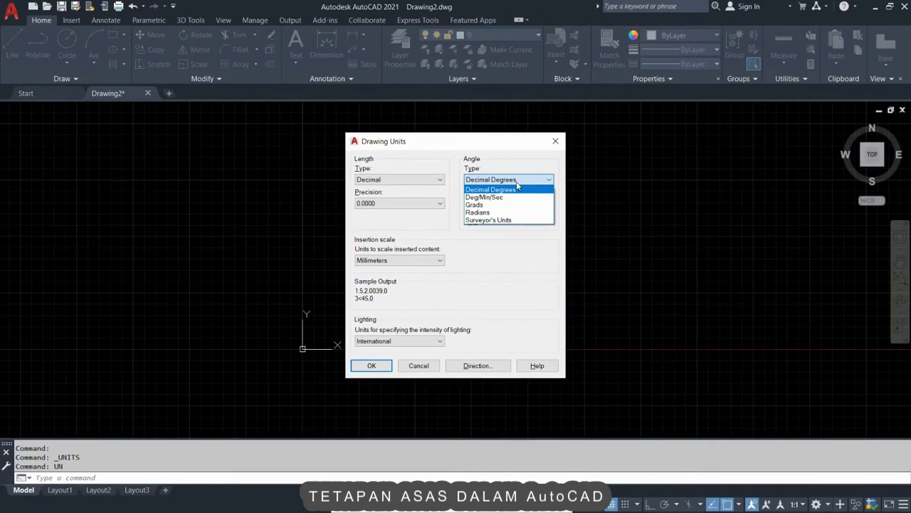
{"action": "left_click", "coordinate": [485, 243]}
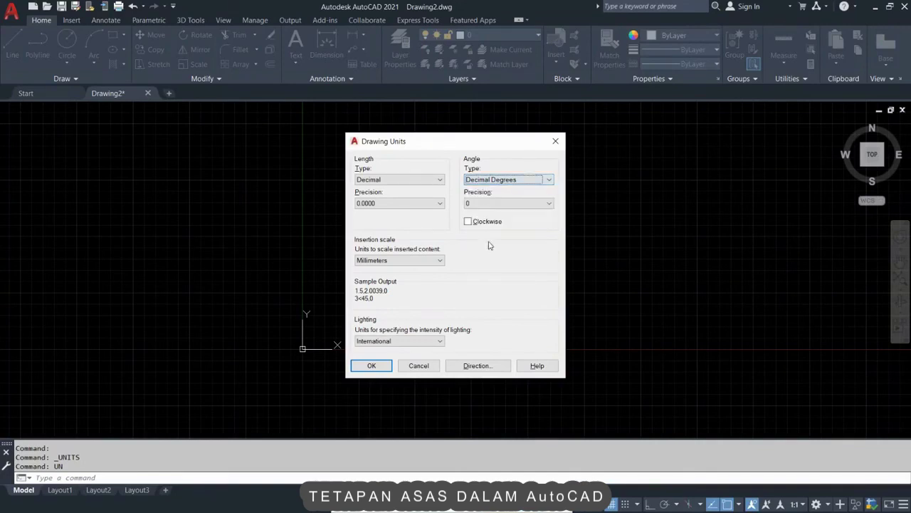
{"action": "left_click", "coordinate": [372, 366]}
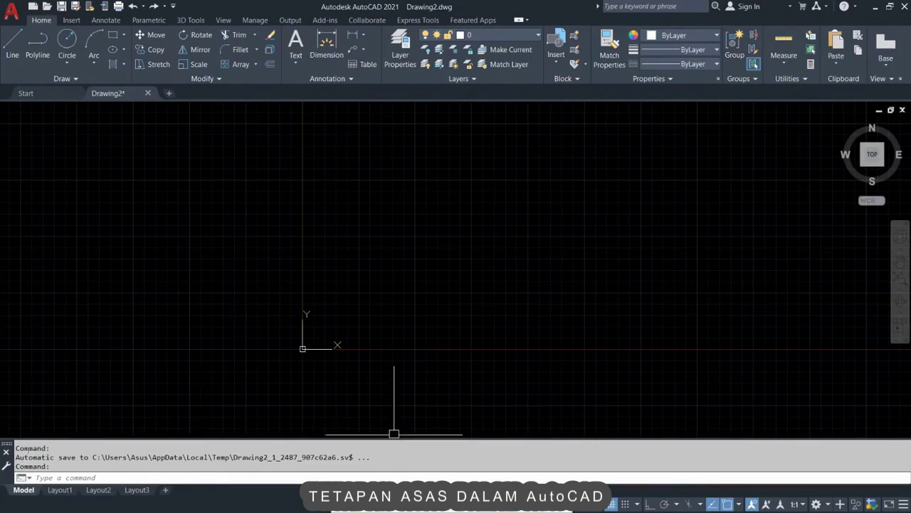
Step: Open the AutoCAD Text Window with Ctrl+F2, enlarge it, and browse the command history
{"action": "key", "text": "ctrl+F2"}
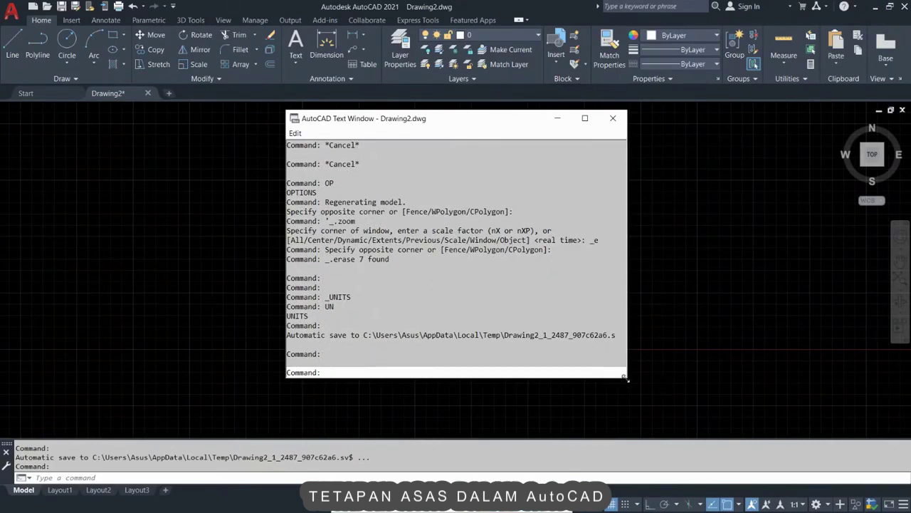
{"action": "left_click_drag", "start_coordinate": [625, 377], "coordinate": [760, 435]}
{"action": "scroll", "coordinate": [590, 366], "scroll_direction": "up", "scroll_amount": 2}
{"action": "scroll", "coordinate": [584, 348], "scroll_direction": "up", "scroll_amount": 2}
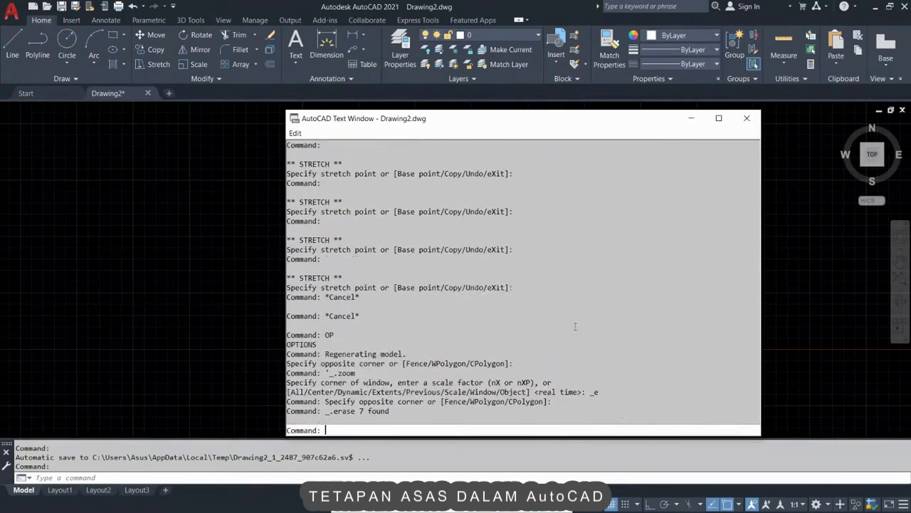
{"action": "scroll", "coordinate": [575, 320], "scroll_direction": "up", "scroll_amount": 2}
{"action": "scroll", "coordinate": [574, 321], "scroll_direction": "up", "scroll_amount": 2}
{"action": "scroll", "coordinate": [575, 321], "scroll_direction": "up", "scroll_amount": 3}
{"action": "scroll", "coordinate": [575, 321], "scroll_direction": "up", "scroll_amount": 2}
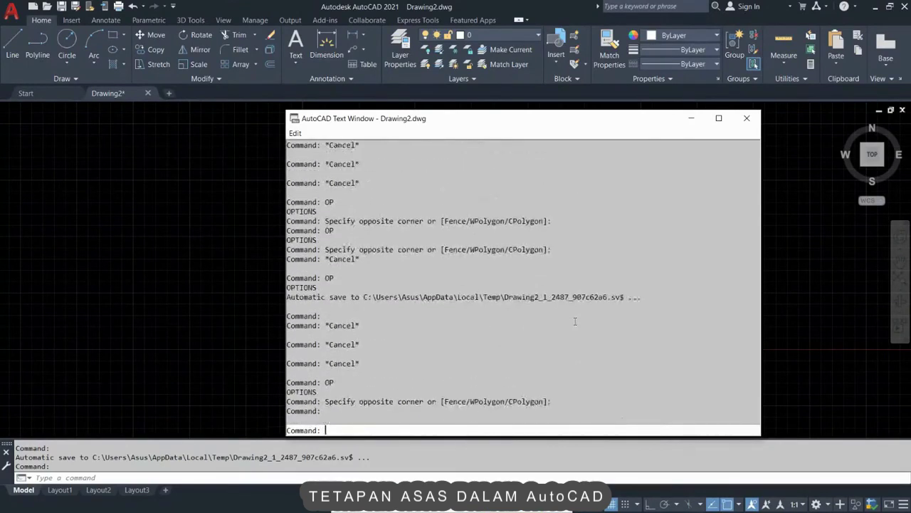
{"action": "scroll", "coordinate": [575, 321], "scroll_direction": "up", "scroll_amount": 2}
{"action": "scroll", "coordinate": [575, 321], "scroll_direction": "up", "scroll_amount": 1}
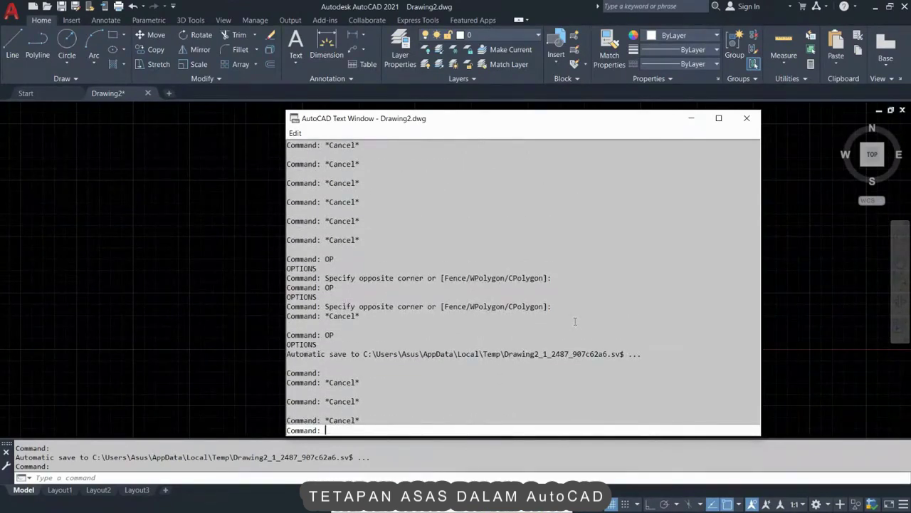
{"action": "scroll", "coordinate": [475, 303], "scroll_direction": "down", "scroll_amount": 2}
{"action": "scroll", "coordinate": [475, 303], "scroll_direction": "down", "scroll_amount": 1}
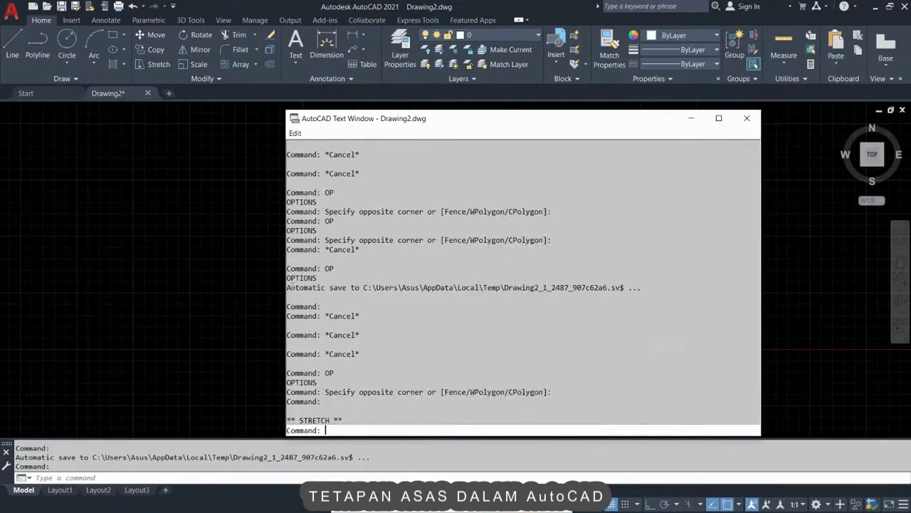
{"action": "left_click_drag", "start_coordinate": [288, 287], "coordinate": [641, 287]}
{"action": "scroll", "coordinate": [381, 318], "scroll_direction": "down", "scroll_amount": 3}
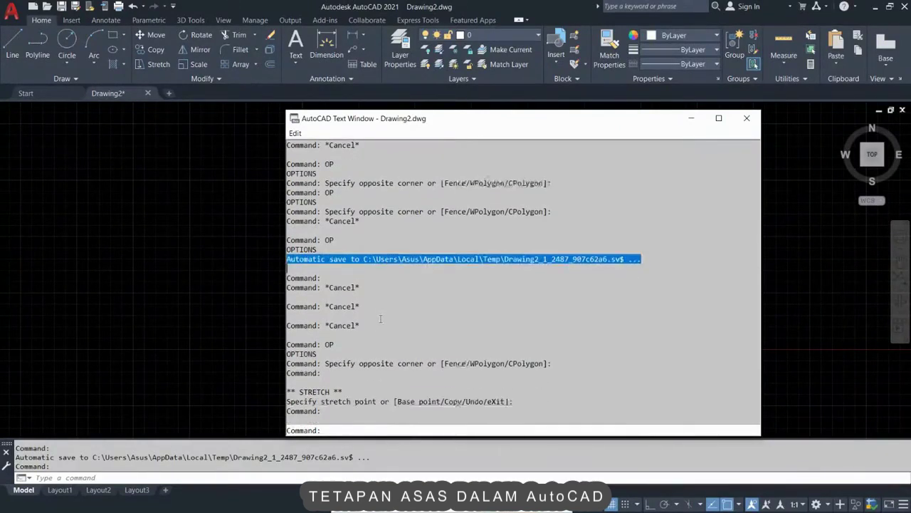
{"action": "scroll", "coordinate": [381, 318], "scroll_direction": "down", "scroll_amount": 2}
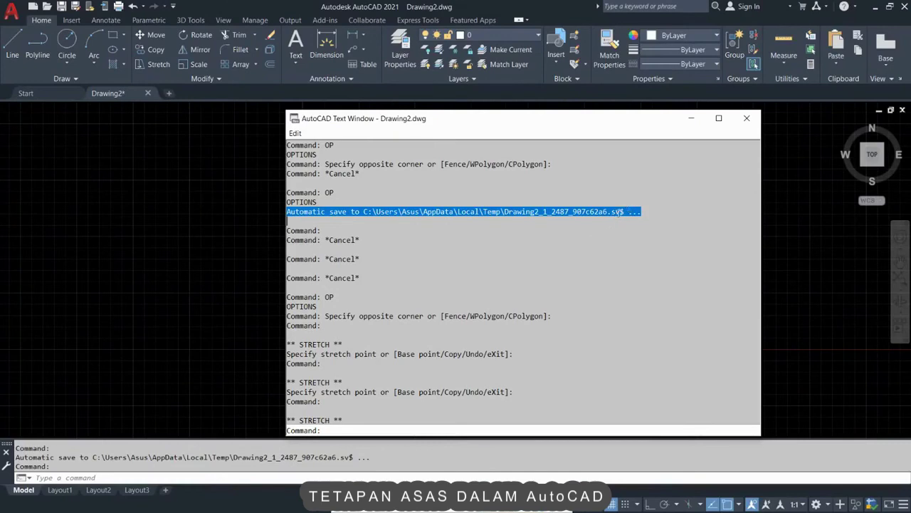
{"action": "scroll", "coordinate": [351, 322], "scroll_direction": "down", "scroll_amount": 1}
{"action": "scroll", "coordinate": [351, 322], "scroll_direction": "down", "scroll_amount": 2}
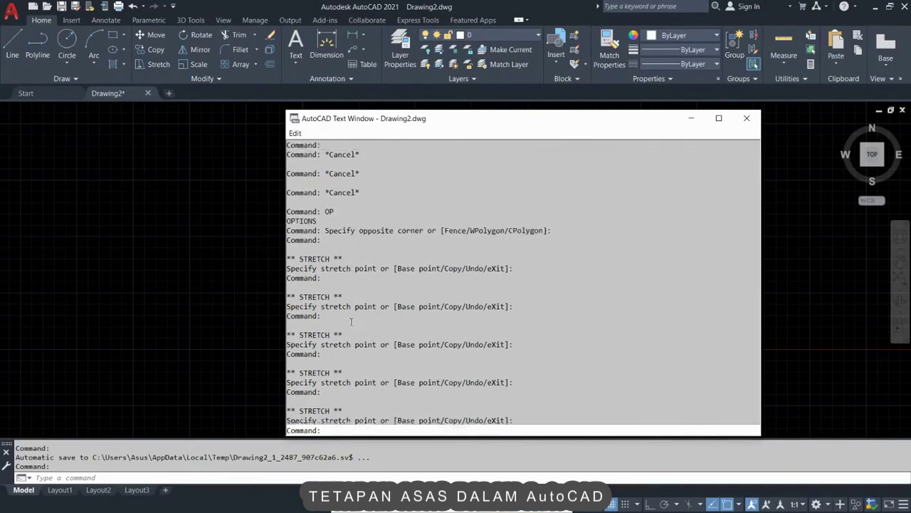
{"action": "scroll", "coordinate": [351, 322], "scroll_direction": "down", "scroll_amount": 3}
{"action": "scroll", "coordinate": [351, 322], "scroll_direction": "down", "scroll_amount": 1}
{"action": "scroll", "coordinate": [351, 322], "scroll_direction": "down", "scroll_amount": 4}
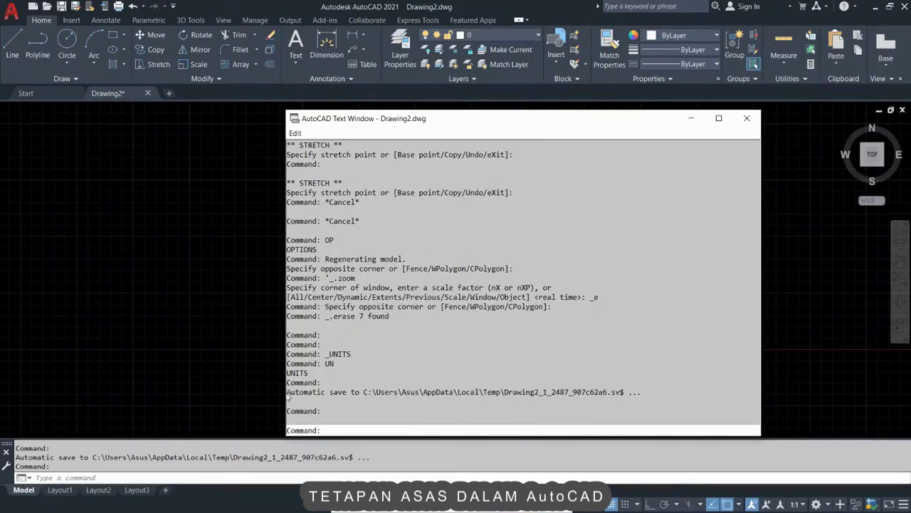
Step: Scroll back up to the Automatic save line, highlight it, and close the Text Window
{"action": "left_click_drag", "start_coordinate": [324, 391], "coordinate": [644, 392]}
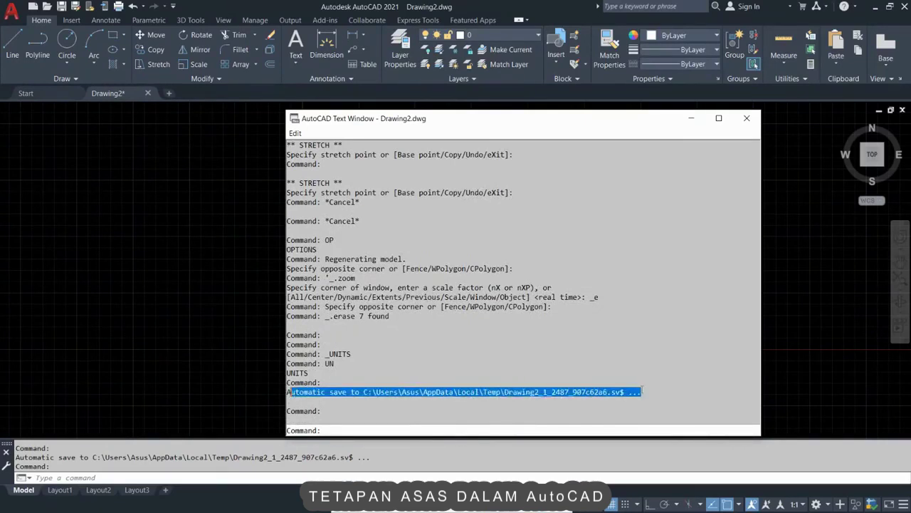
{"action": "scroll", "coordinate": [477, 343], "scroll_direction": "up", "scroll_amount": 3}
{"action": "scroll", "coordinate": [478, 343], "scroll_direction": "up", "scroll_amount": 4}
{"action": "scroll", "coordinate": [478, 344], "scroll_direction": "up", "scroll_amount": 3}
{"action": "scroll", "coordinate": [481, 324], "scroll_direction": "up", "scroll_amount": 3}
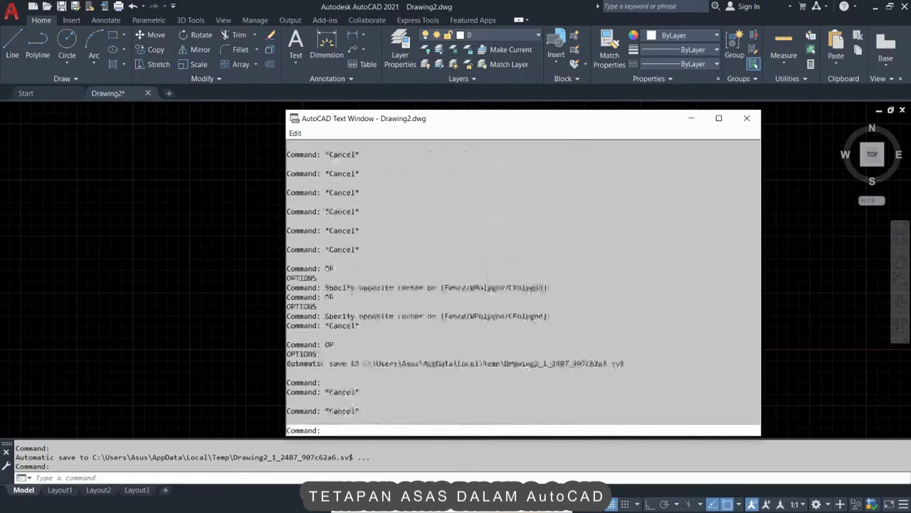
{"action": "scroll", "coordinate": [484, 299], "scroll_direction": "up", "scroll_amount": 3}
{"action": "scroll", "coordinate": [488, 278], "scroll_direction": "up", "scroll_amount": 3}
{"action": "scroll", "coordinate": [487, 278], "scroll_direction": "up", "scroll_amount": 3}
{"action": "scroll", "coordinate": [488, 278], "scroll_direction": "up", "scroll_amount": 3}
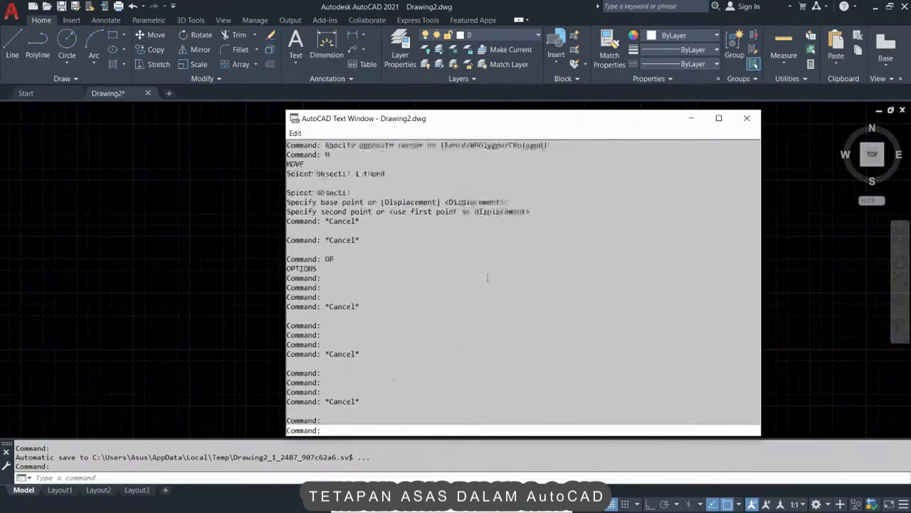
{"action": "scroll", "coordinate": [488, 278], "scroll_direction": "up", "scroll_amount": 3}
{"action": "scroll", "coordinate": [488, 278], "scroll_direction": "up", "scroll_amount": 2}
{"action": "scroll", "coordinate": [488, 278], "scroll_direction": "up", "scroll_amount": 3}
{"action": "scroll", "coordinate": [488, 278], "scroll_direction": "up", "scroll_amount": 3}
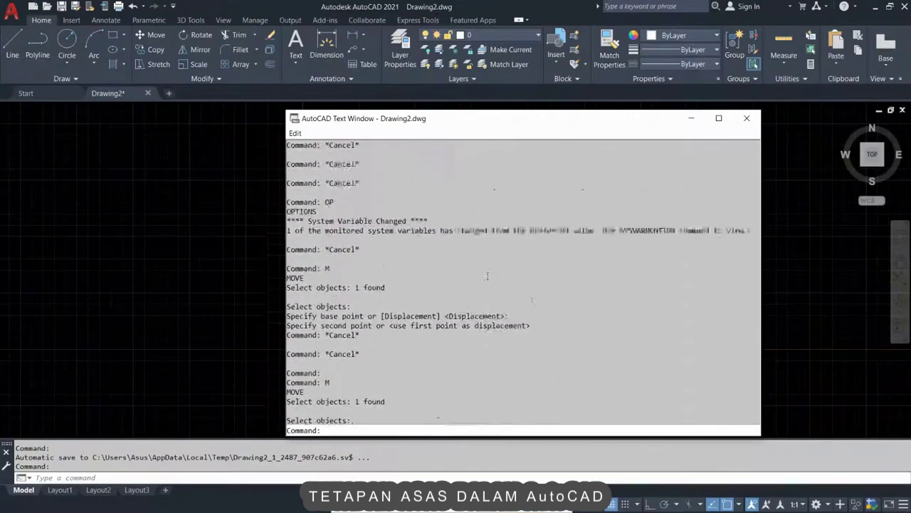
{"action": "scroll", "coordinate": [488, 277], "scroll_direction": "up", "scroll_amount": 3}
{"action": "scroll", "coordinate": [487, 276], "scroll_direction": "up", "scroll_amount": 3}
{"action": "scroll", "coordinate": [487, 276], "scroll_direction": "up", "scroll_amount": 3}
{"action": "scroll", "coordinate": [487, 275], "scroll_direction": "up", "scroll_amount": 3}
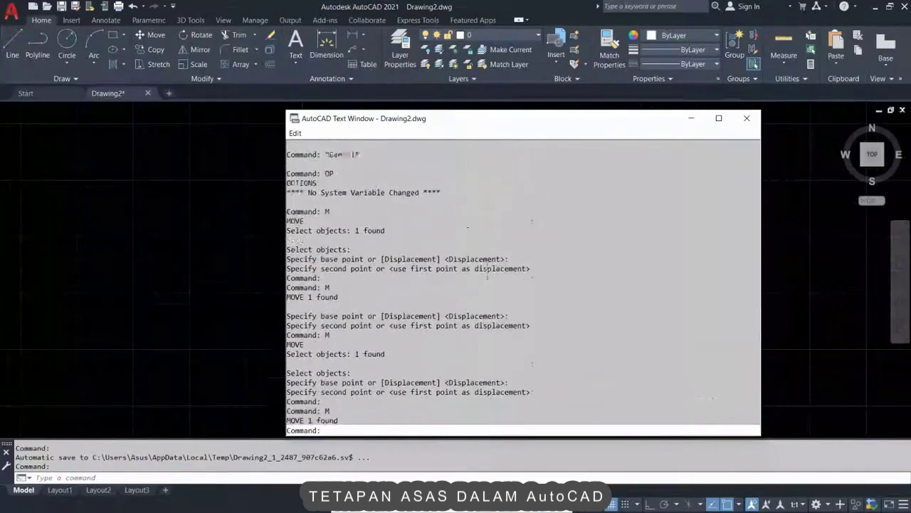
{"action": "scroll", "coordinate": [487, 276], "scroll_direction": "up", "scroll_amount": 3}
{"action": "scroll", "coordinate": [486, 276], "scroll_direction": "up", "scroll_amount": 3}
{"action": "scroll", "coordinate": [487, 276], "scroll_direction": "up", "scroll_amount": 3}
{"action": "scroll", "coordinate": [487, 276], "scroll_direction": "up", "scroll_amount": 3}
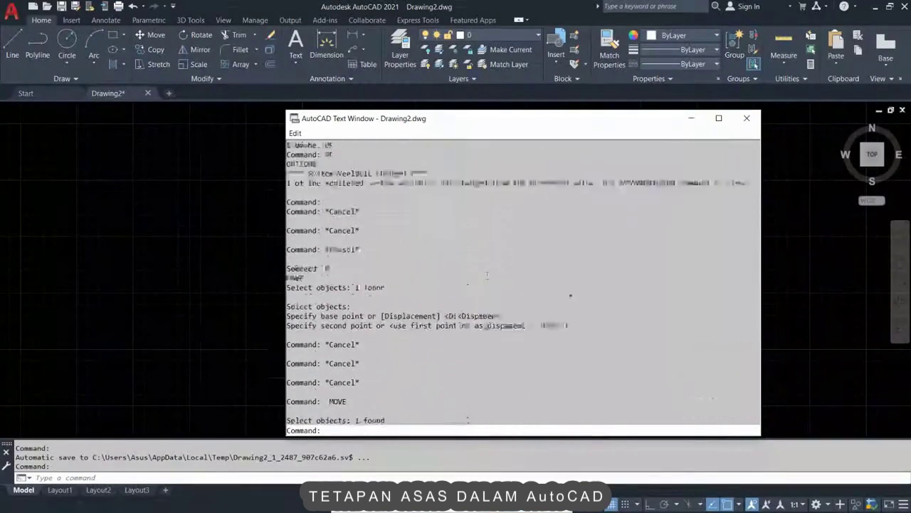
{"action": "scroll", "coordinate": [487, 274], "scroll_direction": "up", "scroll_amount": 3}
{"action": "scroll", "coordinate": [487, 274], "scroll_direction": "up", "scroll_amount": 3}
{"action": "scroll", "coordinate": [487, 275], "scroll_direction": "up", "scroll_amount": 3}
{"action": "scroll", "coordinate": [487, 275], "scroll_direction": "up", "scroll_amount": 3}
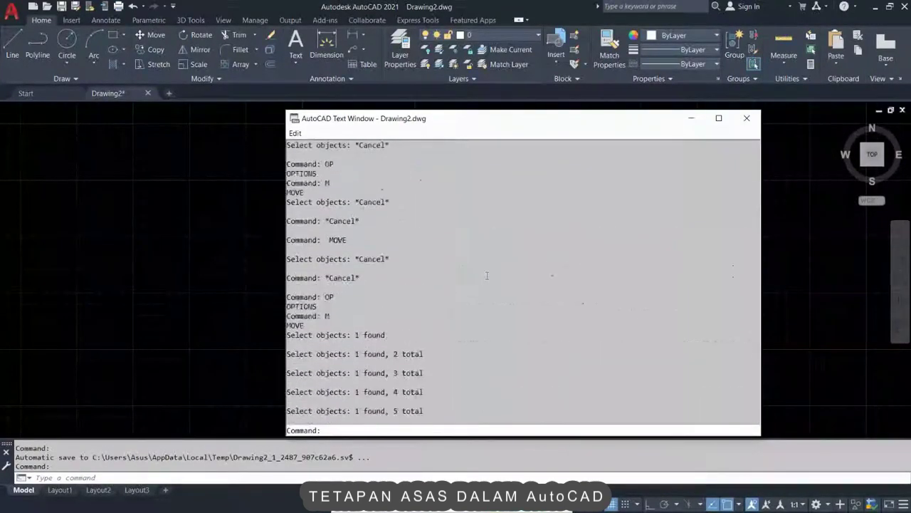
{"action": "scroll", "coordinate": [487, 276], "scroll_direction": "up", "scroll_amount": 3}
{"action": "scroll", "coordinate": [487, 275], "scroll_direction": "up", "scroll_amount": 3}
{"action": "scroll", "coordinate": [487, 276], "scroll_direction": "up", "scroll_amount": 2}
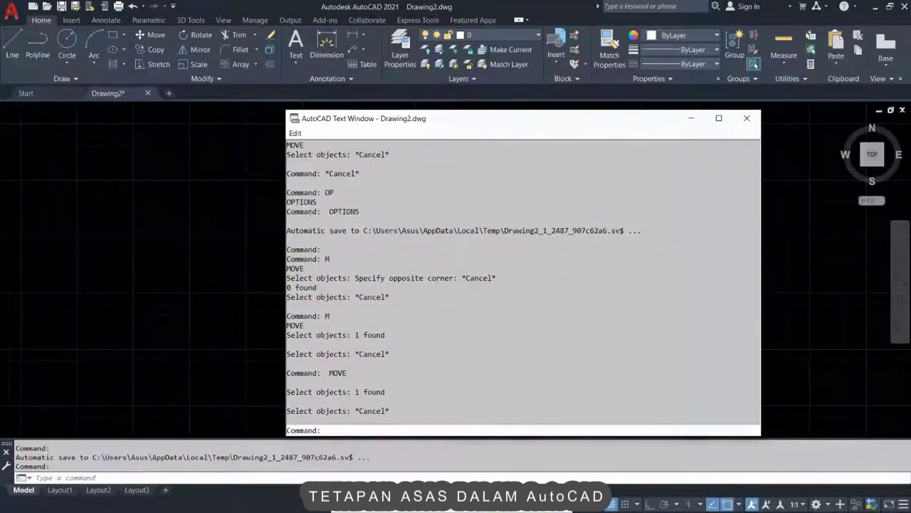
{"action": "left_click_drag", "start_coordinate": [288, 230], "coordinate": [641, 231]}
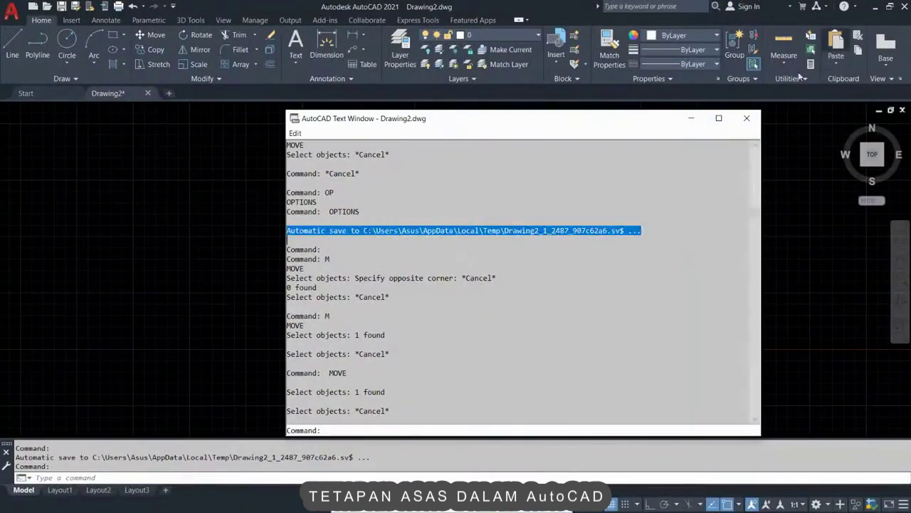
{"action": "left_click", "coordinate": [746, 118]}
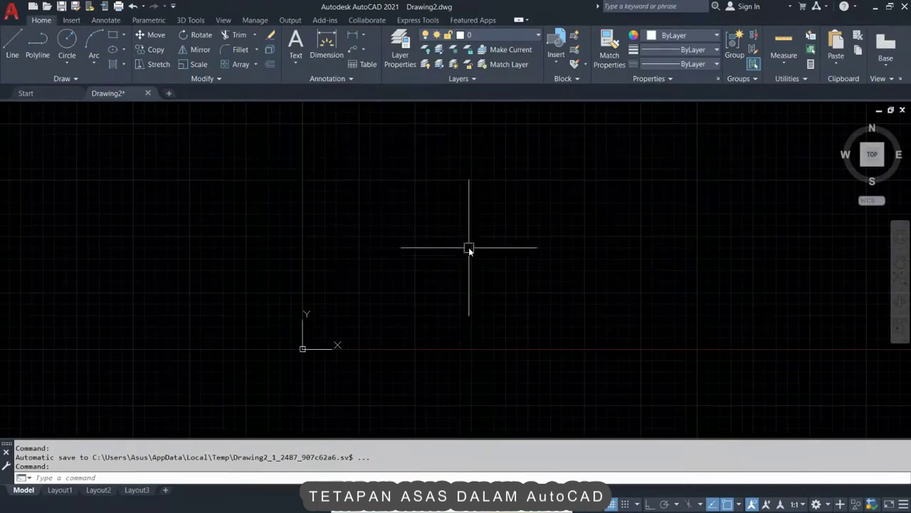